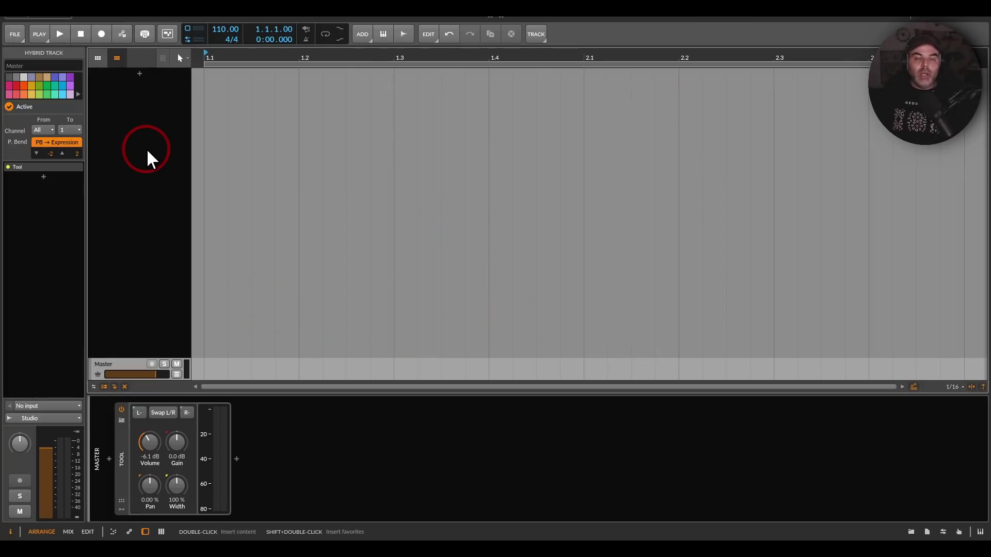
- Create an instrument track and load VCV Rack 2 on it from the favorite devices
{"action": "double_click", "coordinate": [147, 151]}
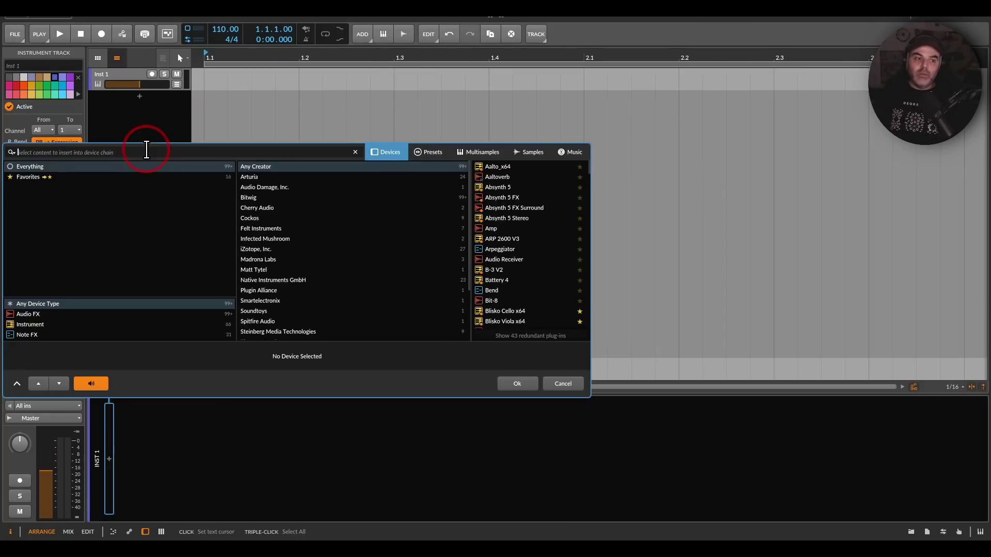
{"action": "left_click", "coordinate": [27, 180]}
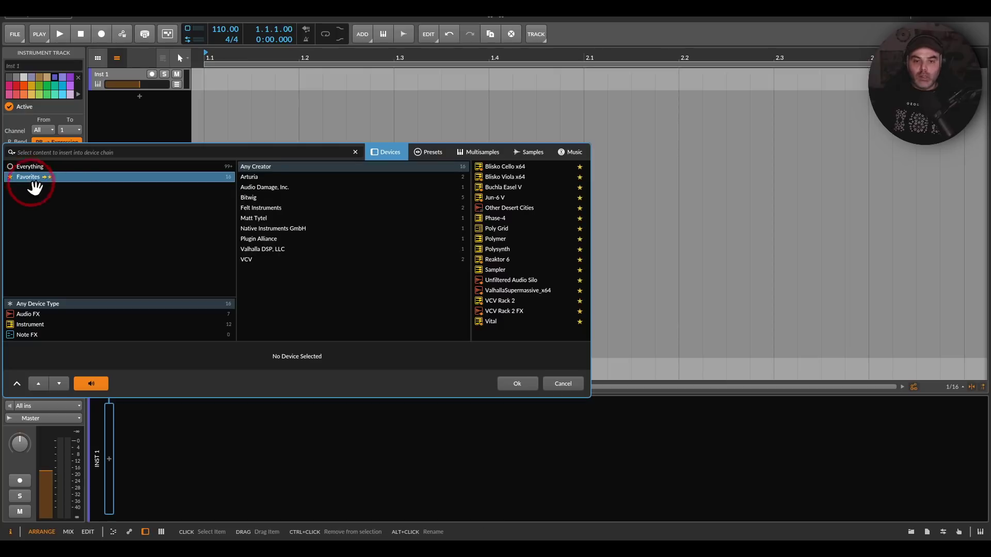
{"action": "mouse_move", "coordinate": [525, 294]}
{"action": "left_mouse_down"}
{"action": "mouse_move", "coordinate": [461, 312]}
{"action": "mouse_move", "coordinate": [538, 329]}
{"action": "left_mouse_up"}
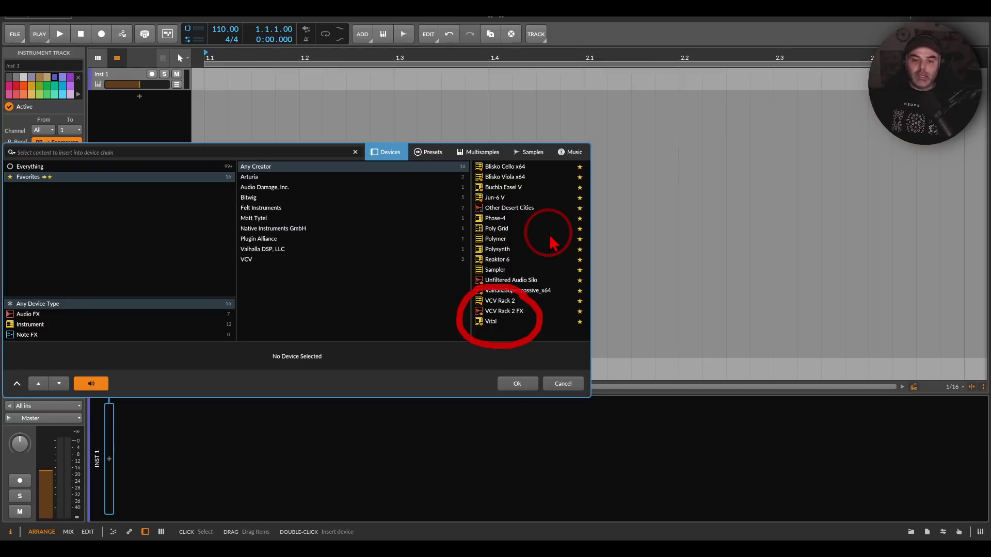
{"action": "left_click", "coordinate": [503, 301]}
{"action": "double_click", "coordinate": [503, 303]}
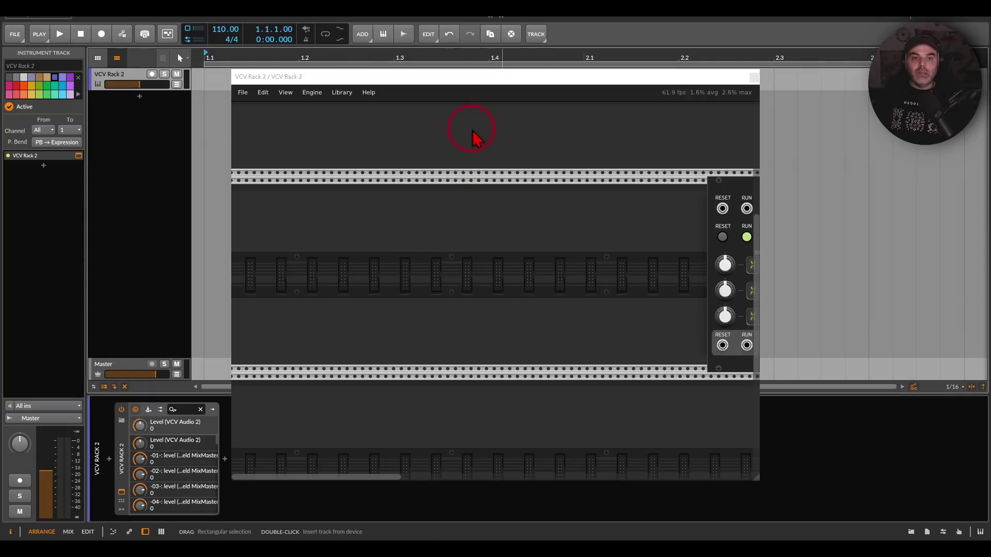
- Reposition and enlarge the VCV Rack 2 window so the Clocked, MixMaster and Audio modules fit in view
{"action": "left_click_drag", "start_coordinate": [451, 79], "coordinate": [287, 25]}
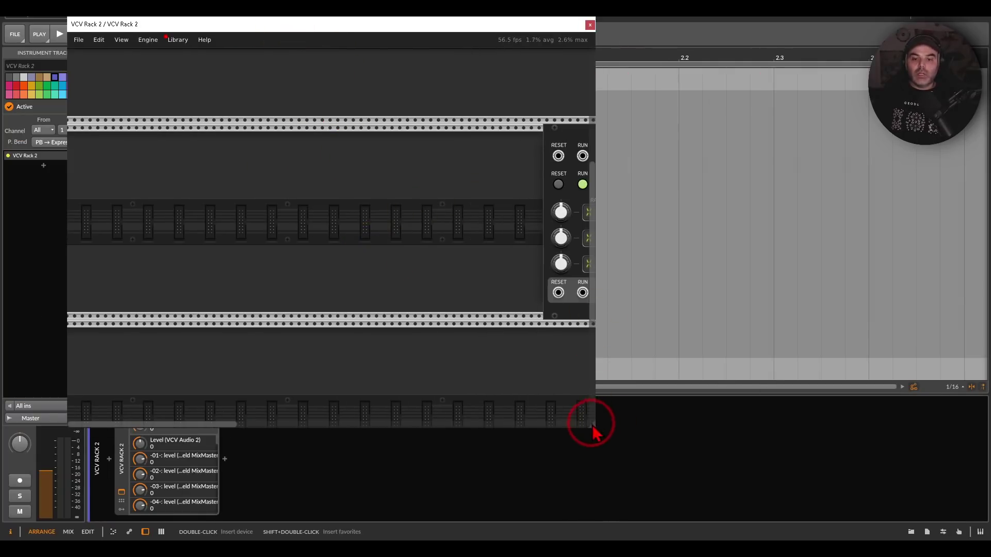
{"action": "left_click_drag", "start_coordinate": [594, 432], "coordinate": [947, 498]}
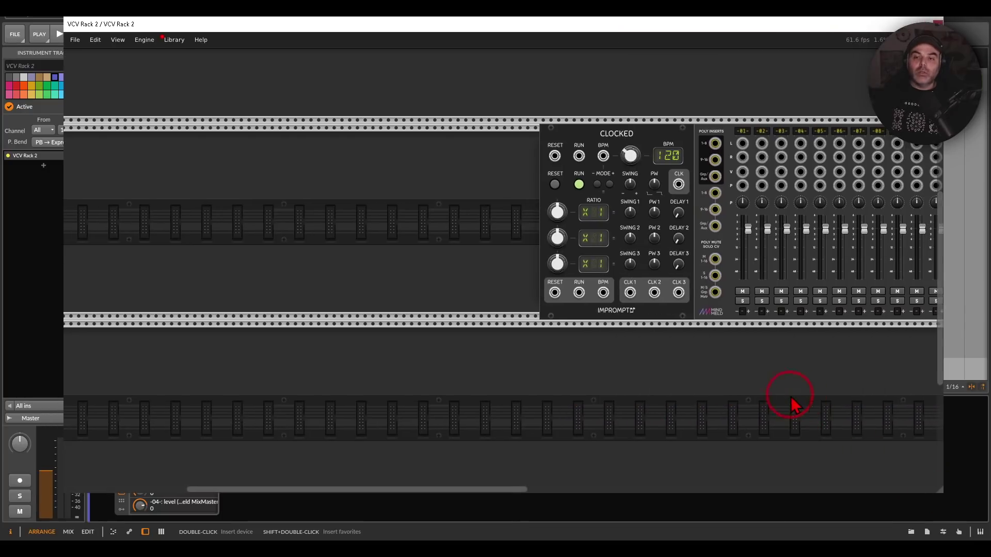
{"action": "left_click_drag", "start_coordinate": [735, 387], "coordinate": [366, 390]}
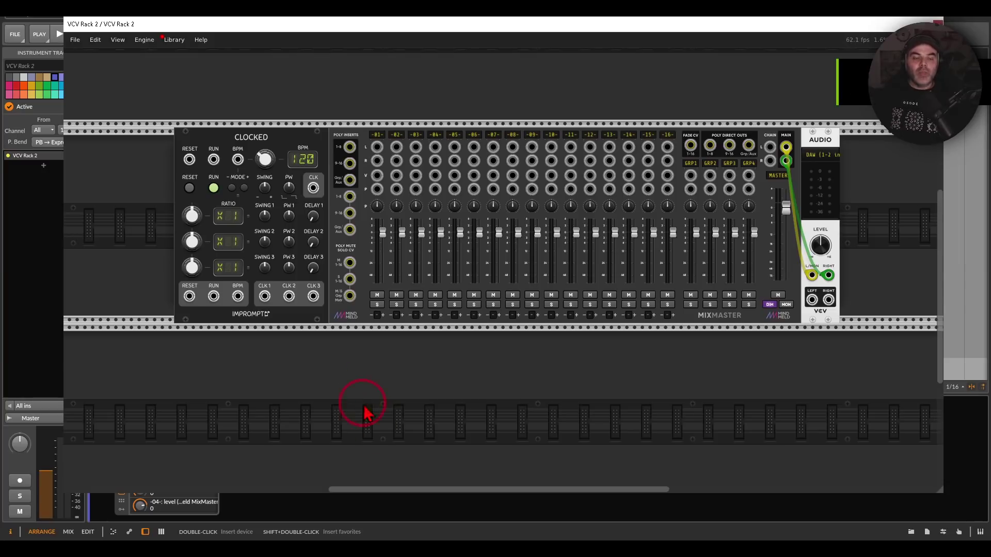
{"action": "left_click", "coordinate": [75, 40]}
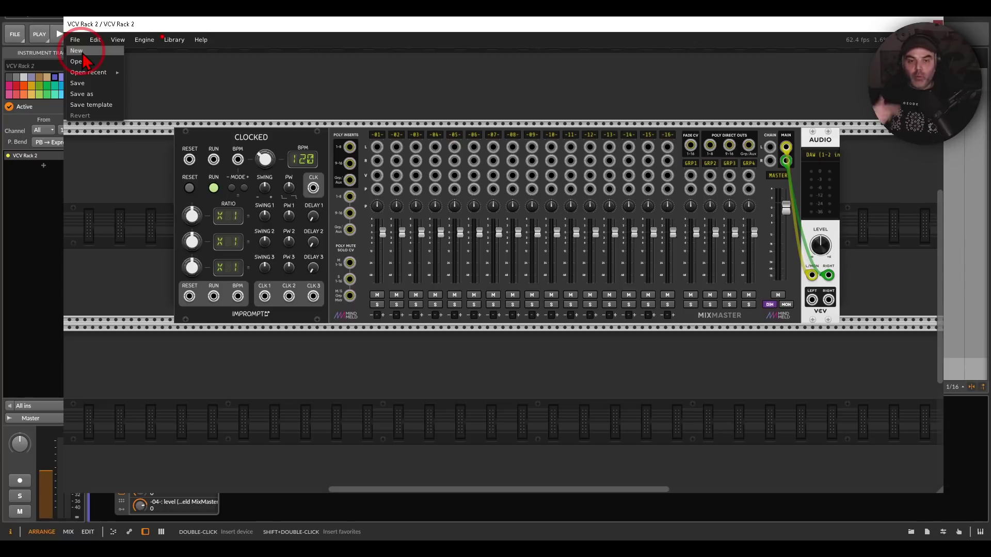
{"action": "left_click", "coordinate": [336, 91]}
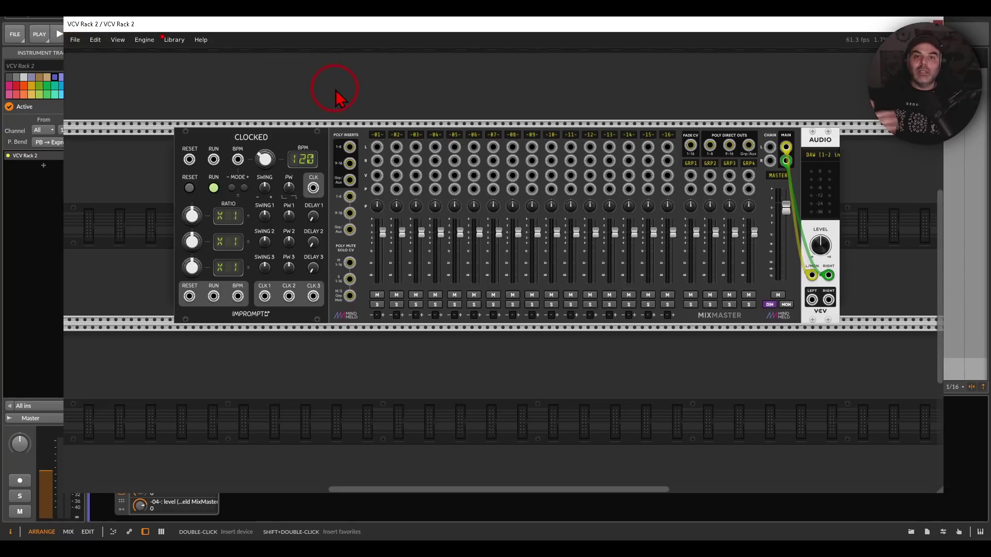
- Search the module library for "midi" and add a MIDI-CV module in an empty rack row above the mixer
{"action": "left_click_drag", "start_coordinate": [388, 106], "coordinate": [388, 364]}
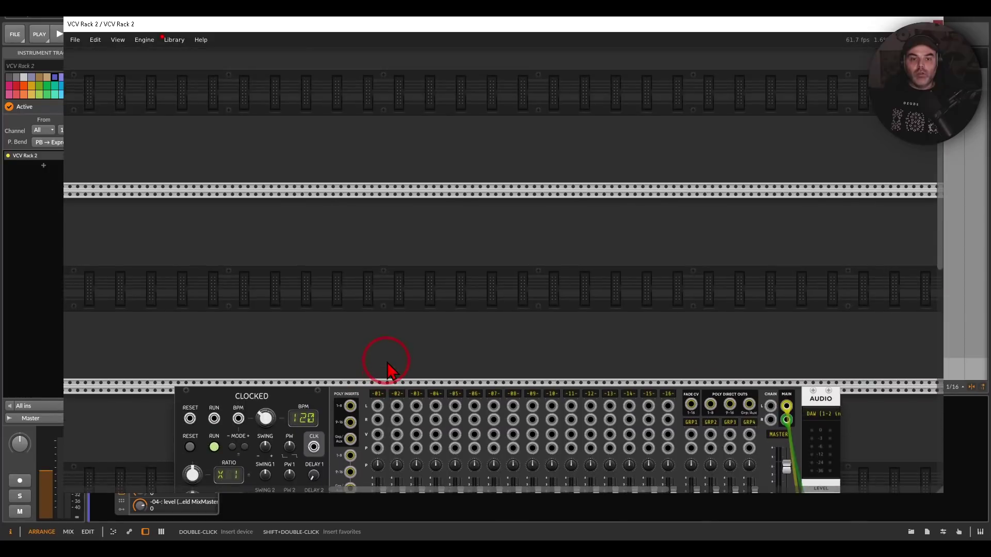
{"action": "right_click", "coordinate": [413, 153]}
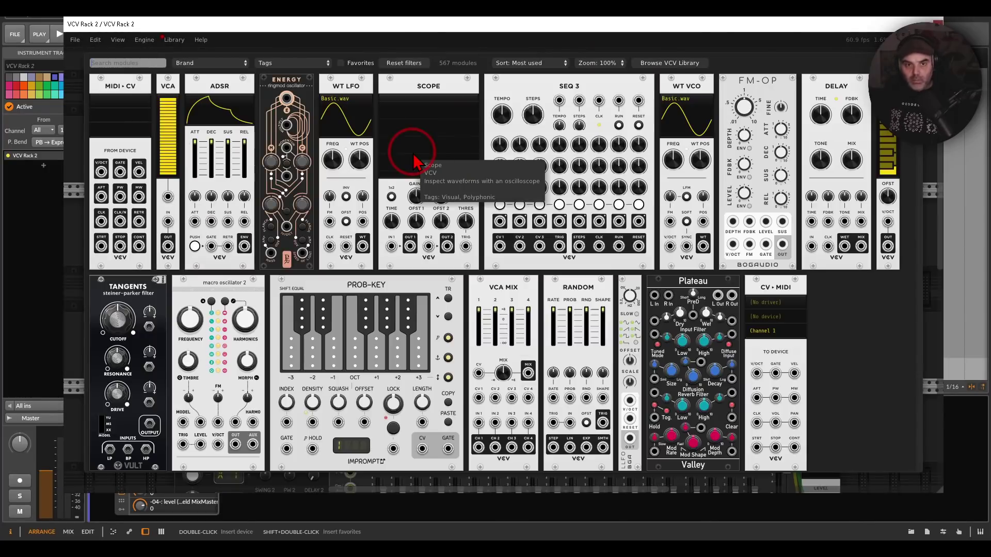
{"action": "type", "text": "midi"}
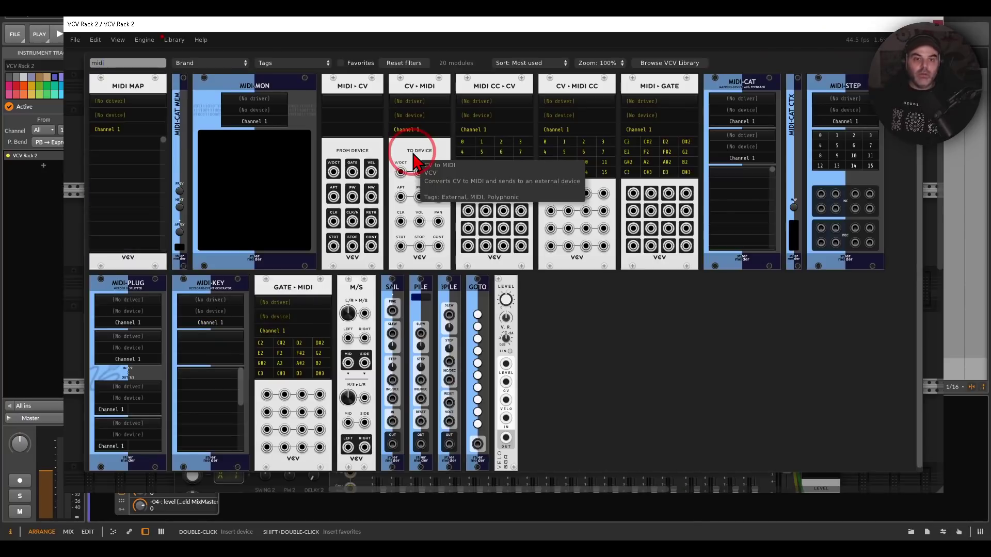
{"action": "left_click_drag", "start_coordinate": [357, 87], "coordinate": [396, 124]}
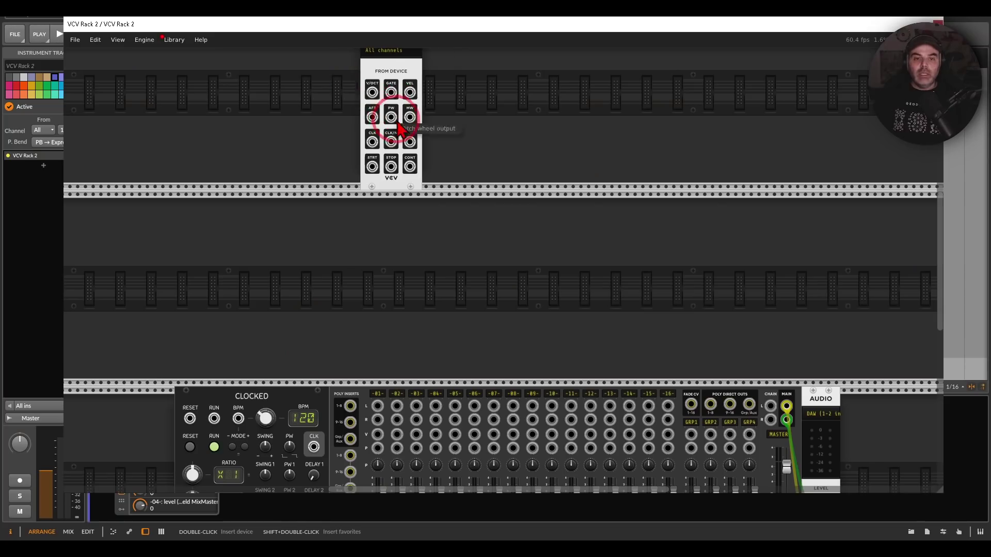
{"action": "scroll", "coordinate": [386, 92], "scroll_direction": "up", "scroll_amount": 3}
{"action": "left_click_drag", "start_coordinate": [481, 98], "coordinate": [466, 247]}
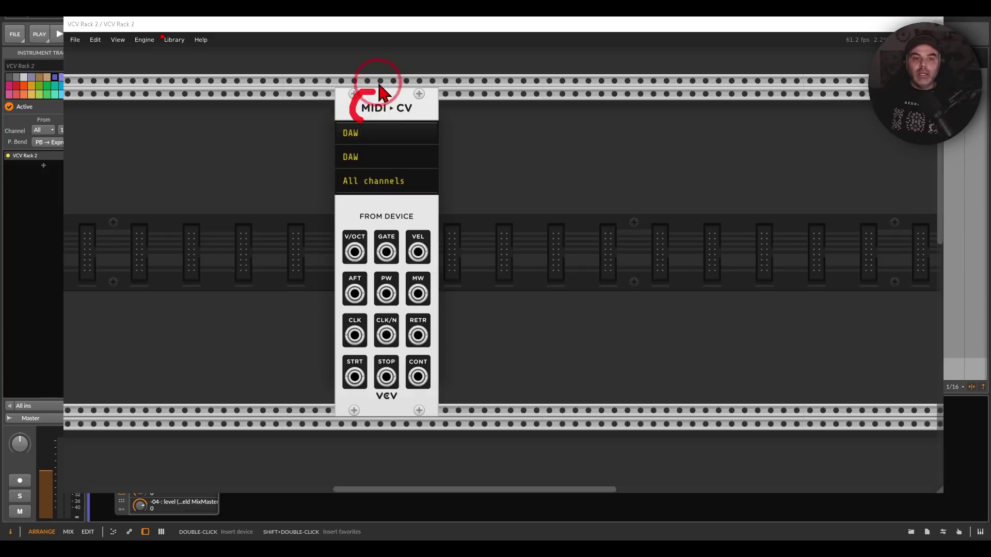
{"action": "mouse_move", "coordinate": [384, 67]}
{"action": "left_mouse_down"}
{"action": "mouse_move", "coordinate": [417, 100]}
{"action": "mouse_move", "coordinate": [417, 83]}
{"action": "left_mouse_up"}
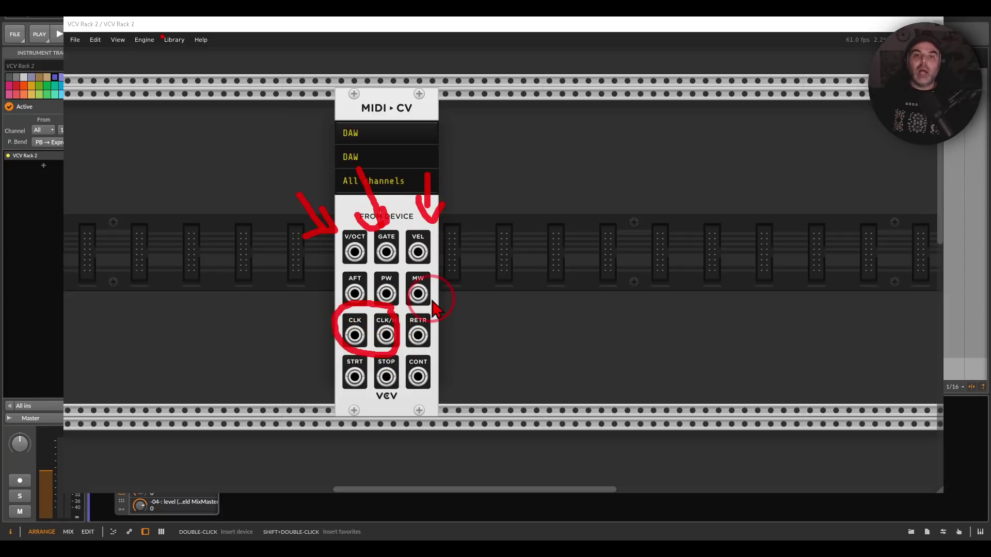
- Add a CV-MIDI module to the same rack row, beside the MIDI-CV module
{"action": "right_click", "coordinate": [495, 283]}
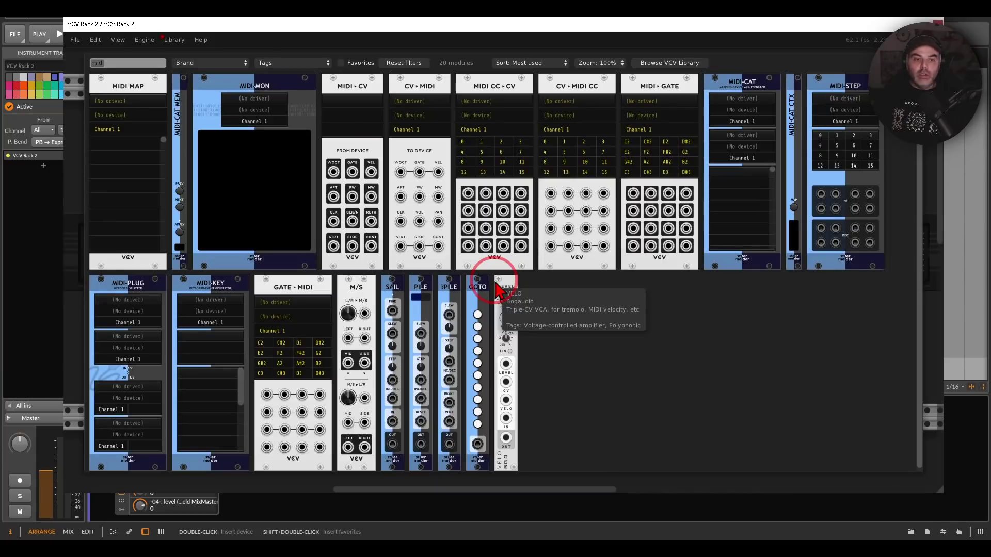
{"action": "left_click_drag", "start_coordinate": [434, 83], "coordinate": [540, 174]}
{"action": "left_click_drag", "start_coordinate": [621, 171], "coordinate": [573, 174]}
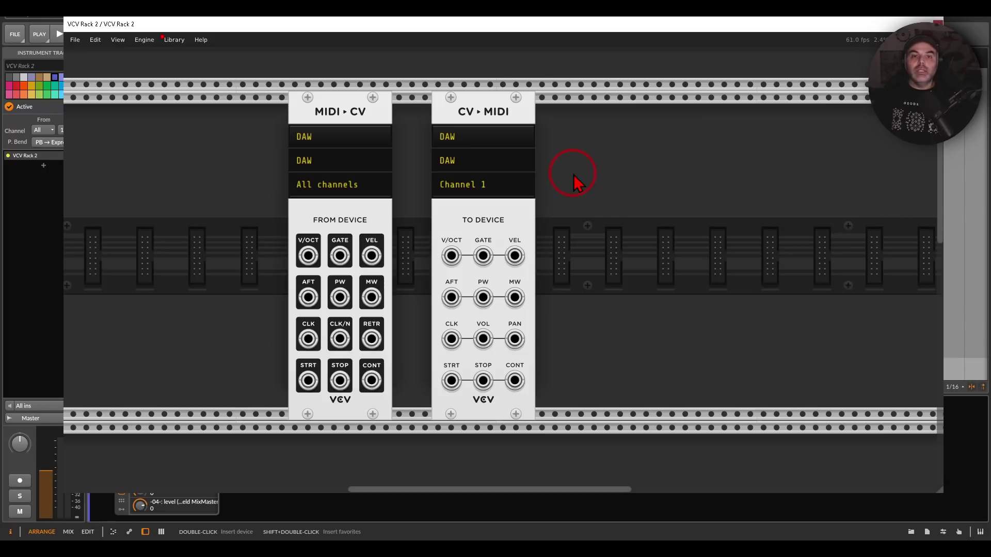
{"action": "mouse_move", "coordinate": [477, 122]}
{"action": "left_mouse_down"}
{"action": "mouse_move", "coordinate": [426, 129]}
{"action": "mouse_move", "coordinate": [448, 176]}
{"action": "mouse_move", "coordinate": [478, 147]}
{"action": "left_mouse_up"}
{"action": "mouse_move", "coordinate": [315, 111]}
{"action": "left_mouse_down"}
{"action": "mouse_move", "coordinate": [283, 127]}
{"action": "mouse_move", "coordinate": [302, 175]}
{"action": "mouse_move", "coordinate": [335, 149]}
{"action": "left_mouse_up"}
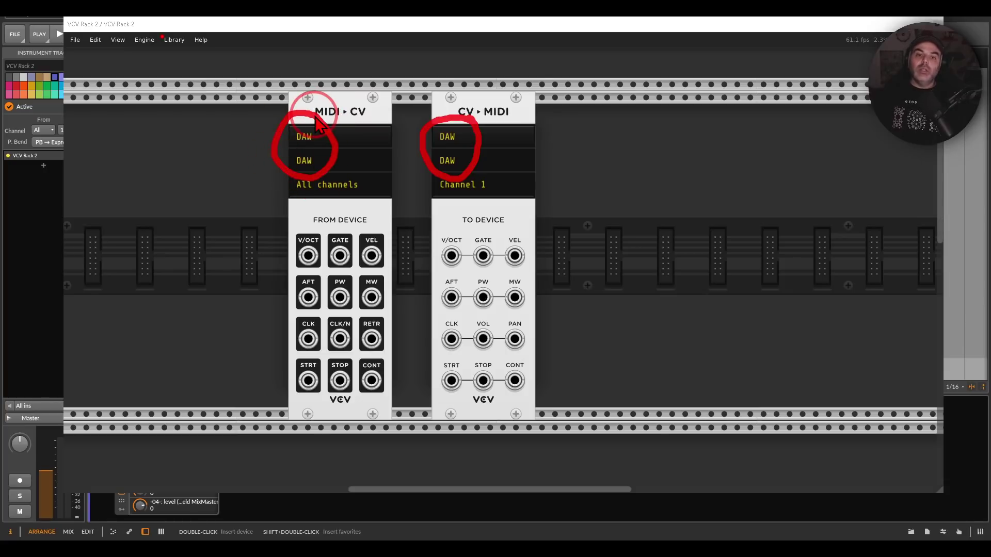
- Search the module library for "aud" and add the stereo Audio module to the rack
{"action": "double_click", "coordinate": [635, 264]}
{"action": "type", "text": "aud"}
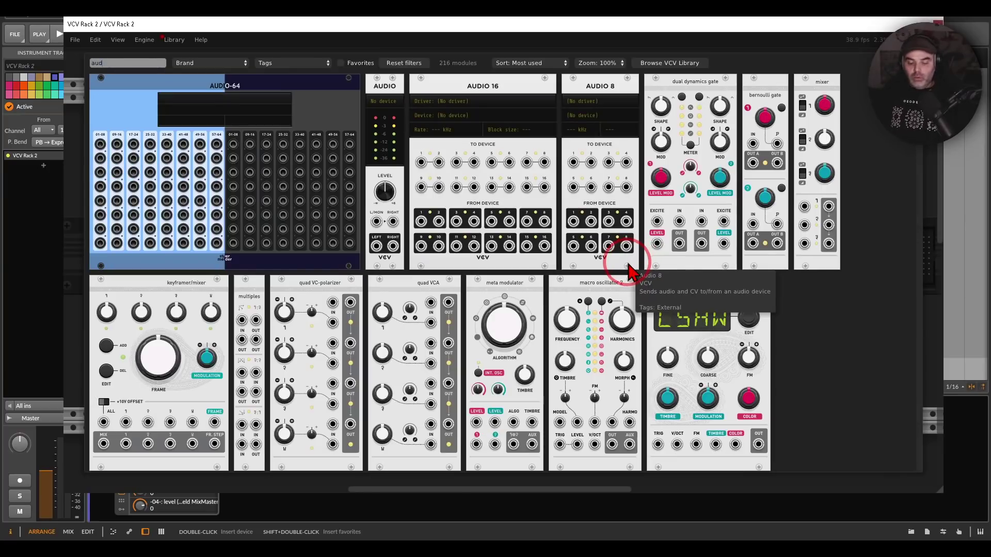
{"action": "mouse_move", "coordinate": [651, 80]}
{"action": "left_mouse_down"}
{"action": "mouse_move", "coordinate": [532, 66]}
{"action": "mouse_move", "coordinate": [350, 98]}
{"action": "mouse_move", "coordinate": [630, 140]}
{"action": "mouse_move", "coordinate": [649, 82]}
{"action": "left_mouse_up"}
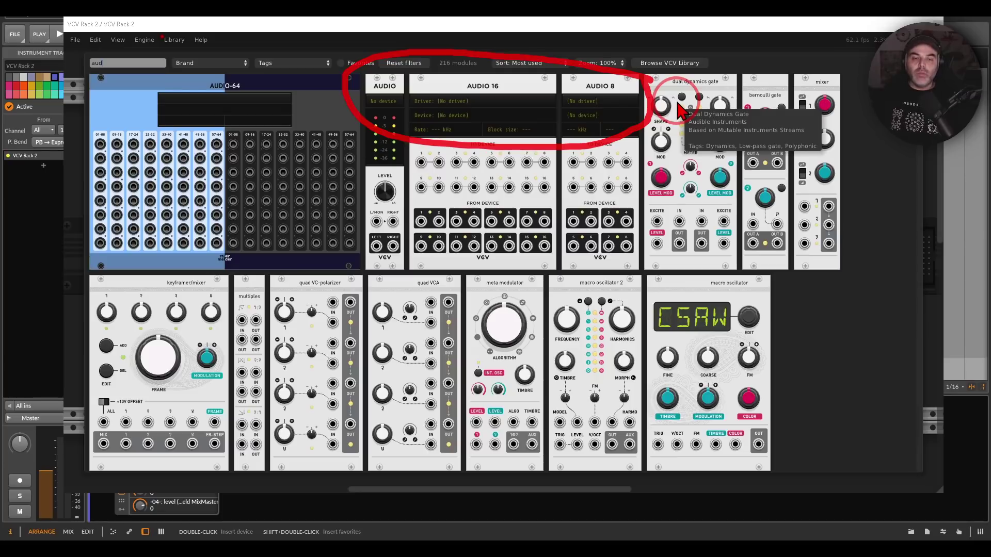
{"action": "left_click", "coordinate": [394, 84]}
{"action": "left_click_drag", "start_coordinate": [436, 94], "coordinate": [603, 163]}
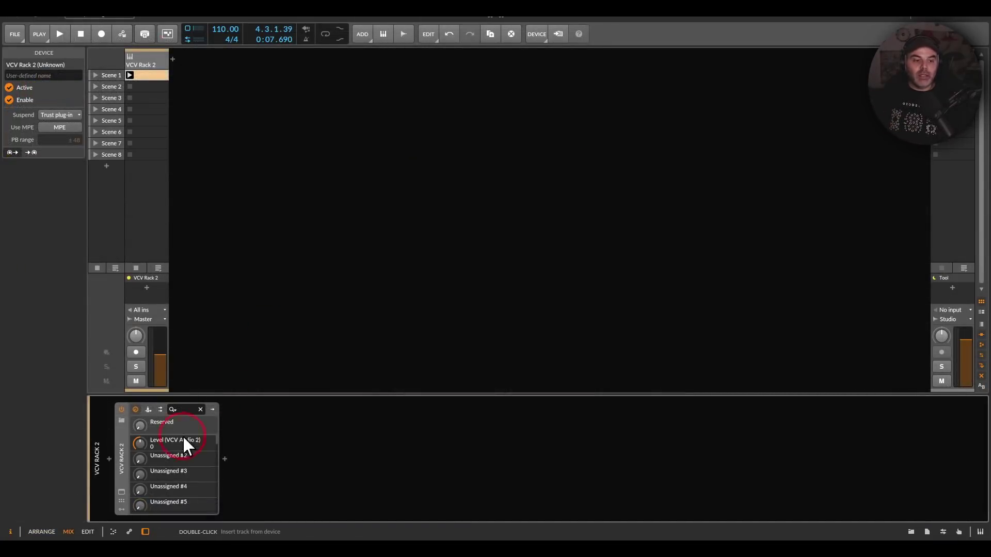
- Open the VCV Rack 2 device's plug-in window and examine the chain of macro oscillator 2, Chronoblob and Plateau
{"action": "left_click", "coordinate": [121, 492]}
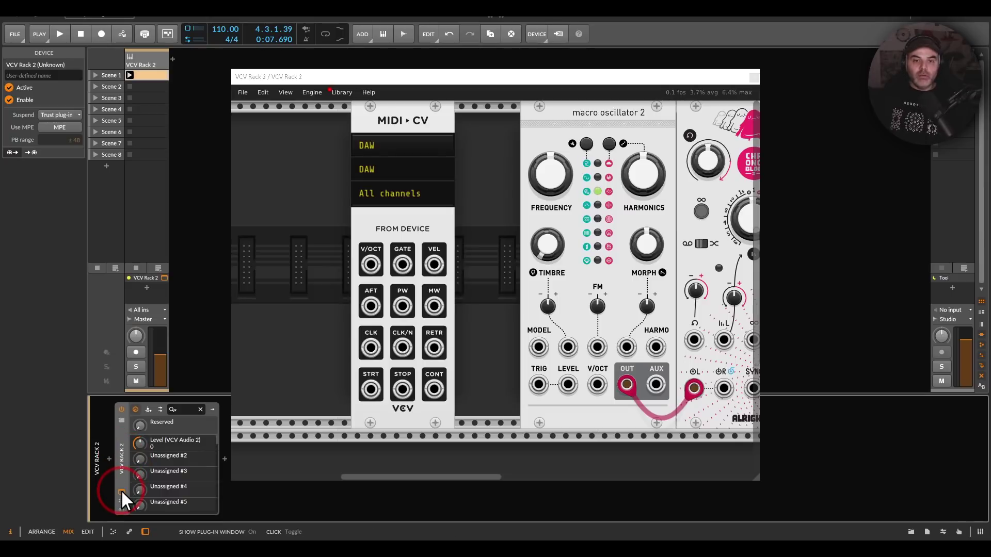
{"action": "left_click", "coordinate": [421, 359]}
{"action": "scroll", "coordinate": [421, 366], "scroll_direction": "down", "scroll_amount": 3}
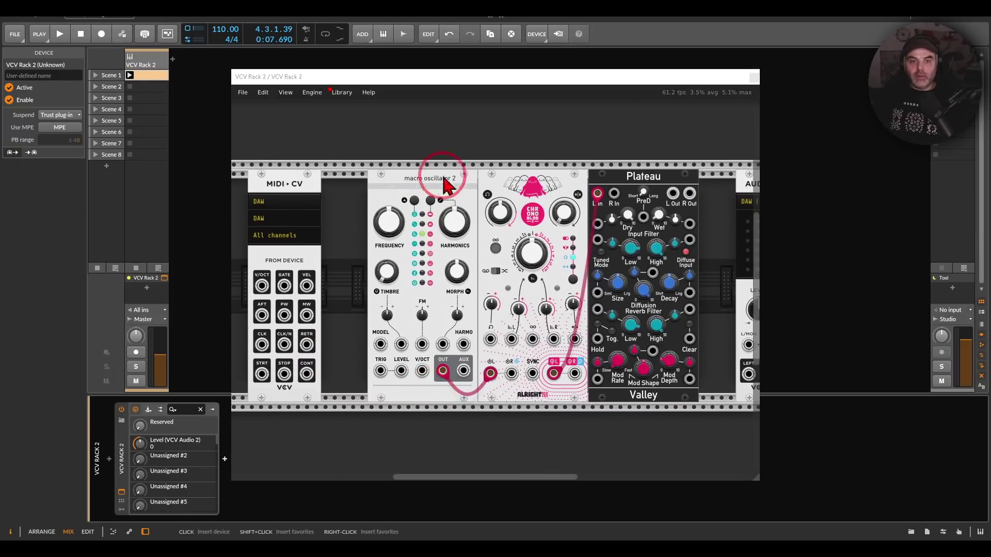
{"action": "mouse_move", "coordinate": [441, 166]}
{"action": "left_mouse_down"}
{"action": "mouse_move", "coordinate": [388, 181]}
{"action": "mouse_move", "coordinate": [464, 182]}
{"action": "mouse_move", "coordinate": [447, 165]}
{"action": "mouse_move", "coordinate": [505, 185]}
{"action": "left_mouse_up"}
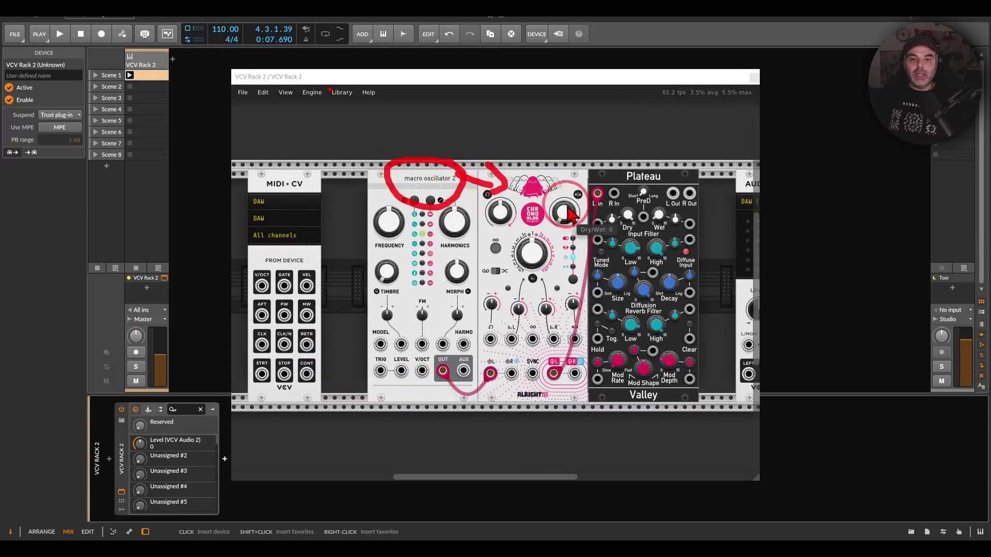
{"action": "mouse_move", "coordinate": [583, 190]}
{"action": "left_mouse_down"}
{"action": "mouse_move", "coordinate": [548, 190]}
{"action": "mouse_move", "coordinate": [586, 235]}
{"action": "mouse_move", "coordinate": [580, 196]}
{"action": "left_mouse_up"}
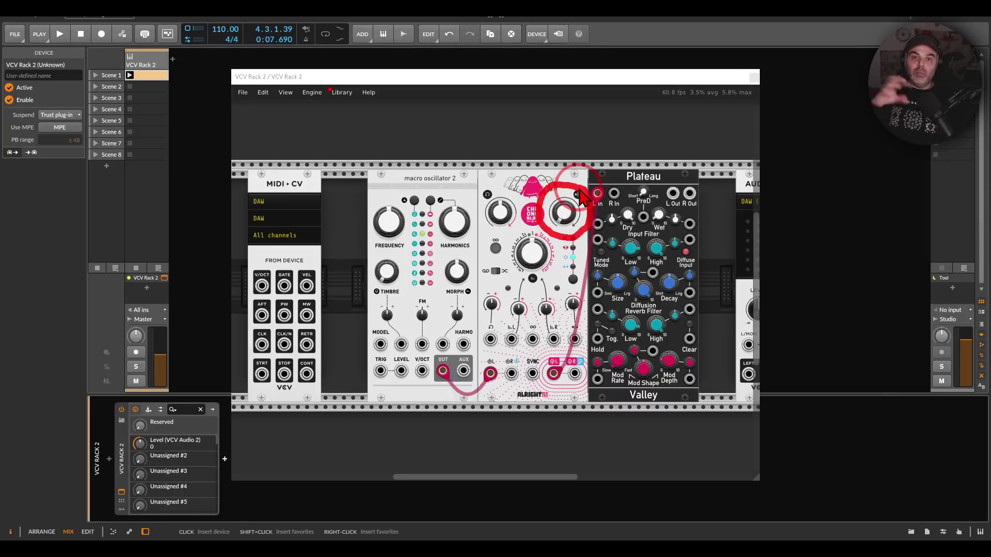
{"action": "mouse_move", "coordinate": [692, 167]}
{"action": "left_mouse_down"}
{"action": "mouse_move", "coordinate": [626, 154]}
{"action": "mouse_move", "coordinate": [694, 191]}
{"action": "mouse_move", "coordinate": [640, 164]}
{"action": "left_mouse_up"}
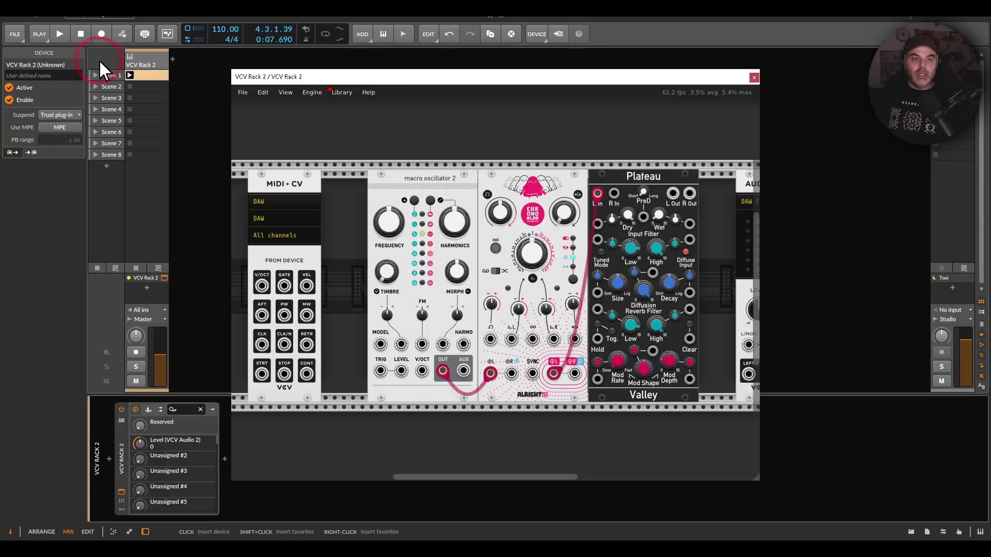
- Open the Scene 1 clip of the VCV Rack 2 track in the note editor and close the plug-in window
{"action": "double_click", "coordinate": [143, 74]}
{"action": "left_click", "coordinate": [265, 260]}
{"action": "left_click", "coordinate": [754, 77]}
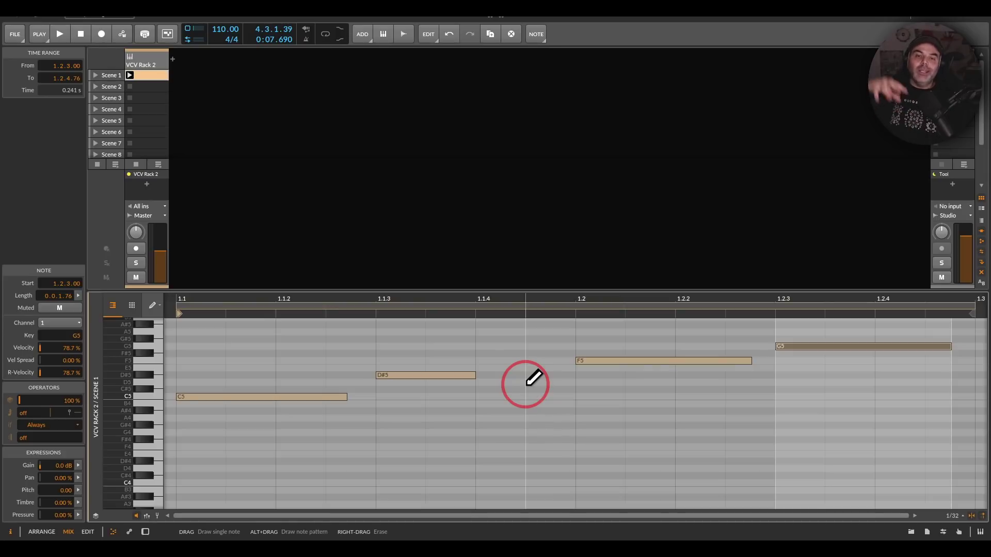
- Reopen the VCV Rack 2 window and patch a yellow cable from MIDI-CV's V/OCT output to macro oscillator 2's V/OCT input
{"action": "double_click", "coordinate": [145, 58]}
{"action": "left_click", "coordinate": [121, 492]}
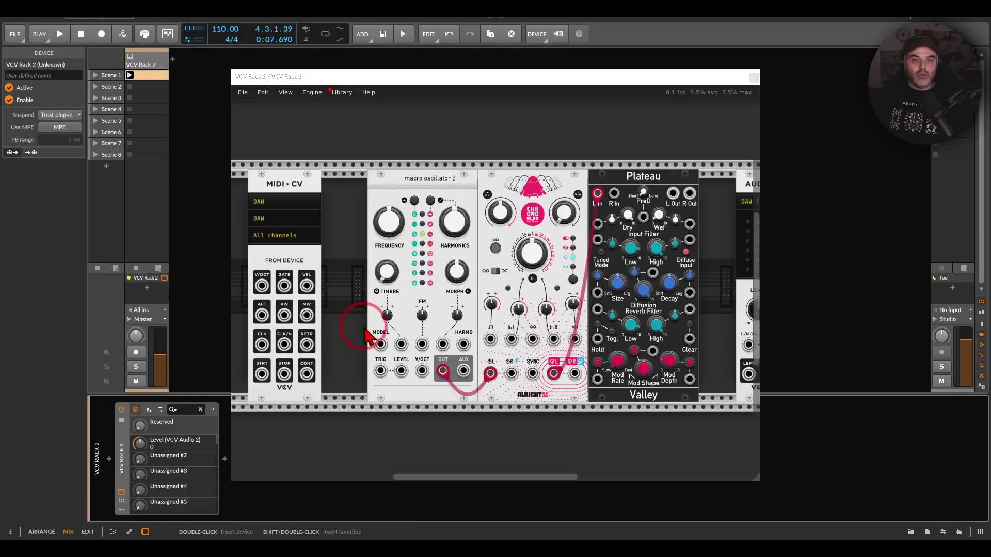
{"action": "scroll", "coordinate": [456, 260], "scroll_direction": "up", "scroll_amount": 2}
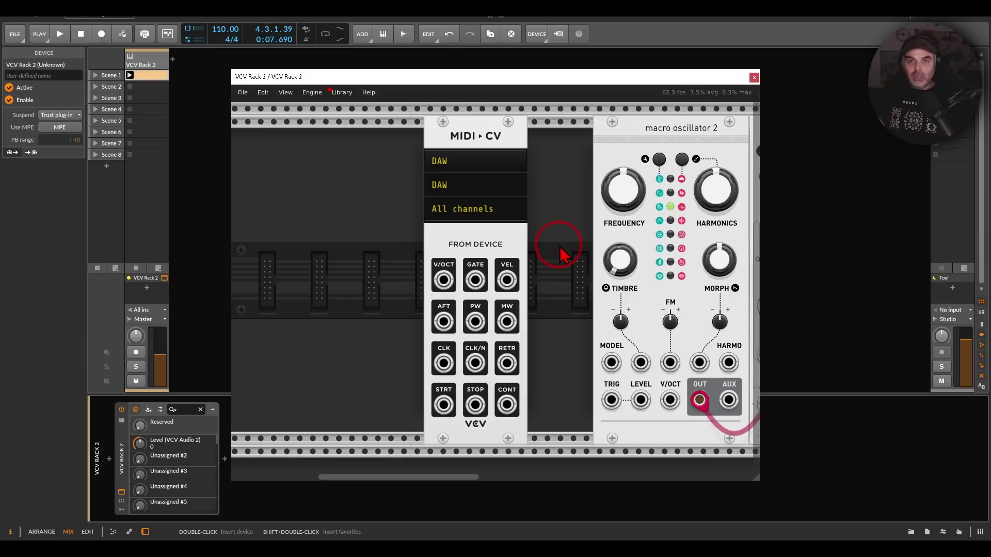
{"action": "mouse_move", "coordinate": [388, 225]}
{"action": "left_mouse_down"}
{"action": "mouse_move", "coordinate": [434, 265]}
{"action": "mouse_move", "coordinate": [408, 274]}
{"action": "left_mouse_up"}
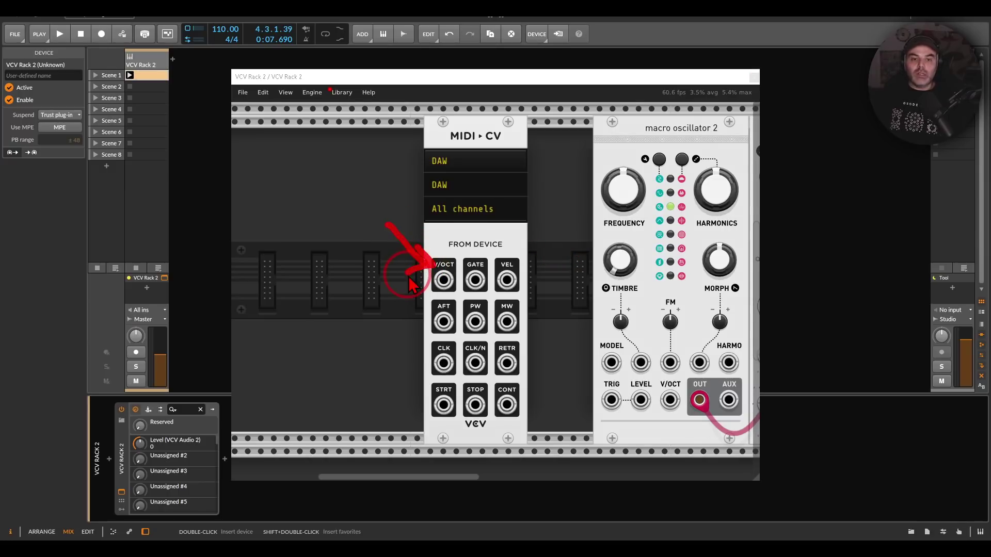
{"action": "right_click", "coordinate": [444, 280]}
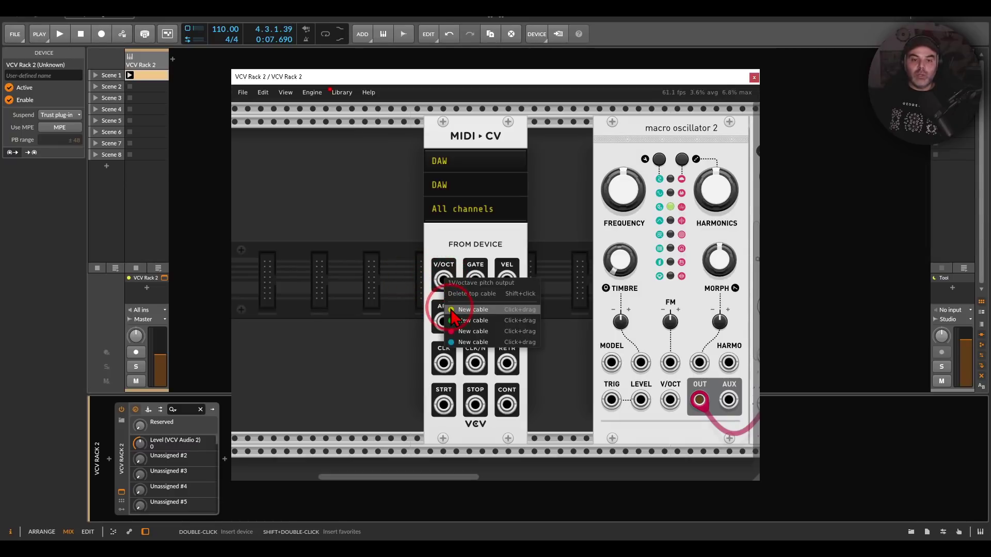
{"action": "left_click_drag", "start_coordinate": [452, 311], "coordinate": [666, 395]}
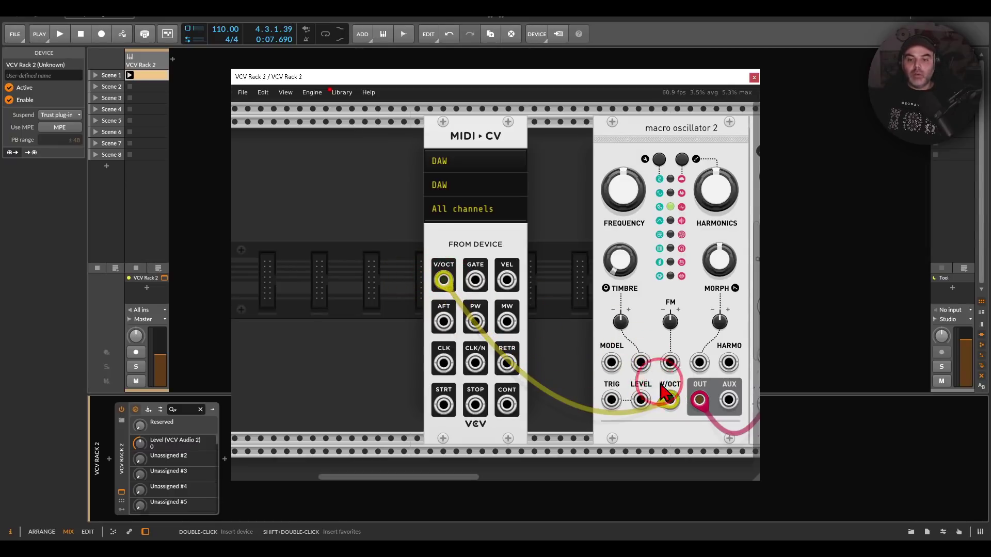
- Patch a blue cable from MIDI-CV's GATE output to macro oscillator 2's TRIG input
{"action": "left_click_drag", "start_coordinate": [637, 333], "coordinate": [589, 333]}
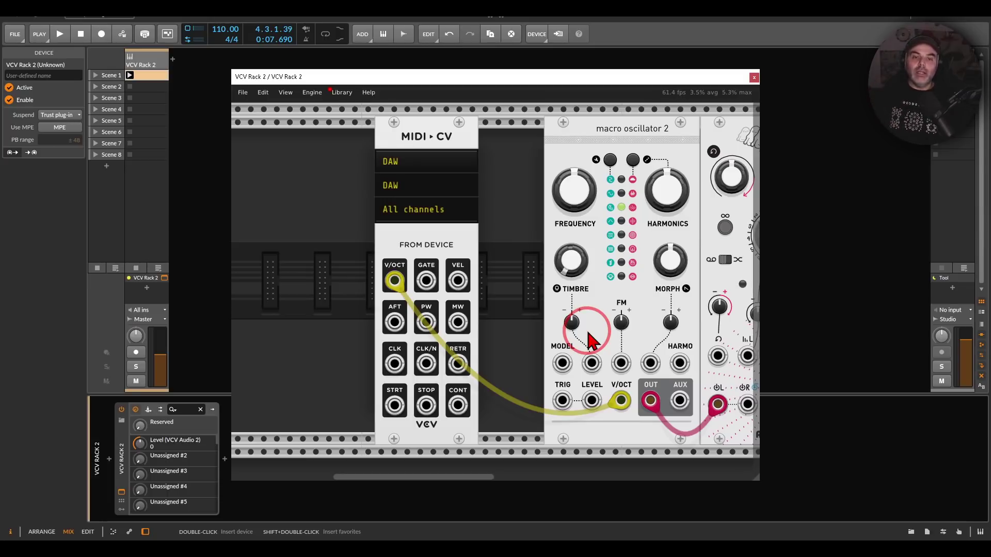
{"action": "right_click", "coordinate": [426, 282]}
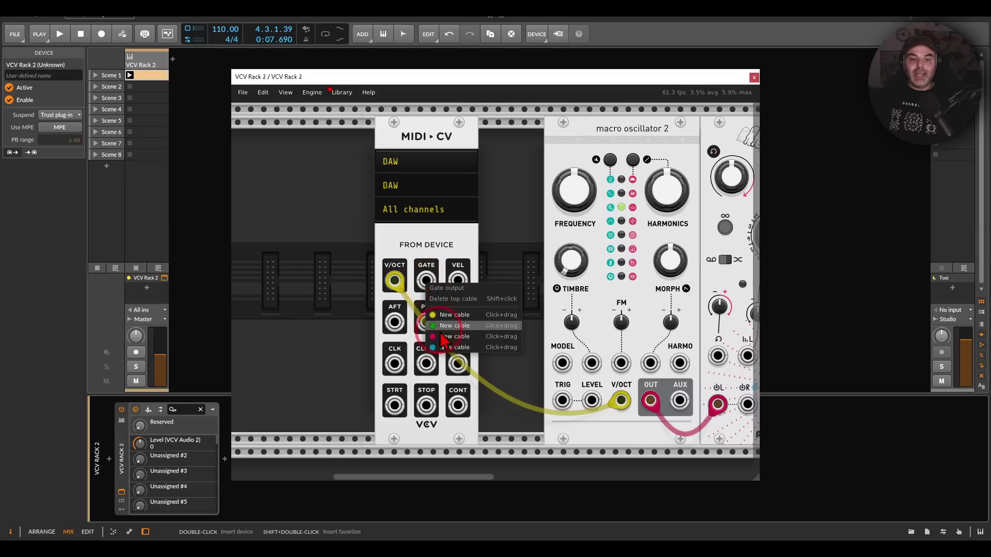
{"action": "left_click_drag", "start_coordinate": [447, 347], "coordinate": [562, 402]}
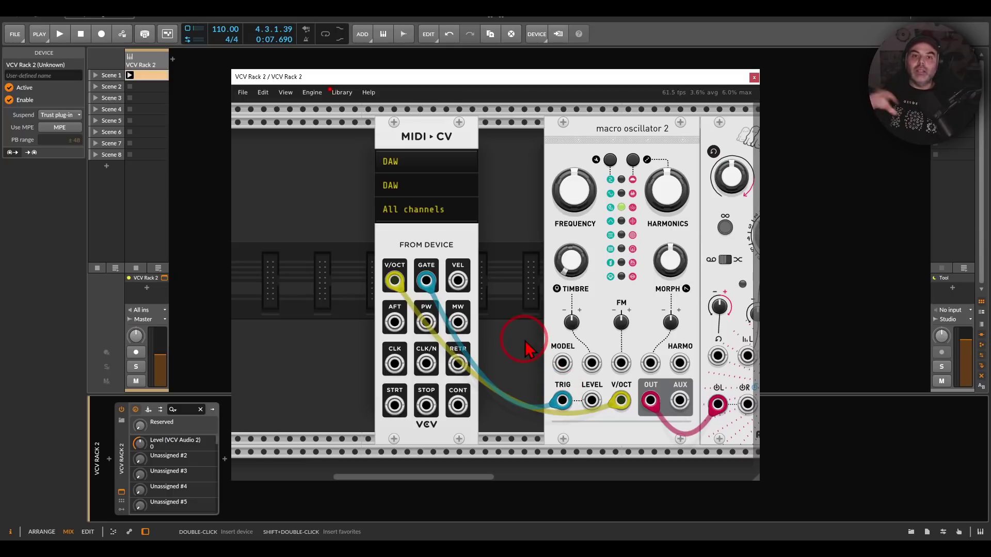
- Patch red cables from Plateau's L Out and R Out to the AUDIO module's L/MON and RIGHT inputs
{"action": "scroll", "coordinate": [565, 350], "scroll_direction": "right", "scroll_amount": 5}
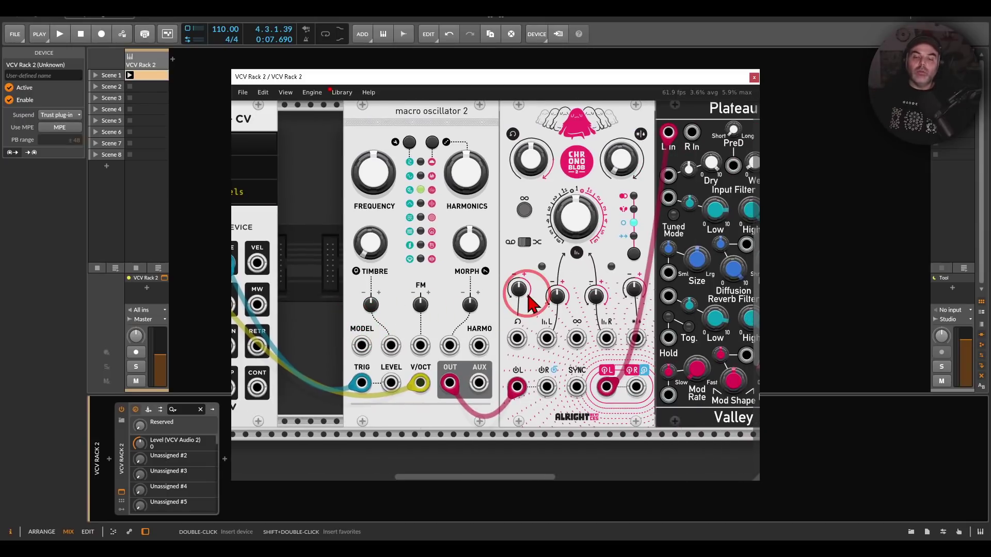
{"action": "scroll", "coordinate": [593, 282], "scroll_direction": "right", "scroll_amount": 6}
{"action": "left_click_drag", "start_coordinate": [345, 297], "coordinate": [289, 300]}
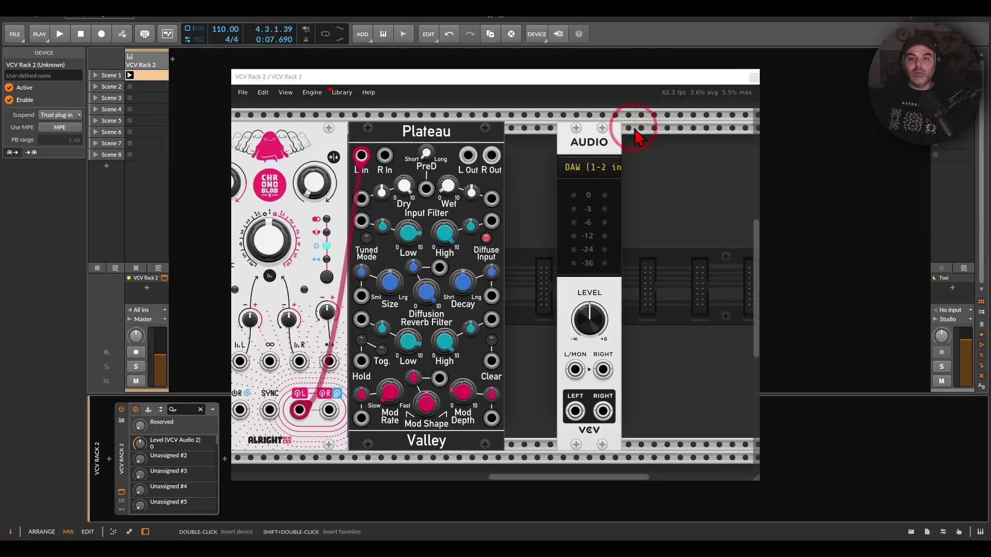
{"action": "mouse_move", "coordinate": [642, 112]}
{"action": "left_mouse_down"}
{"action": "mouse_move", "coordinate": [530, 151]}
{"action": "mouse_move", "coordinate": [660, 130]}
{"action": "left_mouse_up"}
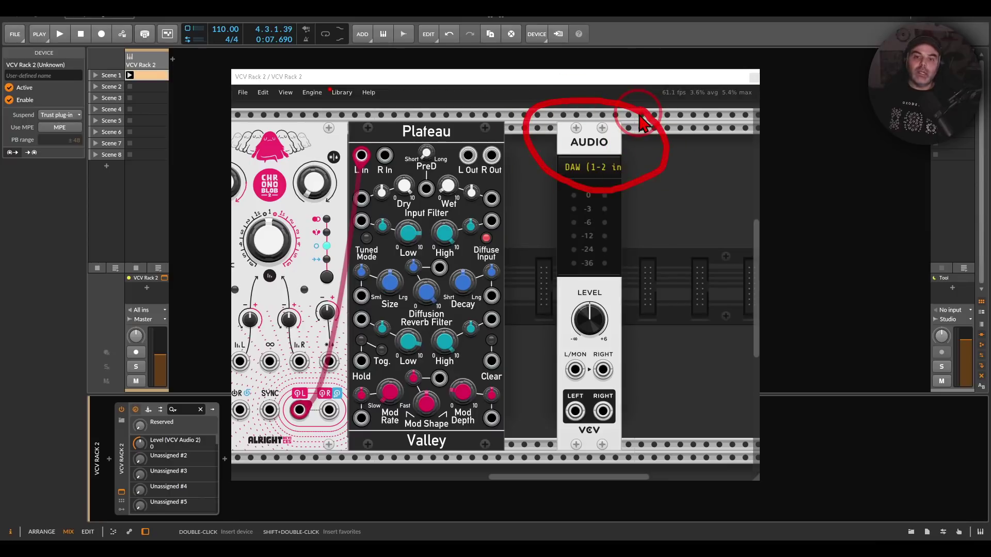
{"action": "key", "text": "Escape"}
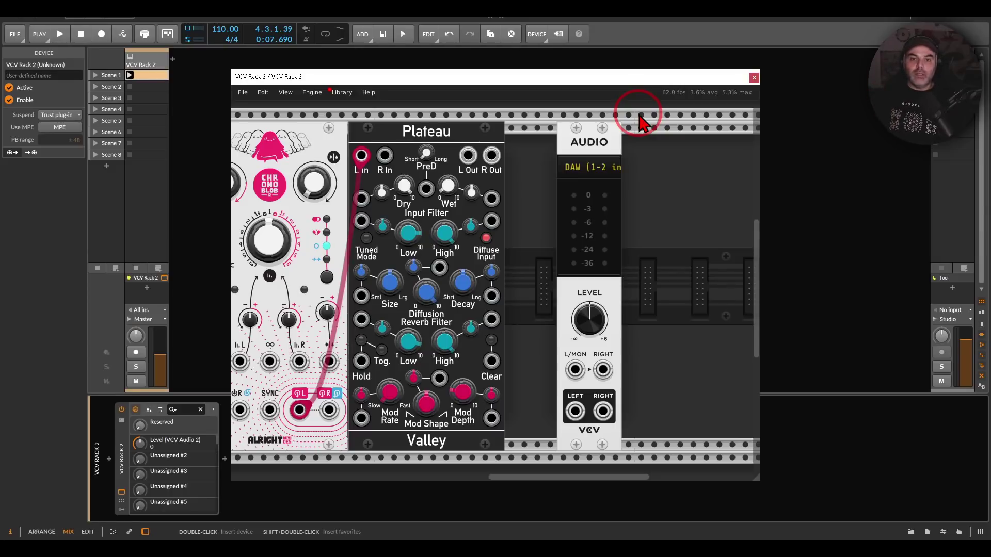
{"action": "right_click", "coordinate": [467, 158]}
{"action": "left_click_drag", "start_coordinate": [483, 210], "coordinate": [574, 370]}
{"action": "right_click", "coordinate": [491, 155]}
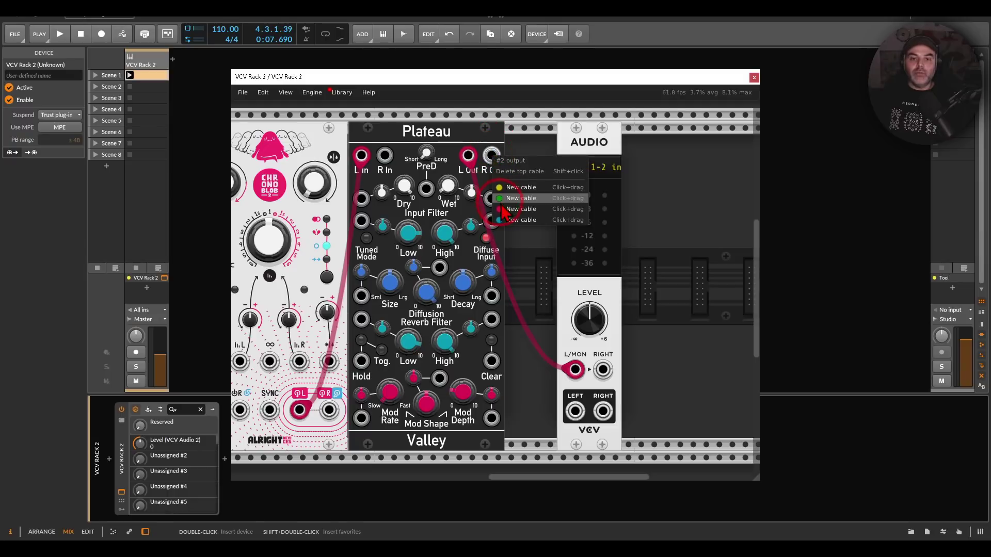
{"action": "left_click_drag", "start_coordinate": [501, 211], "coordinate": [603, 369]}
- Launch Scene 1 to play the clip's notes through the patched VCV Rack 2 modules
{"action": "scroll", "coordinate": [608, 295], "scroll_direction": "left", "scroll_amount": 5}
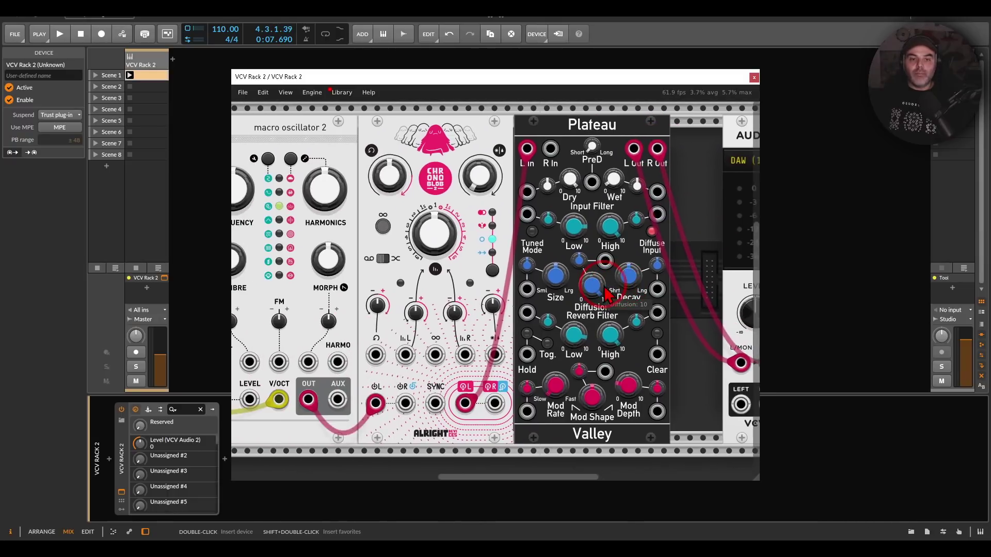
{"action": "scroll", "coordinate": [473, 255], "scroll_direction": "down", "scroll_amount": 2}
{"action": "scroll", "coordinate": [467, 233], "scroll_direction": "left", "scroll_amount": 1}
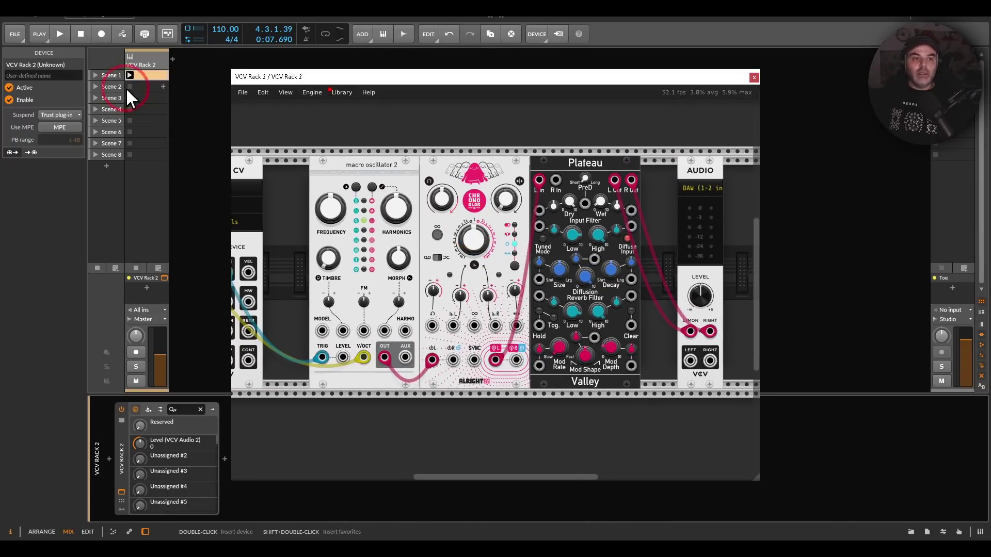
{"action": "left_click", "coordinate": [94, 75]}
{"action": "left_click", "coordinate": [359, 144]}
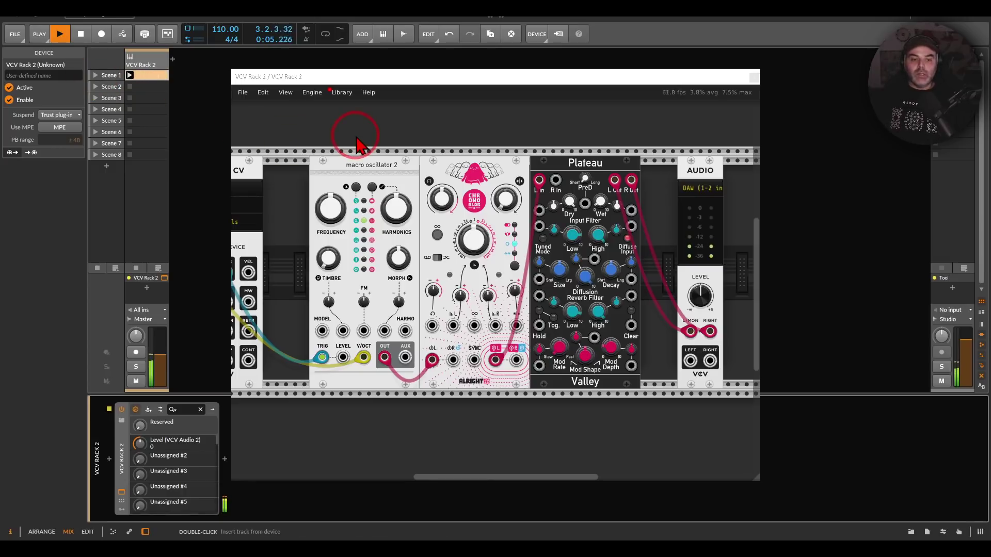
{"action": "left_click_drag", "start_coordinate": [356, 136], "coordinate": [379, 134]}
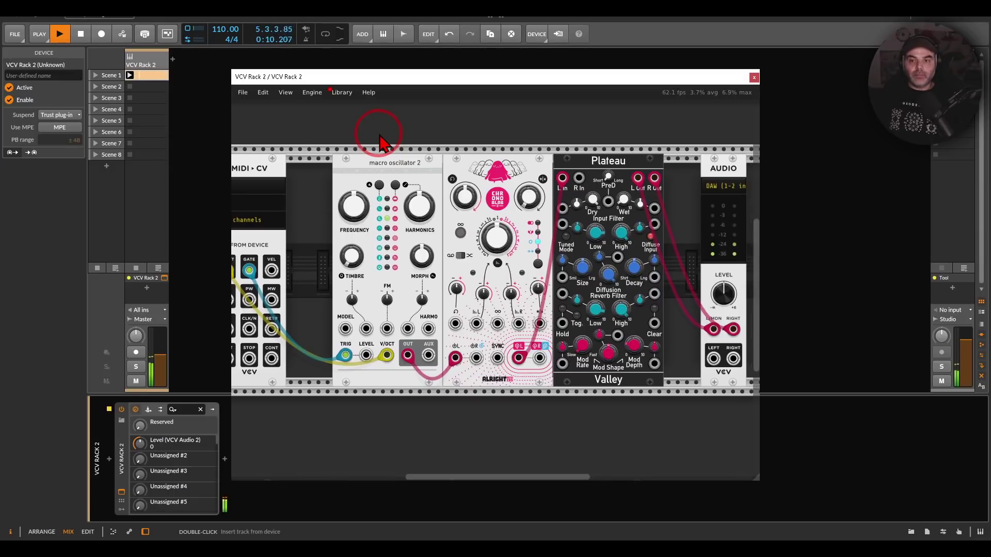
- Close the plug-in window and transpose all notes of the Scene 1 clip down one octave, so the first note is C4
{"action": "left_click", "coordinate": [753, 77]}
{"action": "double_click", "coordinate": [153, 74]}
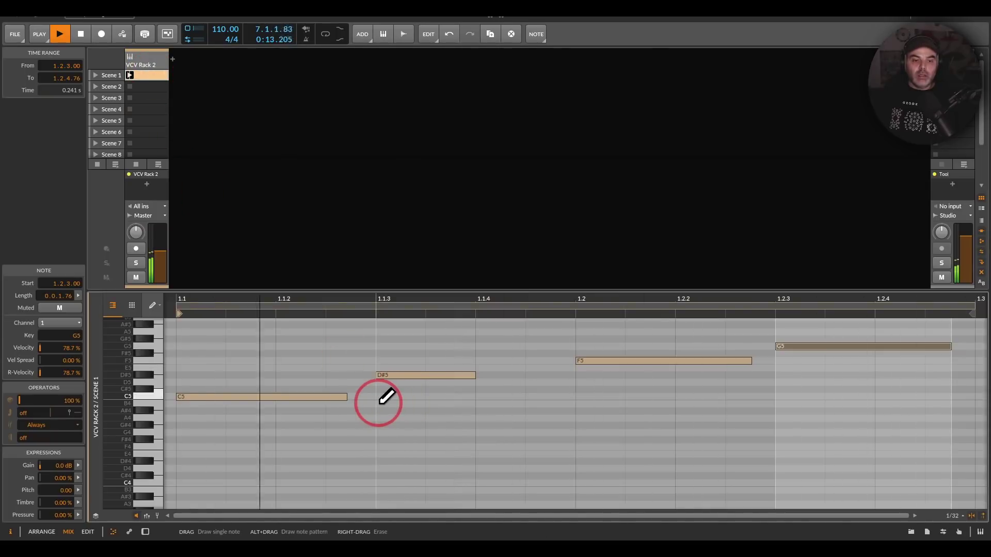
{"action": "key", "text": "1"}
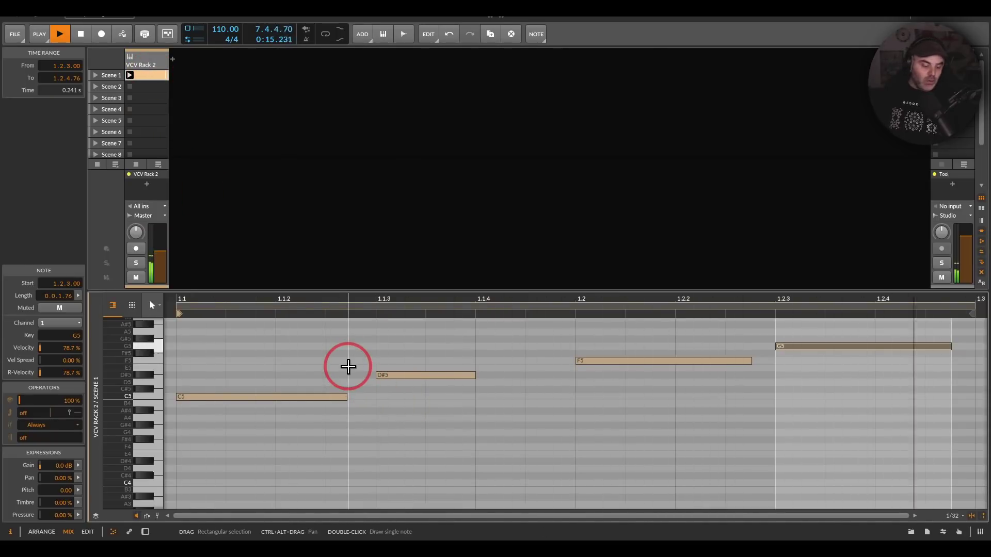
{"action": "key", "text": "ctrl+a"}
{"action": "key", "text": "shift+Down"}
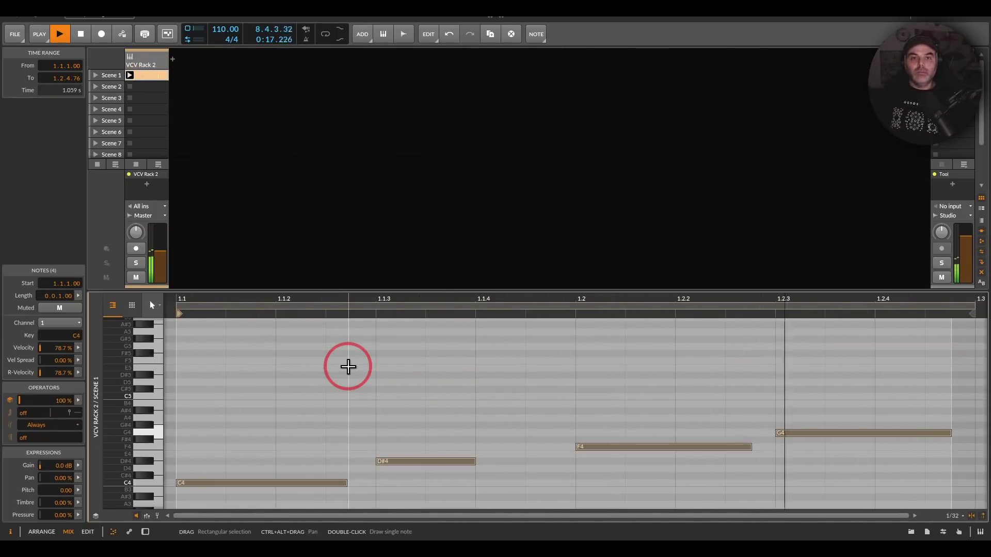
{"action": "key", "text": "shift+Down"}
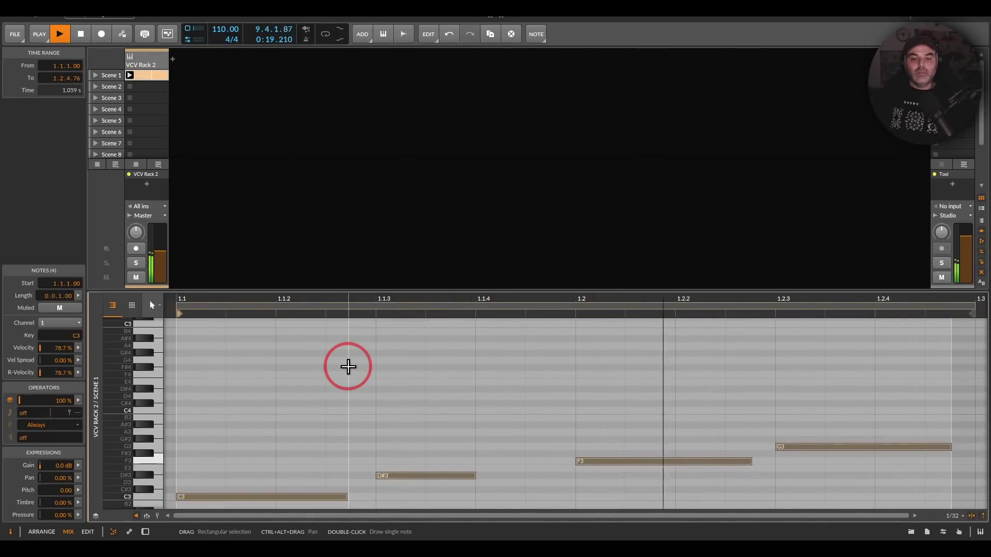
{"action": "key", "text": "shift+Up"}
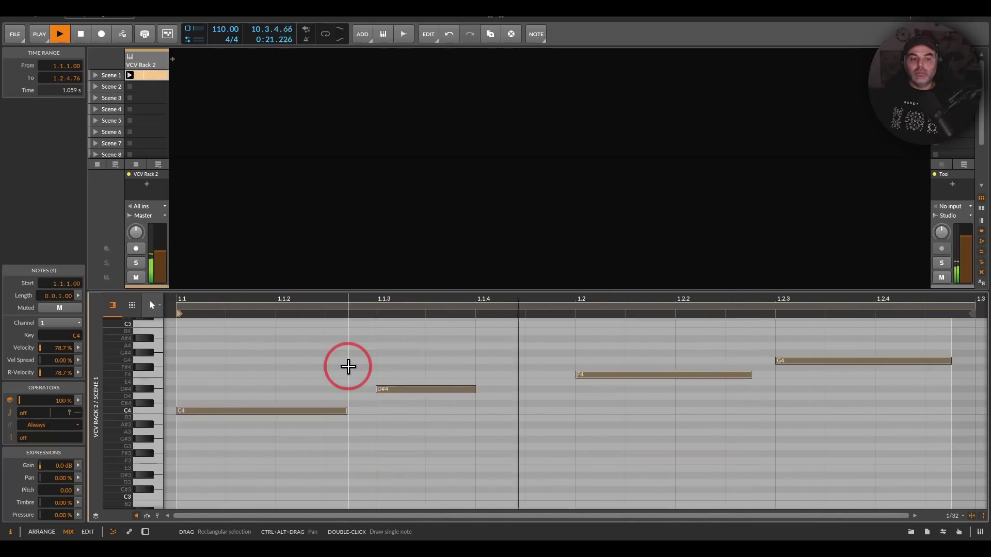
- Reopen the VCV Rack 2 window and examine Chronoblob and MIDI-CV's clock outputs
{"action": "left_click", "coordinate": [135, 63]}
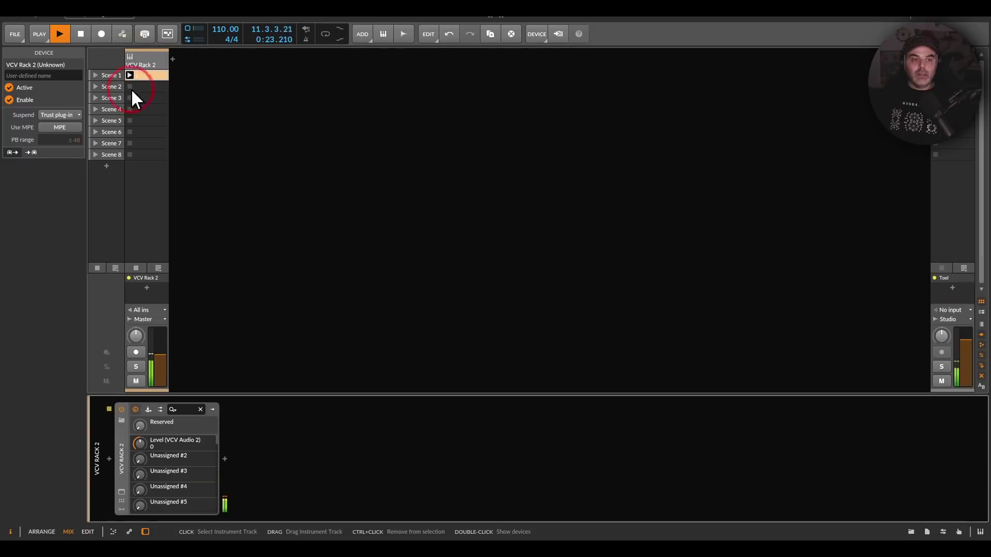
{"action": "left_click", "coordinate": [123, 491]}
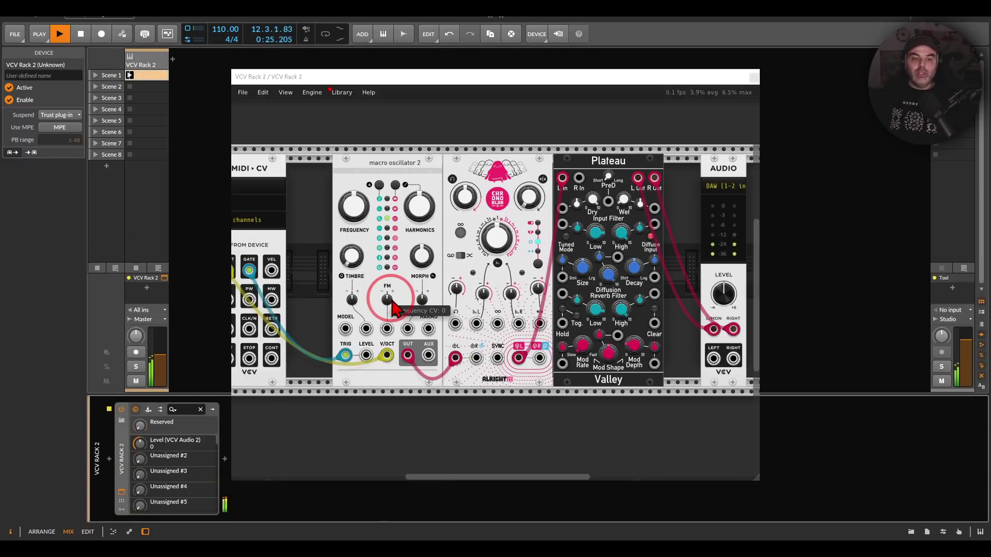
{"action": "left_click_drag", "start_coordinate": [323, 291], "coordinate": [372, 294]}
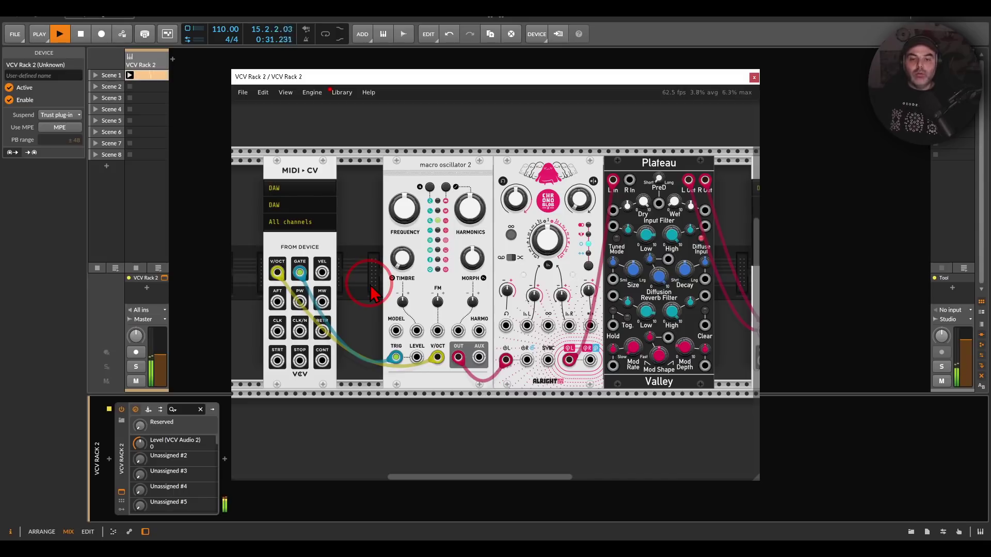
{"action": "mouse_move", "coordinate": [583, 149]}
{"action": "left_mouse_down"}
{"action": "mouse_move", "coordinate": [511, 160]}
{"action": "mouse_move", "coordinate": [609, 181]}
{"action": "mouse_move", "coordinate": [579, 141]}
{"action": "mouse_move", "coordinate": [579, 154]}
{"action": "left_mouse_up"}
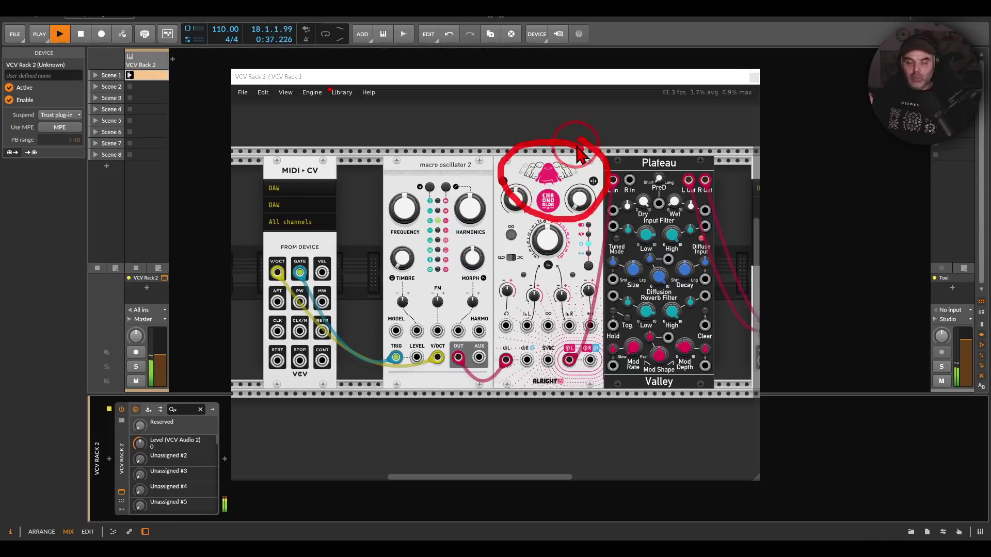
{"action": "key", "text": "Escape"}
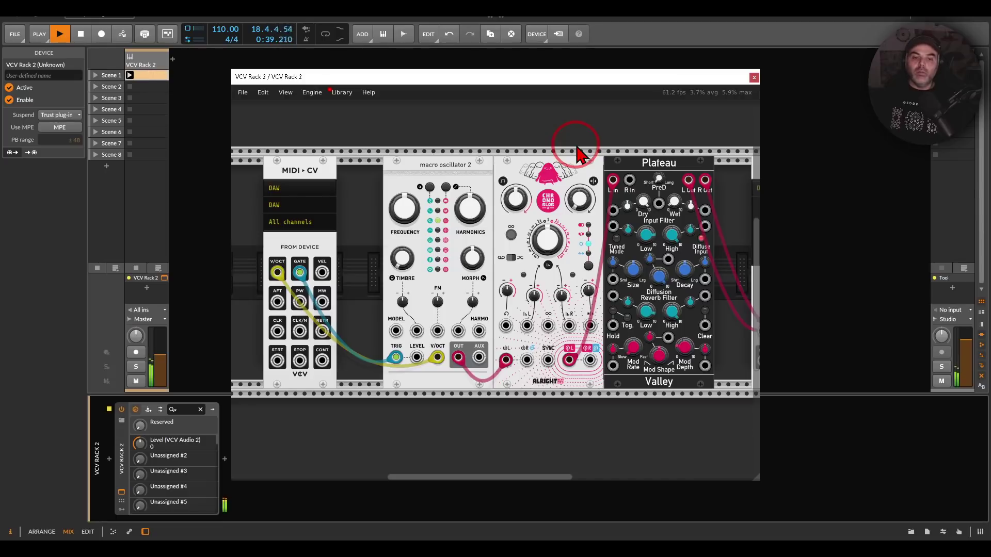
{"action": "left_click_drag", "start_coordinate": [399, 288], "coordinate": [526, 250]}
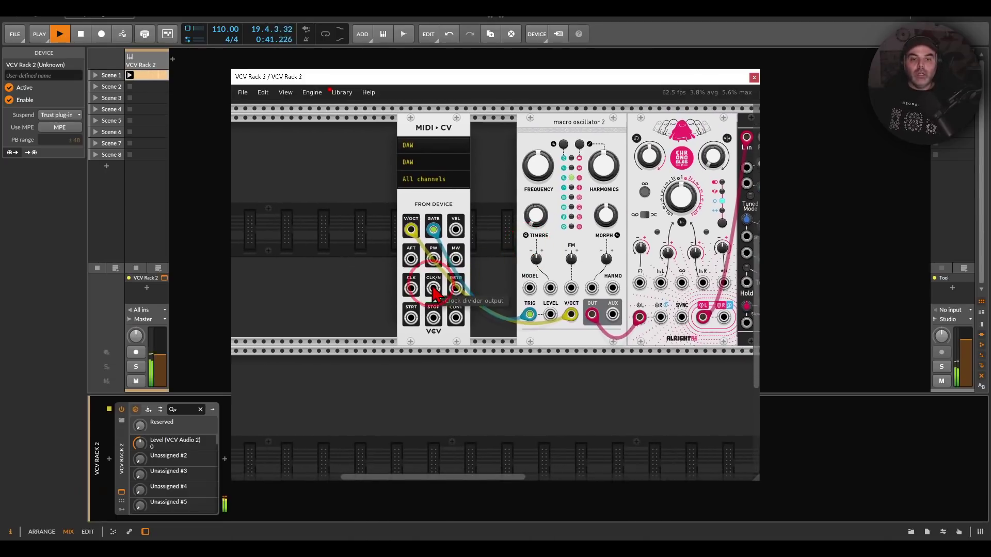
{"action": "scroll", "coordinate": [434, 291], "scroll_direction": "up", "scroll_amount": 3}
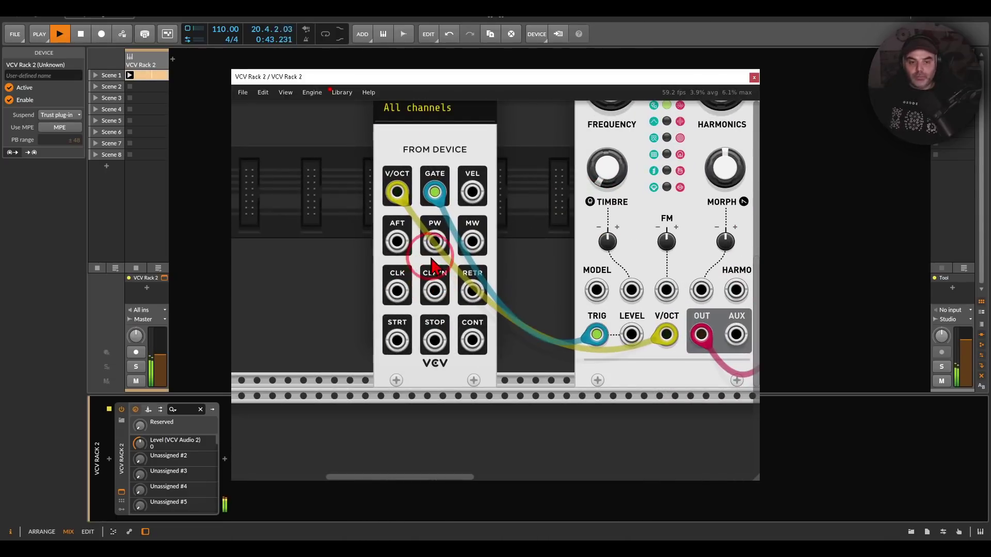
{"action": "mouse_move", "coordinate": [446, 257]}
{"action": "left_mouse_down"}
{"action": "mouse_move", "coordinate": [368, 274]}
{"action": "mouse_move", "coordinate": [391, 333]}
{"action": "mouse_move", "coordinate": [454, 315]}
{"action": "mouse_move", "coordinate": [450, 258]}
{"action": "mouse_move", "coordinate": [438, 253]}
{"action": "left_mouse_up"}
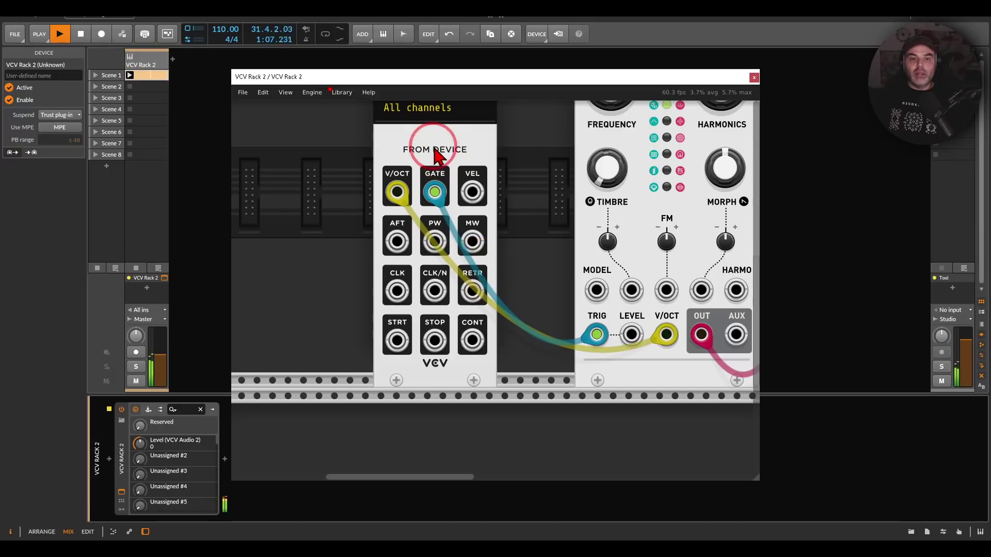
- Examine the CLK/N divider options of the MIDI-CV module without changing the selected division
{"action": "scroll", "coordinate": [439, 175], "scroll_direction": "up", "scroll_amount": 2}
{"action": "right_click", "coordinate": [435, 188]}
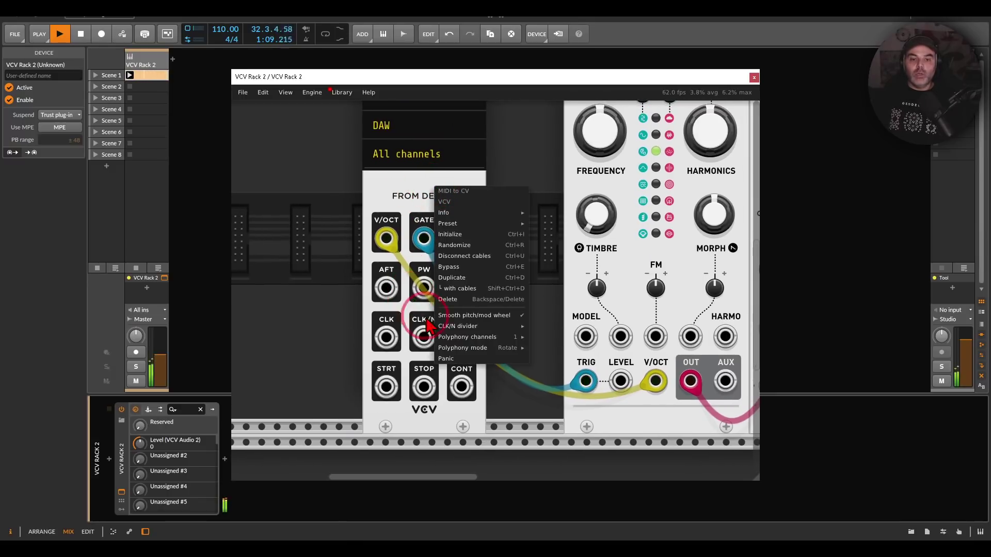
{"action": "mouse_move", "coordinate": [457, 328]}
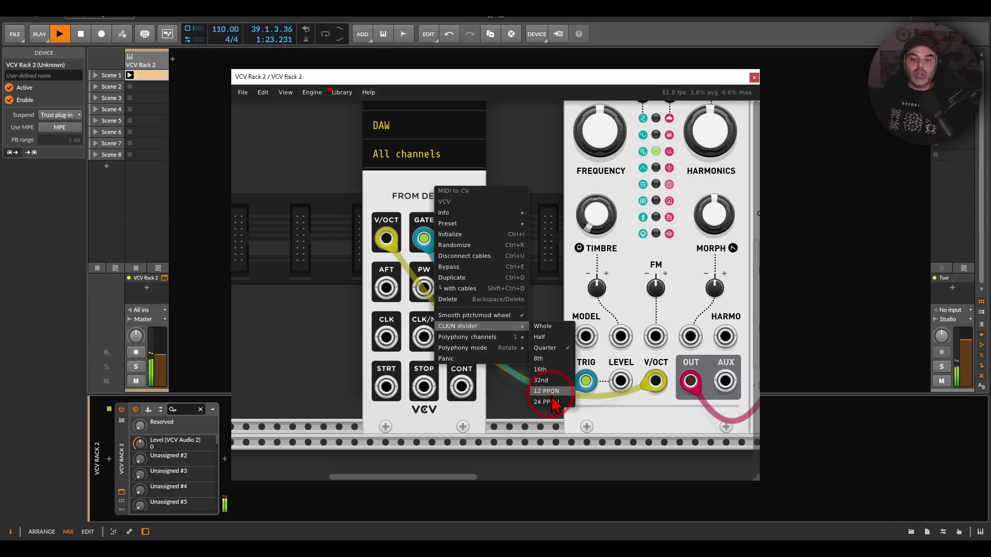
{"action": "left_click", "coordinate": [564, 292]}
- Patch a blue cable from MIDI-CV's CLK/N output to Chronoblob's SYNC input
{"action": "left_click_drag", "start_coordinate": [568, 292], "coordinate": [444, 292]}
{"action": "scroll", "coordinate": [445, 292], "scroll_direction": "down", "scroll_amount": 1}
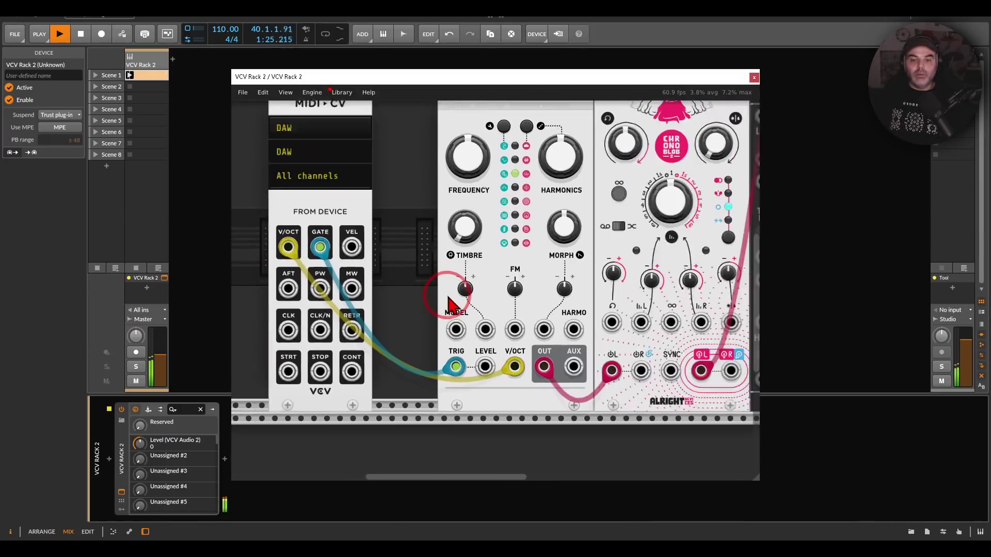
{"action": "scroll", "coordinate": [449, 304], "scroll_direction": "down", "scroll_amount": 1}
{"action": "right_click", "coordinate": [340, 324]}
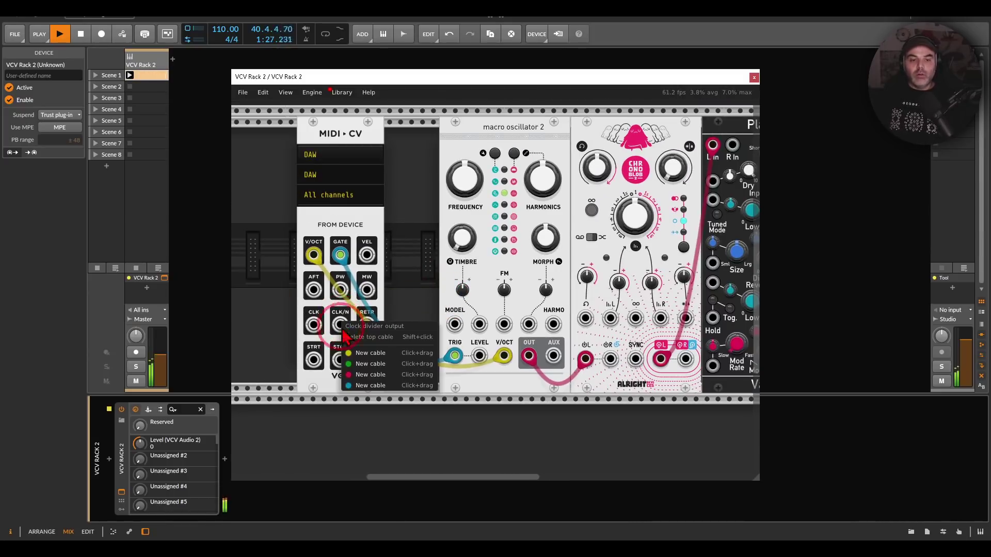
{"action": "left_click_drag", "start_coordinate": [351, 385], "coordinate": [634, 362]}
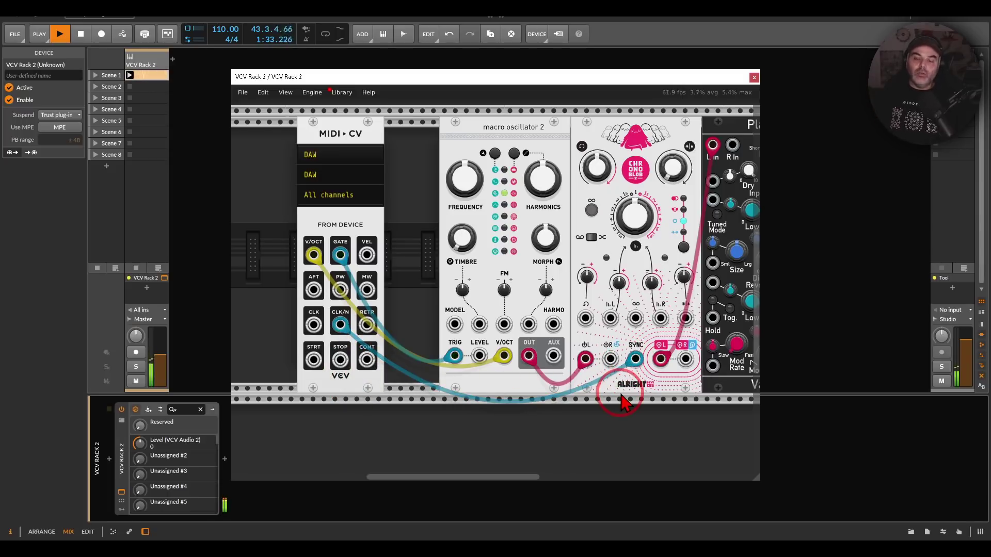
- Try out Chronoblob's upper-right knob and macro oscillator 2's Timbre knob, leaving Timbre at 0%
{"action": "left_click_drag", "start_coordinate": [679, 173], "coordinate": [679, 149]}
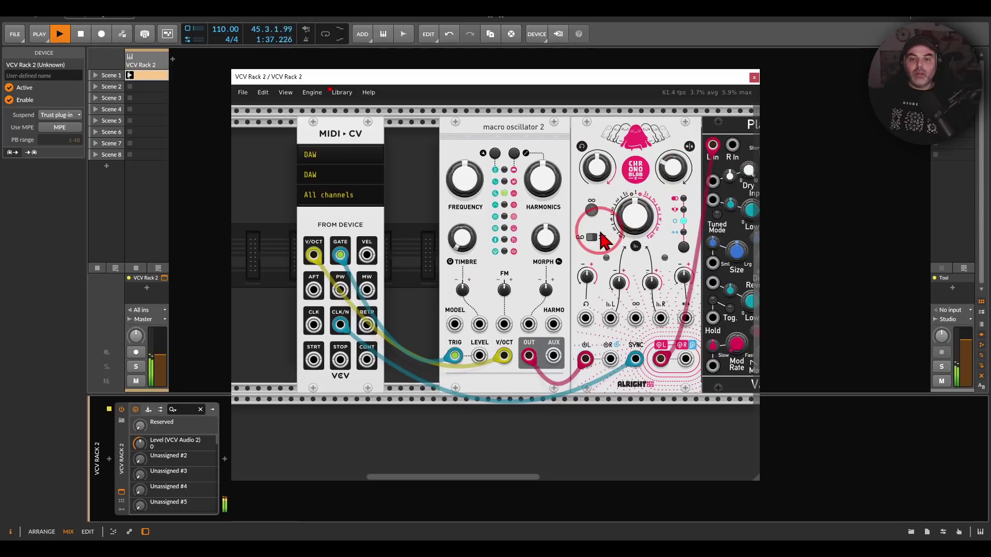
{"action": "mouse_move", "coordinate": [635, 227]}
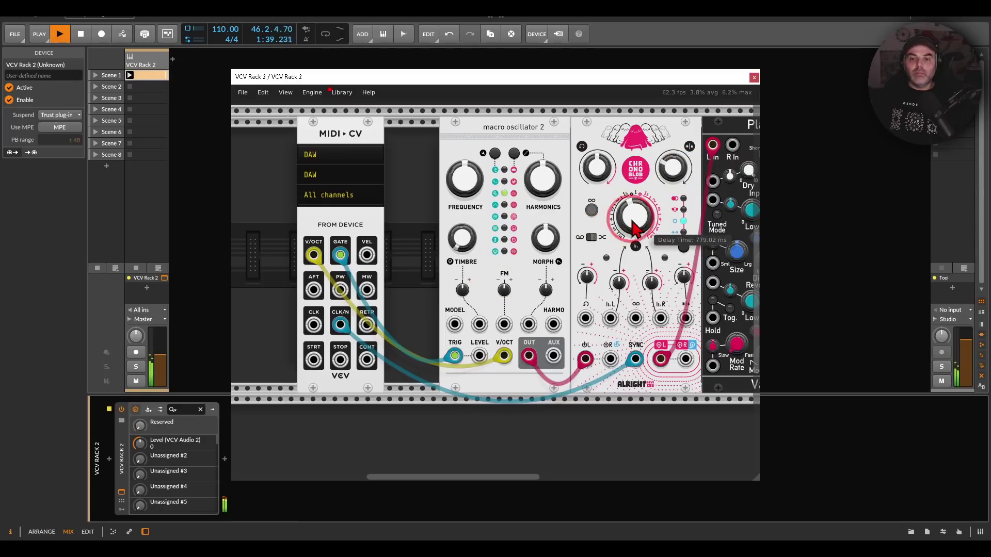
{"action": "left_click_drag", "start_coordinate": [667, 173], "coordinate": [667, 168]}
{"action": "mouse_move", "coordinate": [470, 236]}
{"action": "left_mouse_down"}
{"action": "mouse_move", "coordinate": [470, 216]}
{"action": "mouse_move", "coordinate": [470, 239]}
{"action": "left_mouse_up"}
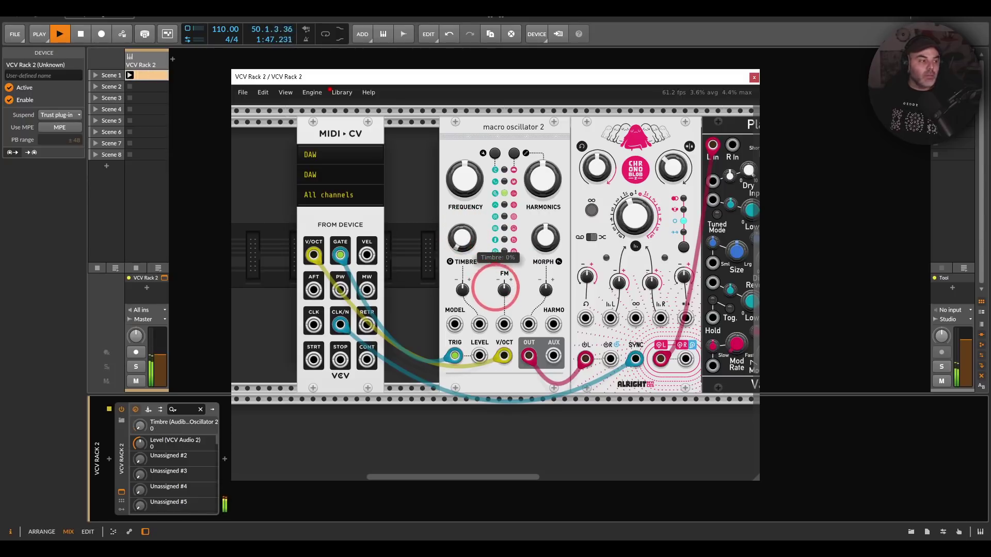
{"action": "left_click_drag", "start_coordinate": [496, 287], "coordinate": [495, 289]}
- Move and widen the VCV Rack 2 window to fit all modules from MIDI-CV to AUDIO
{"action": "left_click_drag", "start_coordinate": [526, 251], "coordinate": [483, 248]}
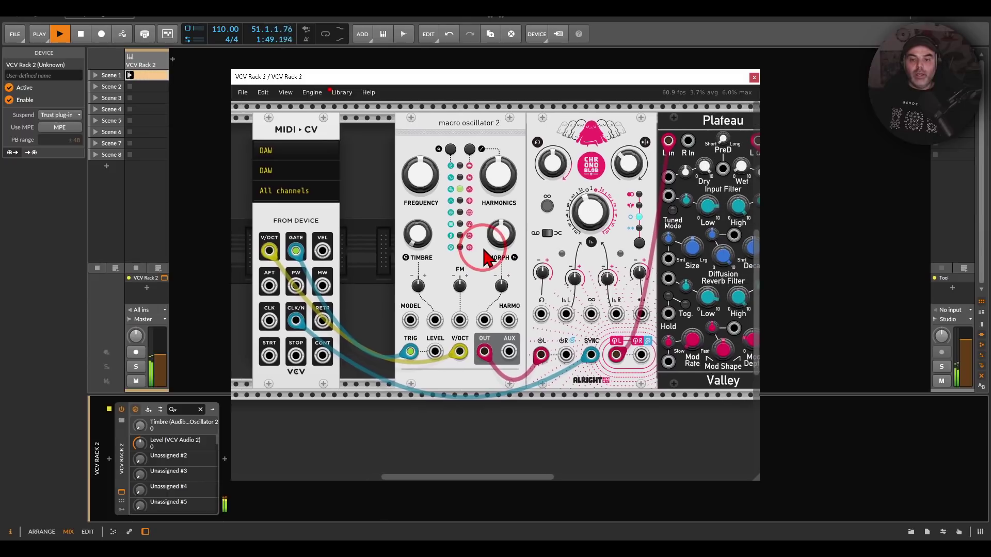
{"action": "left_click_drag", "start_coordinate": [520, 77], "coordinate": [456, 62]}
{"action": "left_click_drag", "start_coordinate": [697, 465], "coordinate": [846, 464]}
{"action": "mouse_move", "coordinate": [327, 188]}
{"action": "left_mouse_down"}
{"action": "mouse_move", "coordinate": [341, 192]}
{"action": "mouse_move", "coordinate": [331, 202]}
{"action": "left_mouse_up"}
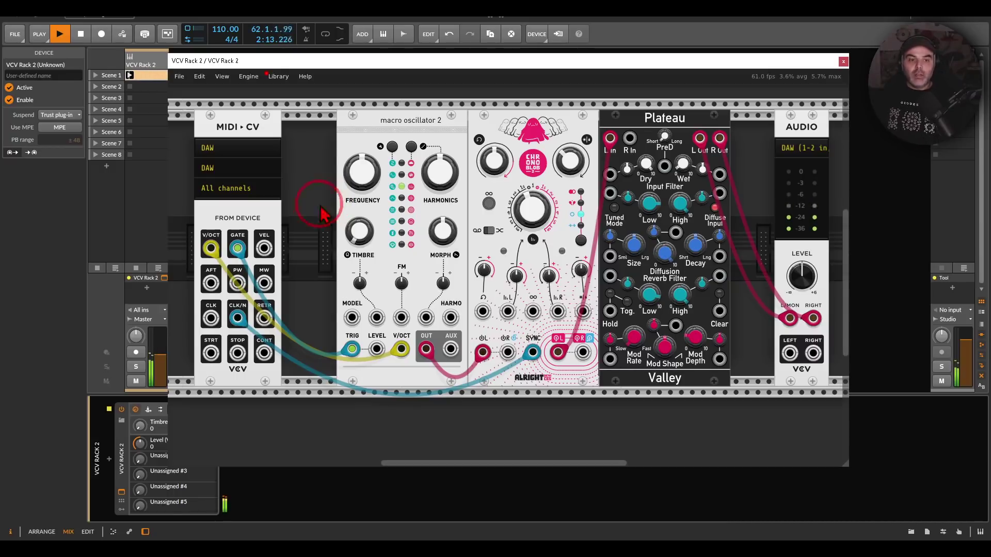
- Patch a green cable from MIDI-CV's VEL output to macro oscillator 2's Timbre modulation input and turn up the Timbre modulation amount
{"action": "right_click", "coordinate": [264, 248]}
{"action": "left_click_drag", "start_coordinate": [282, 296], "coordinate": [377, 318]}
{"action": "left_click_drag", "start_coordinate": [359, 281], "coordinate": [508, 265]}
{"action": "left_click_drag", "start_coordinate": [360, 282], "coordinate": [507, 267]}
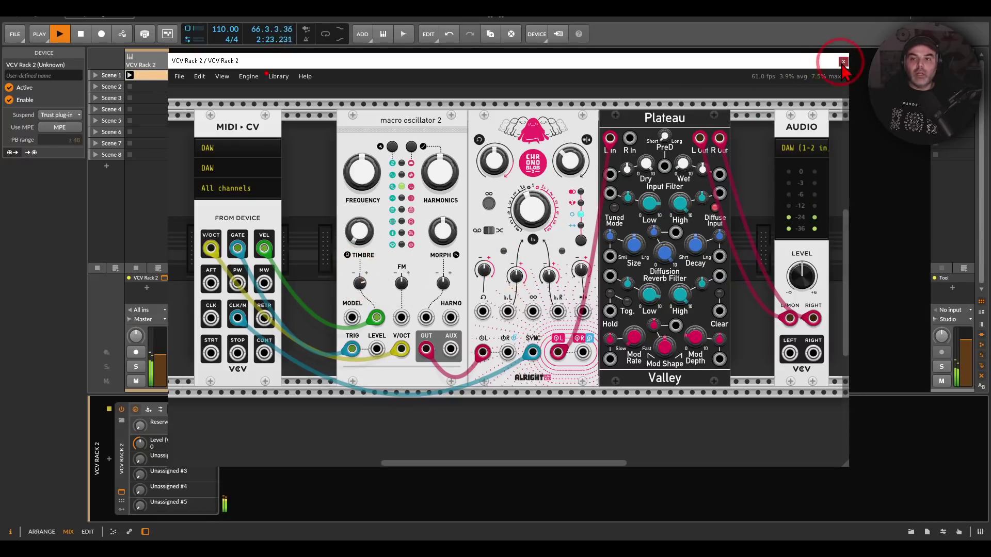
- Add a Randomize note effect before VCV Rack 2 and set its velocity random amount to 67.5 %
{"action": "left_click", "coordinate": [843, 61]}
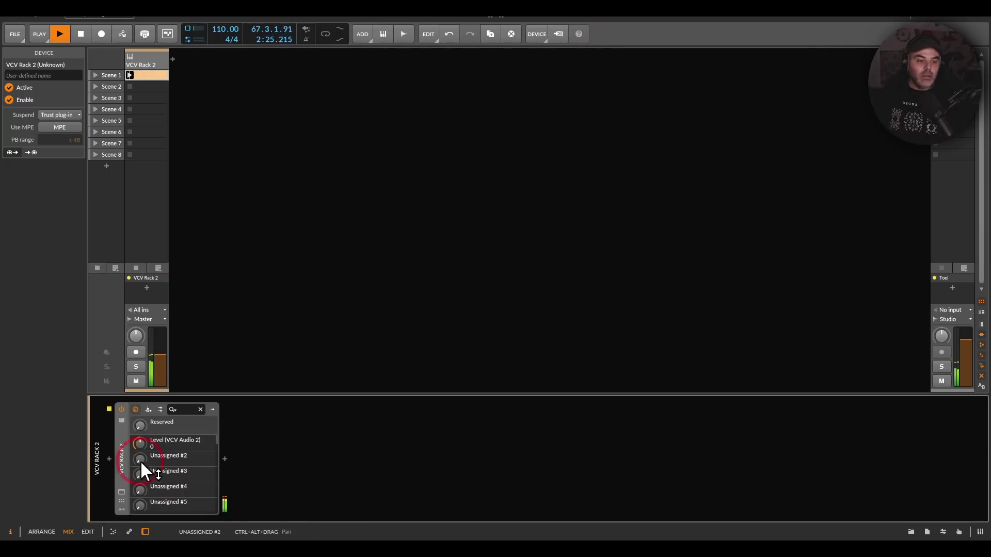
{"action": "left_click", "coordinate": [109, 459]}
{"action": "type", "text": "ra"}
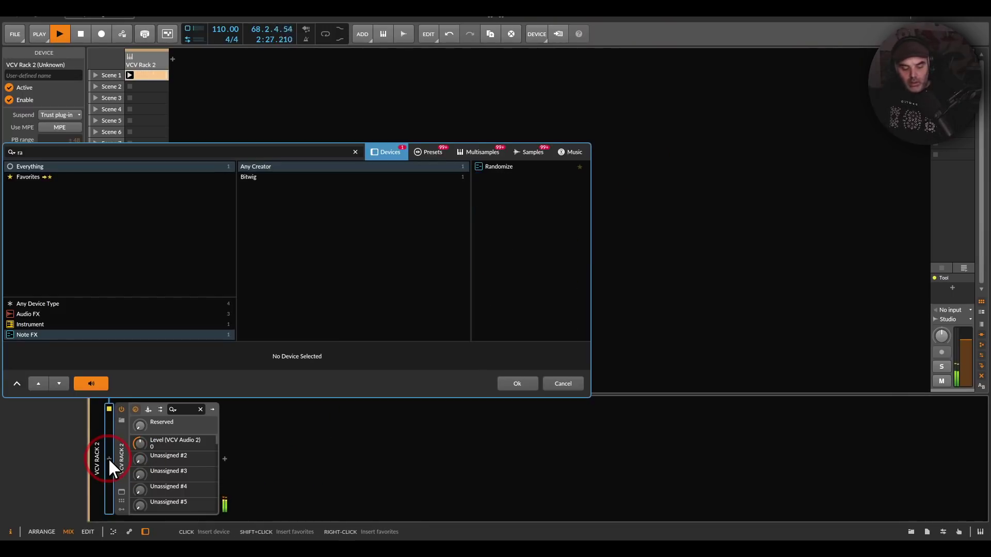
{"action": "double_click", "coordinate": [490, 166]}
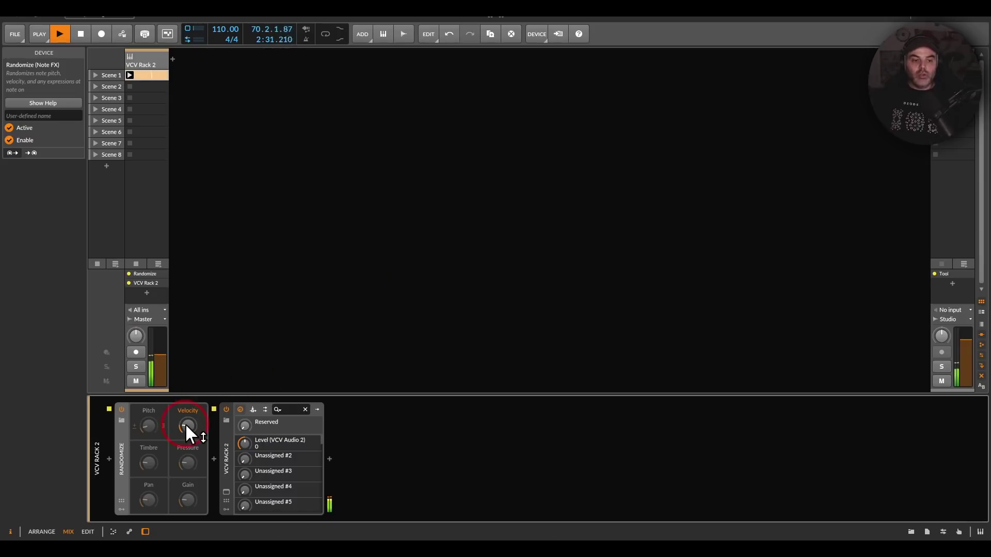
{"action": "left_click_drag", "start_coordinate": [187, 427], "coordinate": [188, 428]}
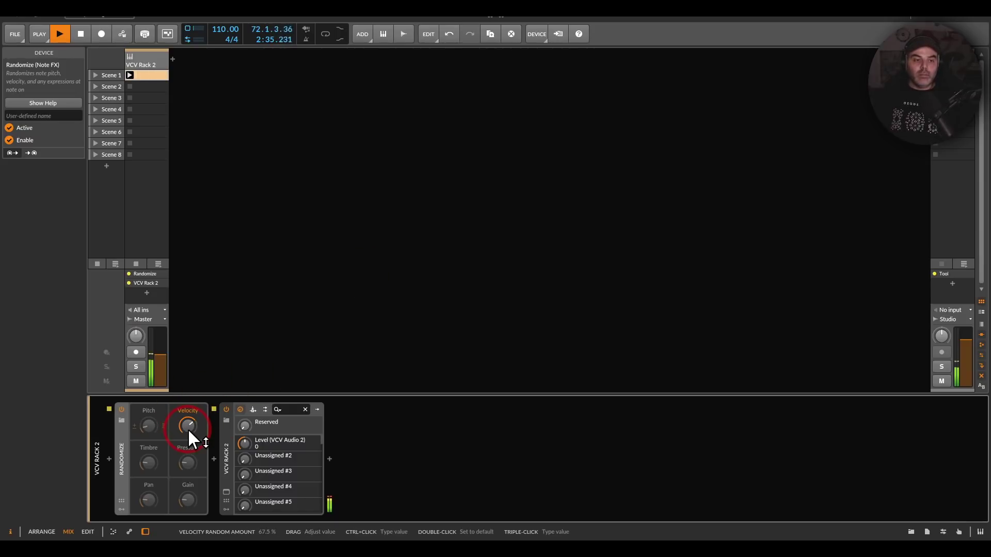
- Adjust macro oscillator 2's Timbre CV amount to about 0.419 in the VCV Rack 2 patch and close the plug-in window
{"action": "left_click", "coordinate": [226, 491]}
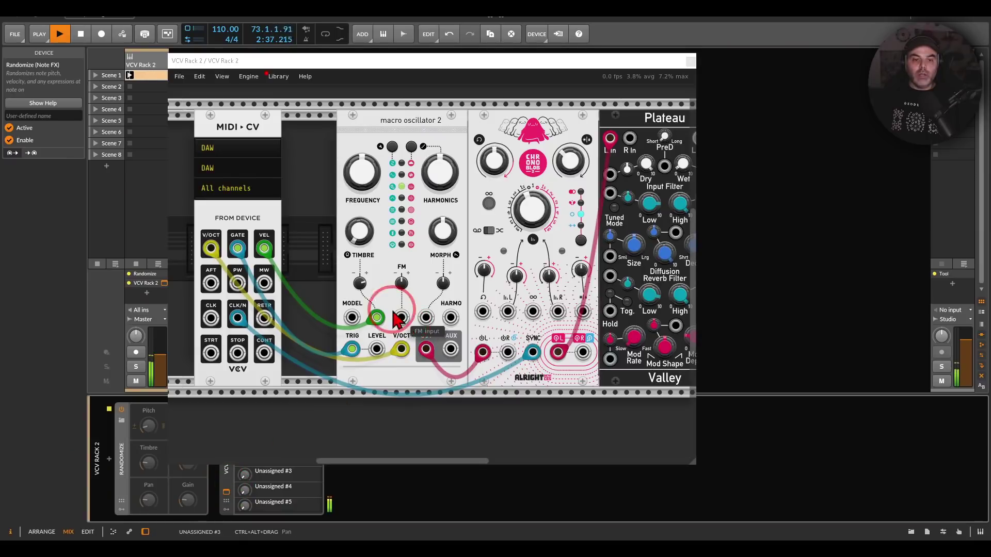
{"action": "left_click_drag", "start_coordinate": [359, 283], "coordinate": [360, 302]}
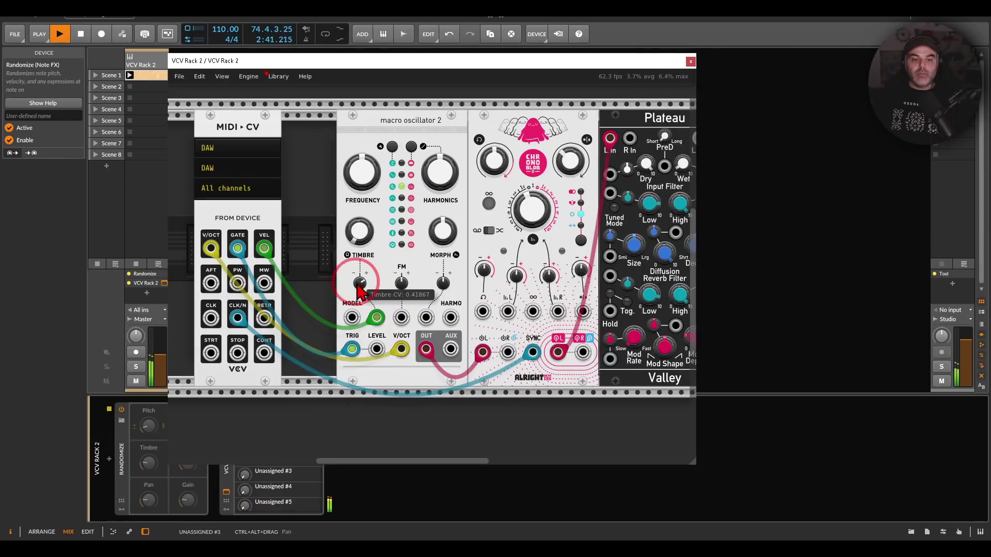
{"action": "left_click", "coordinate": [690, 62]}
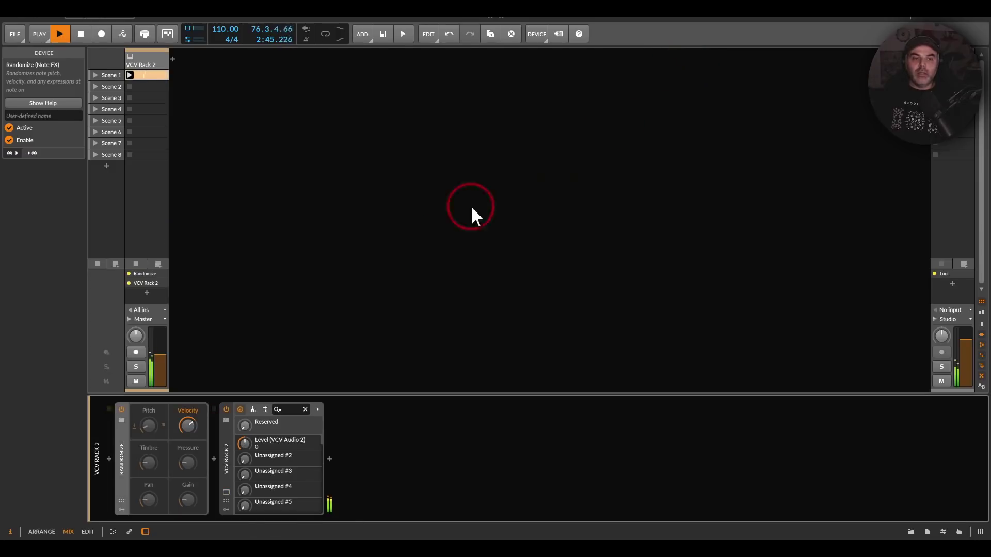
- Open the VCV Rack 2 track's Scene 1 clip in the note editor
{"action": "double_click", "coordinate": [155, 75]}
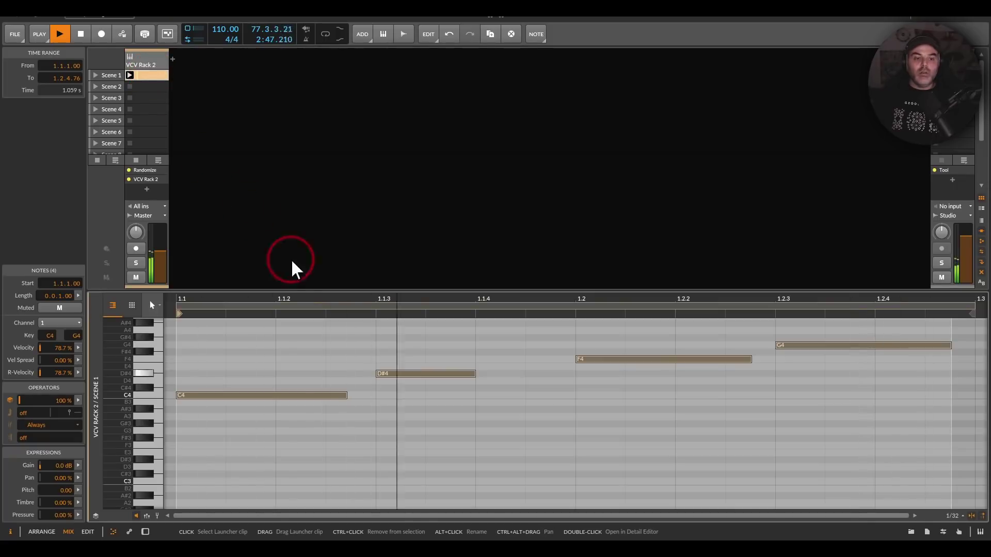
{"action": "left_click", "coordinate": [332, 337]}
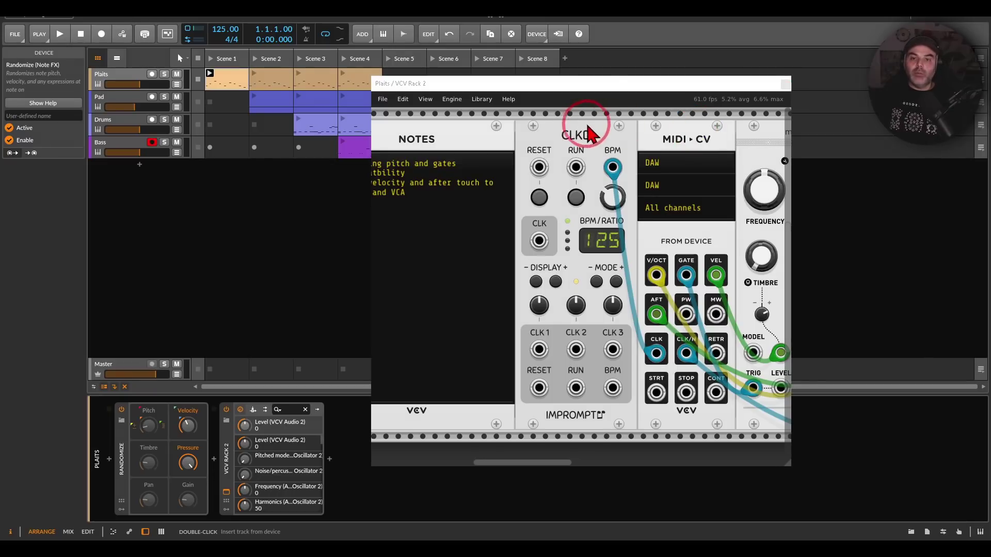
- Examine how MIDI-CV's CLK output feeds CLKD's BPM input and compare CLKD's tempo display with the project tempo
{"action": "mouse_move", "coordinate": [596, 124]}
{"action": "left_mouse_down"}
{"action": "mouse_move", "coordinate": [551, 128]}
{"action": "mouse_move", "coordinate": [602, 150]}
{"action": "mouse_move", "coordinate": [599, 121]}
{"action": "left_mouse_up"}
{"action": "left_click", "coordinate": [654, 129]}
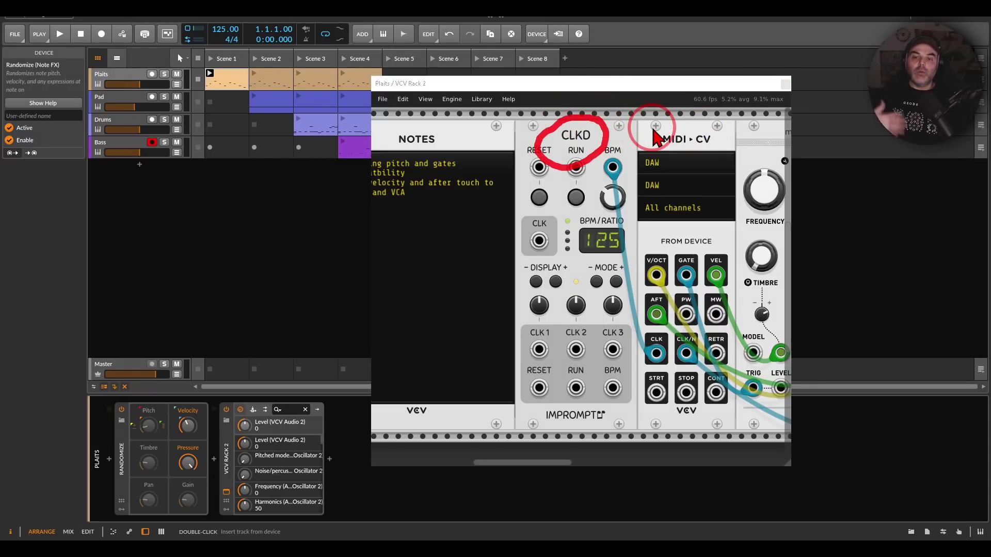
{"action": "key", "text": "Escape"}
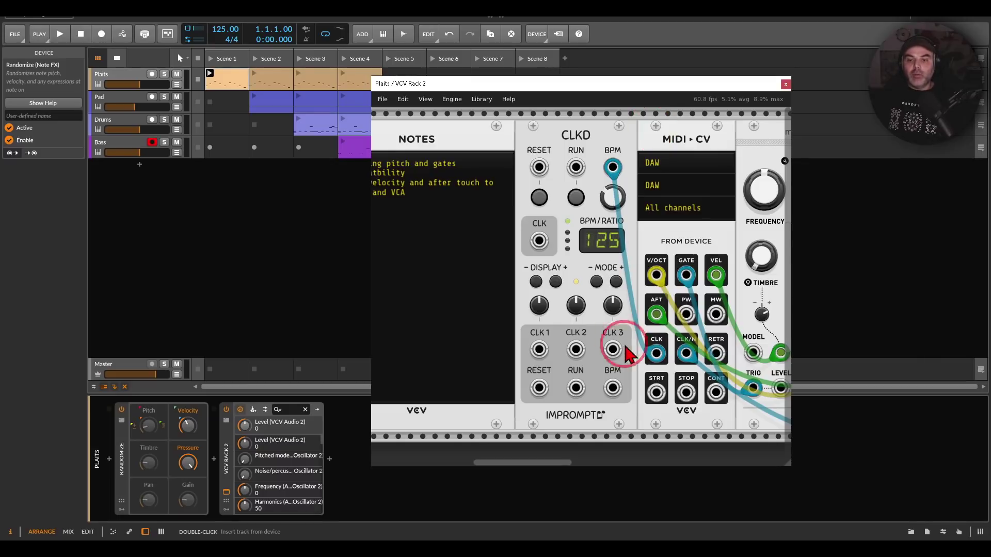
{"action": "key", "text": "ctrl+2"}
{"action": "mouse_move", "coordinate": [669, 332]}
{"action": "left_mouse_down"}
{"action": "mouse_move", "coordinate": [648, 331]}
{"action": "mouse_move", "coordinate": [636, 356]}
{"action": "mouse_move", "coordinate": [663, 370]}
{"action": "mouse_move", "coordinate": [680, 355]}
{"action": "mouse_move", "coordinate": [673, 343]}
{"action": "left_mouse_up"}
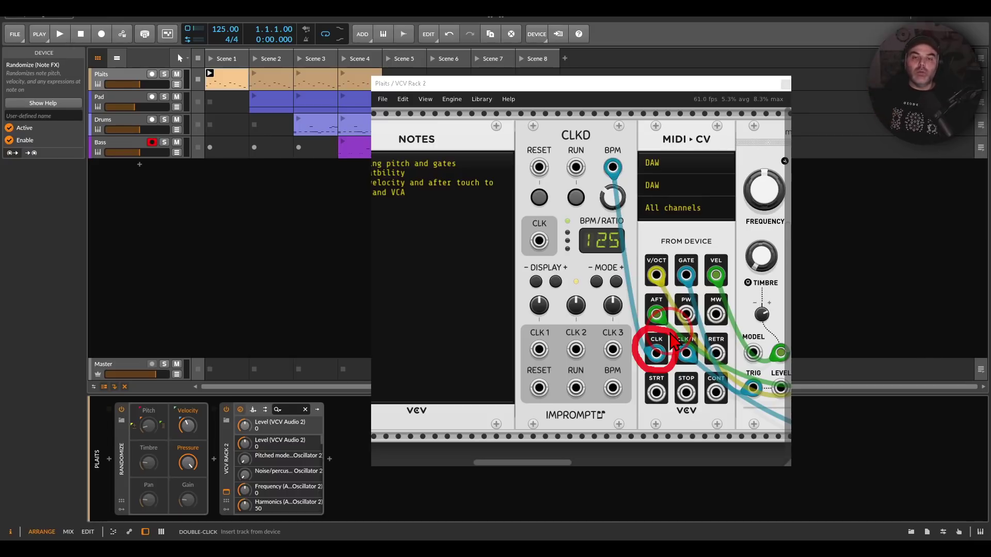
{"action": "mouse_move", "coordinate": [673, 343]}
{"action": "left_mouse_down"}
{"action": "mouse_move", "coordinate": [637, 331]}
{"action": "mouse_move", "coordinate": [621, 189]}
{"action": "mouse_move", "coordinate": [631, 196]}
{"action": "left_mouse_up"}
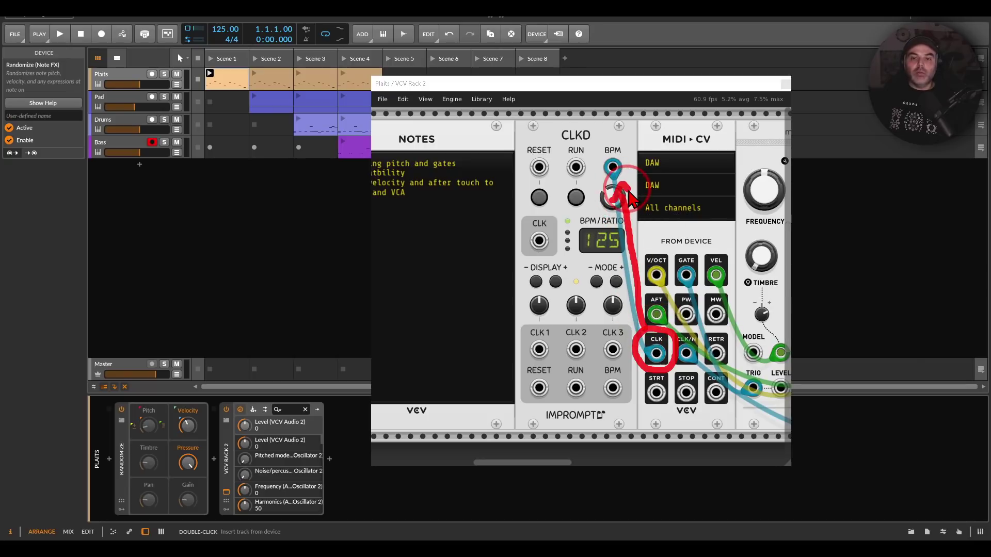
{"action": "mouse_move", "coordinate": [625, 257]}
{"action": "left_mouse_down"}
{"action": "mouse_move", "coordinate": [593, 252]}
{"action": "mouse_move", "coordinate": [582, 283]}
{"action": "mouse_move", "coordinate": [603, 309]}
{"action": "mouse_move", "coordinate": [640, 278]}
{"action": "mouse_move", "coordinate": [616, 248]}
{"action": "mouse_move", "coordinate": [576, 227]}
{"action": "mouse_move", "coordinate": [629, 267]}
{"action": "mouse_move", "coordinate": [632, 238]}
{"action": "mouse_move", "coordinate": [589, 209]}
{"action": "mouse_move", "coordinate": [601, 274]}
{"action": "mouse_move", "coordinate": [627, 220]}
{"action": "mouse_move", "coordinate": [573, 240]}
{"action": "mouse_move", "coordinate": [374, 173]}
{"action": "mouse_move", "coordinate": [233, 57]}
{"action": "left_mouse_up"}
{"action": "left_click", "coordinate": [607, 282]}
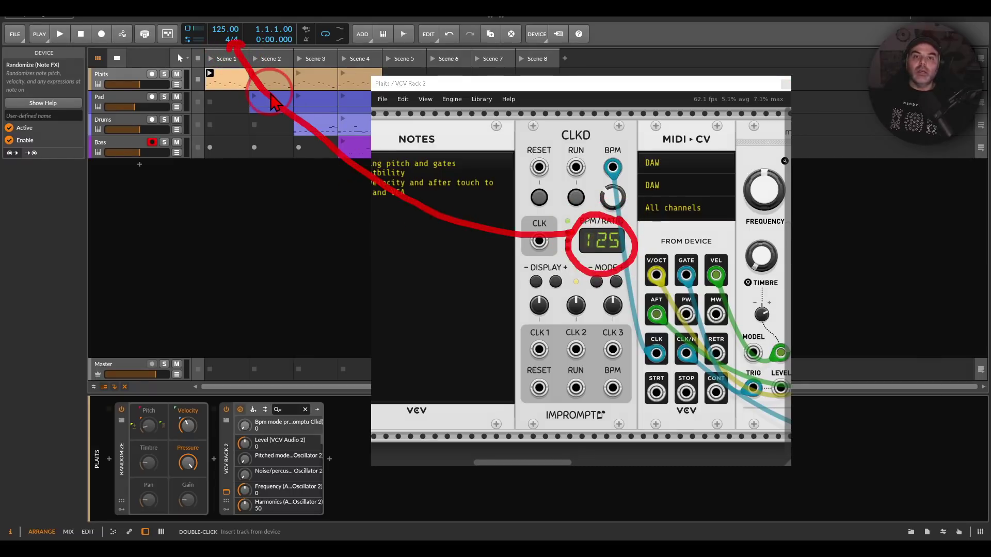
- Start playback and follow the signal chain from CLKD and MIDI-CV through macro oscillator 2 to Chronoblob and Plateau
{"action": "left_click", "coordinate": [60, 33]}
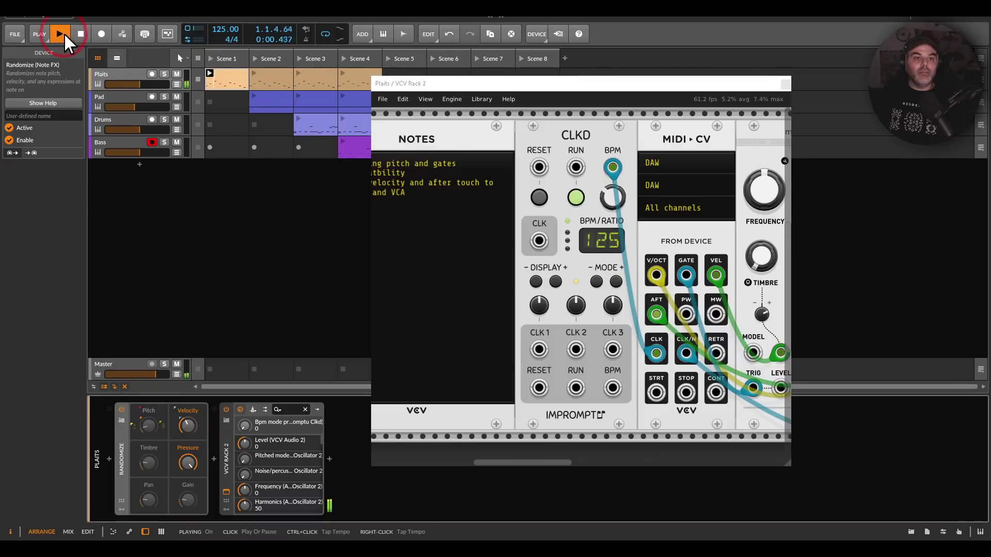
{"action": "mouse_move", "coordinate": [631, 209]}
{"action": "left_mouse_down"}
{"action": "mouse_move", "coordinate": [624, 204]}
{"action": "mouse_move", "coordinate": [555, 252]}
{"action": "mouse_move", "coordinate": [637, 268]}
{"action": "mouse_move", "coordinate": [568, 204]}
{"action": "left_mouse_up"}
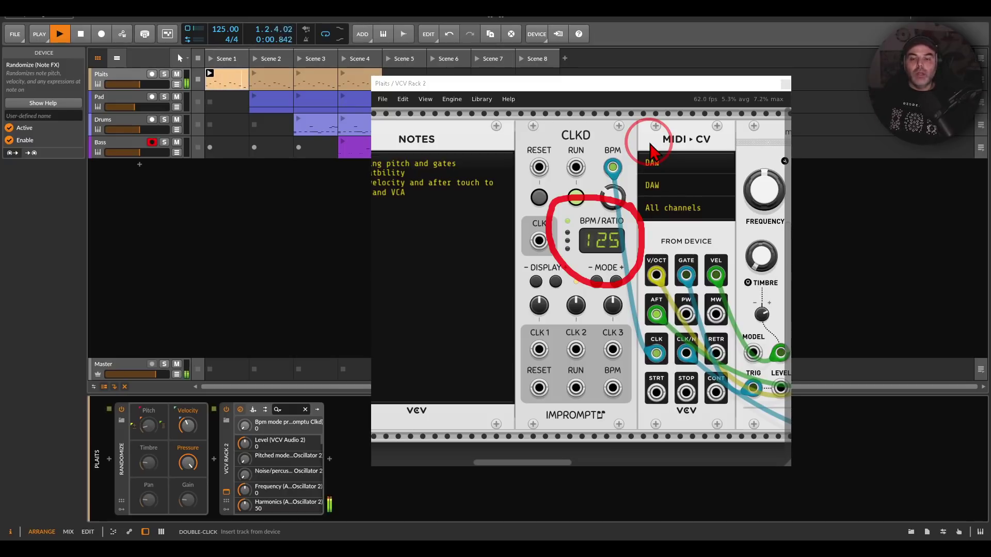
{"action": "scroll", "coordinate": [627, 204], "scroll_direction": "down", "scroll_amount": 2}
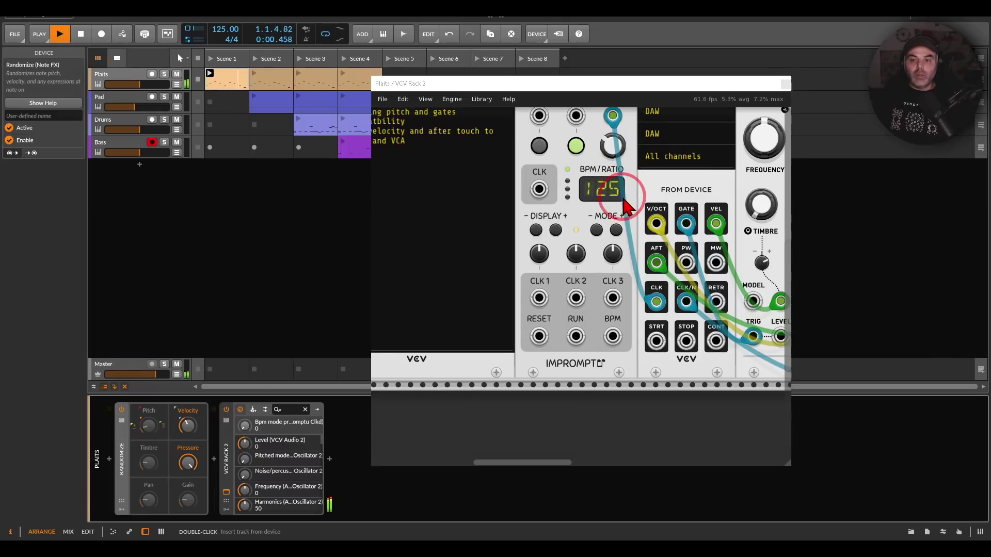
{"action": "scroll", "coordinate": [627, 199], "scroll_direction": "down", "scroll_amount": 3}
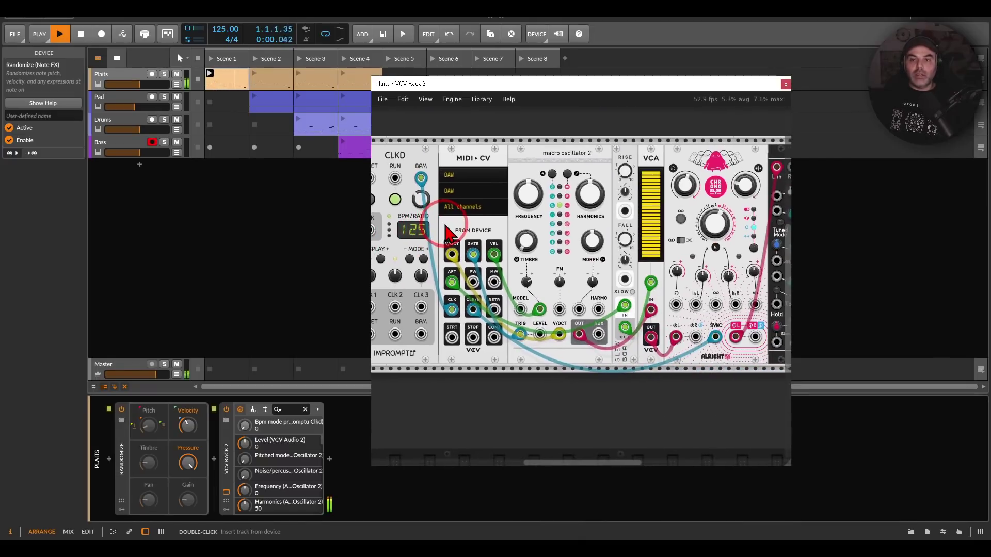
{"action": "mouse_move", "coordinate": [579, 148]}
{"action": "left_mouse_down"}
{"action": "mouse_move", "coordinate": [474, 145]}
{"action": "mouse_move", "coordinate": [528, 147]}
{"action": "mouse_move", "coordinate": [614, 172]}
{"action": "mouse_move", "coordinate": [605, 181]}
{"action": "left_mouse_up"}
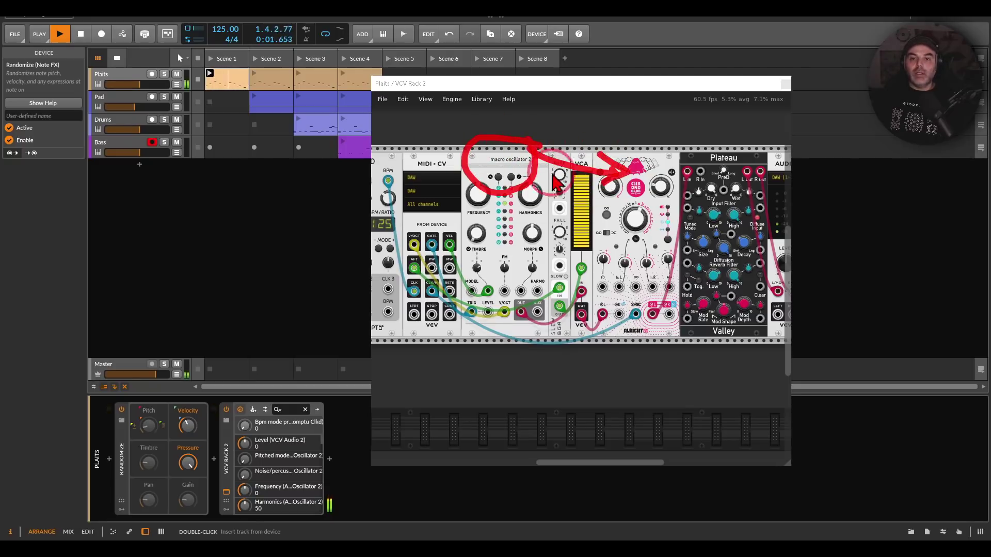
{"action": "mouse_move", "coordinate": [539, 175]}
{"action": "left_mouse_down"}
{"action": "mouse_move", "coordinate": [686, 181]}
{"action": "mouse_move", "coordinate": [681, 192]}
{"action": "left_mouse_up"}
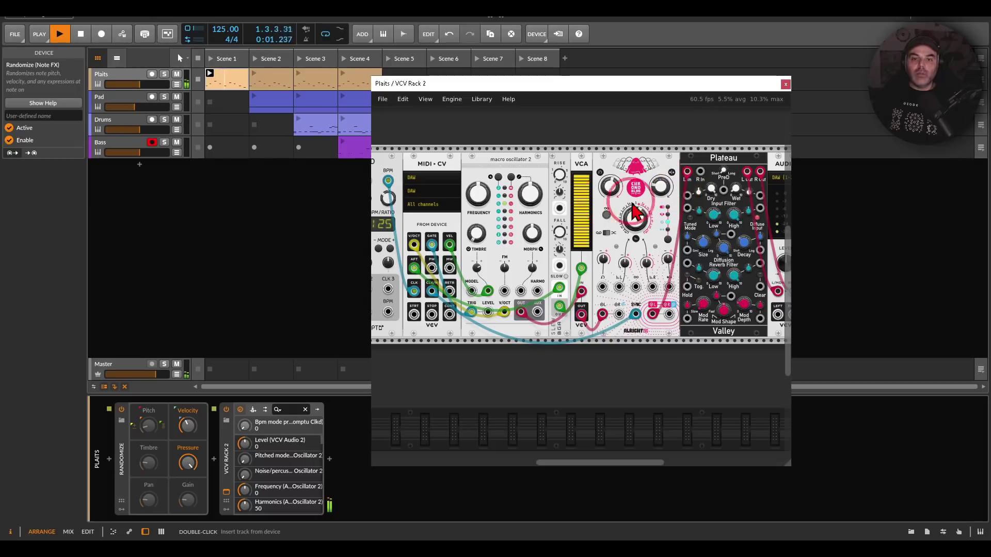
- Open the Plaits track's Scene 1 clip and resize the VCV Rack 2 window to view the notes and the modules up to AUDIO
{"action": "double_click", "coordinate": [232, 82]}
{"action": "left_click", "coordinate": [316, 124]}
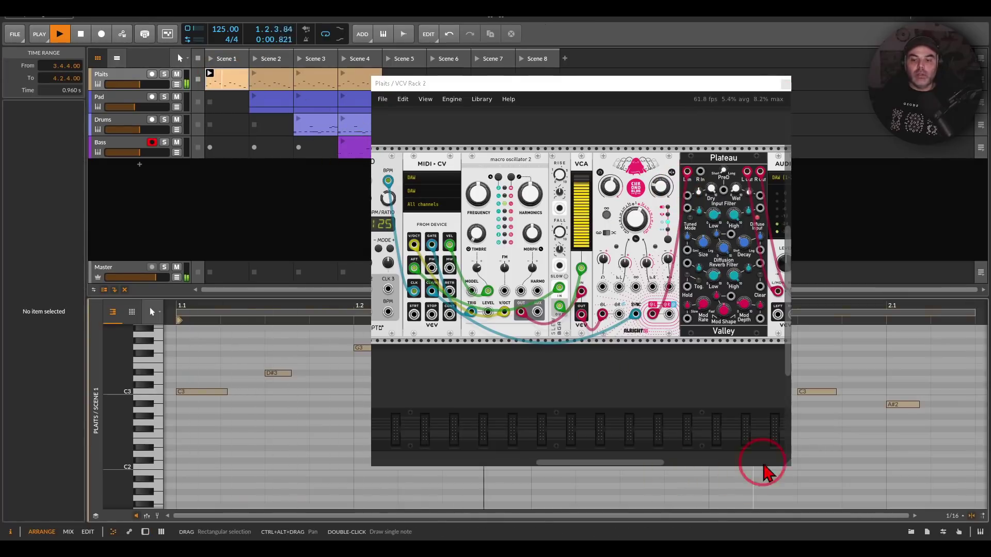
{"action": "left_click_drag", "start_coordinate": [785, 457], "coordinate": [759, 328]}
{"action": "scroll", "coordinate": [659, 439], "scroll_direction": "up", "scroll_amount": 2}
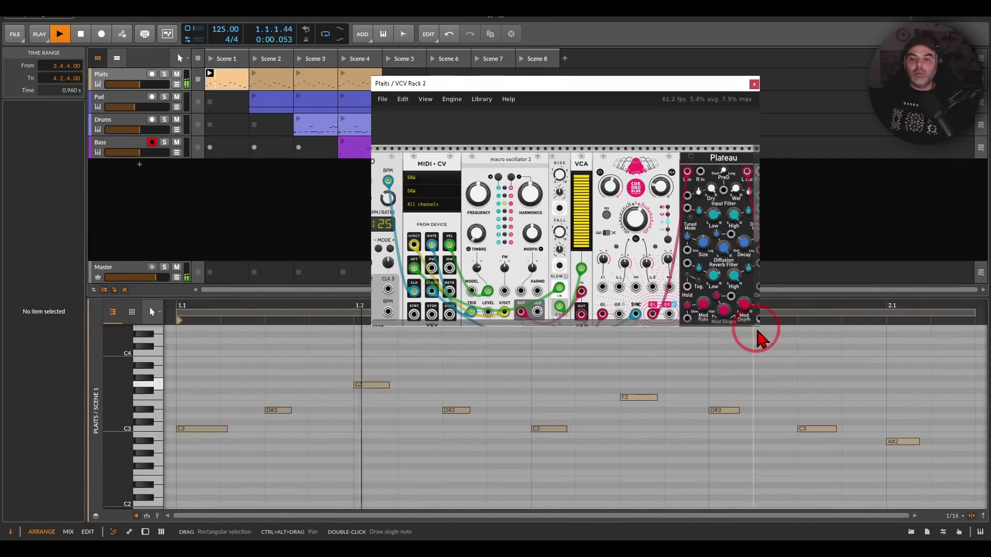
{"action": "left_click_drag", "start_coordinate": [759, 330], "coordinate": [822, 451]}
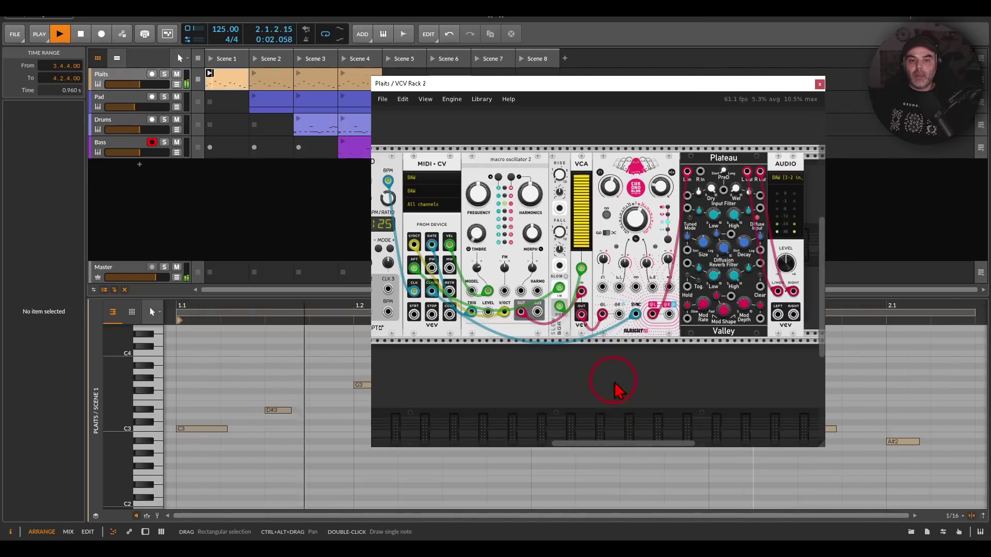
{"action": "left_click_drag", "start_coordinate": [559, 373], "coordinate": [624, 372]}
- Show the Plaits track's devices and examine MIDI-CV's VEL cable to macro oscillator 2's Timbre modulation input
{"action": "double_click", "coordinate": [118, 71]}
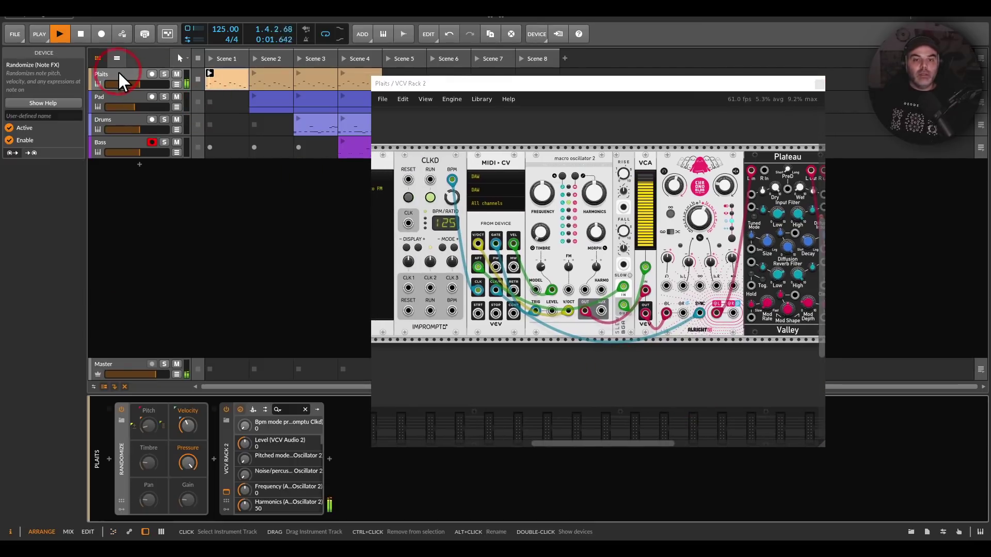
{"action": "scroll", "coordinate": [511, 266], "scroll_direction": "up", "scroll_amount": 2}
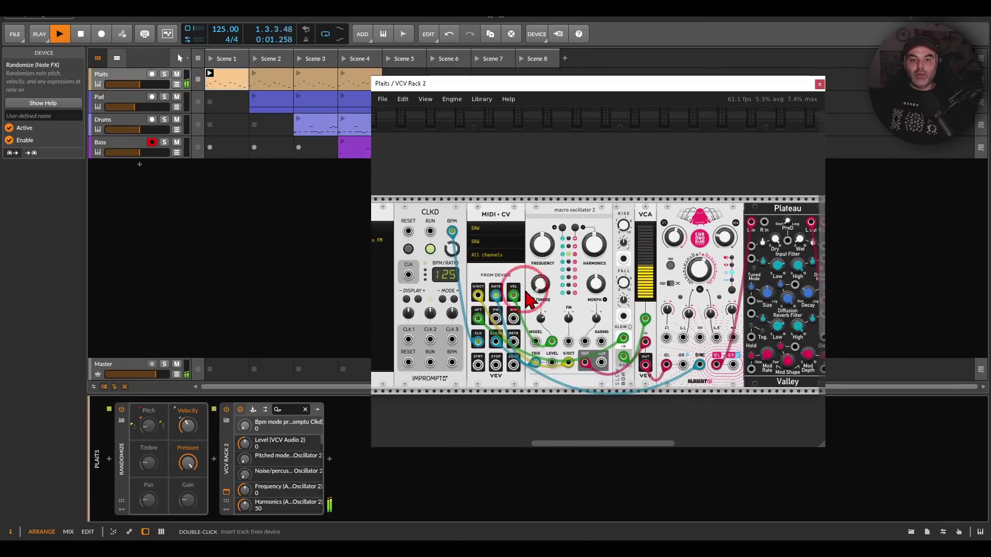
{"action": "scroll", "coordinate": [521, 278], "scroll_direction": "up", "scroll_amount": 3}
{"action": "scroll", "coordinate": [536, 283], "scroll_direction": "down", "scroll_amount": 1}
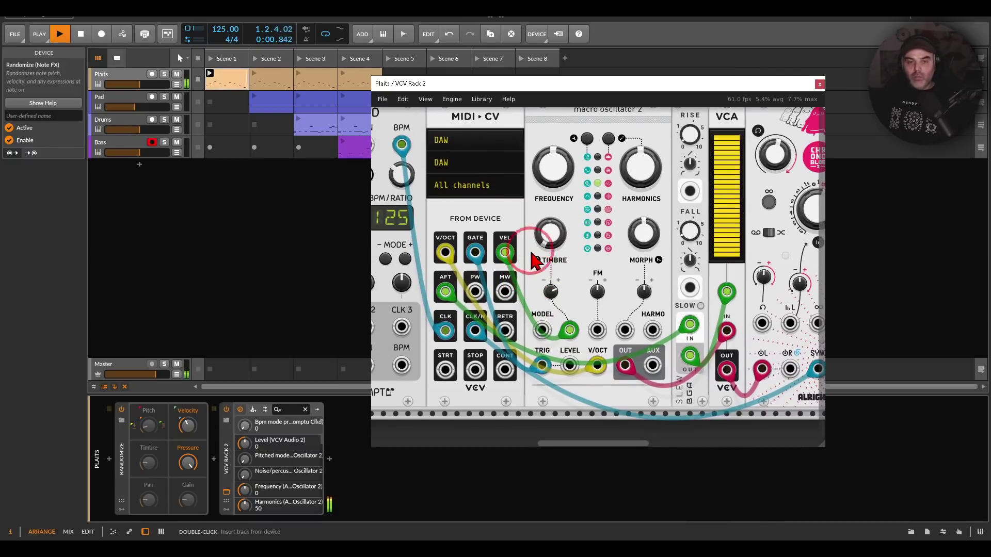
{"action": "mouse_move", "coordinate": [520, 234]}
{"action": "left_mouse_down"}
{"action": "mouse_move", "coordinate": [484, 231]}
{"action": "mouse_move", "coordinate": [502, 228]}
{"action": "mouse_move", "coordinate": [527, 273]}
{"action": "left_mouse_up"}
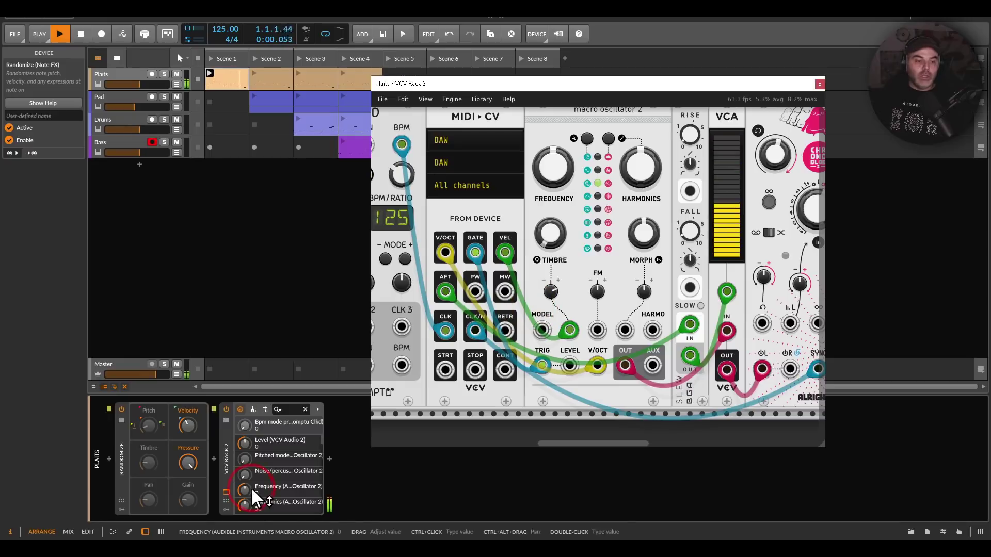
- Examine Randomize's Pressure setting and trace it from MIDI-CV's AFT output through the slew module to the VCA
{"action": "left_click", "coordinate": [124, 454]}
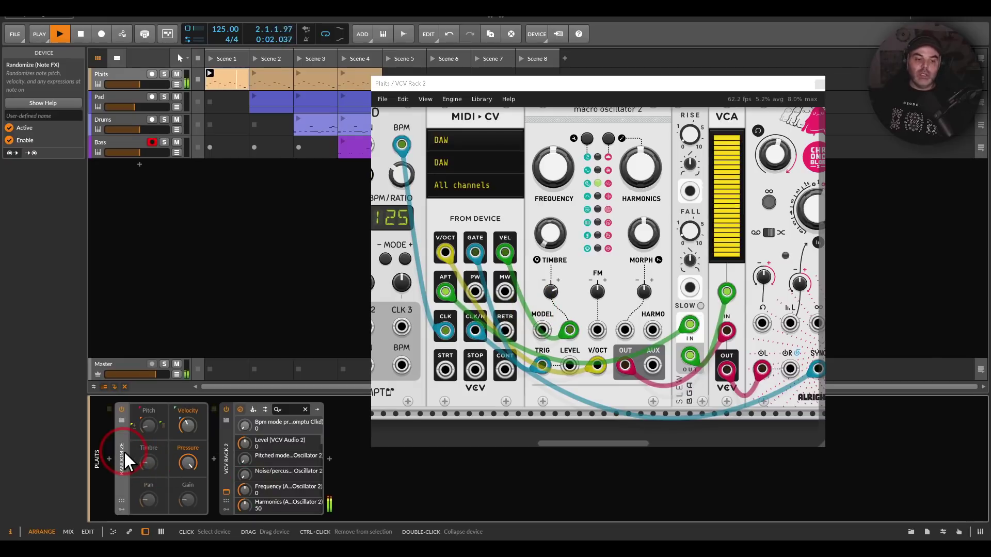
{"action": "left_click", "coordinate": [160, 423]}
{"action": "mouse_move", "coordinate": [207, 408]}
{"action": "left_mouse_down"}
{"action": "mouse_move", "coordinate": [196, 397]}
{"action": "mouse_move", "coordinate": [173, 451]}
{"action": "mouse_move", "coordinate": [214, 449]}
{"action": "mouse_move", "coordinate": [201, 441]}
{"action": "left_mouse_up"}
{"action": "left_click", "coordinate": [205, 445]}
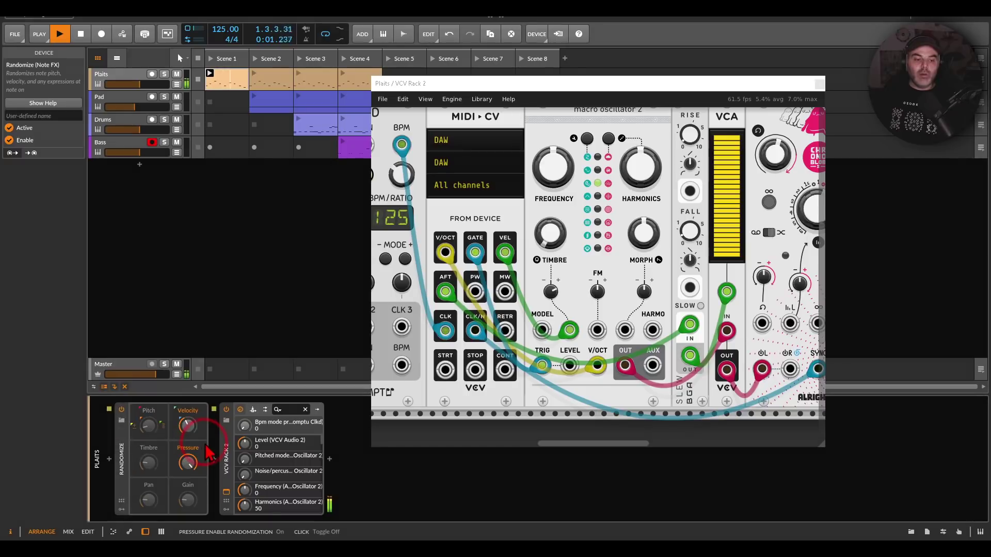
{"action": "mouse_move", "coordinate": [170, 484]}
{"action": "left_mouse_down"}
{"action": "mouse_move", "coordinate": [207, 443]}
{"action": "mouse_move", "coordinate": [294, 408]}
{"action": "mouse_move", "coordinate": [400, 297]}
{"action": "mouse_move", "coordinate": [428, 327]}
{"action": "left_mouse_up"}
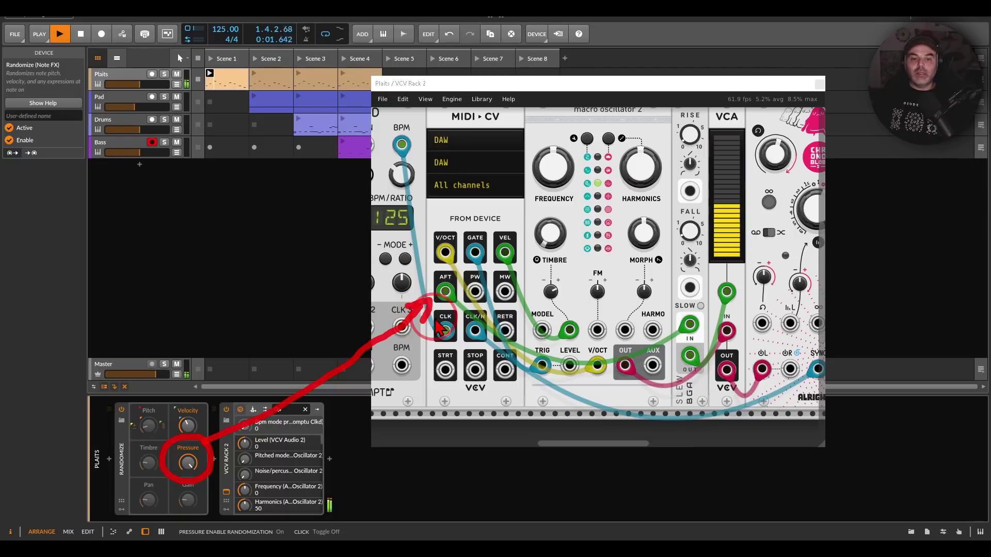
{"action": "mouse_move", "coordinate": [454, 253]}
{"action": "left_mouse_down"}
{"action": "mouse_move", "coordinate": [422, 256]}
{"action": "mouse_move", "coordinate": [435, 286]}
{"action": "mouse_move", "coordinate": [428, 315]}
{"action": "mouse_move", "coordinate": [469, 304]}
{"action": "mouse_move", "coordinate": [459, 286]}
{"action": "mouse_move", "coordinate": [631, 277]}
{"action": "mouse_move", "coordinate": [711, 282]}
{"action": "mouse_move", "coordinate": [708, 291]}
{"action": "left_mouse_up"}
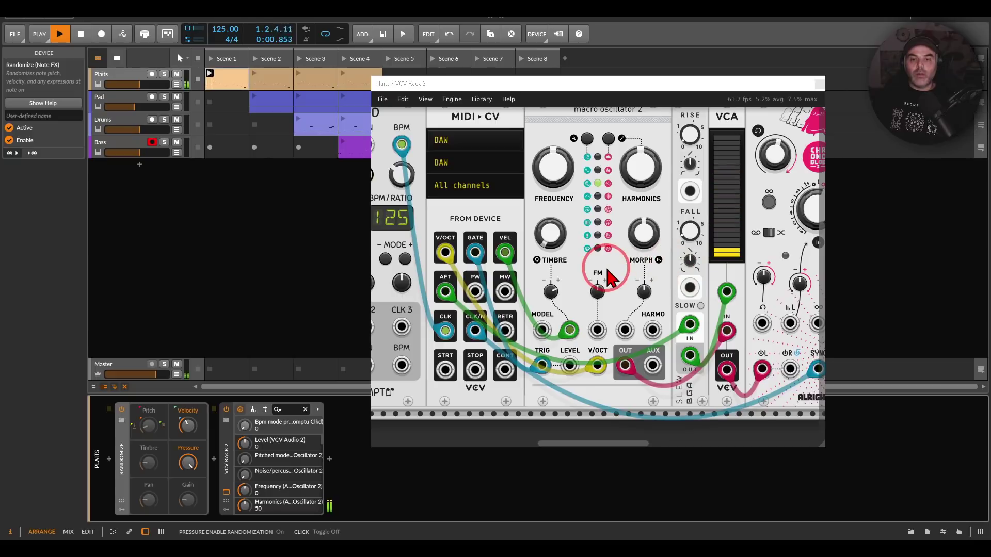
{"action": "scroll", "coordinate": [604, 271], "scroll_direction": "down", "scroll_amount": 3}
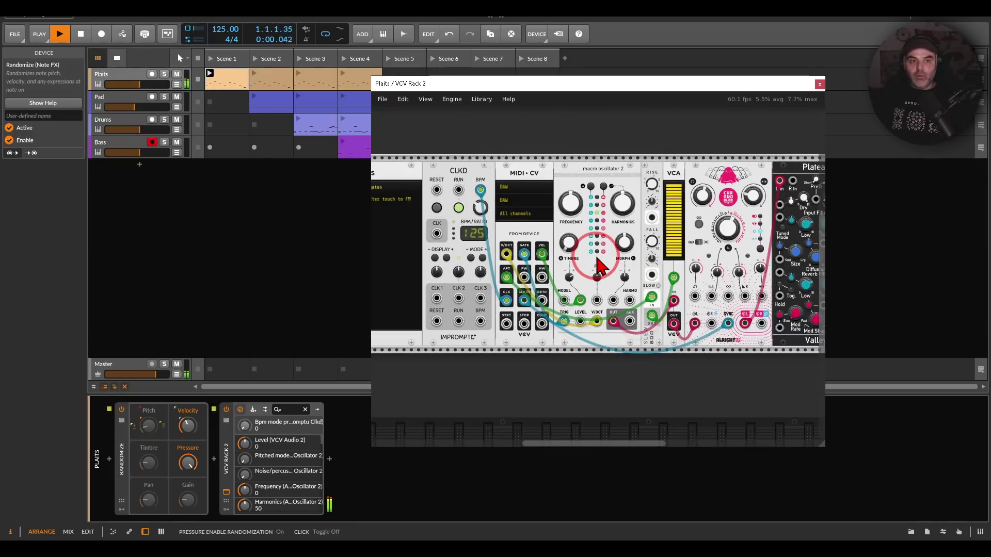
- Close the VCV Rack 2 window, select the Pad track and open its Scene 2 clip in the note editor
{"action": "left_click", "coordinate": [818, 84]}
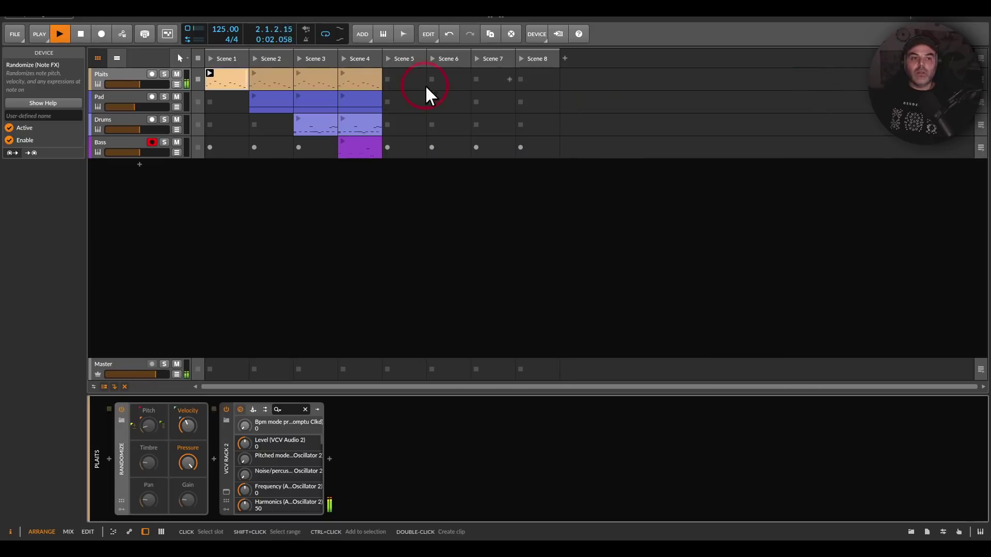
{"action": "left_click", "coordinate": [102, 103]}
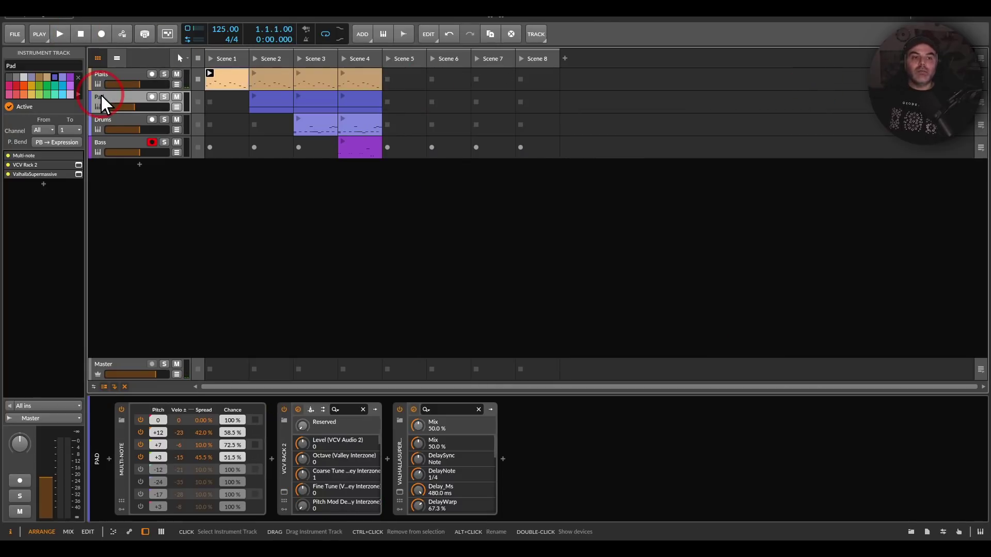
{"action": "double_click", "coordinate": [268, 98]}
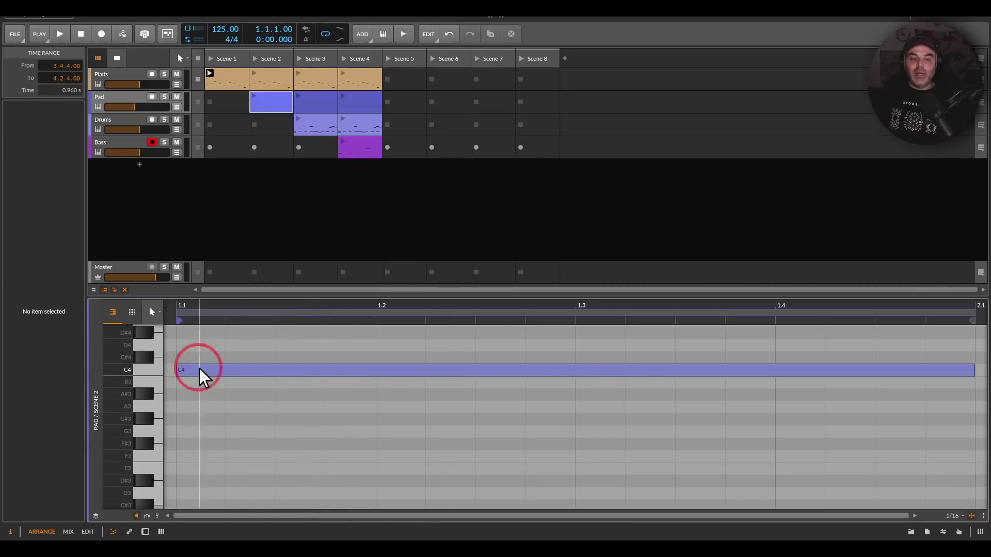
- Show the Pad track's devices, examine the Multi-note chord settings and open the VCV Rack 2 window
{"action": "double_click", "coordinate": [107, 97]}
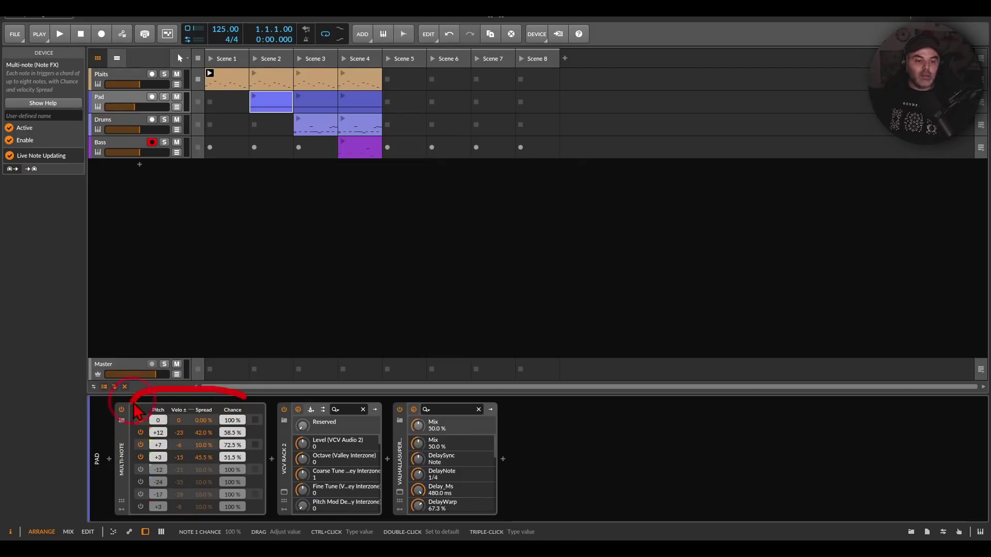
{"action": "left_click_drag", "start_coordinate": [135, 411], "coordinate": [281, 446]}
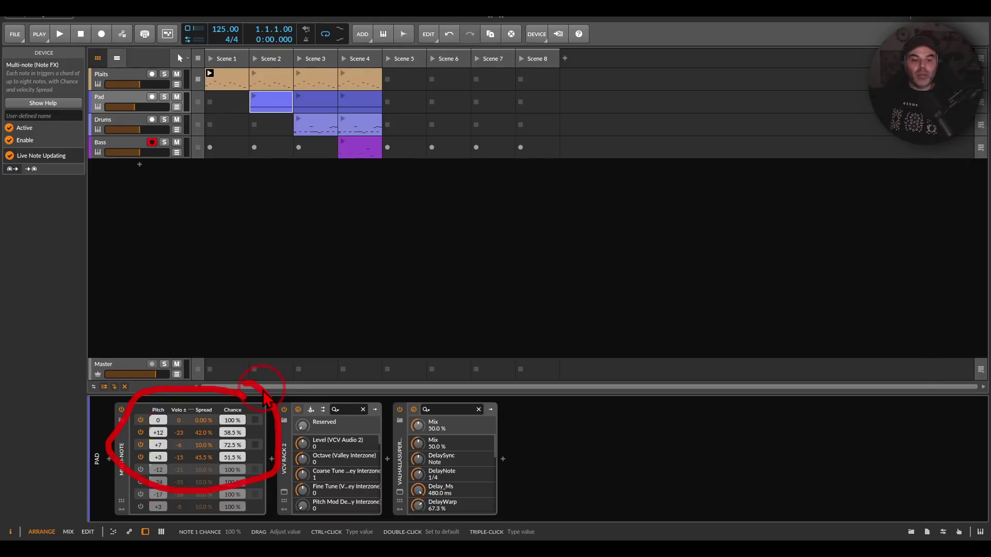
{"action": "left_click", "coordinate": [284, 492]}
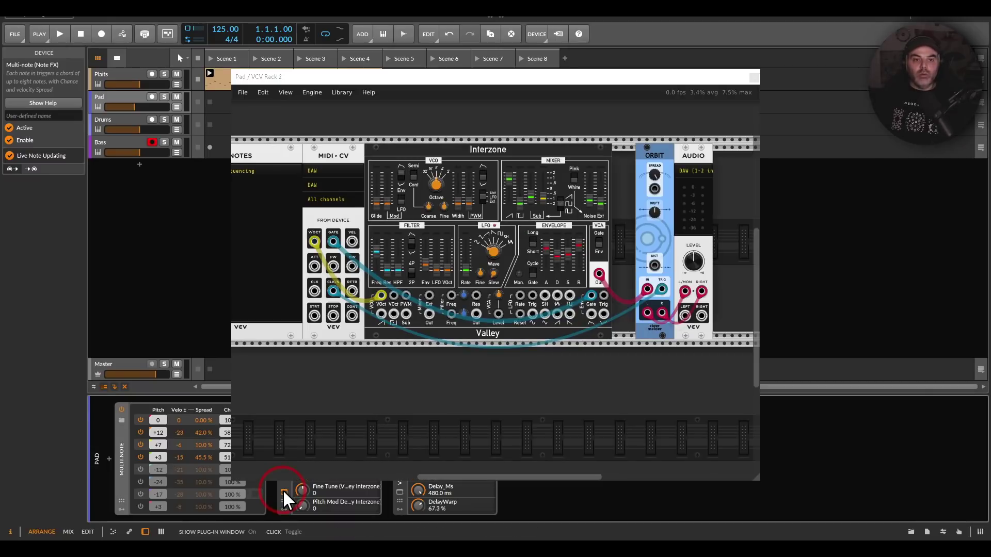
- Examine the Polyphony channels option of the MIDI-CV module in the Pad patch
{"action": "left_click_drag", "start_coordinate": [360, 406], "coordinate": [447, 387]}
{"action": "scroll", "coordinate": [429, 189], "scroll_direction": "up", "scroll_amount": 1}
{"action": "scroll", "coordinate": [462, 202], "scroll_direction": "up", "scroll_amount": 1}
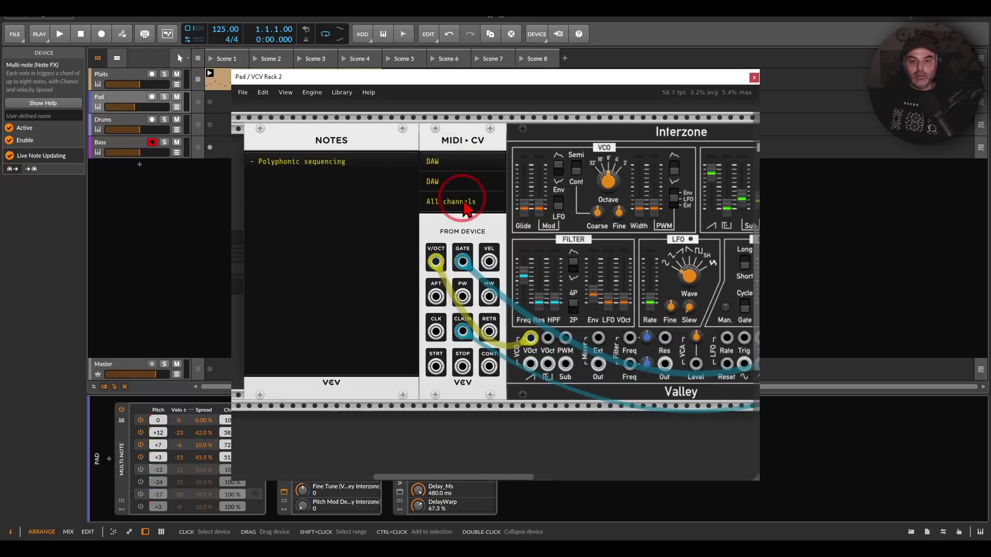
{"action": "mouse_move", "coordinate": [467, 152]}
{"action": "left_mouse_down"}
{"action": "mouse_move", "coordinate": [454, 130]}
{"action": "mouse_move", "coordinate": [490, 124]}
{"action": "left_mouse_up"}
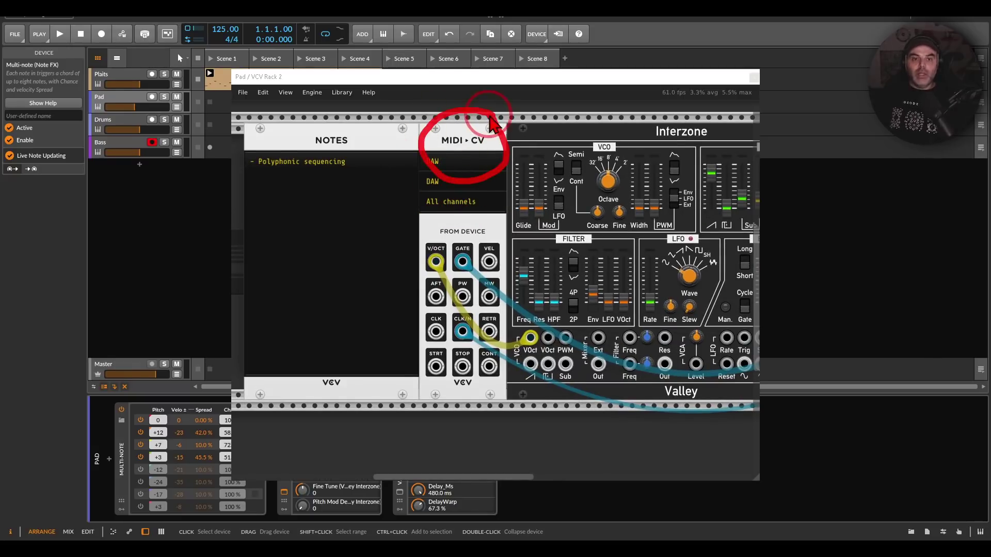
{"action": "right_click", "coordinate": [456, 138]}
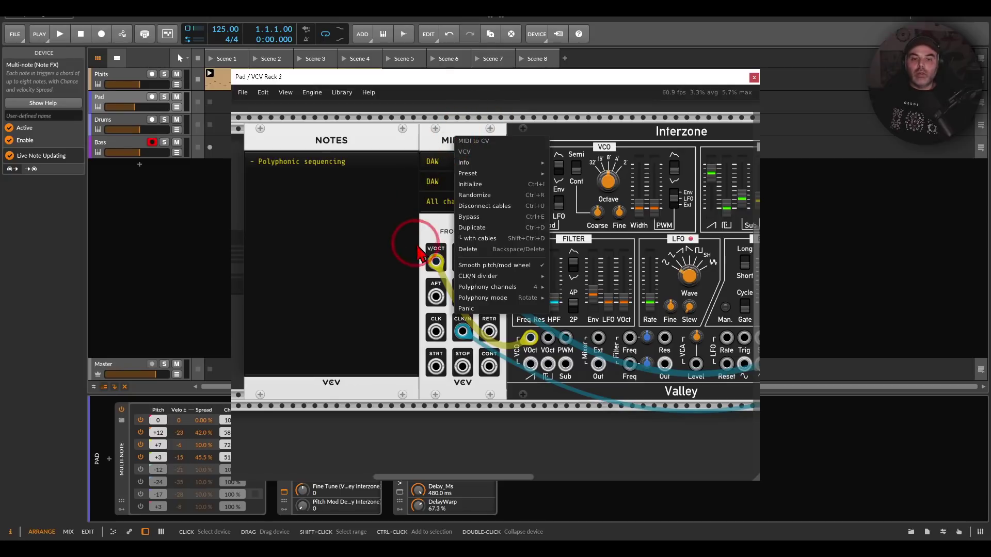
{"action": "mouse_move", "coordinate": [470, 289]}
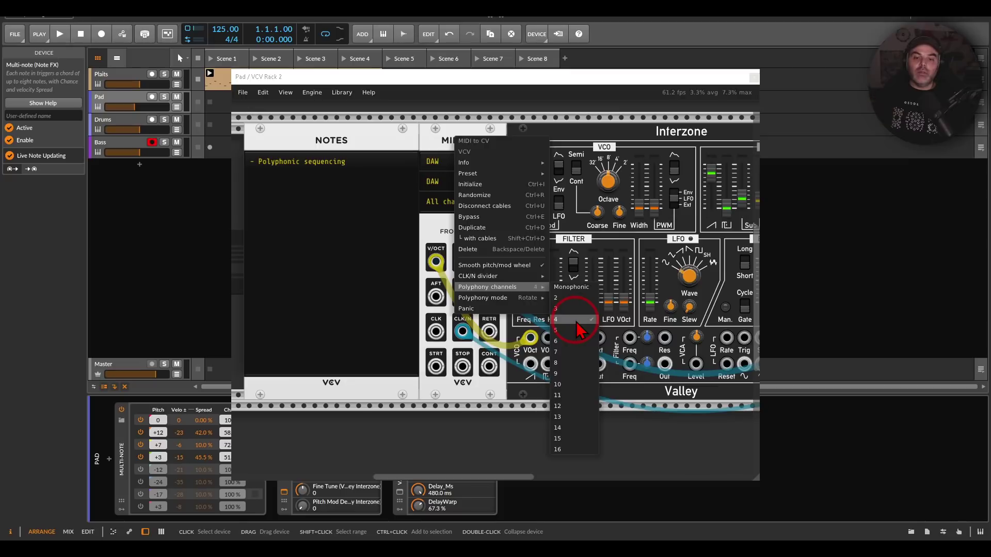
{"action": "left_click", "coordinate": [560, 134]}
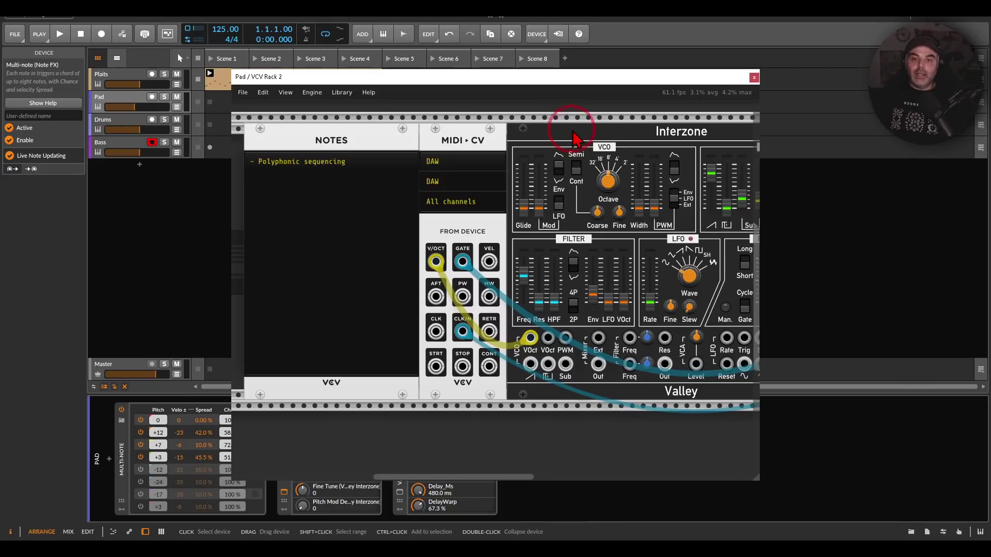
- Examine the Interzone and Orbit modules in the Pad patch and close the VCV Rack 2 window
{"action": "left_click_drag", "start_coordinate": [610, 133], "coordinate": [417, 131]}
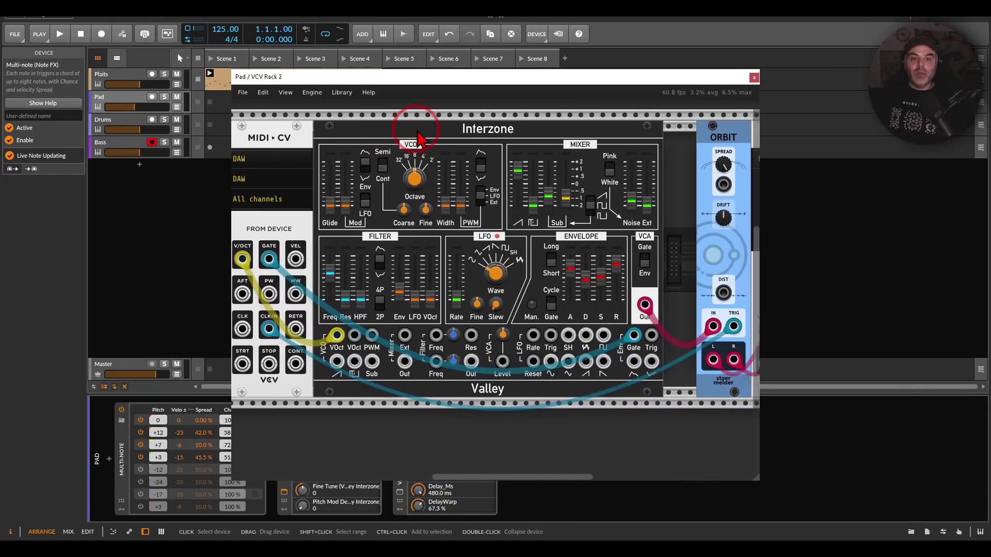
{"action": "mouse_move", "coordinate": [540, 122]}
{"action": "left_mouse_down"}
{"action": "mouse_move", "coordinate": [510, 106]}
{"action": "mouse_move", "coordinate": [447, 132]}
{"action": "mouse_move", "coordinate": [521, 157]}
{"action": "mouse_move", "coordinate": [542, 126]}
{"action": "left_mouse_up"}
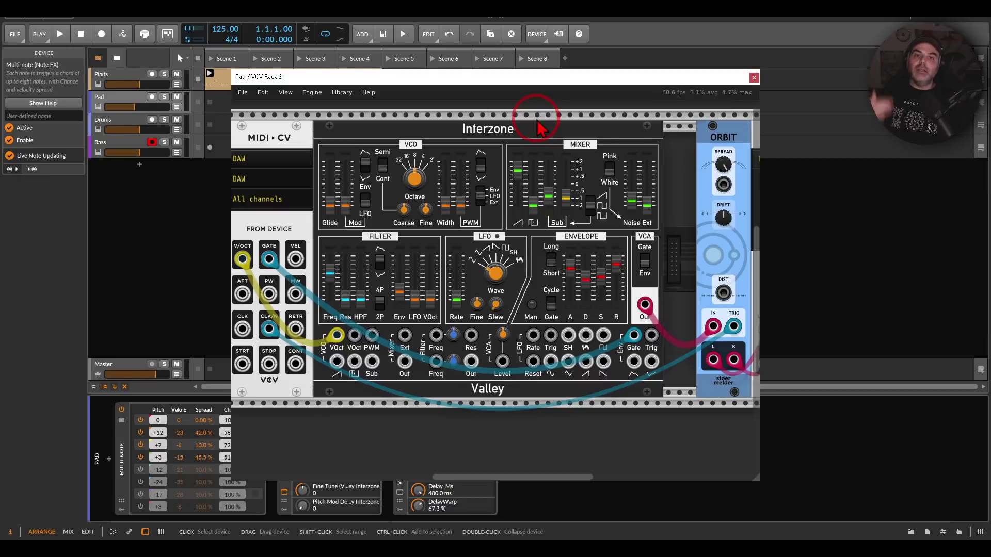
{"action": "left_click", "coordinate": [753, 79]}
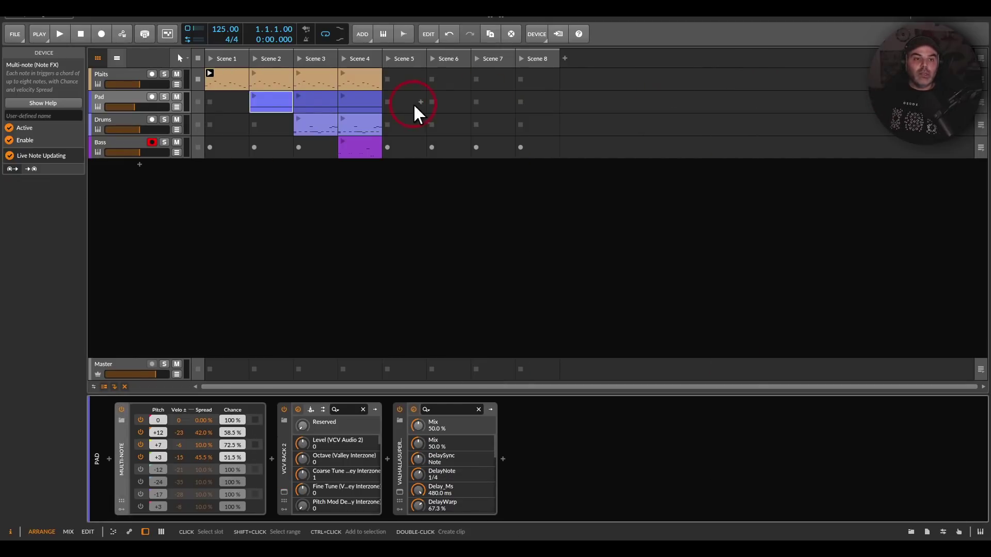
- Launch the Pad clip and all of Scene 2, and watch the Pad patch in VCV Rack 2 during playback
{"action": "left_click", "coordinate": [256, 96]}
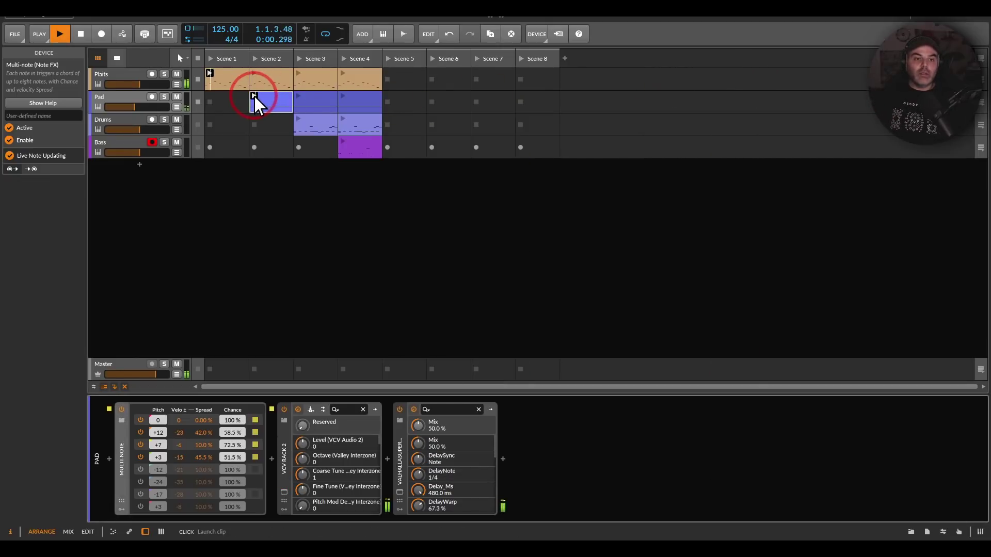
{"action": "left_click", "coordinate": [255, 61]}
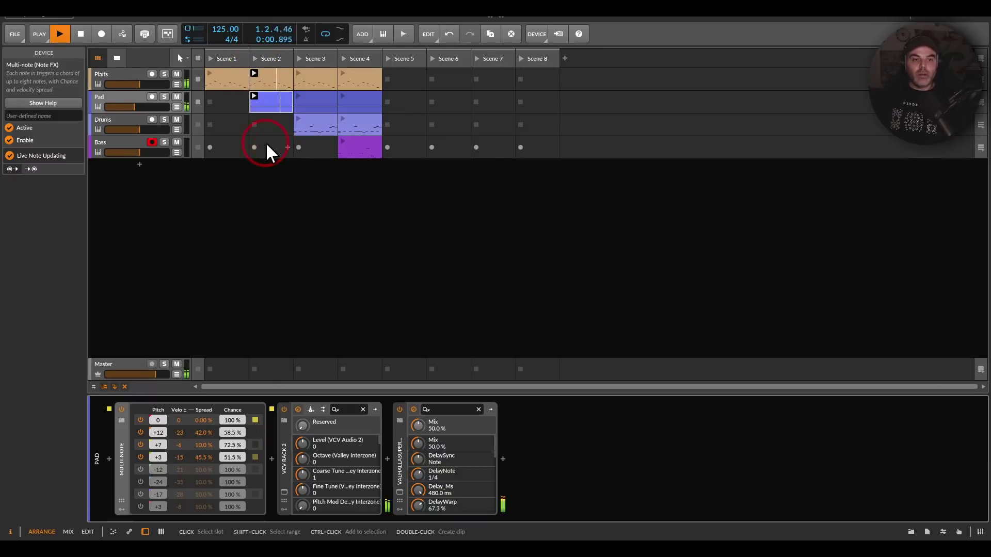
{"action": "left_click", "coordinate": [283, 487]}
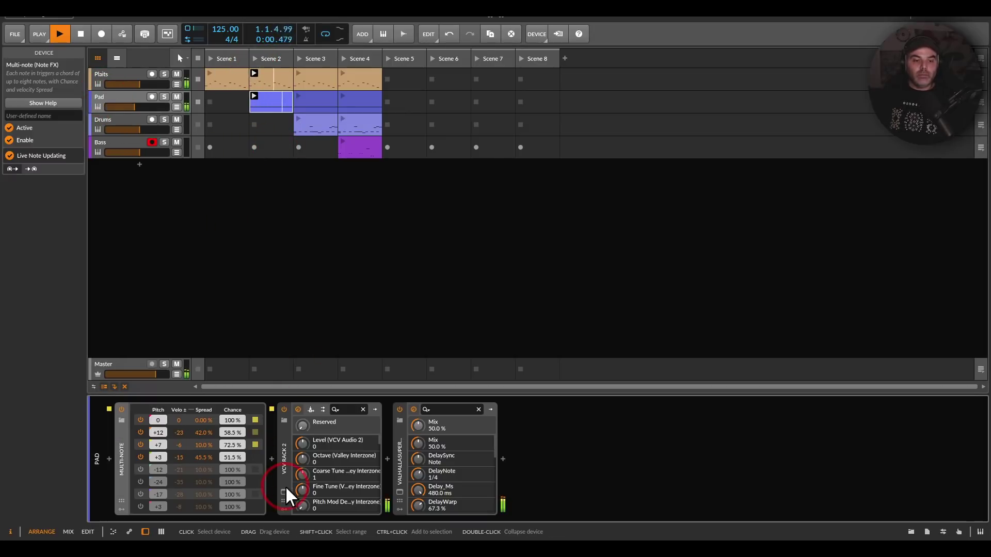
{"action": "left_click_drag", "start_coordinate": [400, 251], "coordinate": [424, 253]}
{"action": "scroll", "coordinate": [423, 253], "scroll_direction": "down", "scroll_amount": 2}
{"action": "scroll", "coordinate": [454, 356], "scroll_direction": "up", "scroll_amount": 2}
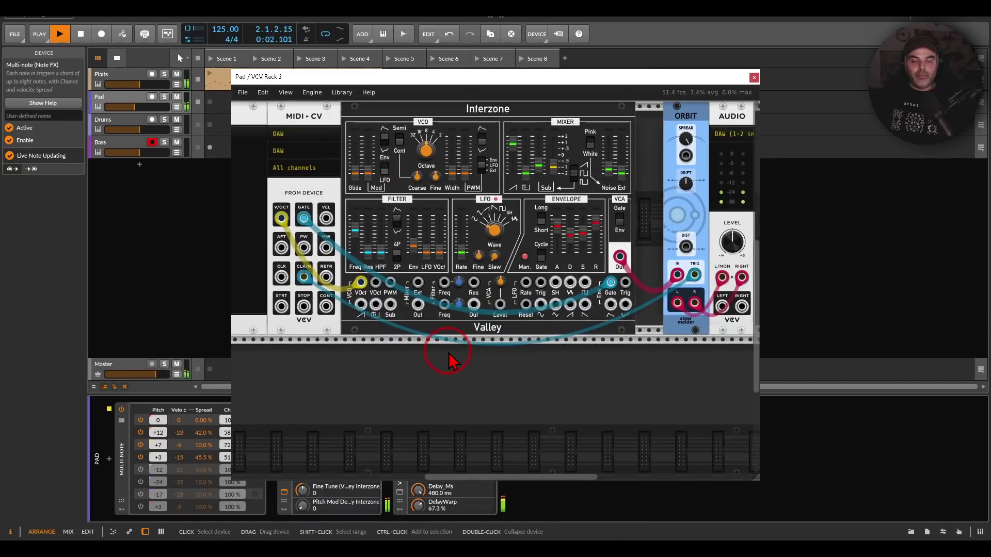
{"action": "left_click_drag", "start_coordinate": [462, 367], "coordinate": [471, 413]}
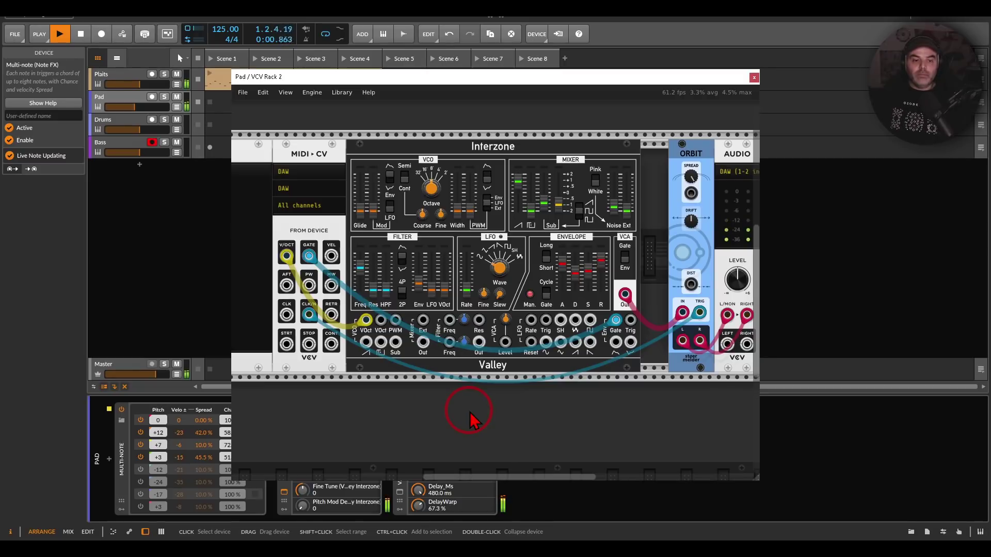
- Close the VCV Rack 2 window, review the Pad track's ValhallaSupermassive settings and stop playback
{"action": "left_click", "coordinate": [754, 78]}
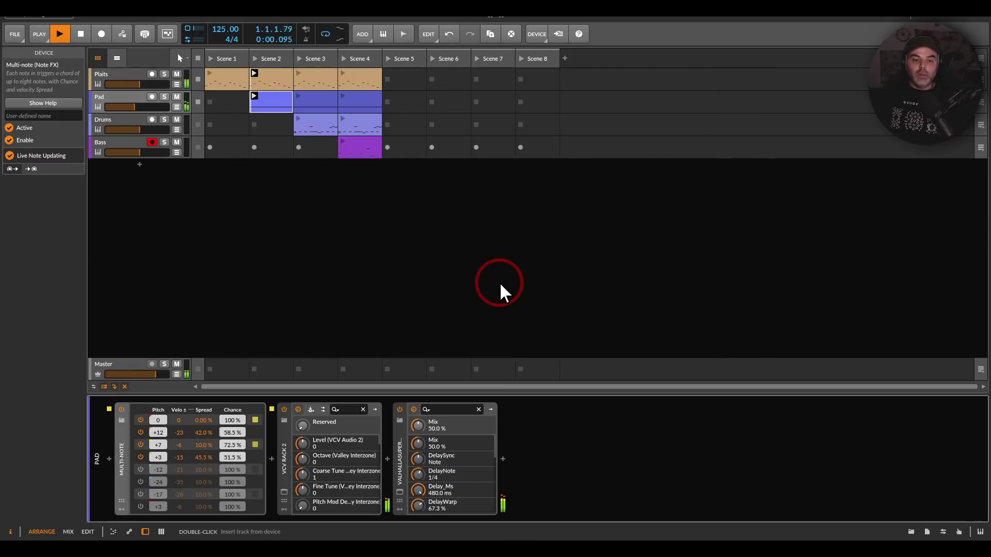
{"action": "left_click", "coordinate": [399, 492]}
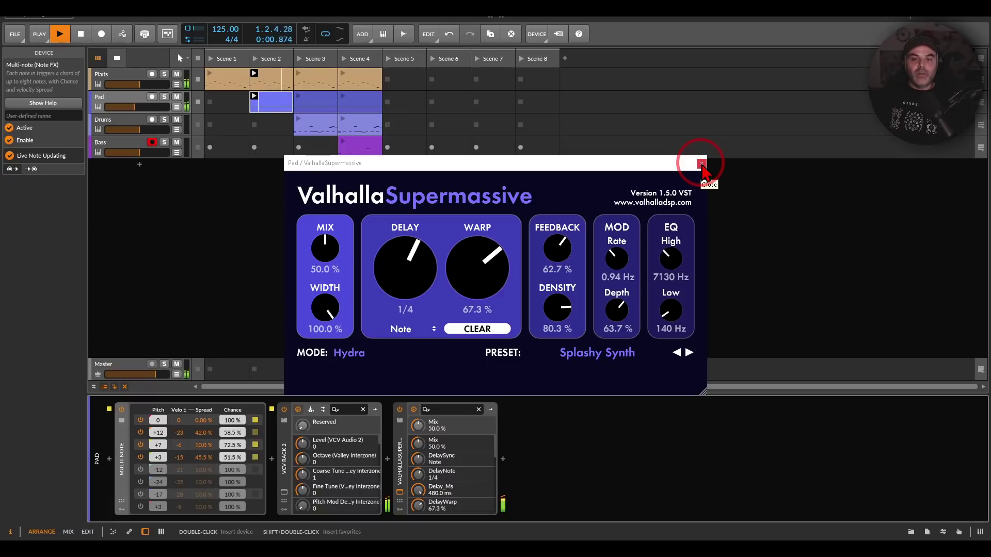
{"action": "left_click", "coordinate": [701, 165]}
{"action": "left_click", "coordinate": [81, 34]}
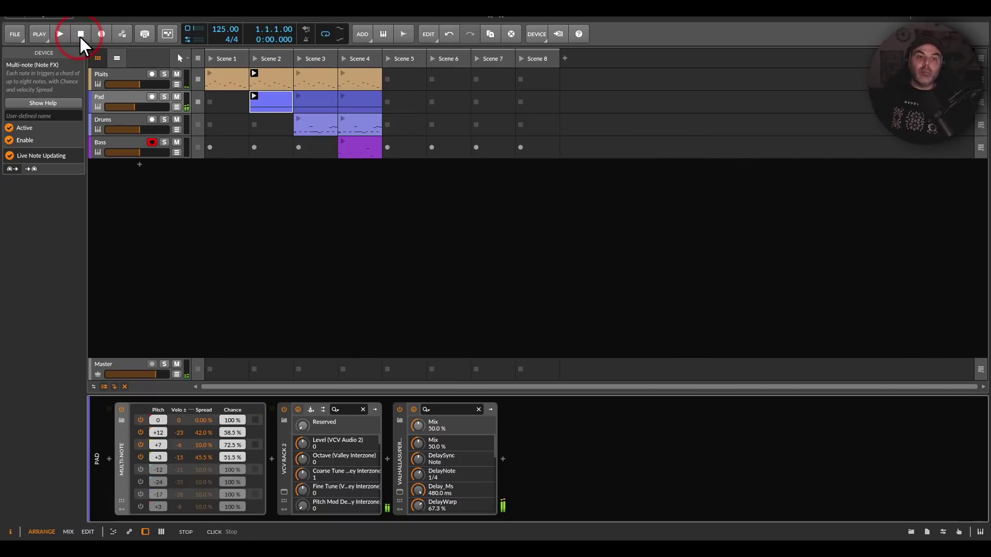
- Select the Drums track and open its Scene 3 clip in the note editor
{"action": "left_click", "coordinate": [130, 122]}
{"action": "left_click", "coordinate": [308, 118]}
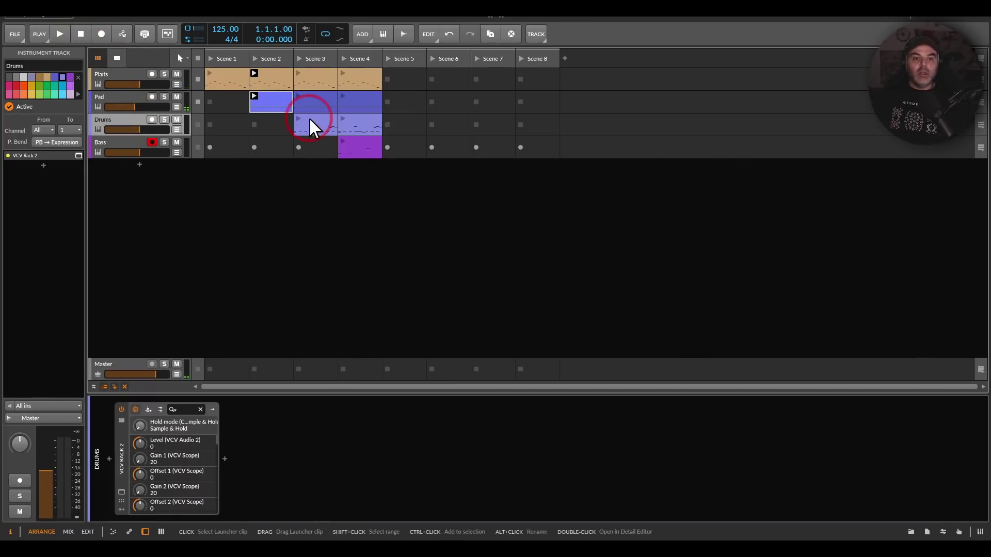
{"action": "double_click", "coordinate": [310, 118]}
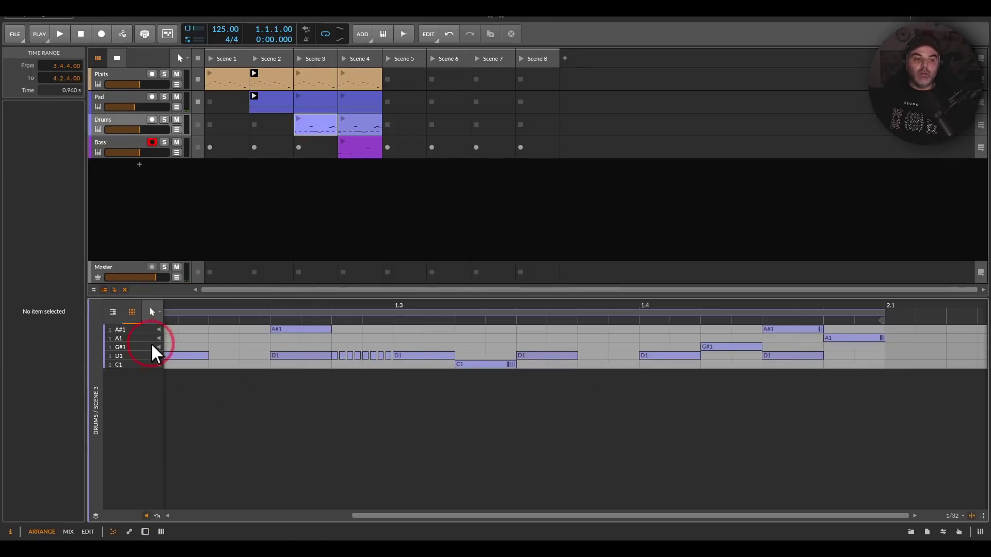
- Open the Drums track's VCV Rack 2 window and survey the macro oscillator 2, noise and VCA modules
{"action": "double_click", "coordinate": [107, 119]}
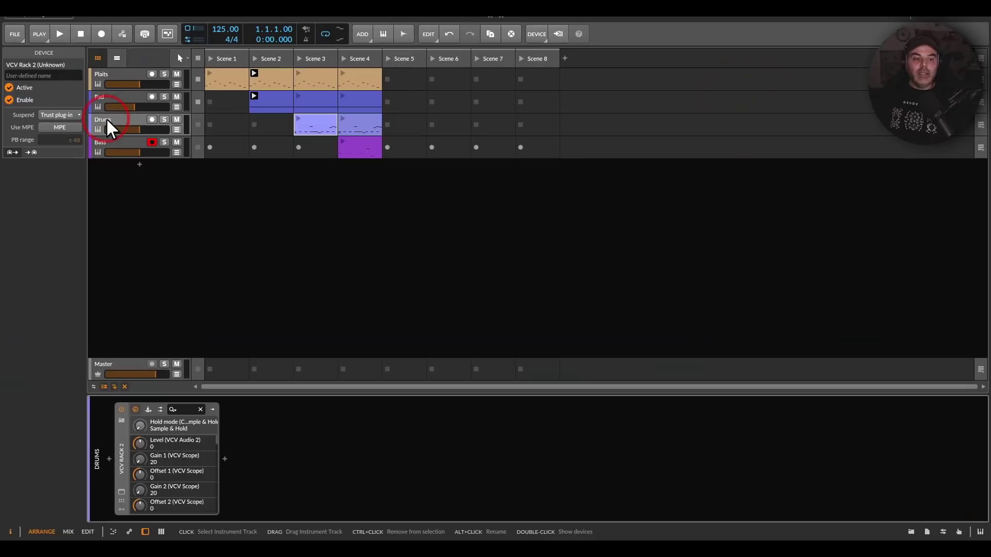
{"action": "left_click", "coordinate": [121, 493]}
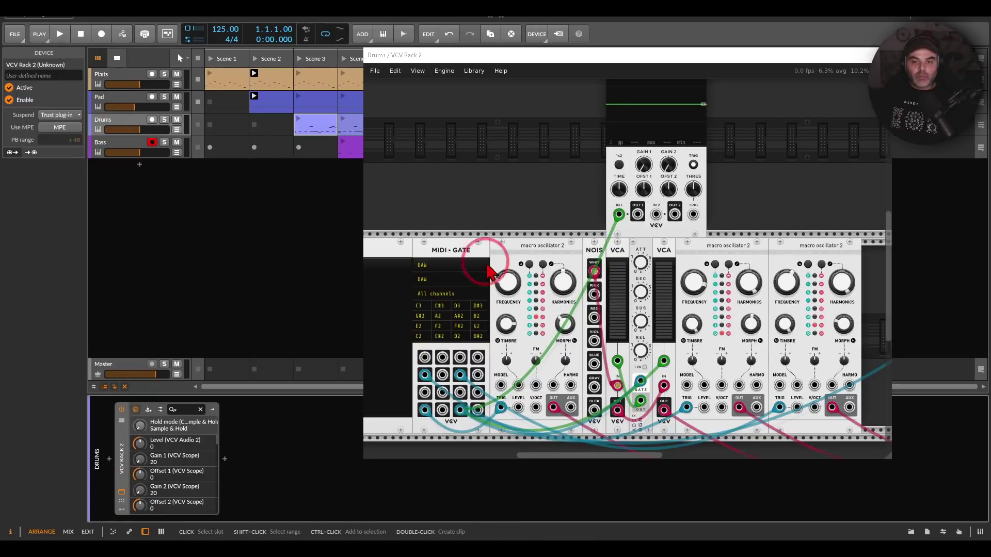
{"action": "mouse_move", "coordinate": [569, 215]}
{"action": "left_mouse_down"}
{"action": "mouse_move", "coordinate": [519, 199]}
{"action": "mouse_move", "coordinate": [474, 163]}
{"action": "left_mouse_up"}
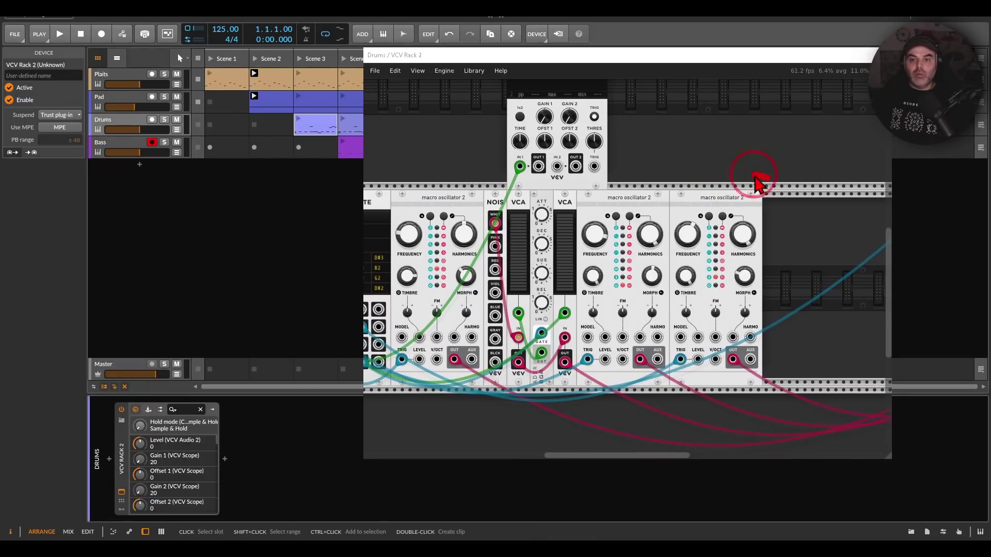
{"action": "mouse_move", "coordinate": [769, 177]}
{"action": "left_mouse_down"}
{"action": "mouse_move", "coordinate": [796, 186]}
{"action": "mouse_move", "coordinate": [773, 175]}
{"action": "left_mouse_up"}
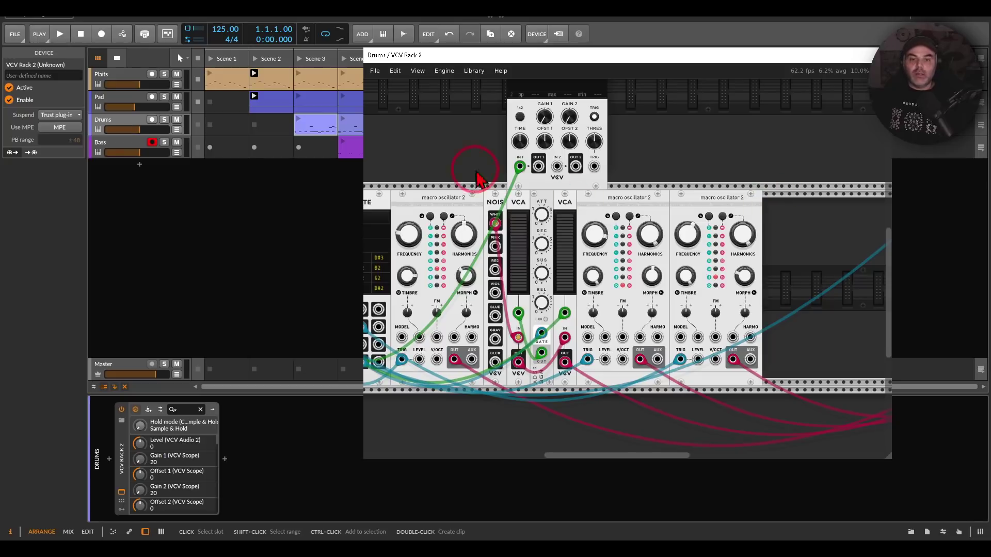
- Examine the MIDI-GATE module's note assignments alongside the notes in the Drums track's Scene 3 clip
{"action": "mouse_move", "coordinate": [475, 165]}
{"action": "left_mouse_down"}
{"action": "mouse_move", "coordinate": [602, 137]}
{"action": "mouse_move", "coordinate": [592, 159]}
{"action": "left_mouse_up"}
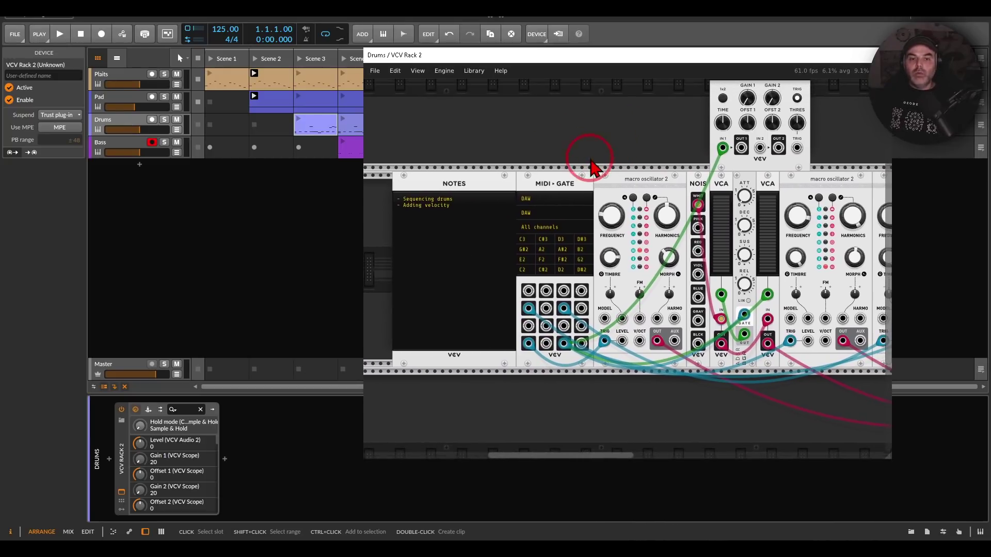
{"action": "scroll", "coordinate": [593, 170], "scroll_direction": "up", "scroll_amount": 3}
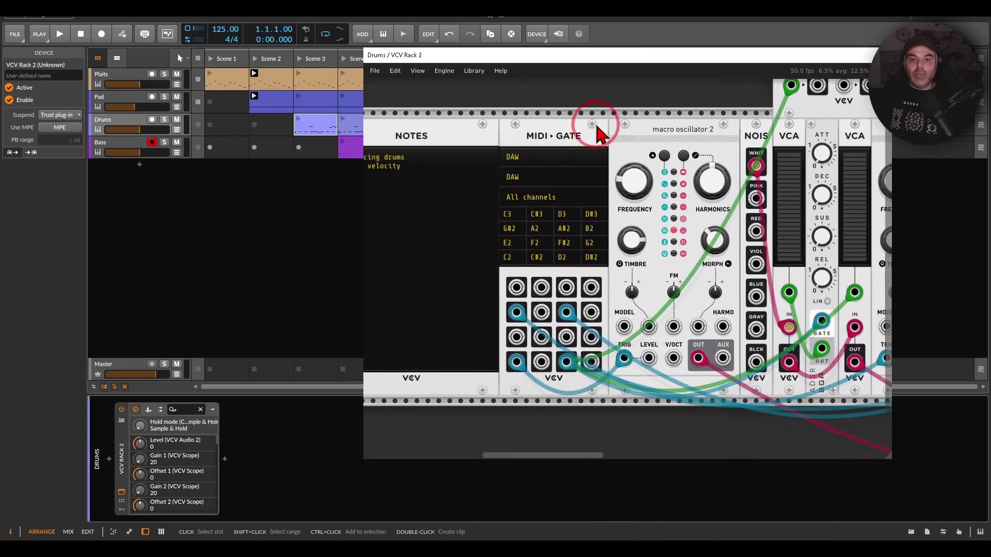
{"action": "left_click_drag", "start_coordinate": [593, 137], "coordinate": [607, 124]}
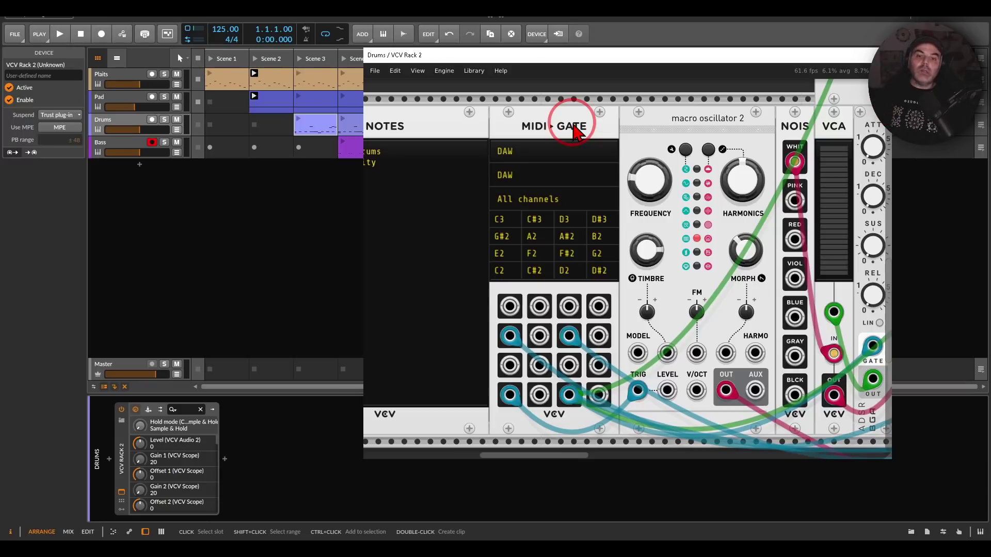
{"action": "left_click_drag", "start_coordinate": [570, 101], "coordinate": [599, 110]}
{"action": "left_click", "coordinate": [313, 122]}
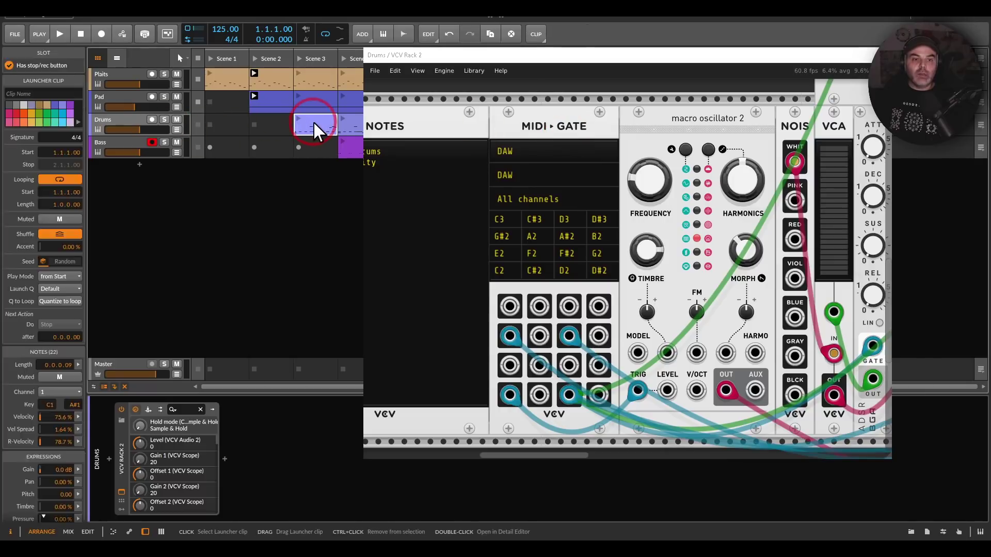
{"action": "double_click", "coordinate": [299, 135]}
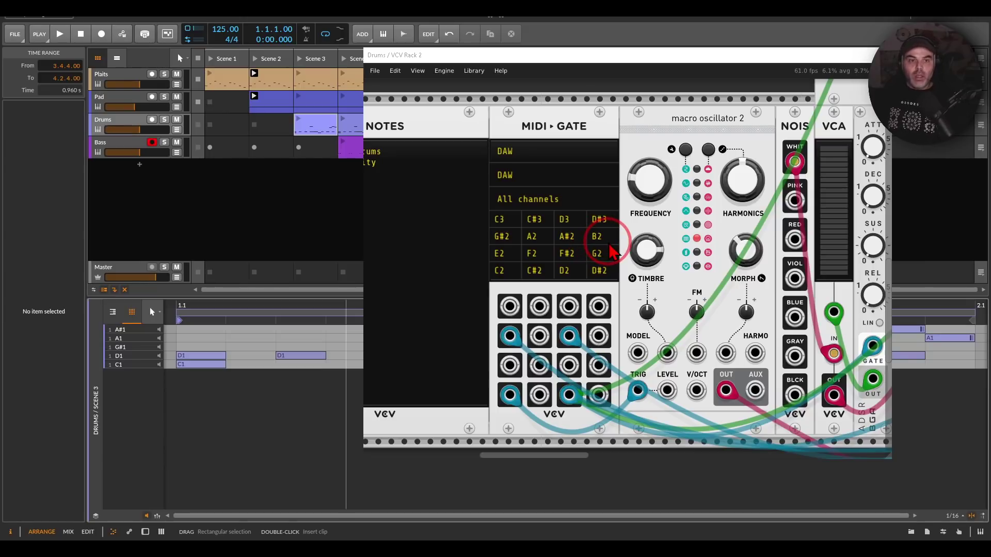
- Solo the Drums track, launch Scene 3 and close the VCV Rack 2 window
{"action": "left_click", "coordinate": [164, 120]}
{"action": "left_click", "coordinate": [300, 58]}
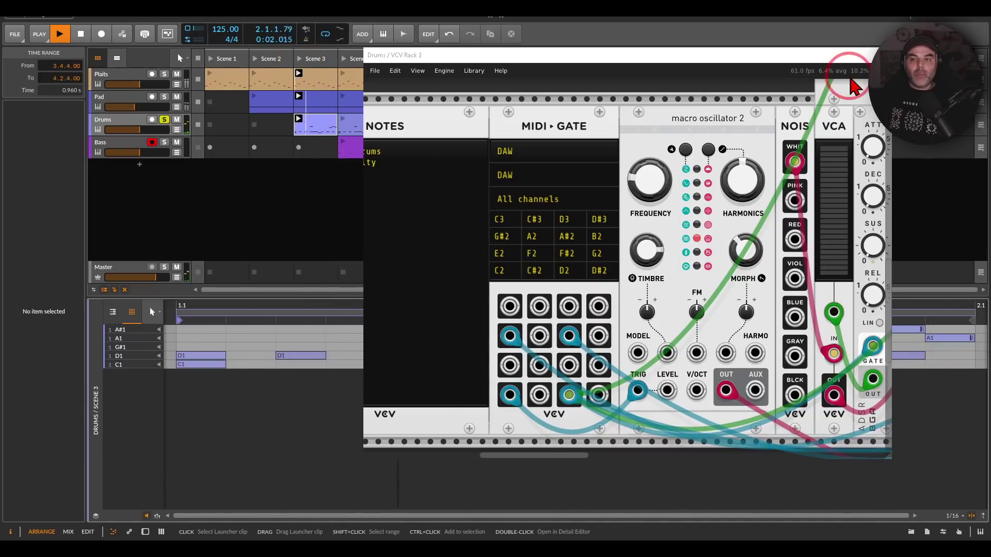
{"action": "left_click", "coordinate": [855, 55]}
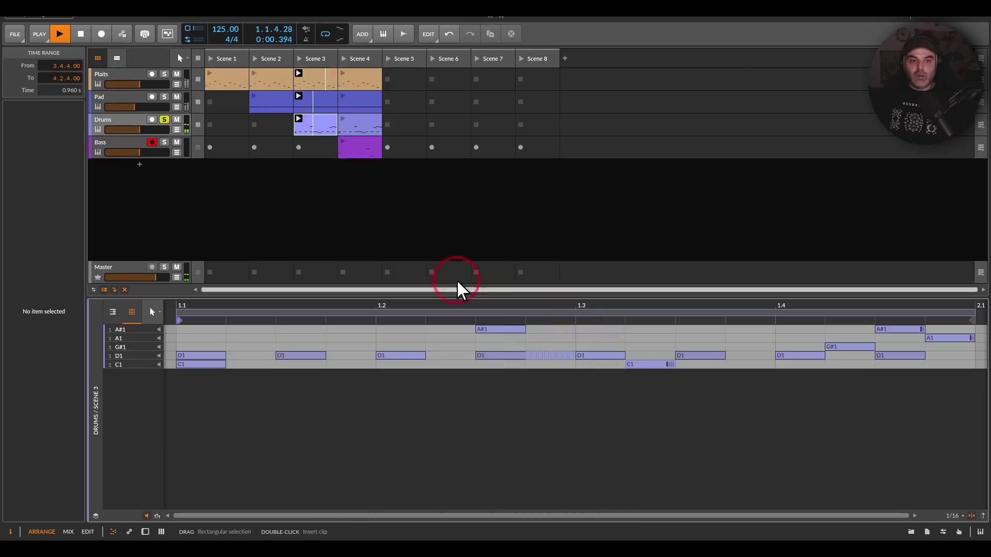
- Reopen the Drums track's VCV Rack 2 window and check the MIDI-GATE module's Velocity mode option
{"action": "left_click", "coordinate": [107, 125]}
{"action": "double_click", "coordinate": [107, 125]}
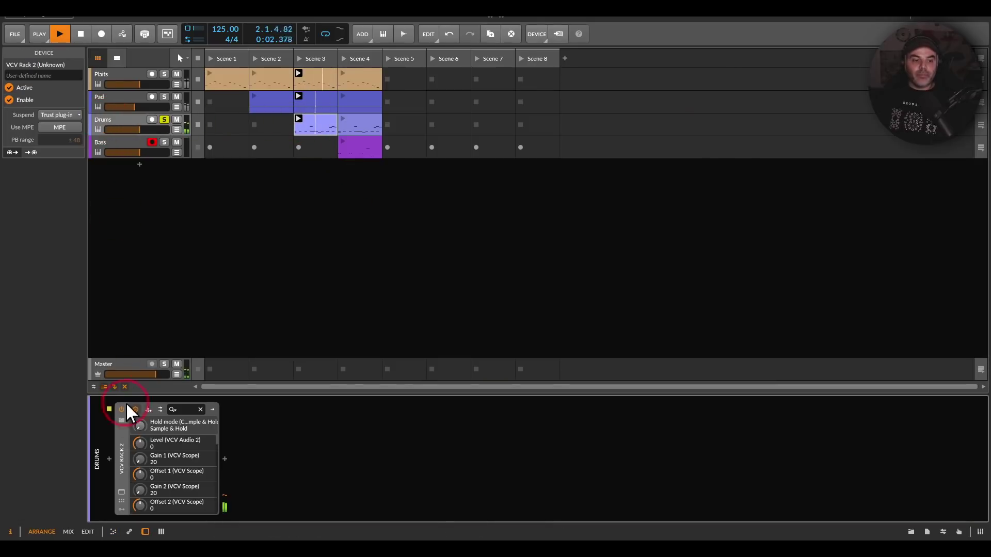
{"action": "left_click", "coordinate": [122, 492]}
{"action": "left_click", "coordinate": [593, 338]}
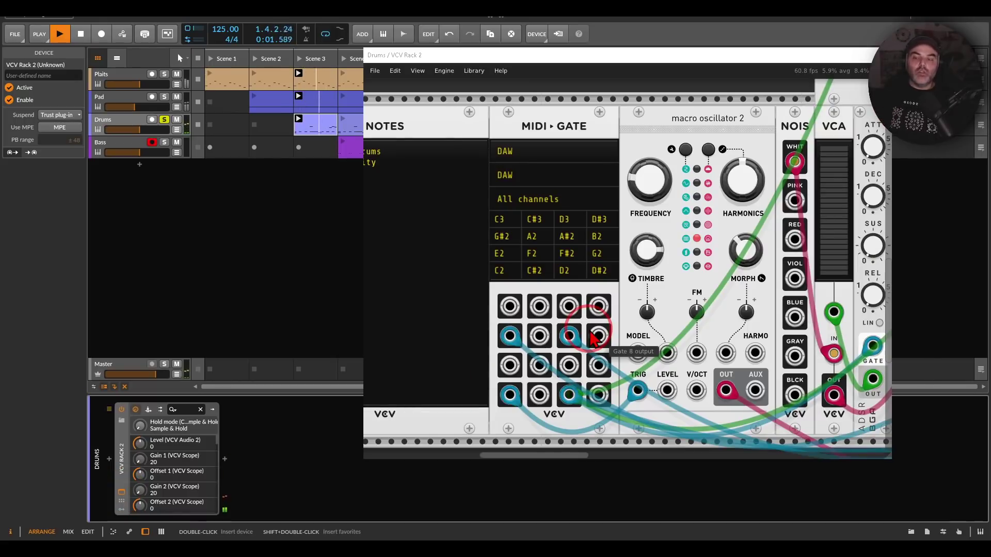
{"action": "right_click", "coordinate": [532, 133]}
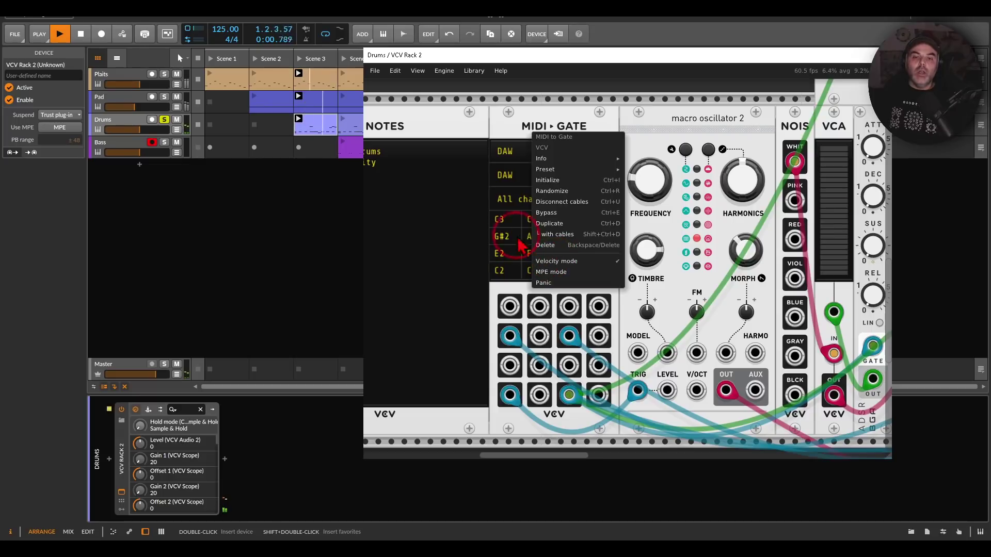
- Lengthen the SCOPE module's Time setting to view a longer stretch of the Drums patch's velocity gate signal
{"action": "left_click", "coordinate": [514, 117]}
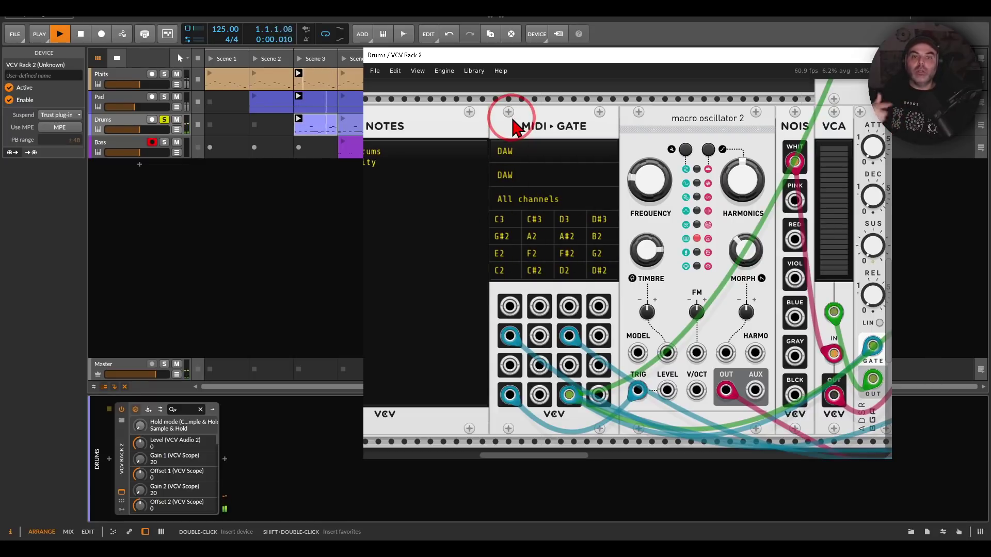
{"action": "left_click_drag", "start_coordinate": [720, 118], "coordinate": [471, 265]}
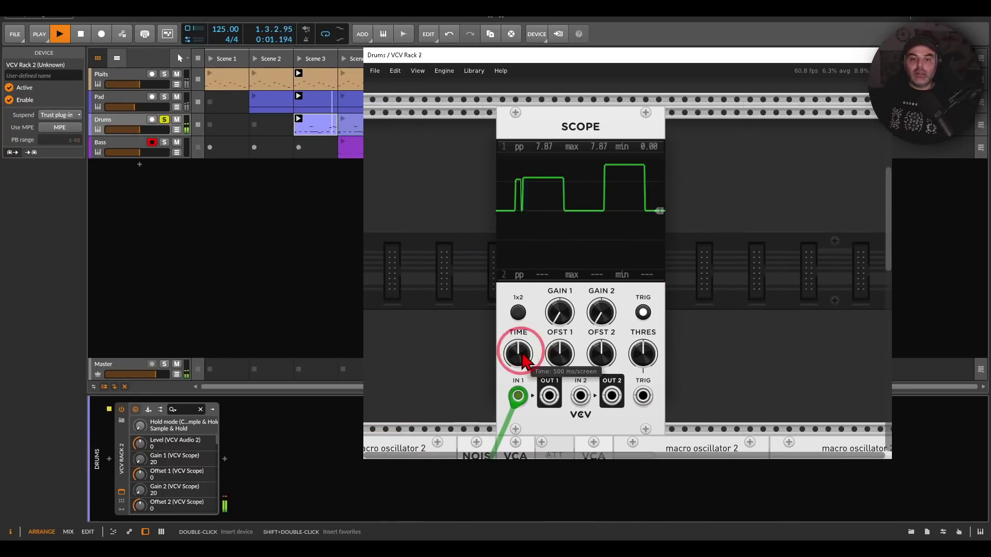
{"action": "left_click_drag", "start_coordinate": [521, 354], "coordinate": [521, 429]}
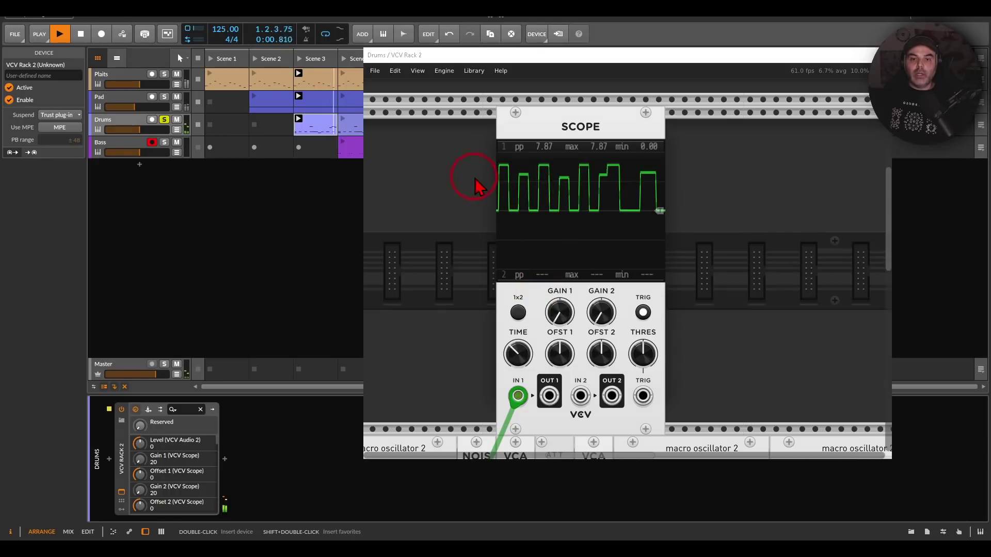
{"action": "left_click_drag", "start_coordinate": [454, 168], "coordinate": [707, 173]}
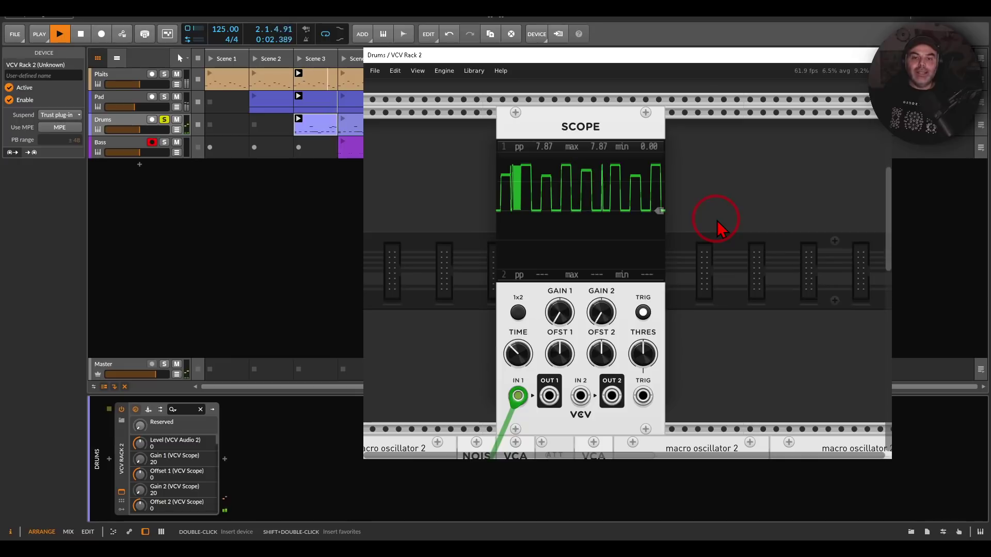
- Survey the rest of the Drums patch, from the macro oscillators to the SUPER S&H, MIX4 and AUDIO modules
{"action": "scroll", "coordinate": [709, 356], "scroll_direction": "down", "scroll_amount": 5}
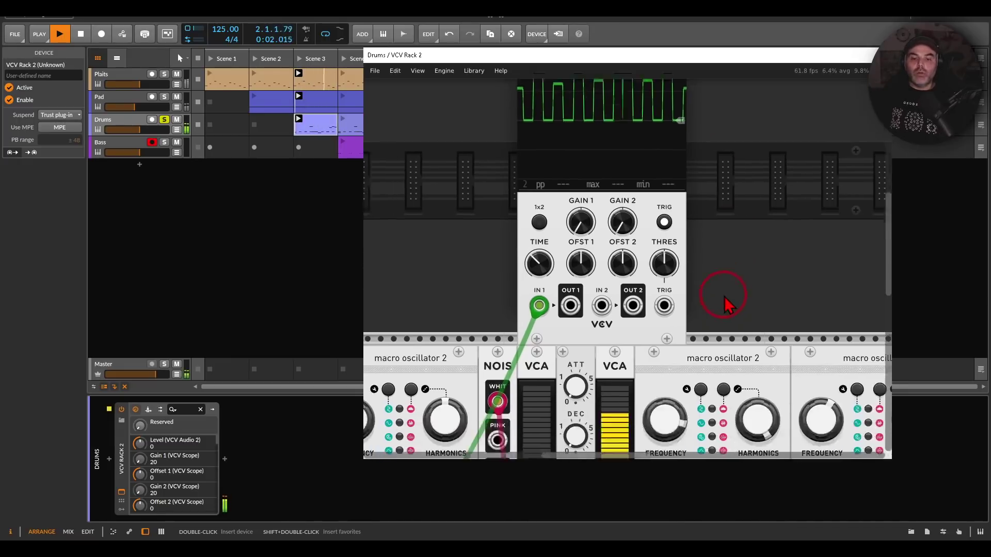
{"action": "scroll", "coordinate": [722, 294], "scroll_direction": "down", "scroll_amount": 2, "text": "ctrl"}
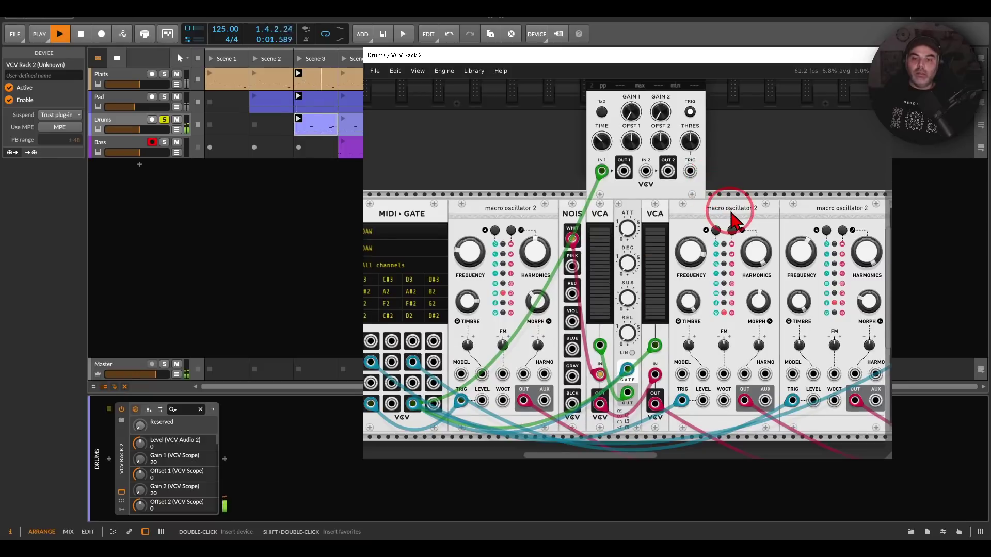
{"action": "scroll", "coordinate": [730, 209], "scroll_direction": "down", "scroll_amount": 2, "text": "ctrl"}
{"action": "left_click_drag", "start_coordinate": [717, 352], "coordinate": [528, 415]}
{"action": "left_click_drag", "start_coordinate": [691, 318], "coordinate": [600, 320]}
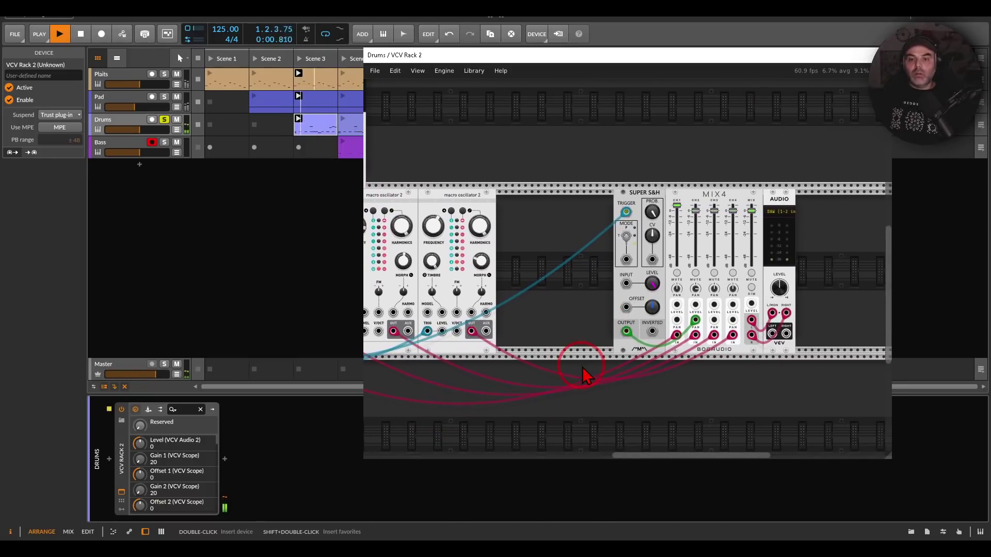
{"action": "left_click_drag", "start_coordinate": [564, 348], "coordinate": [824, 346]}
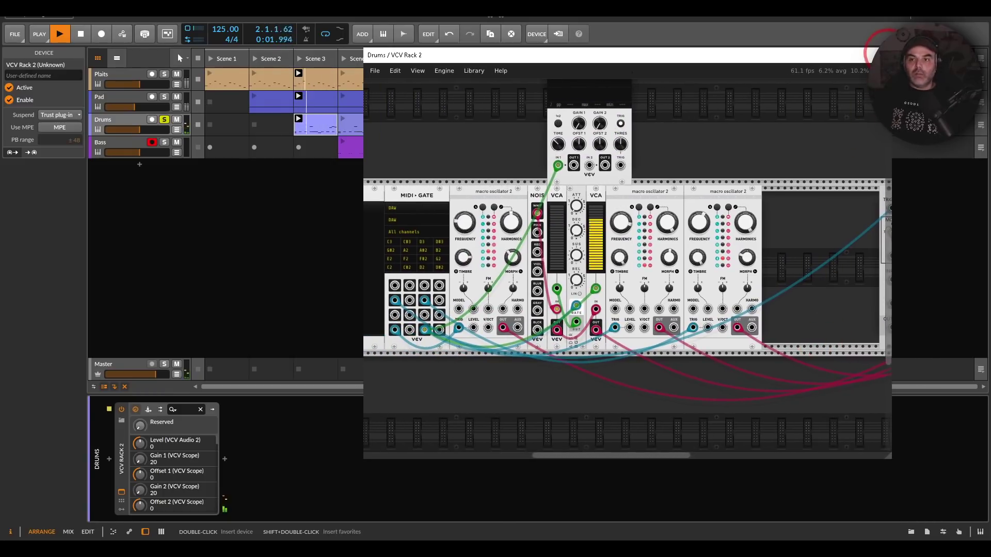
- Close the Drums track's VCV Rack 2 window and unsolo the Drums track
{"action": "left_click", "coordinate": [325, 75]}
{"action": "left_click", "coordinate": [149, 118]}
{"action": "left_click", "coordinate": [164, 119]}
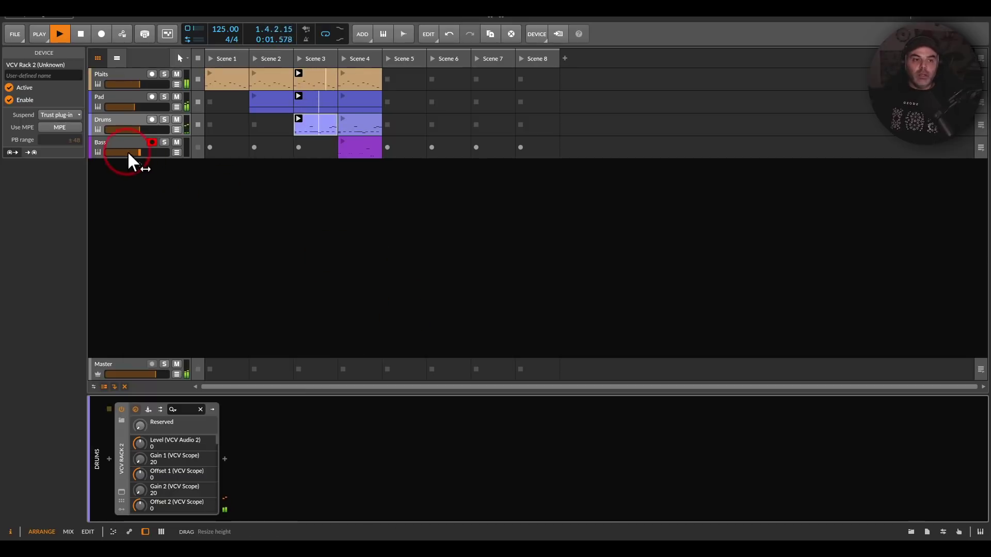
- Select the Bass track and open its Scene 4 clip to examine the notes
{"action": "left_click", "coordinate": [111, 142]}
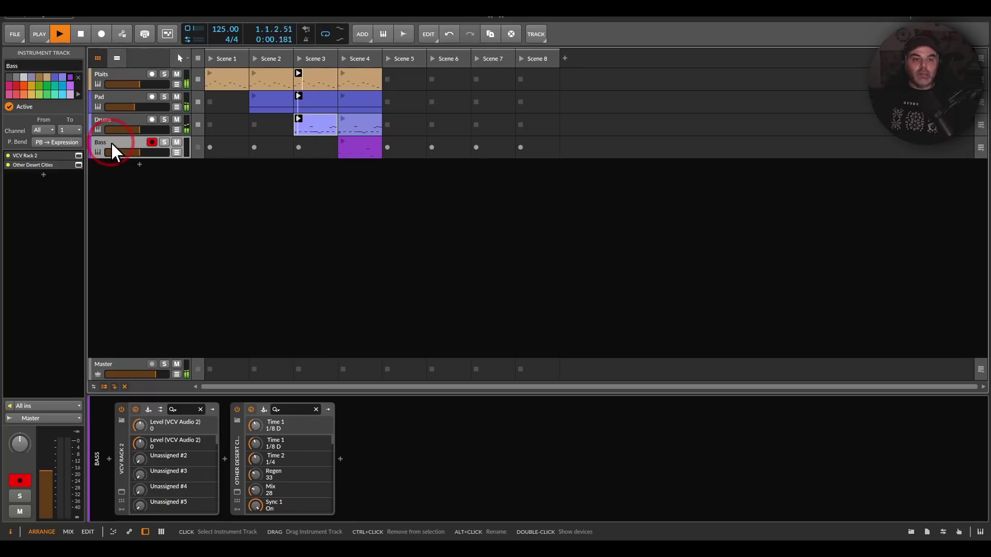
{"action": "double_click", "coordinate": [361, 147]}
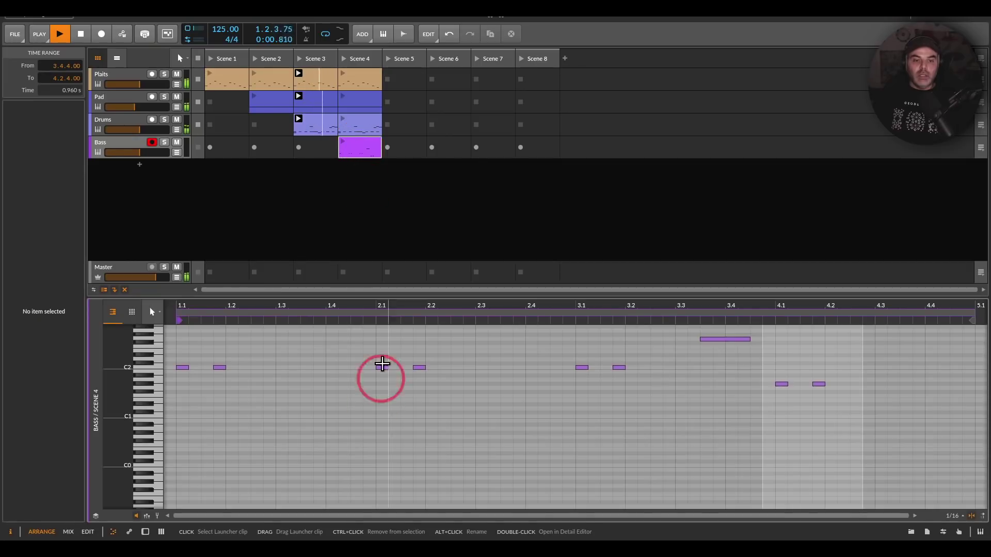
{"action": "scroll", "coordinate": [546, 458], "scroll_direction": "up", "scroll_amount": 3}
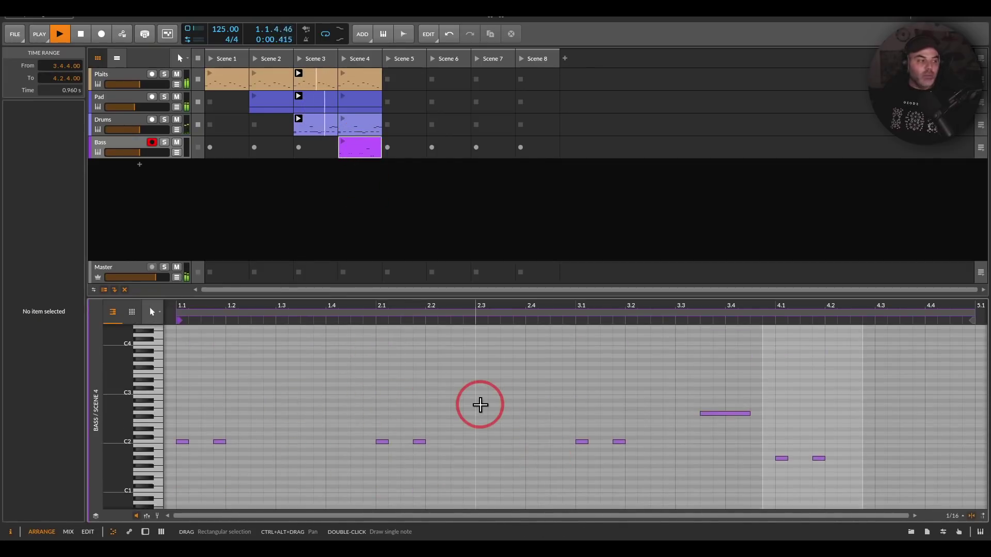
- Open the Bass track's VCV Rack 2 window, examine how MIDI-CV feeds the two FM-OP modules, and close it
{"action": "left_click", "coordinate": [119, 149]}
{"action": "double_click", "coordinate": [119, 144]}
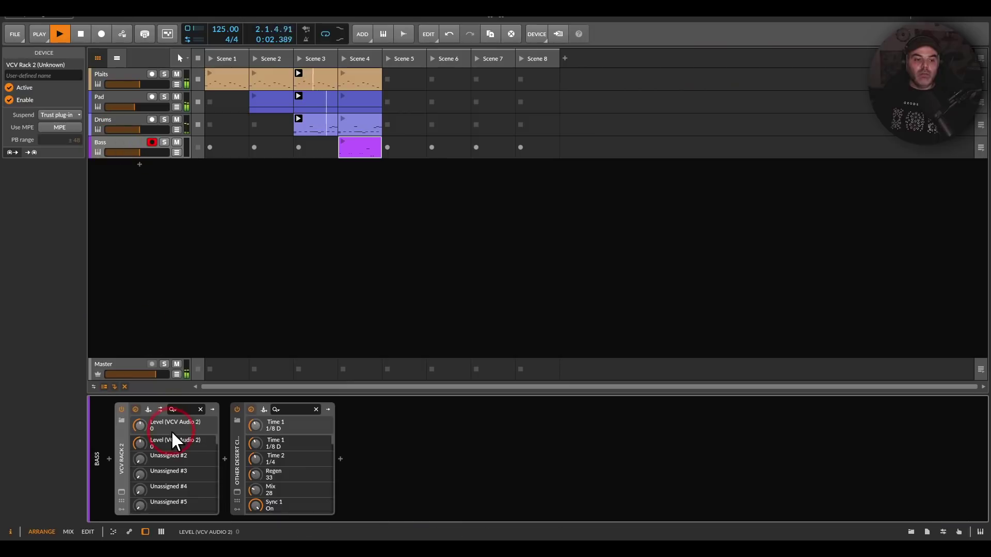
{"action": "left_click", "coordinate": [121, 492]}
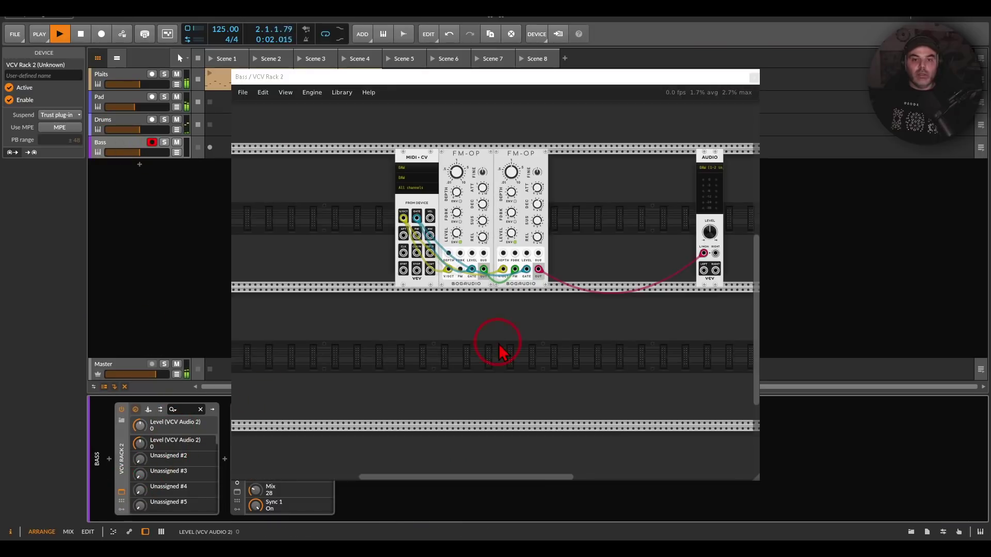
{"action": "scroll", "coordinate": [473, 210], "scroll_direction": "up", "scroll_amount": 5}
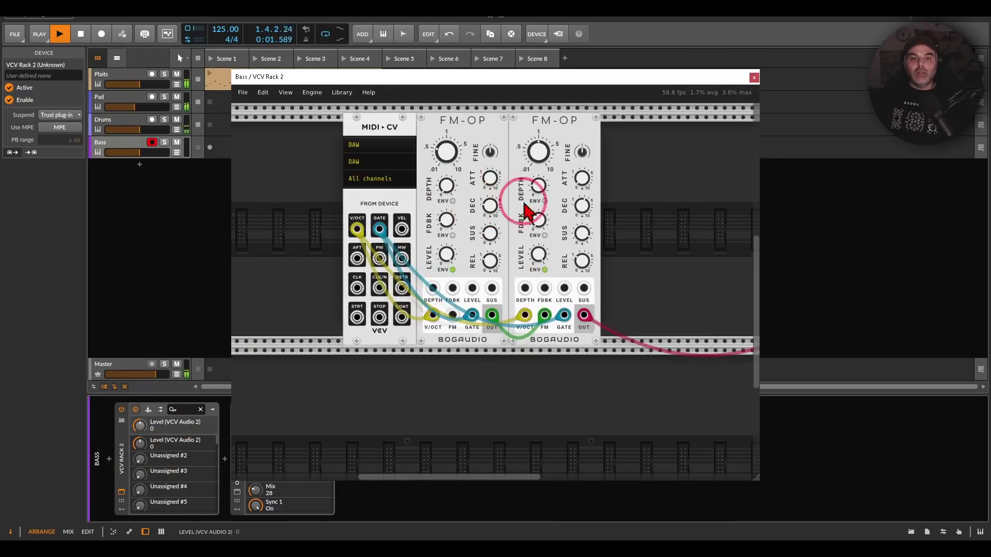
{"action": "left_click_drag", "start_coordinate": [634, 227], "coordinate": [633, 240]}
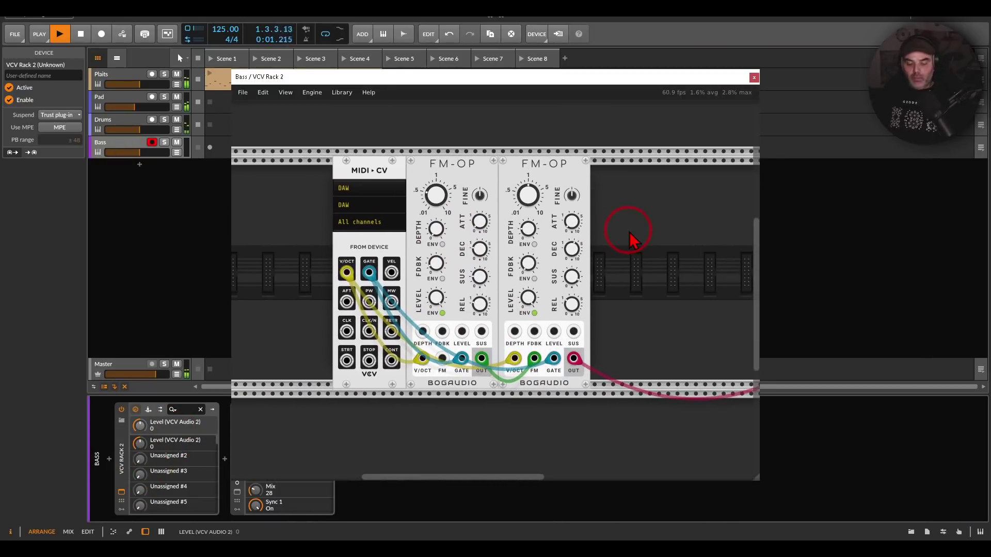
{"action": "left_click_drag", "start_coordinate": [382, 151], "coordinate": [345, 158]}
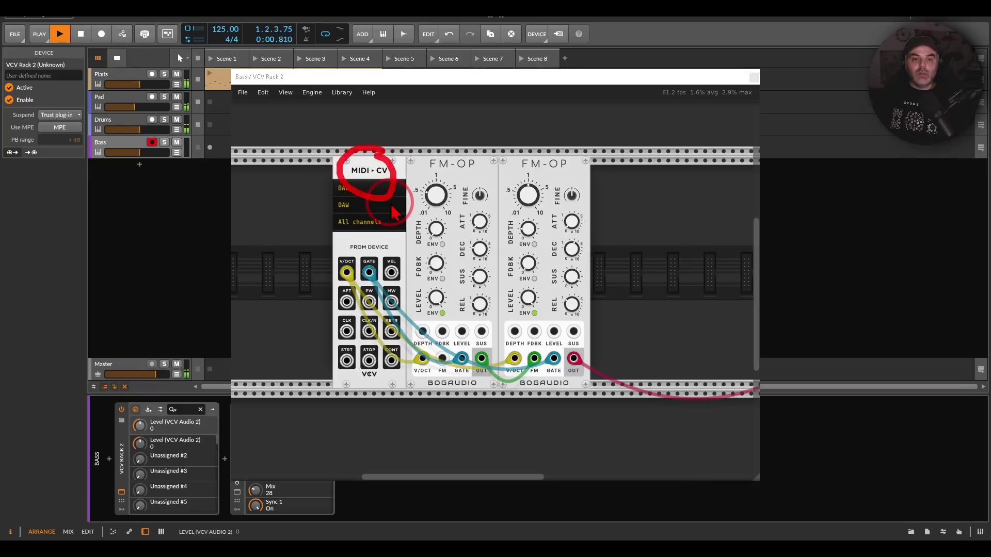
{"action": "mouse_move", "coordinate": [420, 240]}
{"action": "left_mouse_down"}
{"action": "mouse_move", "coordinate": [431, 276]}
{"action": "mouse_move", "coordinate": [542, 317]}
{"action": "mouse_move", "coordinate": [503, 317]}
{"action": "left_mouse_up"}
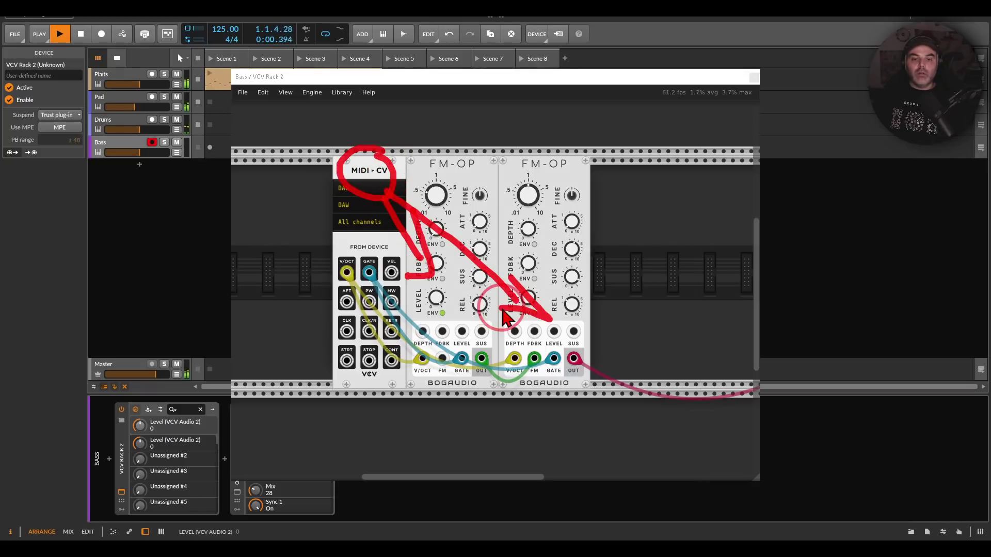
{"action": "key", "text": "Escape"}
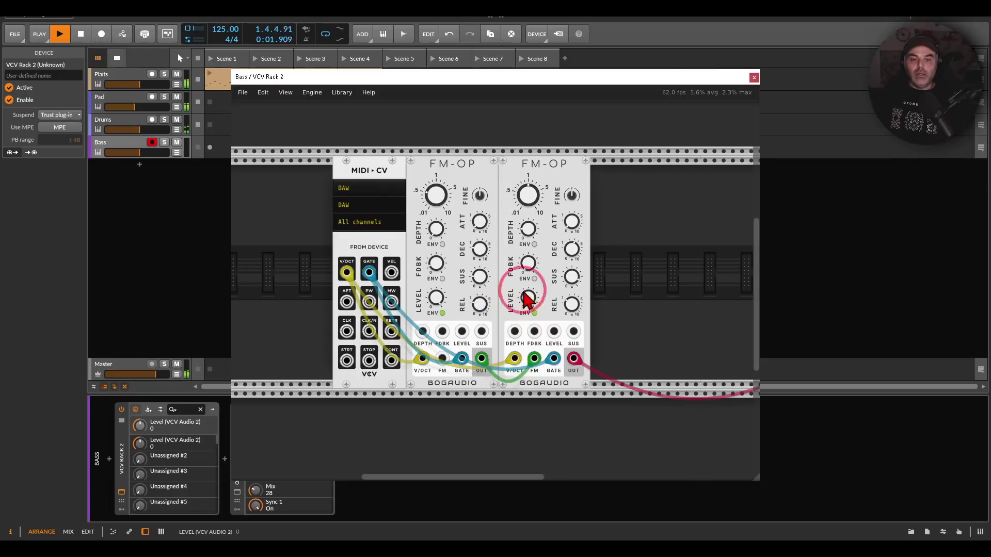
{"action": "left_click", "coordinate": [753, 78]}
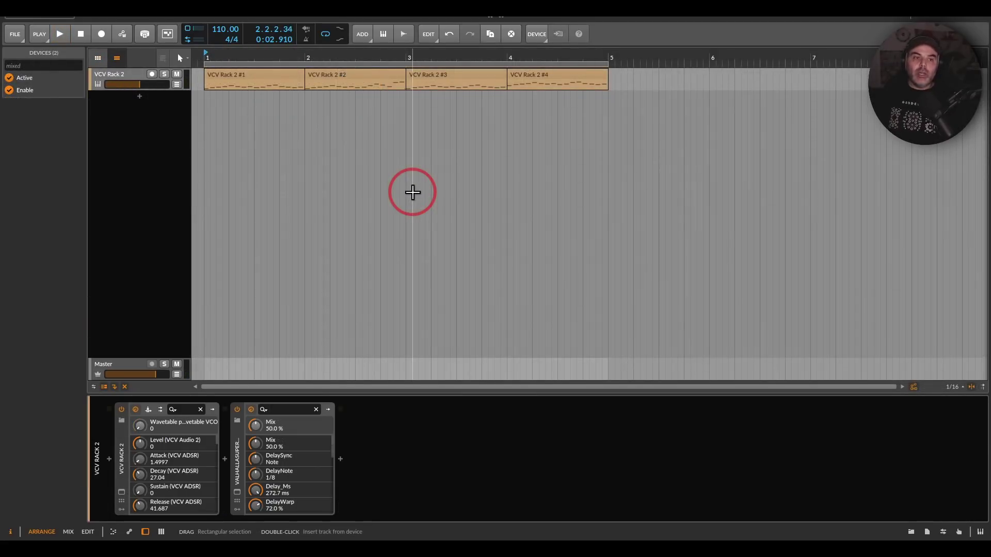
- Open the VCV Rack 2 track's plug-in window in the 110 BPM project, start playback and move the window clear of the clips
{"action": "left_click", "coordinate": [122, 77]}
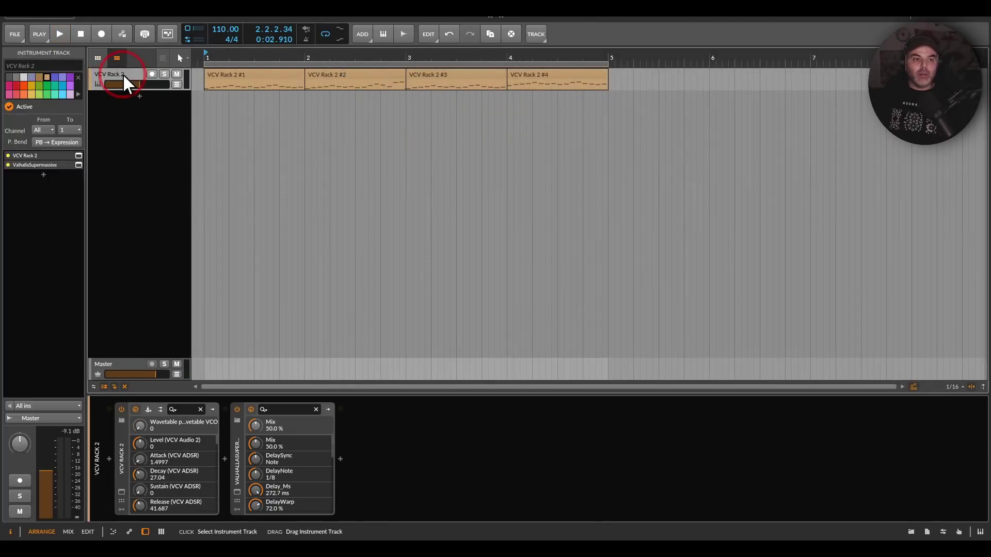
{"action": "left_click", "coordinate": [124, 301]}
{"action": "left_click", "coordinate": [122, 492]}
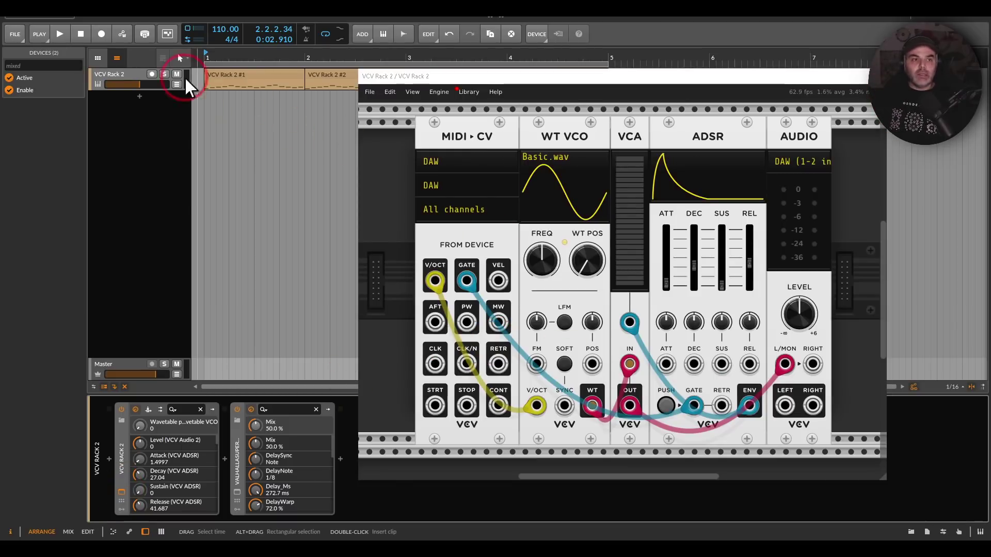
{"action": "left_click", "coordinate": [59, 33]}
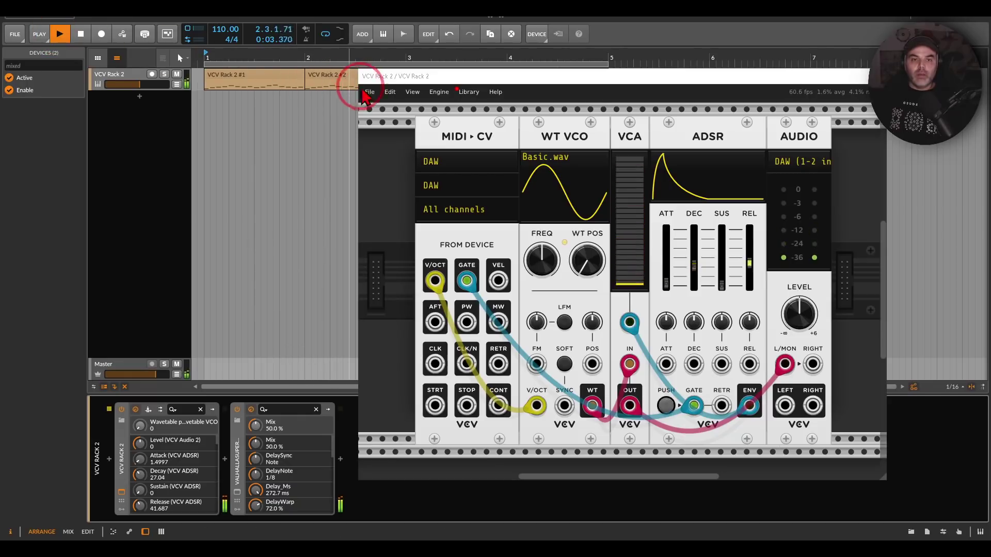
{"action": "left_click_drag", "start_coordinate": [388, 92], "coordinate": [476, 124]}
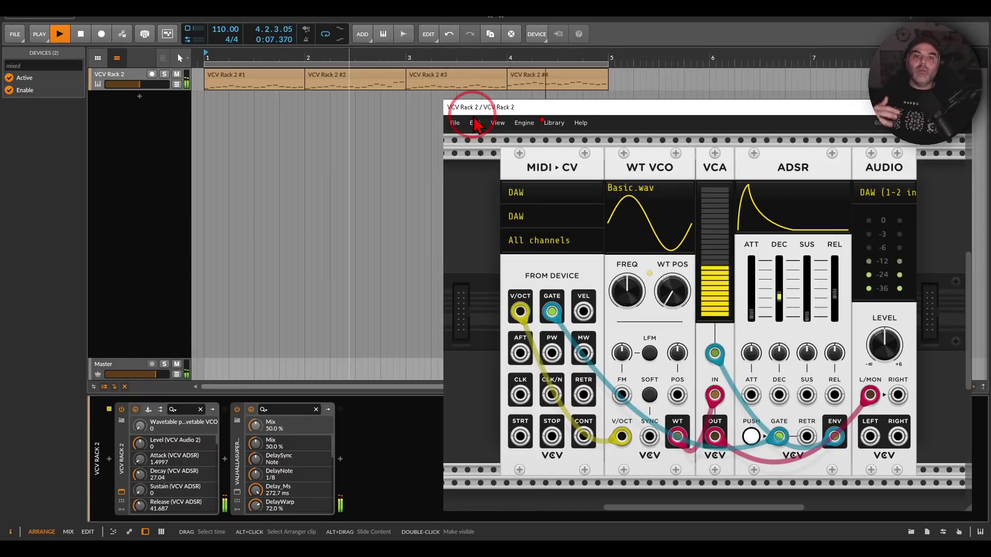
- Try out the WT VCO's wavetable position and set the ADSR's decay to 17.378 ms
{"action": "mouse_move", "coordinate": [673, 290]}
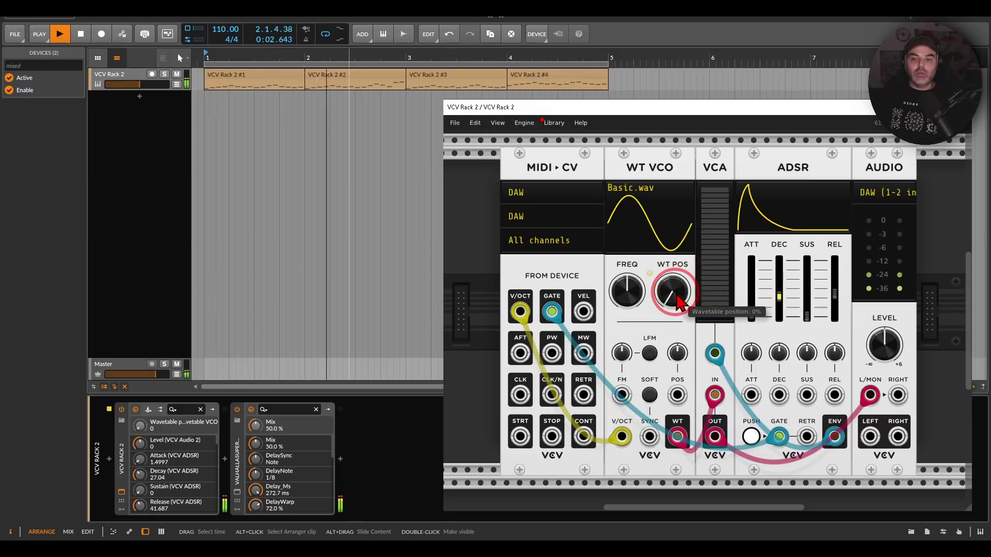
{"action": "left_click_drag", "start_coordinate": [676, 295], "coordinate": [707, 315]}
{"action": "mouse_move", "coordinate": [791, 309]}
{"action": "left_mouse_down"}
{"action": "mouse_move", "coordinate": [774, 295]}
{"action": "mouse_move", "coordinate": [712, 299]}
{"action": "mouse_move", "coordinate": [706, 313]}
{"action": "mouse_move", "coordinate": [781, 309]}
{"action": "left_mouse_up"}
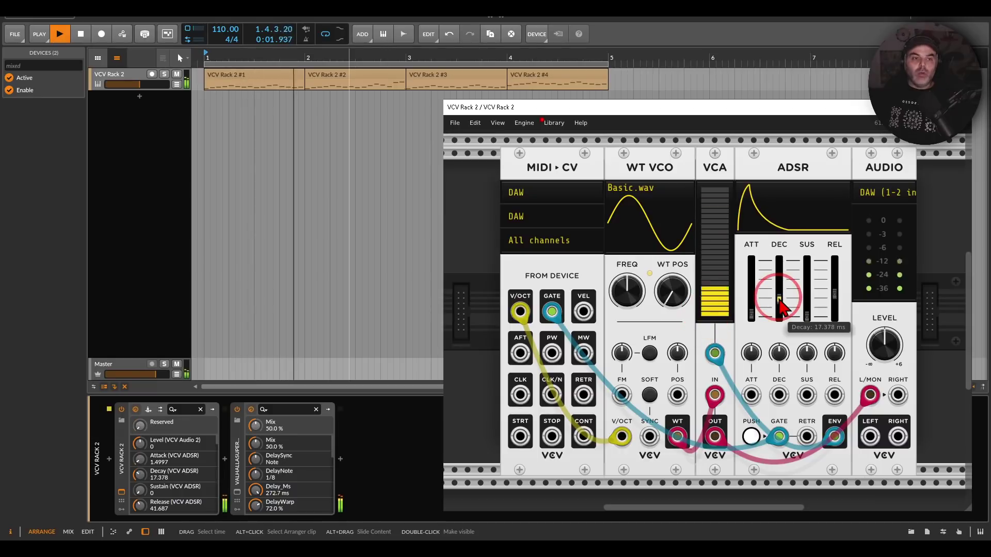
- Show the VCV Rack 2 track's automation lane and target it to the WT VCO's wavetable position
{"action": "left_click", "coordinate": [176, 84]}
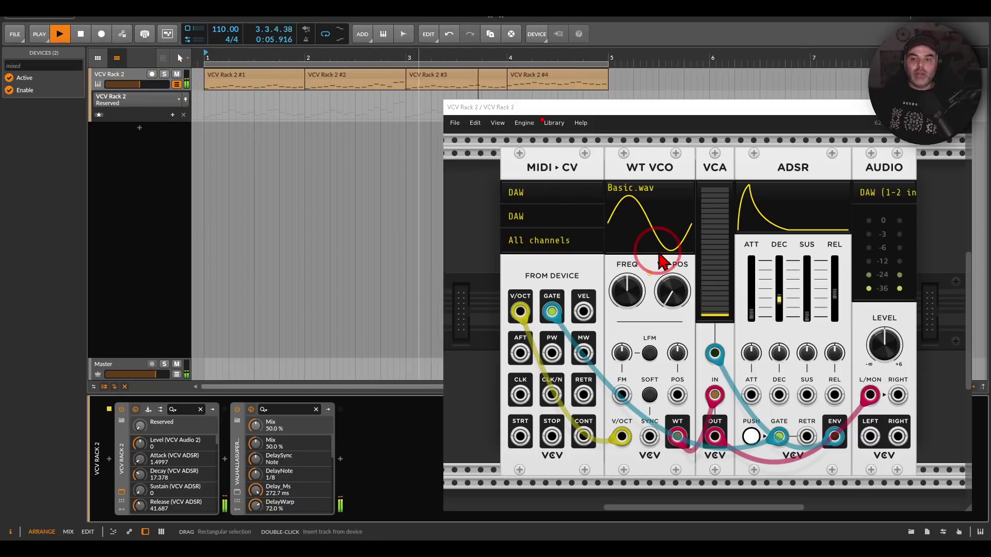
{"action": "left_click", "coordinate": [672, 292]}
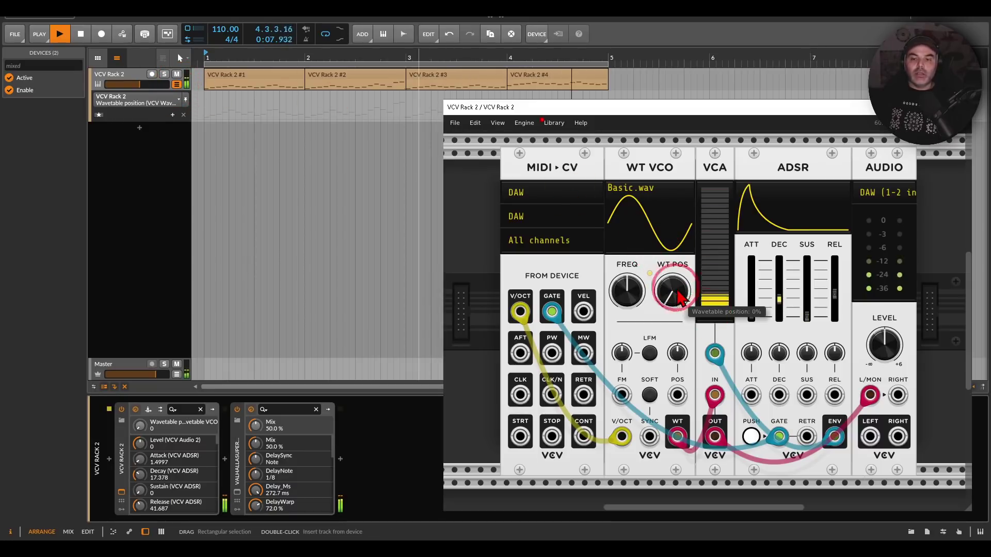
{"action": "left_click", "coordinate": [777, 316]}
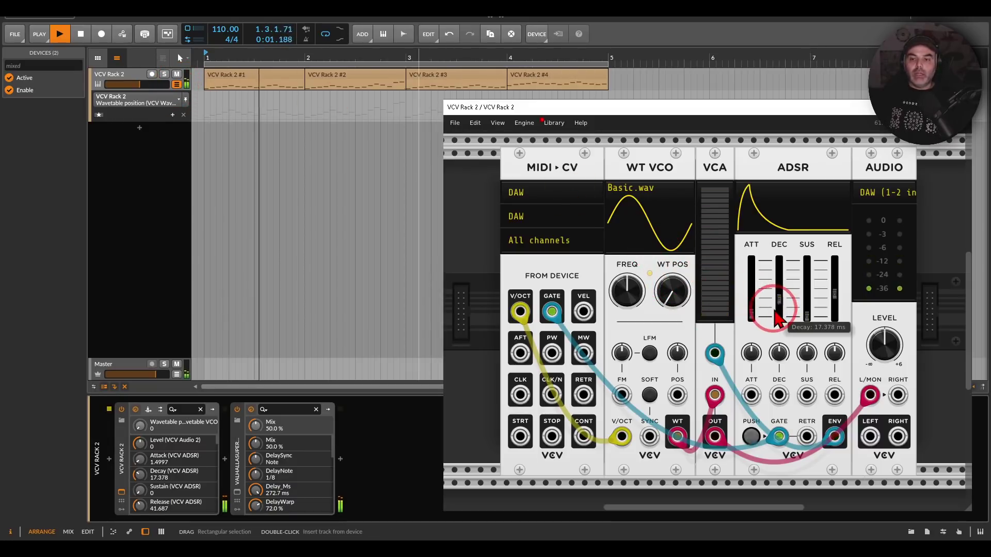
{"action": "left_click", "coordinate": [199, 151]}
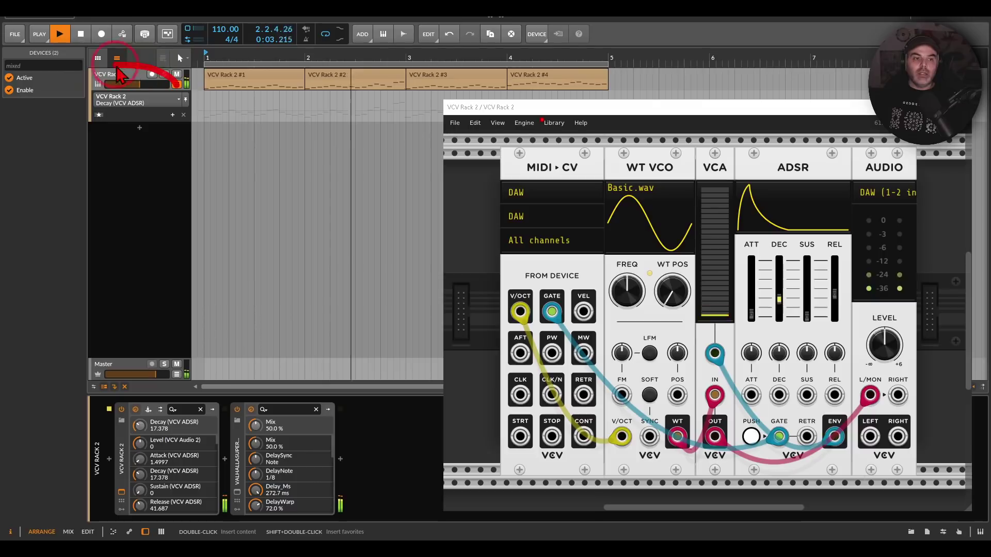
{"action": "left_click", "coordinate": [763, 320]}
{"action": "left_click", "coordinate": [670, 295]}
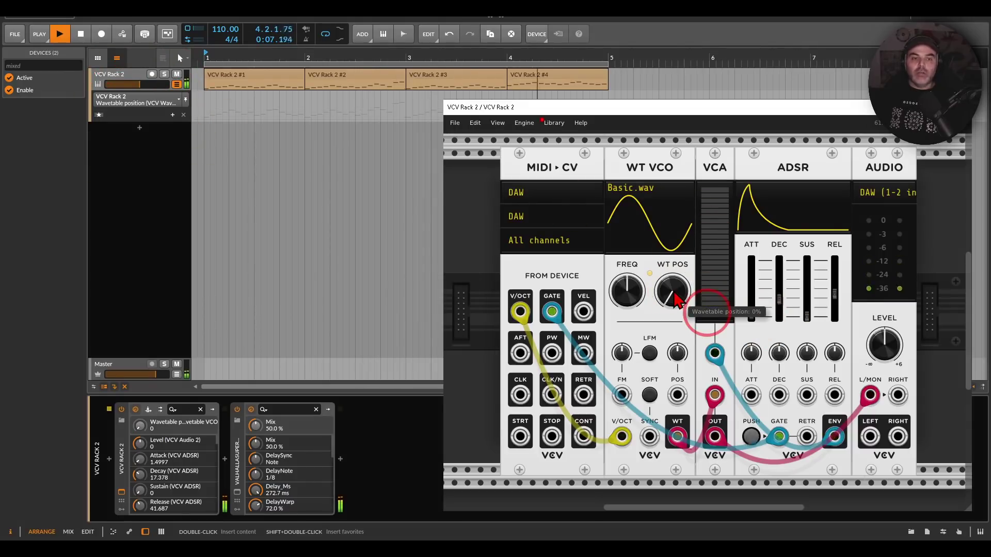
{"action": "left_click", "coordinate": [515, 204]}
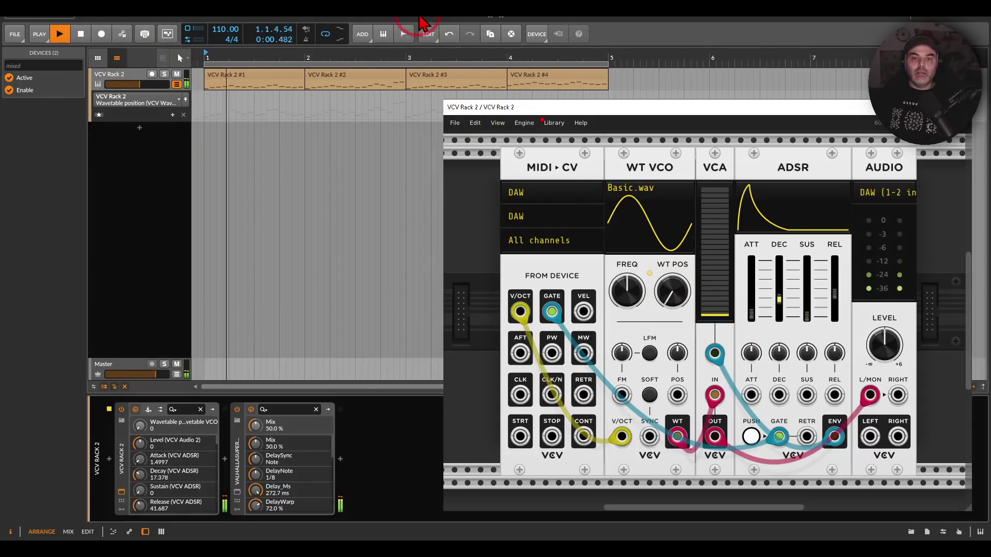
- Close the plug-in window and draw a freehand wavetable position automation curve with several peaks across bars 1 to 4
{"action": "left_click", "coordinate": [751, 18]}
{"action": "left_click", "coordinate": [222, 122]}
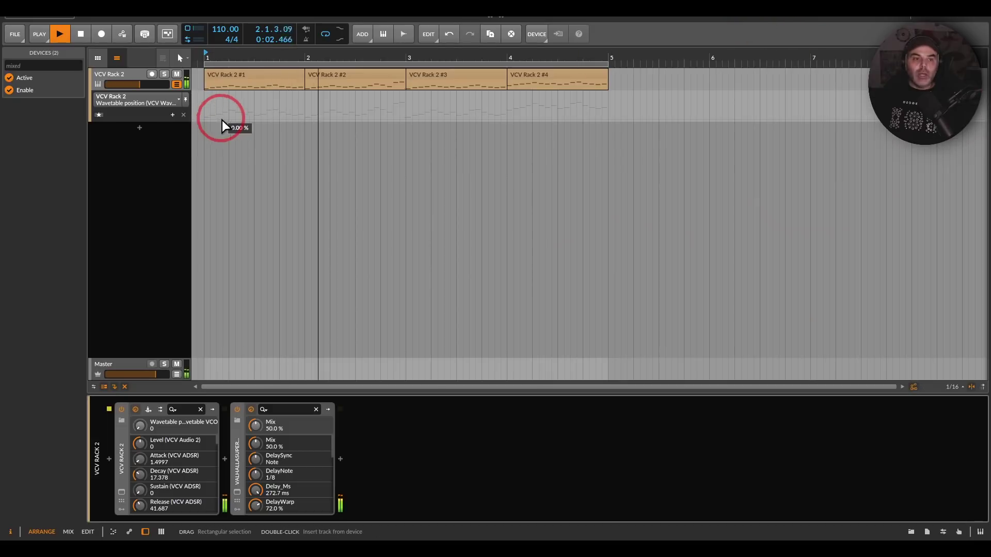
{"action": "key", "text": "3"}
{"action": "left_click", "coordinate": [208, 119]}
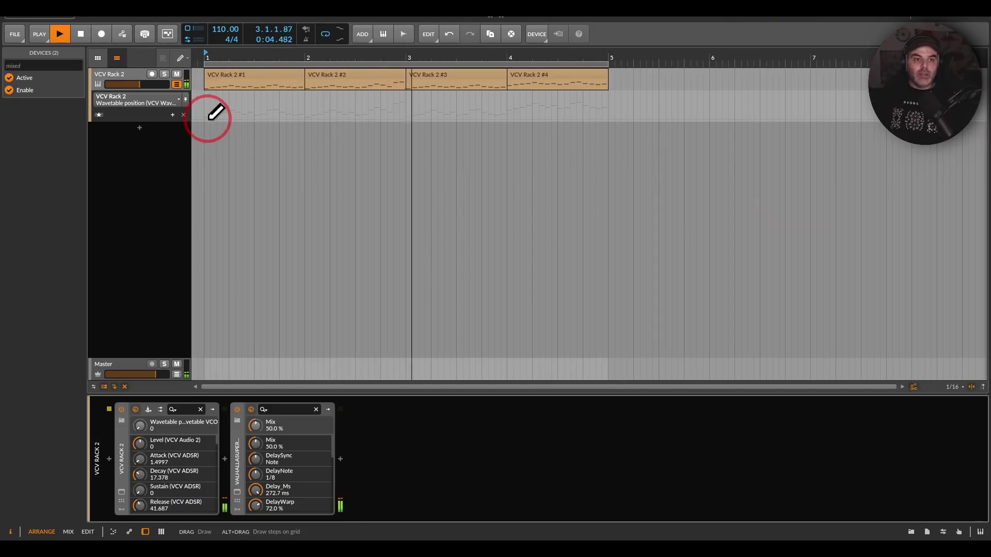
{"action": "mouse_move", "coordinate": [208, 119]}
{"action": "left_mouse_down"}
{"action": "mouse_move", "coordinate": [288, 100]}
{"action": "mouse_move", "coordinate": [337, 113]}
{"action": "mouse_move", "coordinate": [506, 99]}
{"action": "mouse_move", "coordinate": [549, 120]}
{"action": "mouse_move", "coordinate": [600, 116]}
{"action": "mouse_move", "coordinate": [586, 116]}
{"action": "left_mouse_up"}
{"action": "key", "text": "1"}
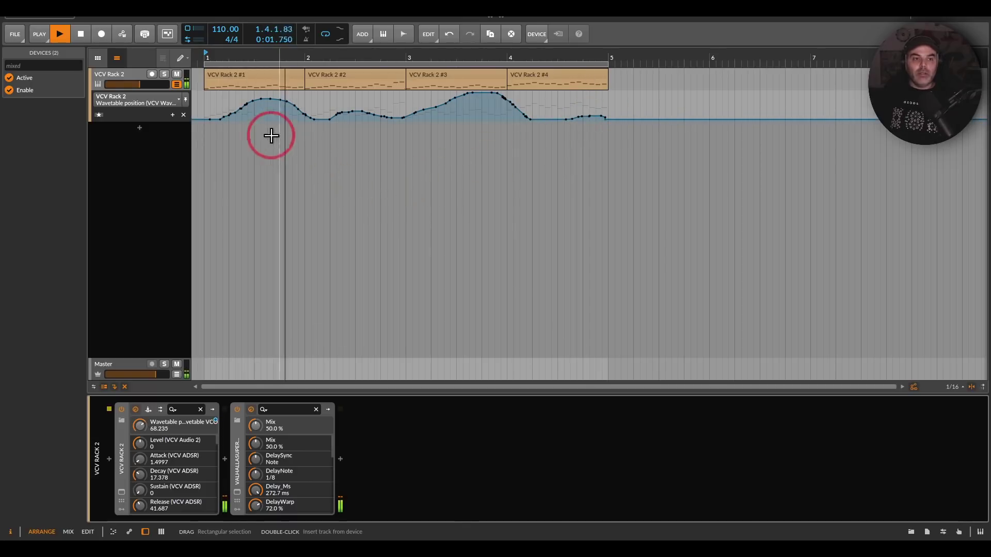
- Open the VCV Rack 2 plug-in window and watch the WT VCO's wavetable position follow the automation curve
{"action": "left_click", "coordinate": [121, 492]}
{"action": "left_click", "coordinate": [638, 265]}
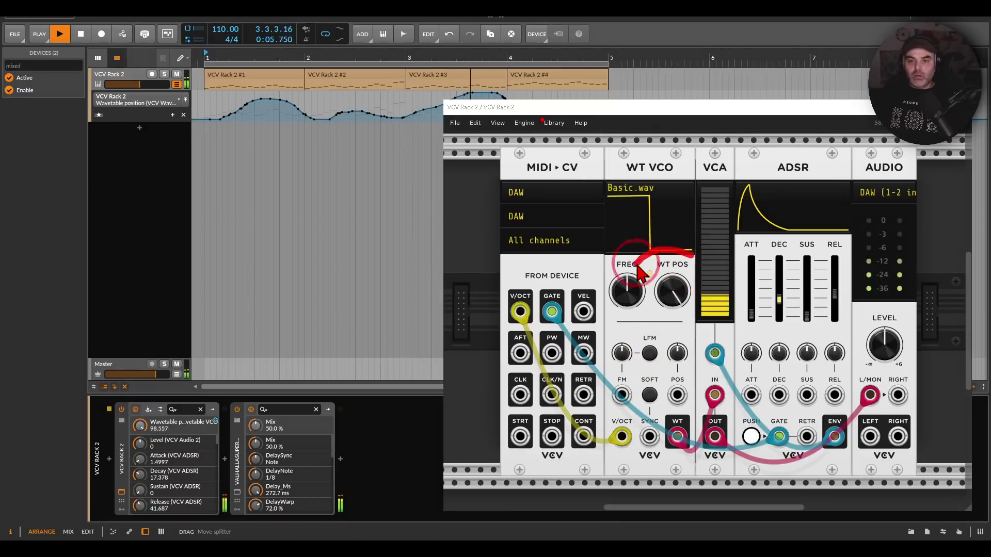
{"action": "left_click_drag", "start_coordinate": [636, 264], "coordinate": [686, 265]}
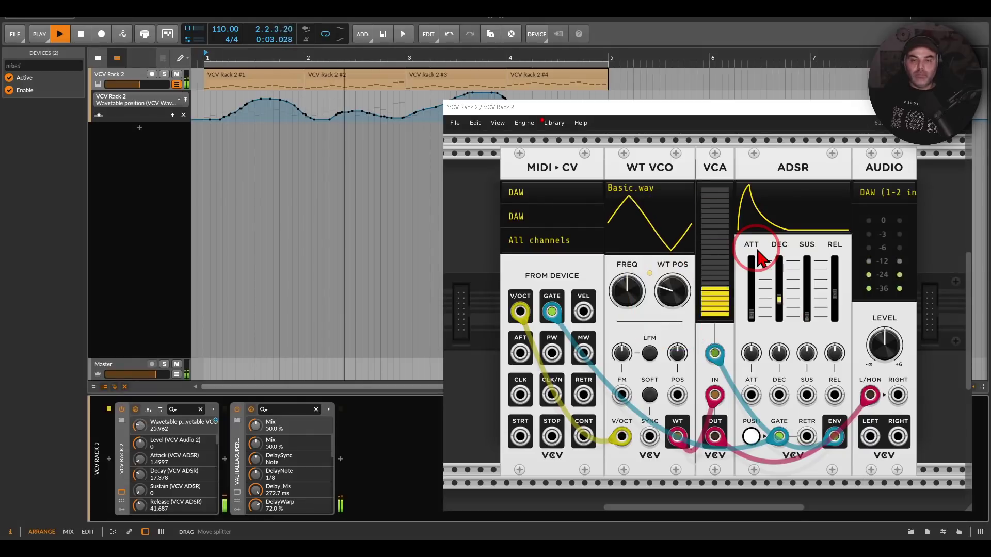
- Keep the wavetable position in its own automation lane, target the main lane to the ADSR's decay and close the plug-in window
{"action": "left_click", "coordinate": [172, 114]}
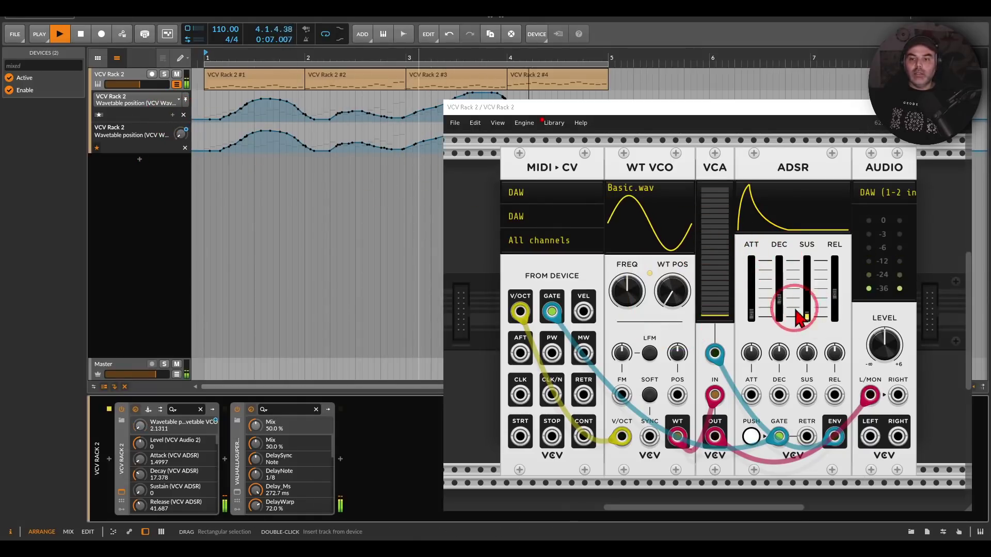
{"action": "left_click", "coordinate": [779, 305]}
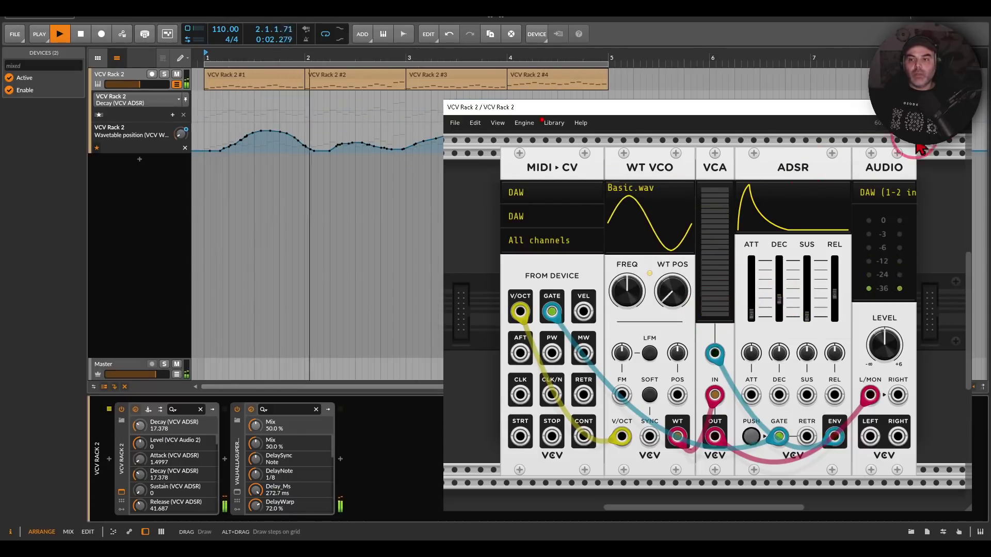
{"action": "left_click", "coordinate": [966, 108]}
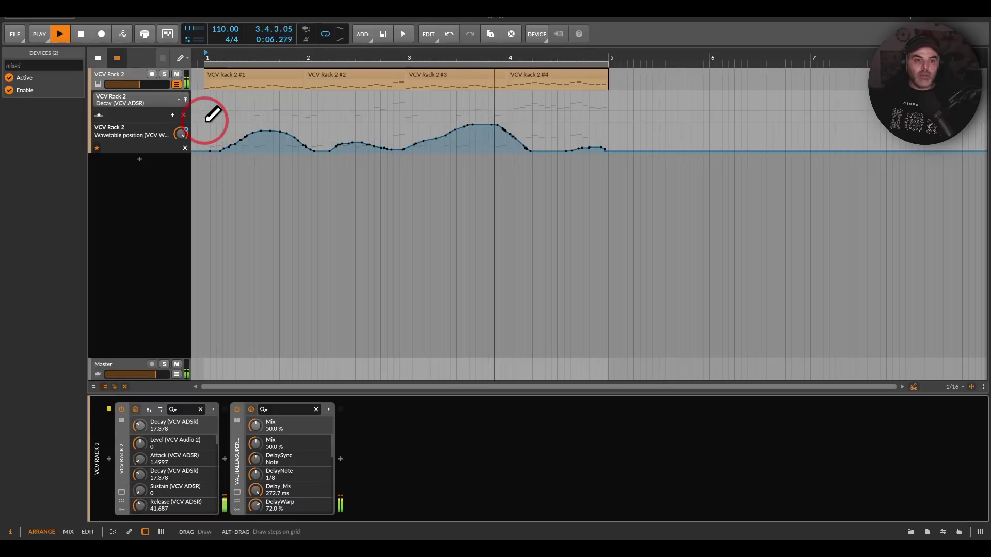
- Draw a freehand ADSR decay automation curve with several peaks across bars 1 to 4 and reopen the plug-in window
{"action": "mouse_move", "coordinate": [207, 120]}
{"action": "left_mouse_down"}
{"action": "mouse_move", "coordinate": [241, 100]}
{"action": "mouse_move", "coordinate": [283, 119]}
{"action": "mouse_move", "coordinate": [591, 103]}
{"action": "mouse_move", "coordinate": [610, 119]}
{"action": "left_mouse_up"}
{"action": "left_click", "coordinate": [98, 77]}
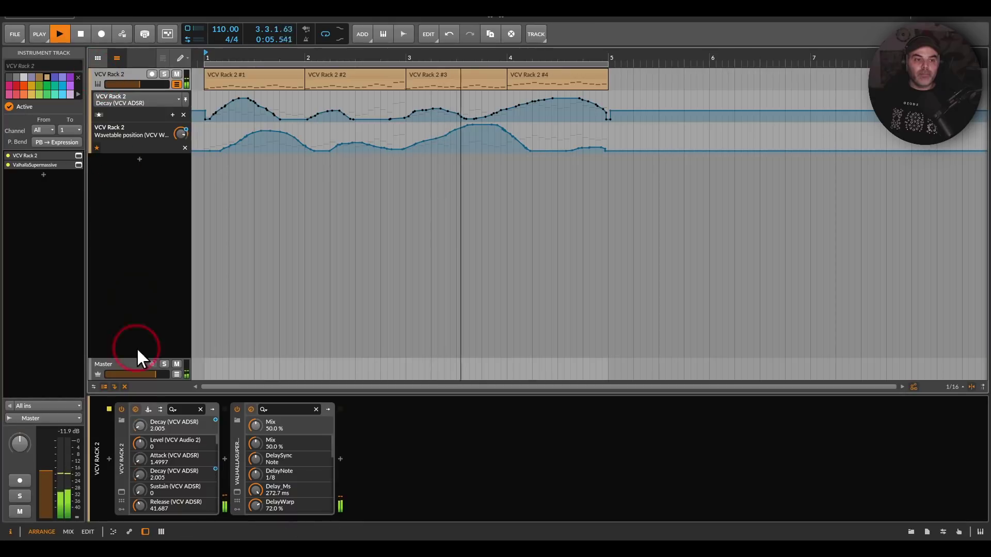
{"action": "left_click", "coordinate": [121, 492]}
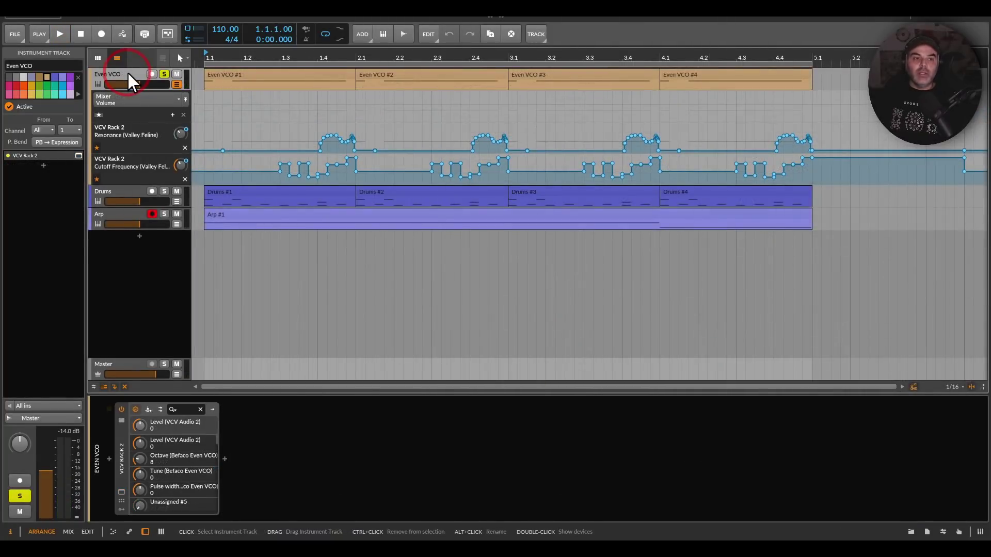
- In the three-track project, open the Even VCO track's VCV Rack 2 window and start playback
{"action": "double_click", "coordinate": [128, 73]}
{"action": "left_click", "coordinate": [122, 491]}
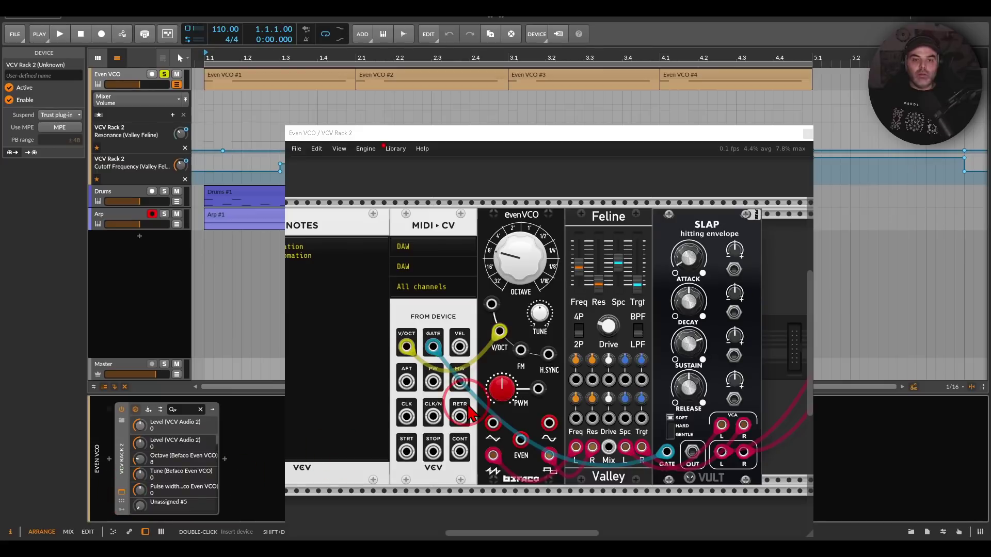
{"action": "mouse_move", "coordinate": [645, 196]}
{"action": "left_mouse_down"}
{"action": "mouse_move", "coordinate": [446, 258]}
{"action": "mouse_move", "coordinate": [653, 263]}
{"action": "left_mouse_up"}
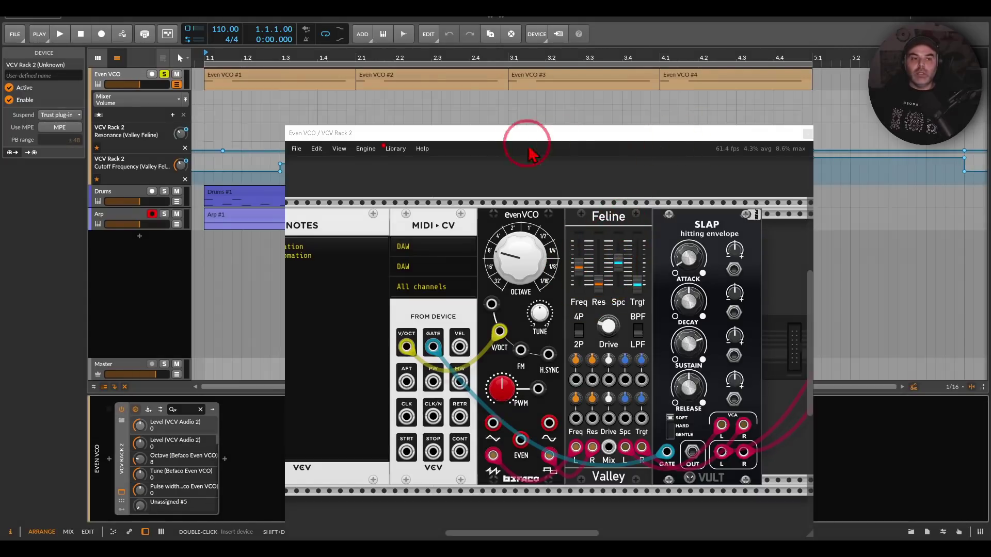
{"action": "left_click", "coordinate": [61, 33]}
- Move the plug-in window to examine the Feline filter's resonance and cutoff frequency automation, and close the window
{"action": "left_click_drag", "start_coordinate": [597, 137], "coordinate": [557, 261]}
{"action": "mouse_move", "coordinate": [843, 110]}
{"action": "left_mouse_down"}
{"action": "mouse_move", "coordinate": [270, 150]}
{"action": "mouse_move", "coordinate": [658, 214]}
{"action": "mouse_move", "coordinate": [836, 111]}
{"action": "mouse_move", "coordinate": [841, 149]}
{"action": "left_mouse_up"}
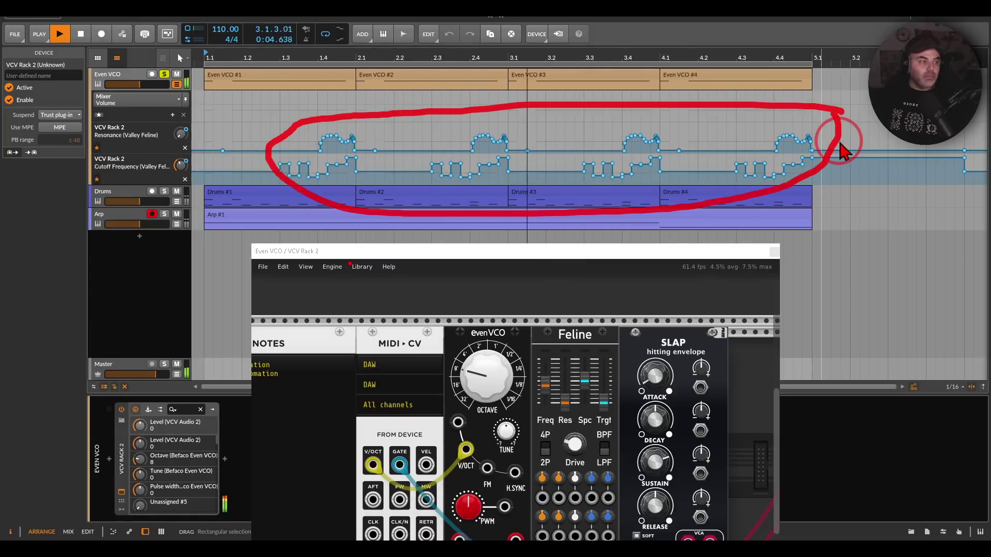
{"action": "key", "text": "Escape"}
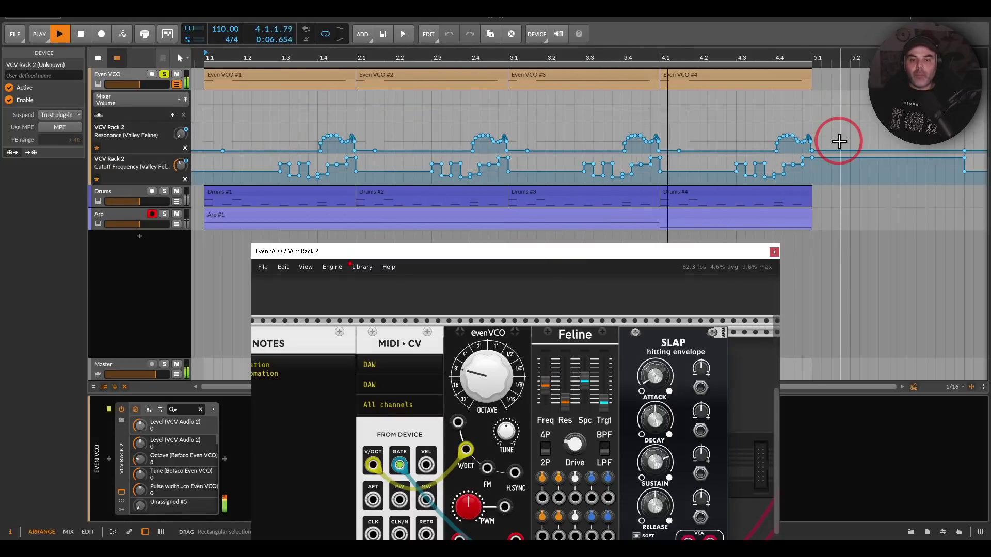
{"action": "left_click_drag", "start_coordinate": [533, 254], "coordinate": [622, 122]}
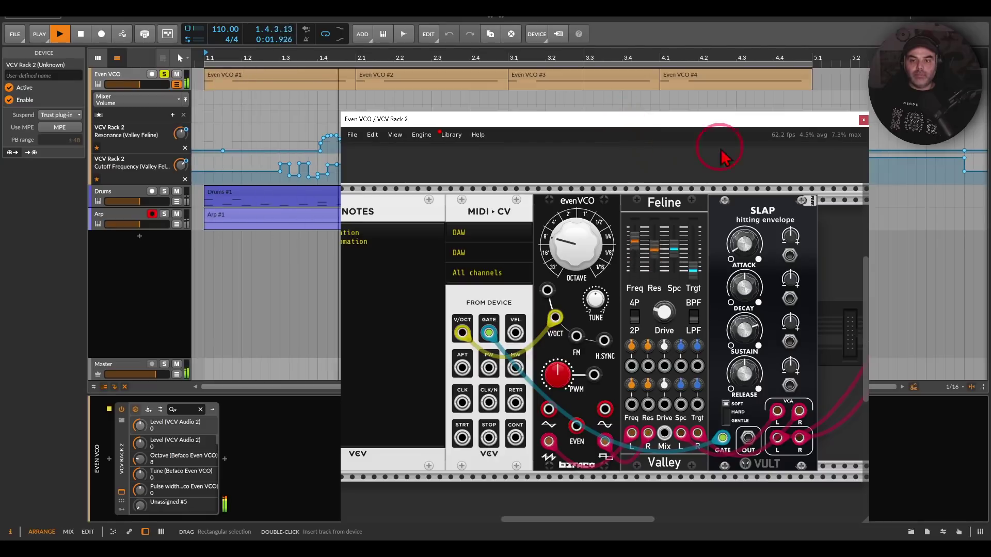
{"action": "left_click", "coordinate": [863, 119]}
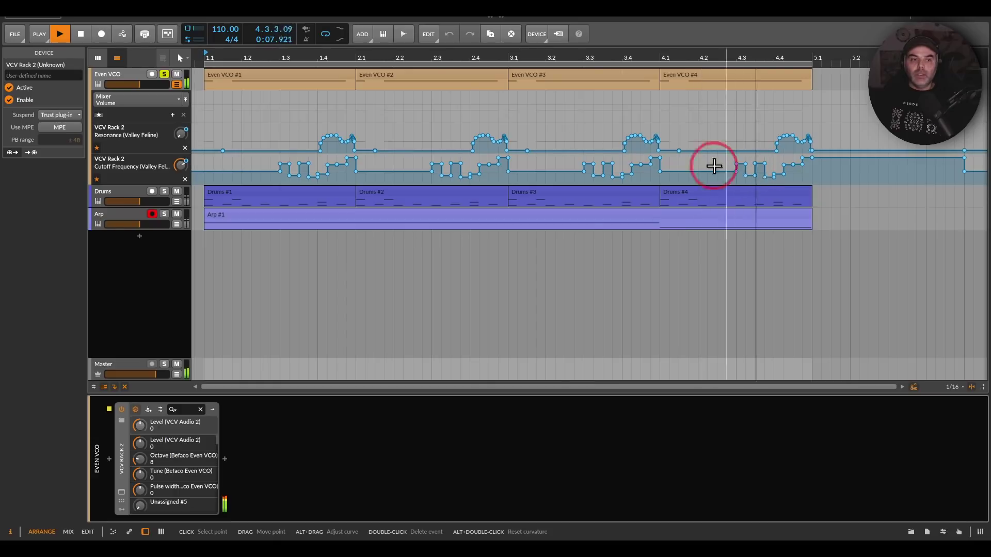
- Hide the Even VCO track's automation lanes, solo the Drums track and show its devices
{"action": "left_click", "coordinate": [177, 83]}
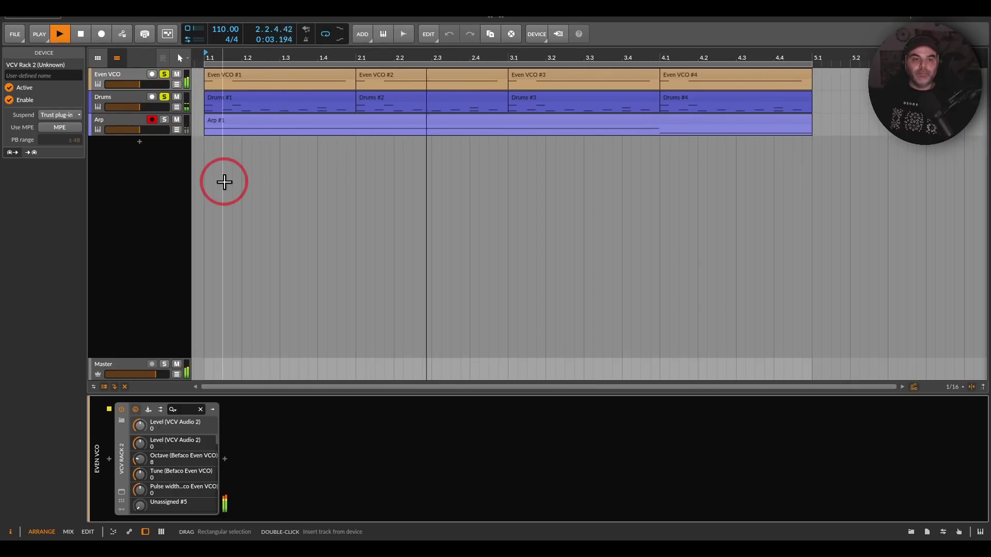
{"action": "left_click", "coordinate": [123, 97]}
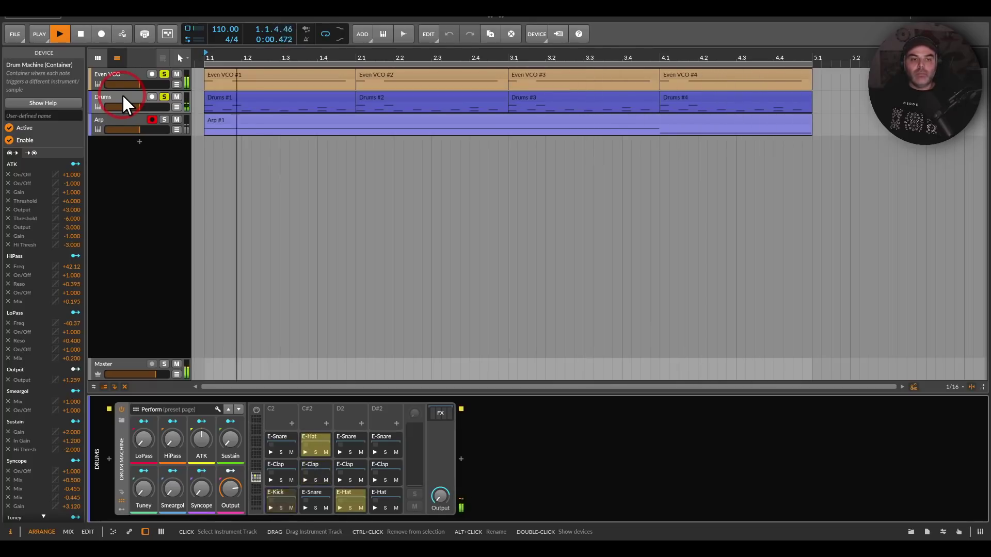
- Show the Arp track's device chain and open its VCV Rack 2 window to examine the patch
{"action": "left_click", "coordinate": [112, 118]}
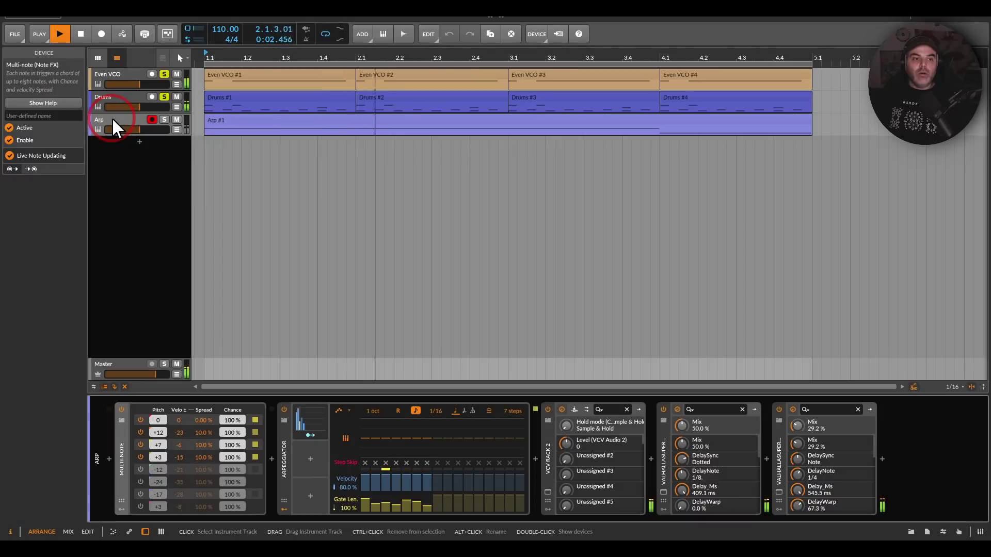
{"action": "left_click", "coordinate": [213, 272]}
{"action": "mouse_move", "coordinate": [506, 424]}
{"action": "left_mouse_down"}
{"action": "mouse_move", "coordinate": [431, 394]}
{"action": "mouse_move", "coordinate": [287, 454]}
{"action": "mouse_move", "coordinate": [511, 438]}
{"action": "left_mouse_up"}
{"action": "left_click", "coordinate": [548, 492]}
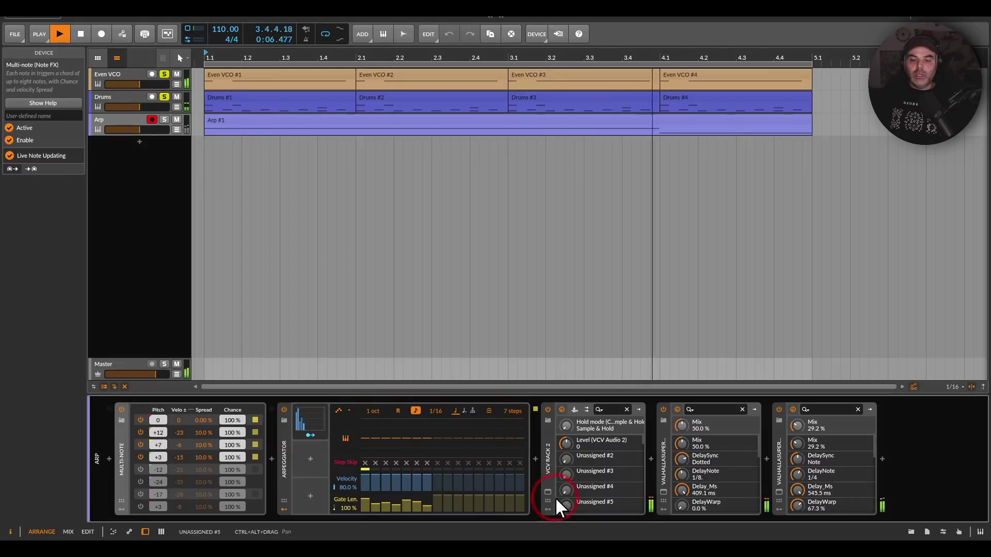
{"action": "left_click_drag", "start_coordinate": [593, 291], "coordinate": [594, 294]}
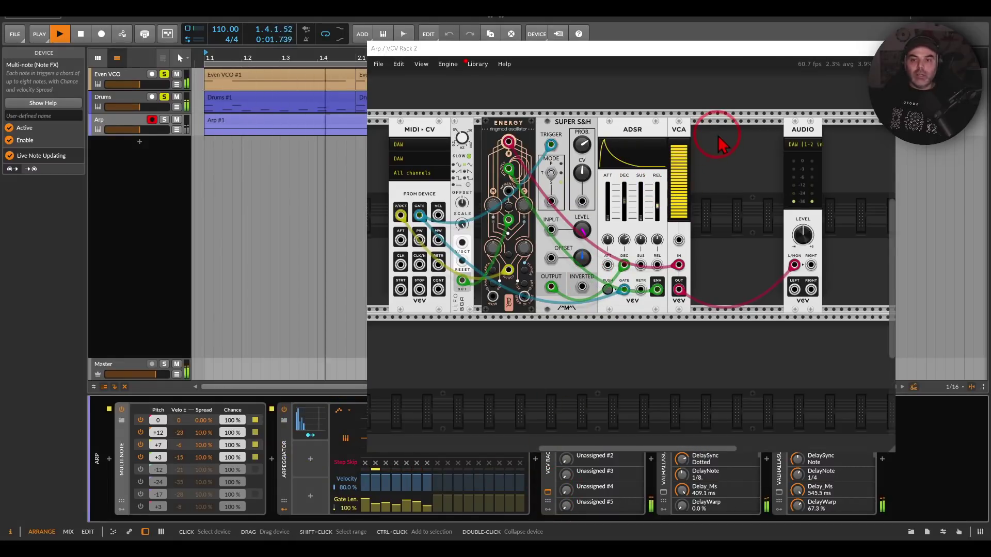
- Show the Arp track's automation lanes, examine the VCA level automation against the module and close the plug-in window
{"action": "left_click", "coordinate": [176, 130]}
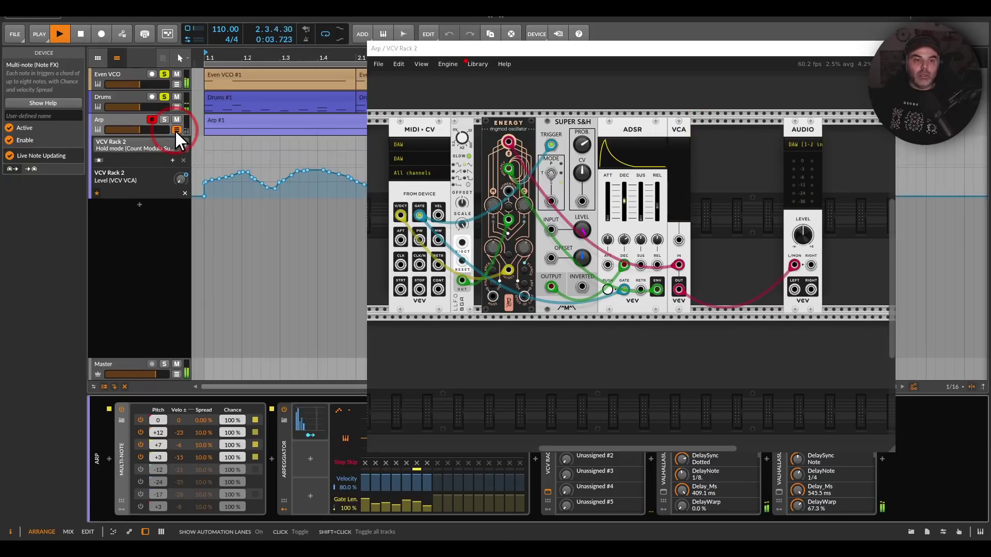
{"action": "mouse_move", "coordinate": [717, 122]}
{"action": "left_mouse_down"}
{"action": "mouse_move", "coordinate": [638, 211]}
{"action": "mouse_move", "coordinate": [745, 170]}
{"action": "mouse_move", "coordinate": [717, 123]}
{"action": "left_mouse_up"}
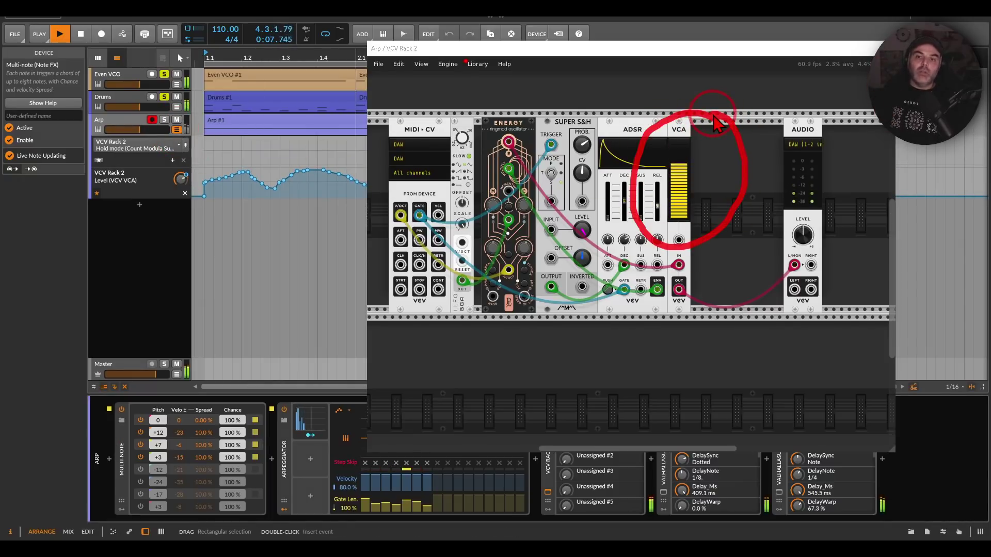
{"action": "key", "text": "Escape"}
{"action": "left_click", "coordinate": [884, 48]}
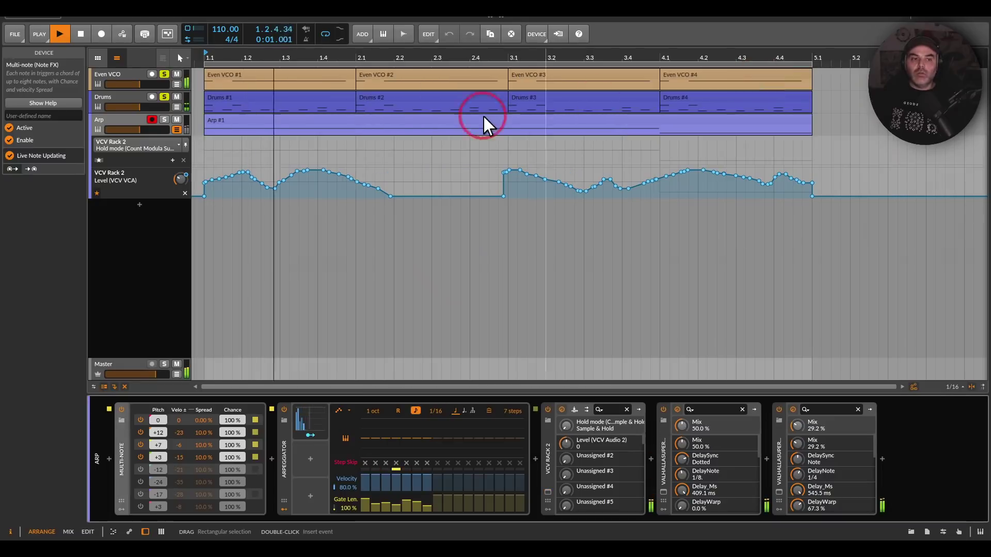
- Solo the Arp track and reopen its VCV Rack 2 window to watch the patch play
{"action": "left_click", "coordinate": [164, 119]}
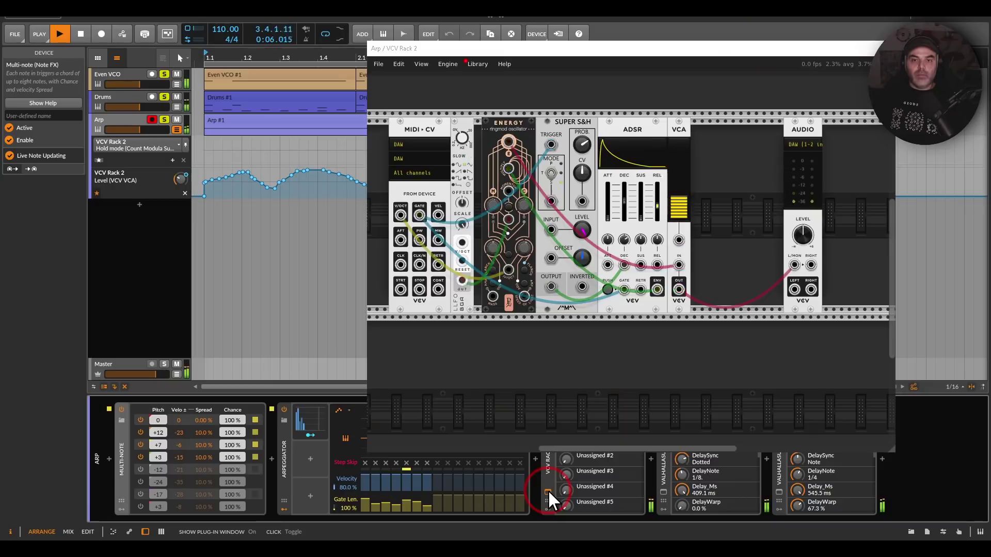
{"action": "left_click", "coordinate": [547, 490]}
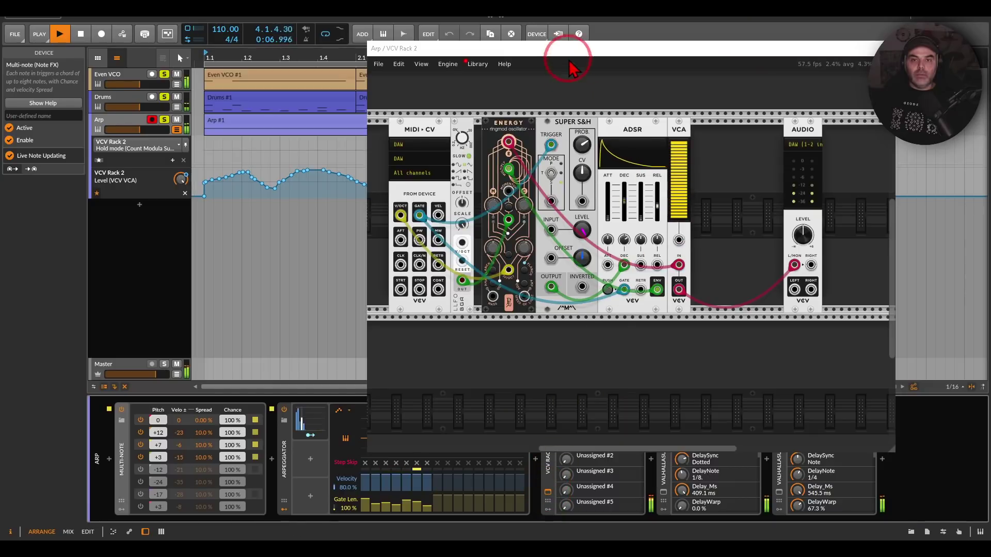
{"action": "mouse_move", "coordinate": [666, 41]}
{"action": "left_mouse_down"}
{"action": "mouse_move", "coordinate": [652, 31]}
{"action": "mouse_move", "coordinate": [656, 44]}
{"action": "left_mouse_up"}
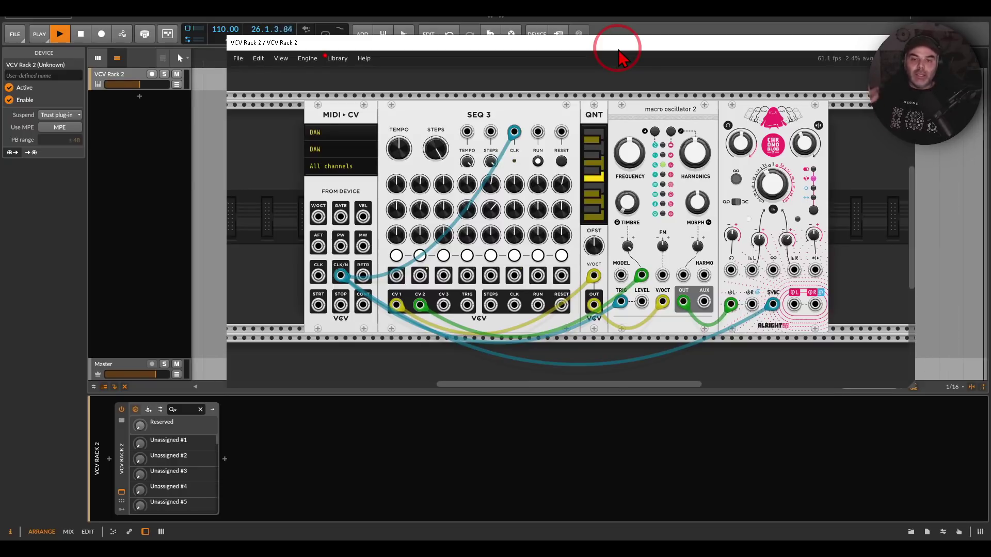
- In the SEQ 3 and macro oscillator 2 patch, search the module browser for "audio" and add an Audio 16 module beside the Chronoblob
{"action": "mouse_move", "coordinate": [564, 101]}
{"action": "left_mouse_down"}
{"action": "mouse_move", "coordinate": [415, 136]}
{"action": "mouse_move", "coordinate": [539, 116]}
{"action": "left_mouse_up"}
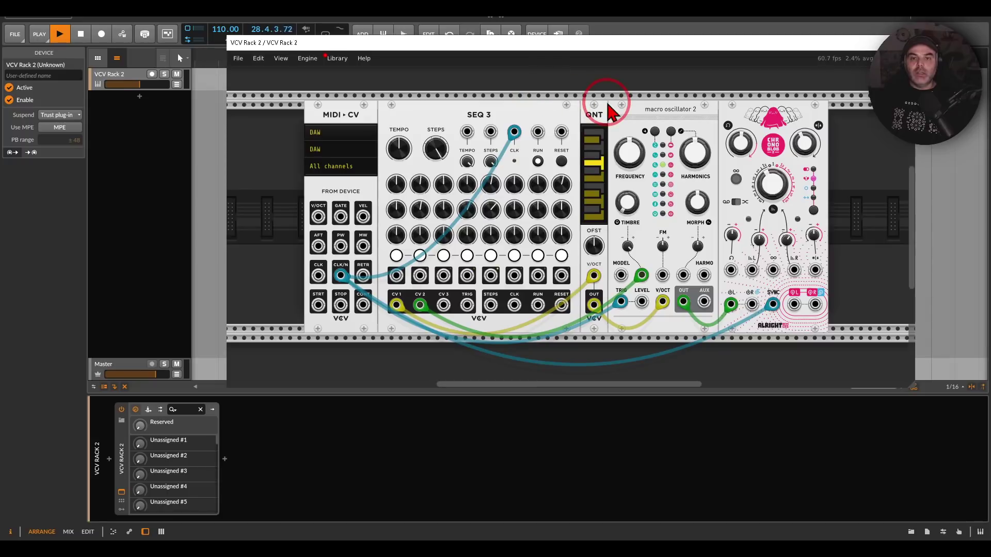
{"action": "left_click_drag", "start_coordinate": [661, 115], "coordinate": [421, 122]}
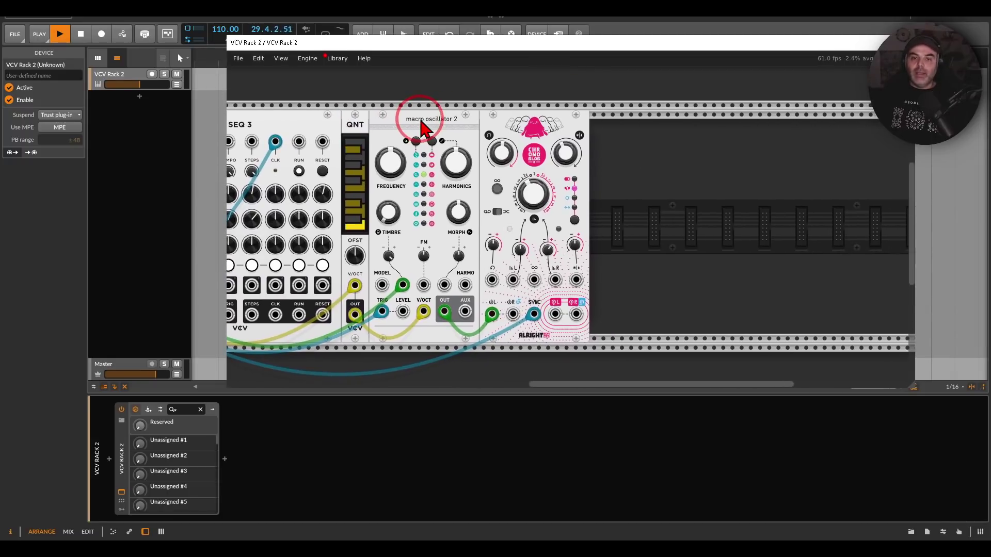
{"action": "double_click", "coordinate": [649, 193]}
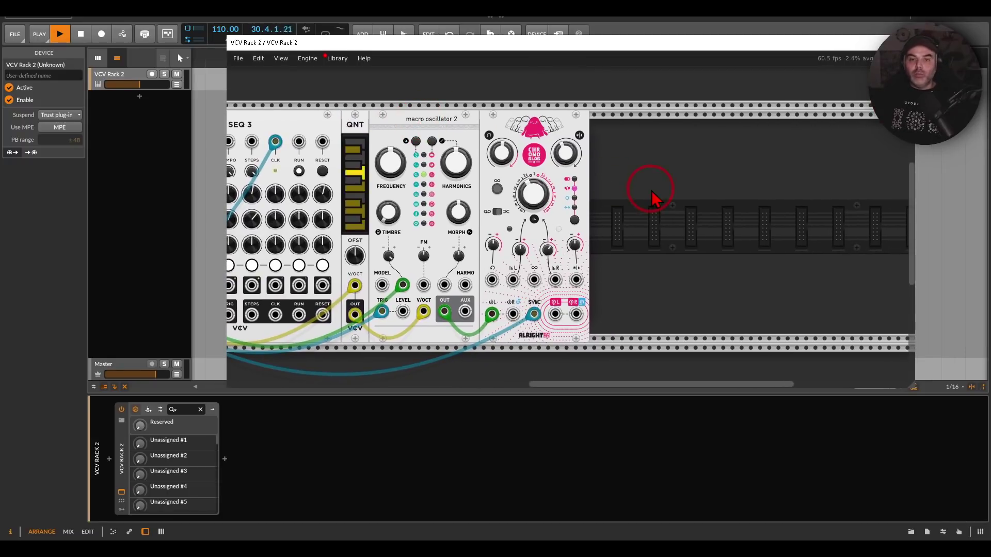
{"action": "type", "text": "audio"}
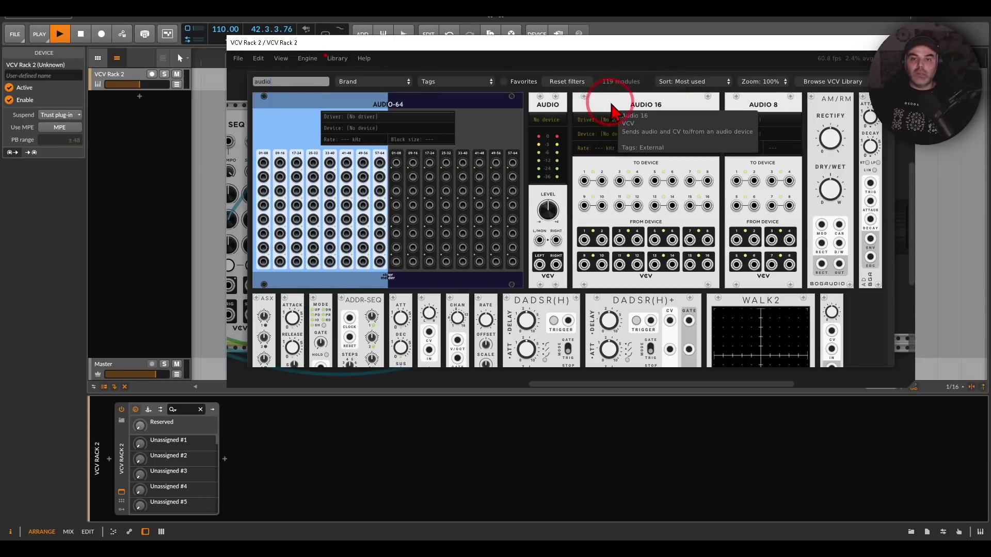
{"action": "left_click_drag", "start_coordinate": [598, 108], "coordinate": [697, 142]}
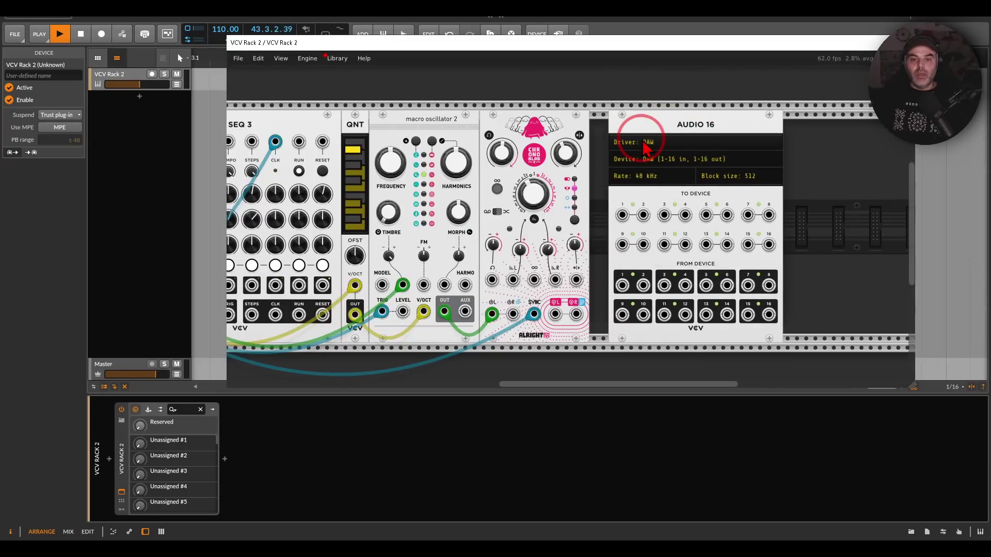
- Patch the Chronoblob's left and right outputs to Audio 16's device inputs 1 and 2 with red cables and set the modules flush
{"action": "right_click", "coordinate": [555, 313]}
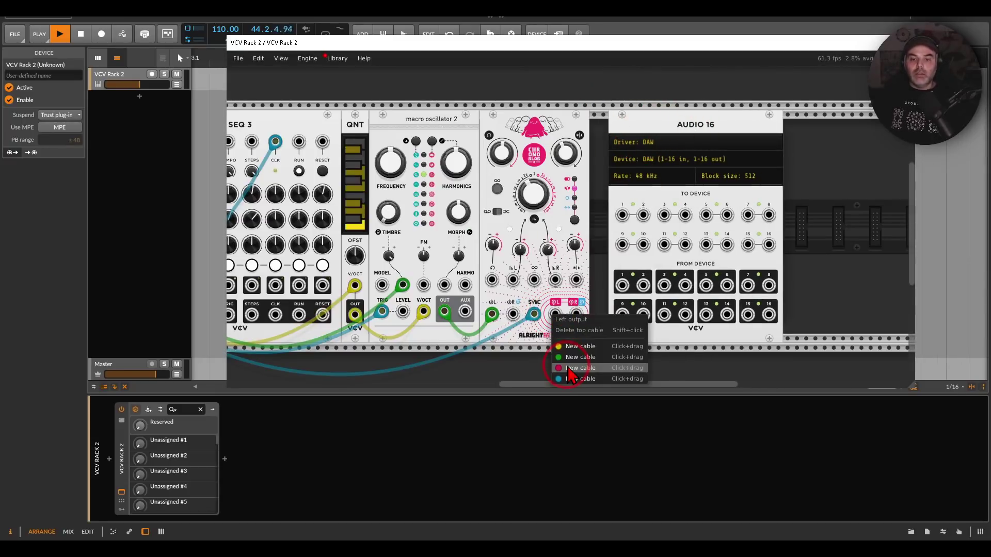
{"action": "left_click_drag", "start_coordinate": [568, 376], "coordinate": [622, 215]}
{"action": "right_click", "coordinate": [643, 215]}
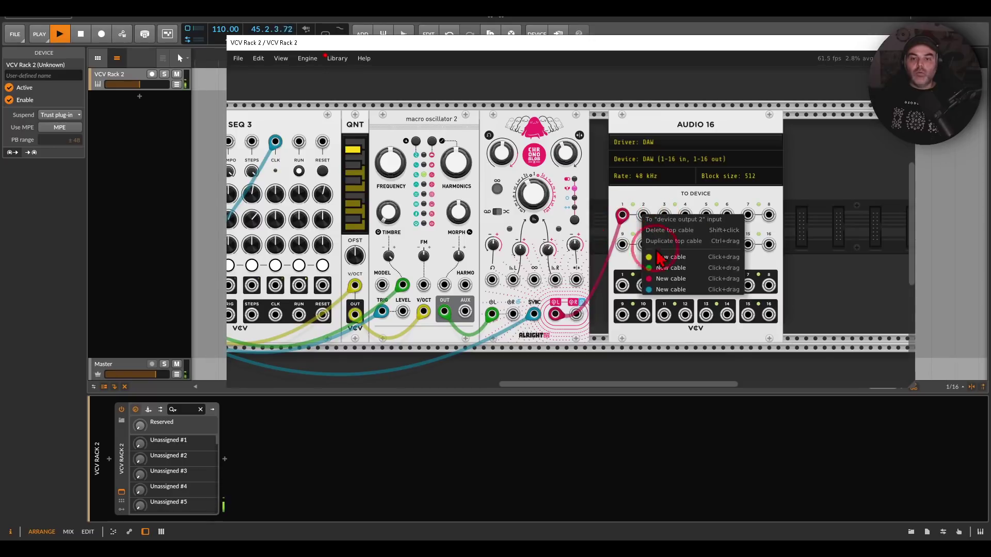
{"action": "left_click_drag", "start_coordinate": [663, 287], "coordinate": [576, 314]}
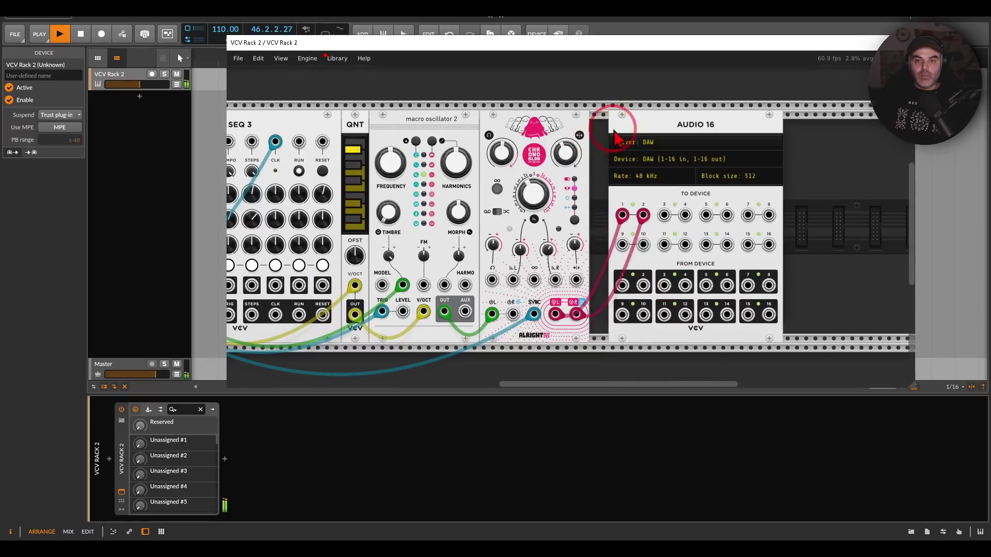
{"action": "left_click_drag", "start_coordinate": [627, 128], "coordinate": [609, 130]}
- Close the plug-in window and select the VCV Rack 2 track in the arranger
{"action": "left_click_drag", "start_coordinate": [487, 93], "coordinate": [630, 92]}
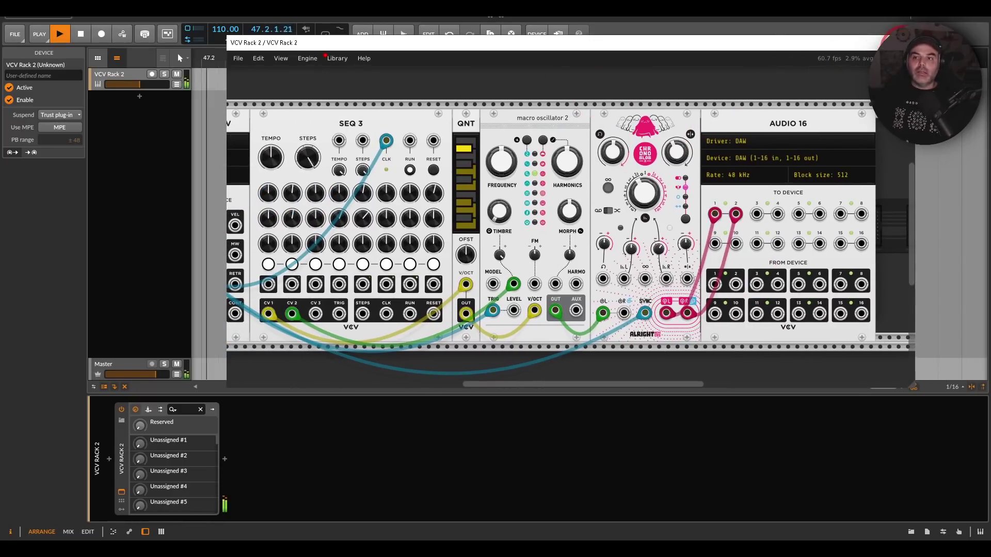
{"action": "left_click", "coordinate": [904, 42]}
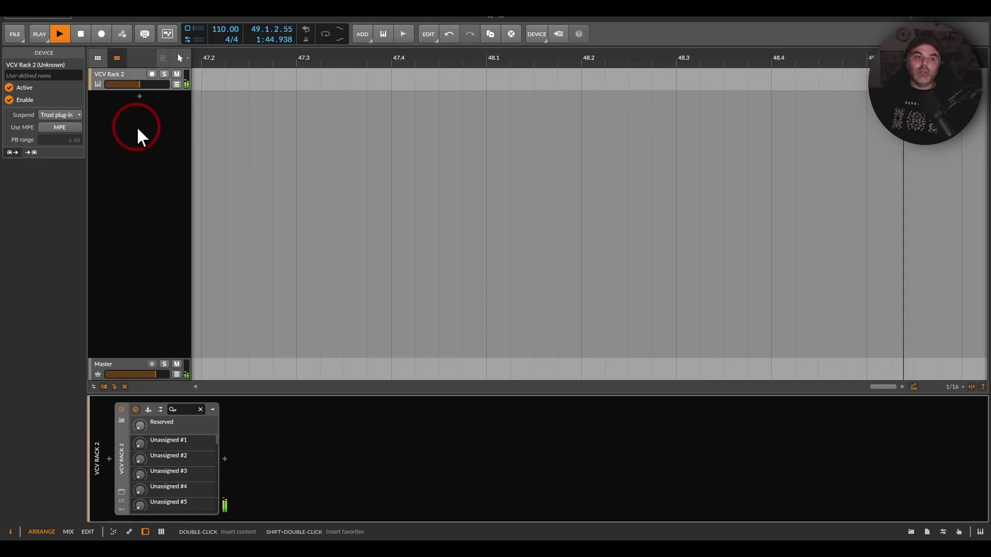
{"action": "left_click", "coordinate": [99, 75]}
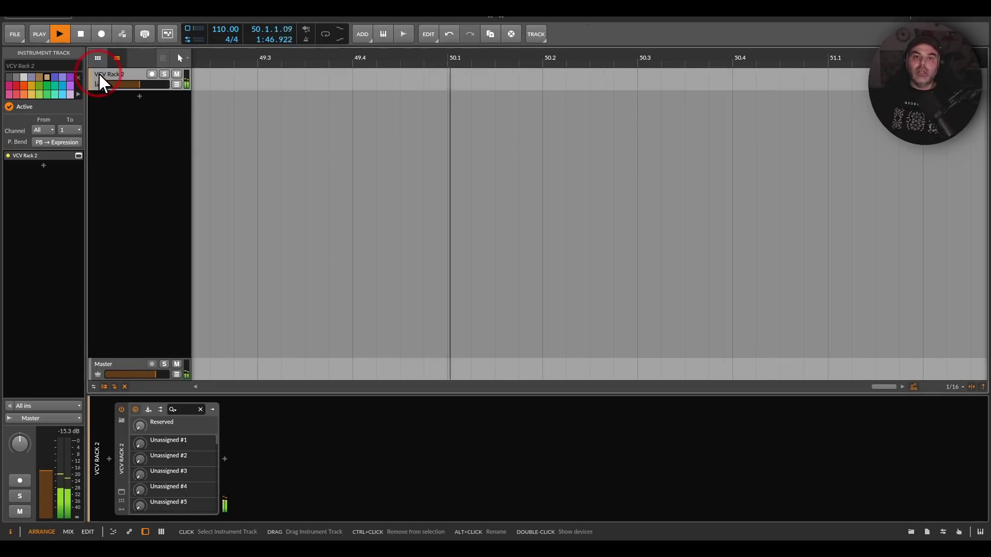
- Add an audio track below the VCV Rack 2 track and set the VCV Rack 2 track's destination to No output
{"action": "left_click", "coordinate": [124, 126]}
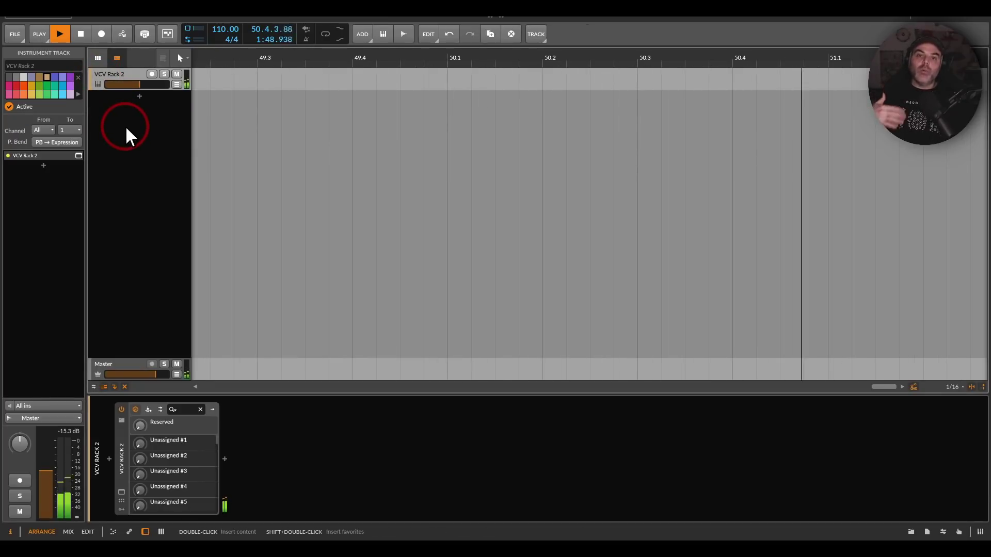
{"action": "left_click", "coordinate": [400, 38]}
{"action": "left_click", "coordinate": [123, 73]}
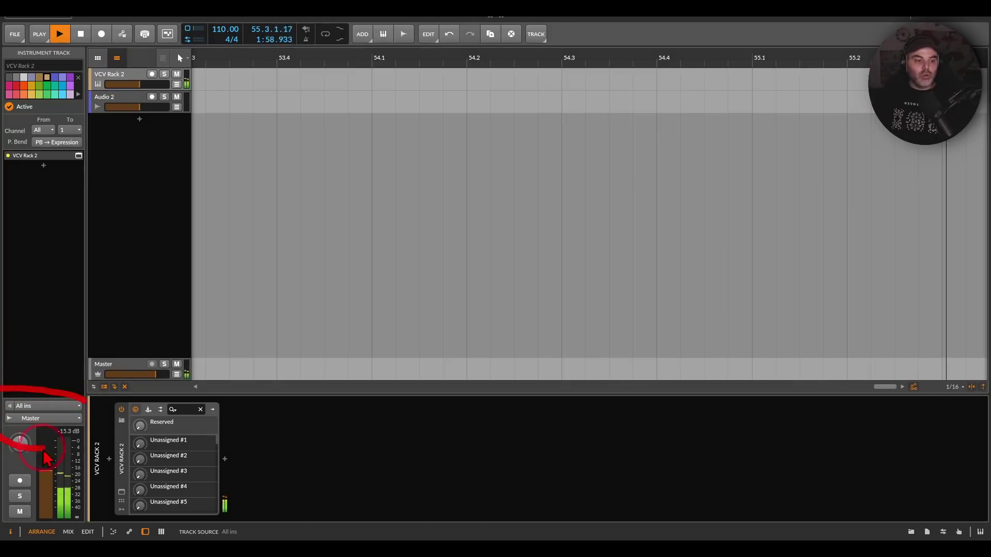
{"action": "left_click", "coordinate": [70, 418]}
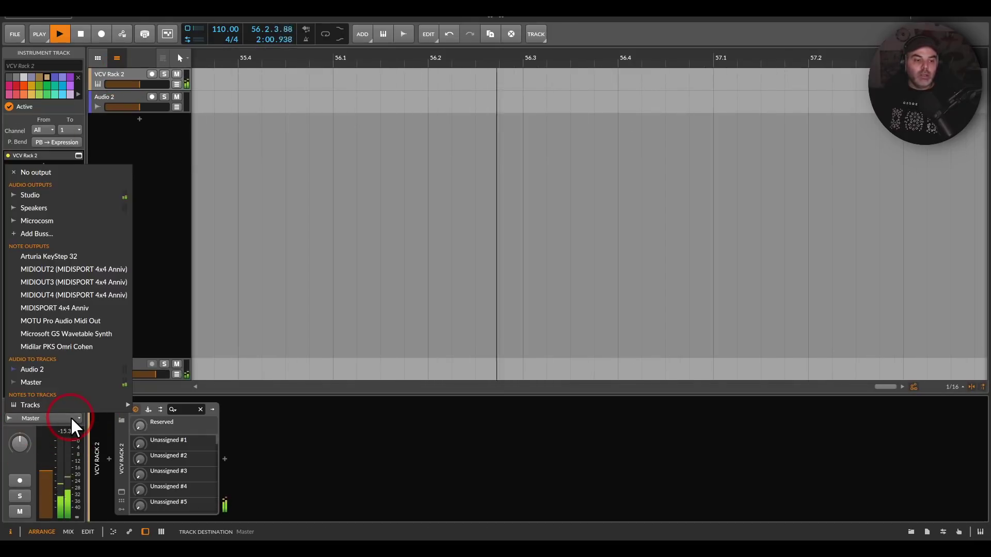
{"action": "left_click", "coordinate": [61, 175]}
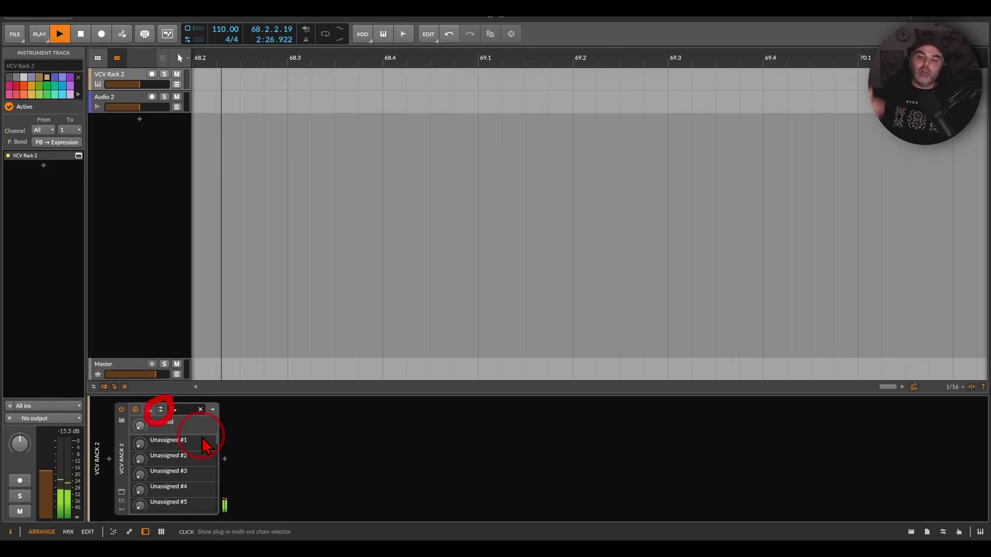
- Show the VCV Rack 2 plug-in's multi-out chains and add all the missing output chains
{"action": "left_click", "coordinate": [160, 409]}
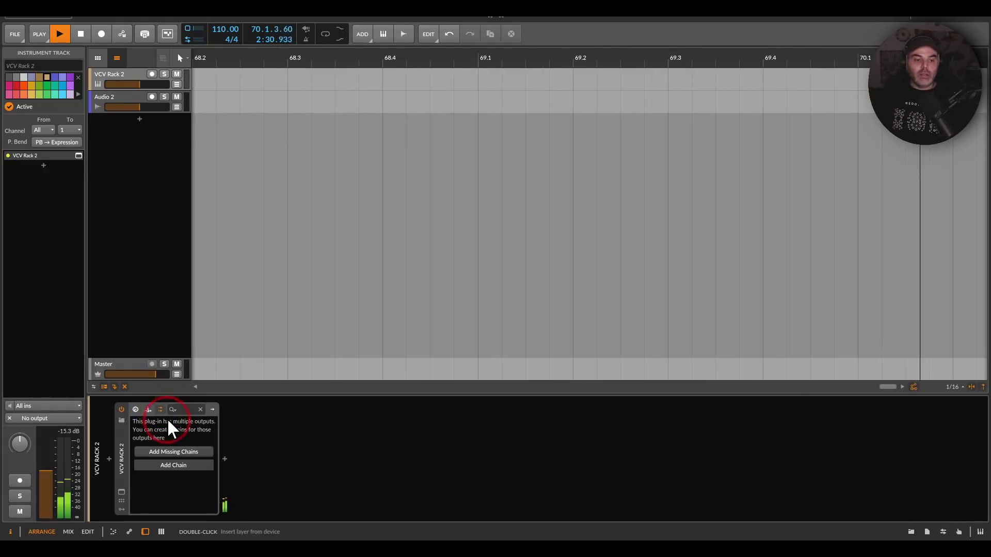
{"action": "left_click", "coordinate": [184, 451]}
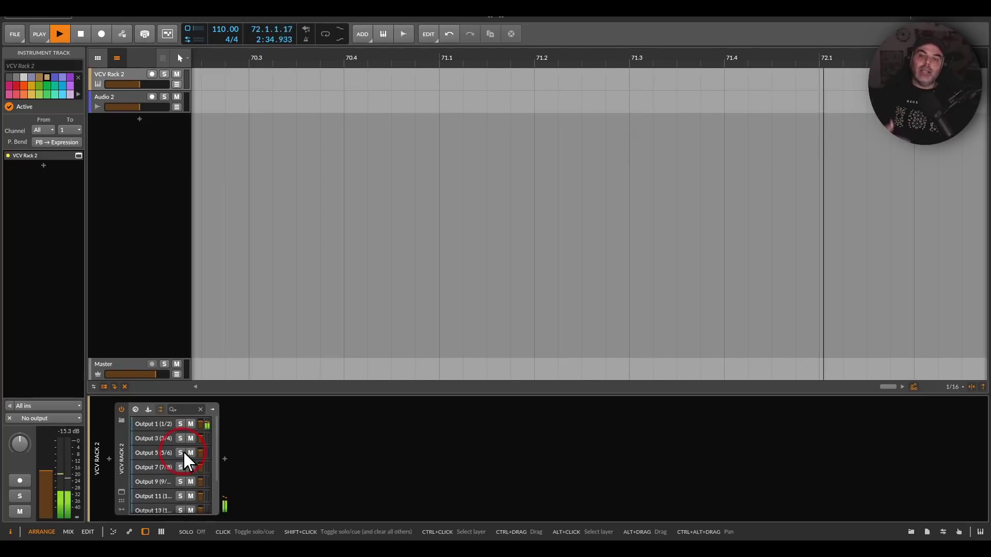
{"action": "left_click", "coordinate": [555, 231]}
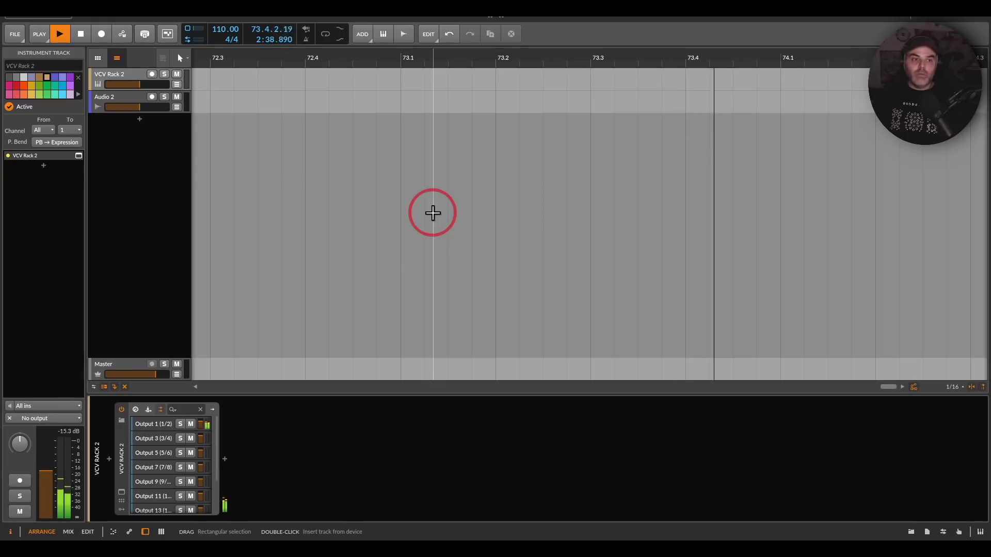
- Set the Audio 2 track's source to VCV Rack 2's Output 1 (1/2) (POST) and turn on its input monitoring
{"action": "left_click", "coordinate": [125, 96]}
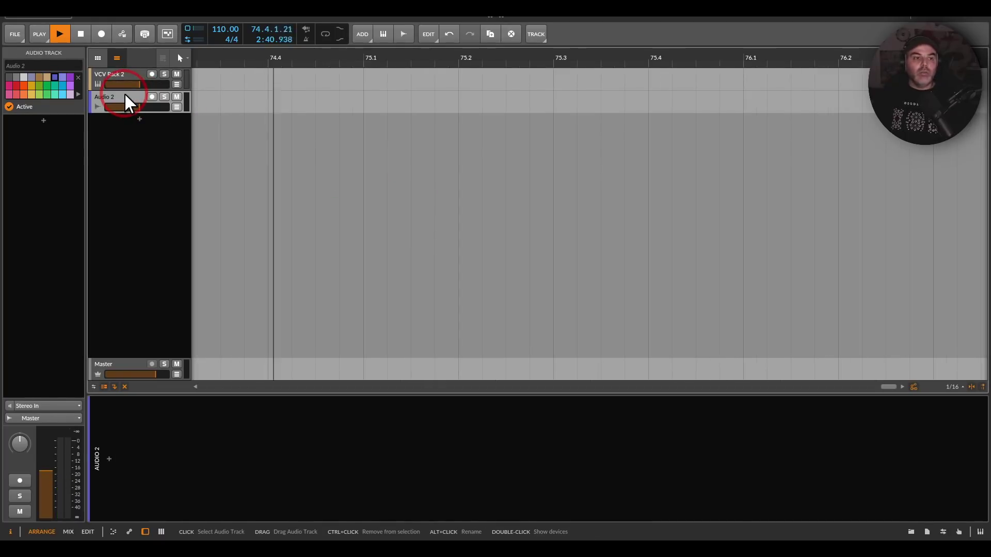
{"action": "left_click", "coordinate": [39, 403]}
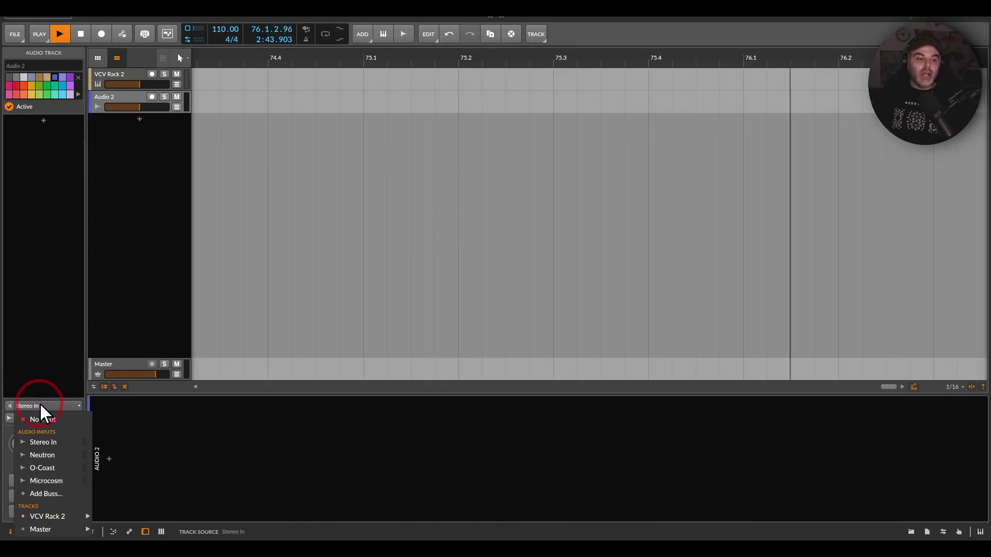
{"action": "left_click", "coordinate": [50, 515]}
{"action": "left_click", "coordinate": [155, 539]}
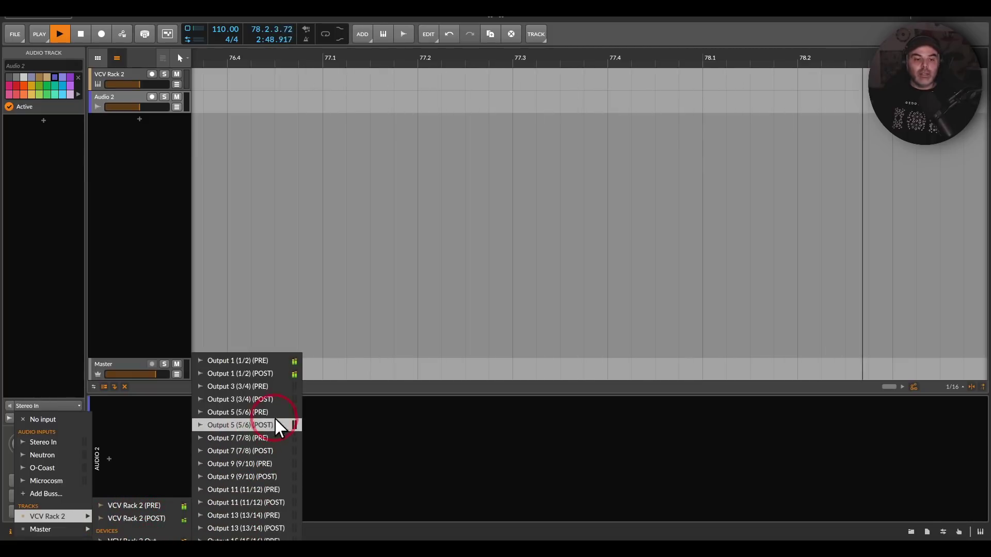
{"action": "left_click", "coordinate": [240, 383]}
{"action": "left_click", "coordinate": [241, 359]}
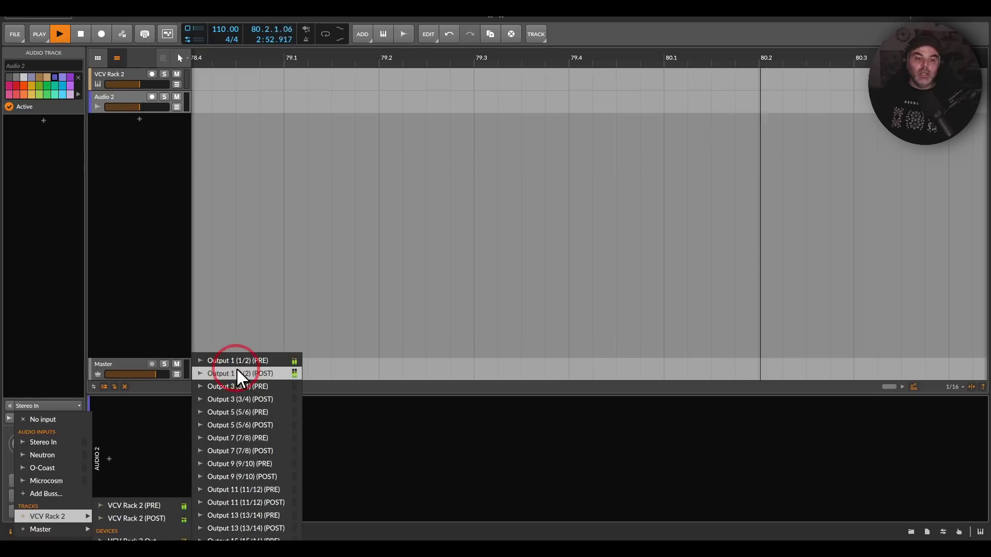
{"action": "left_click", "coordinate": [233, 372]}
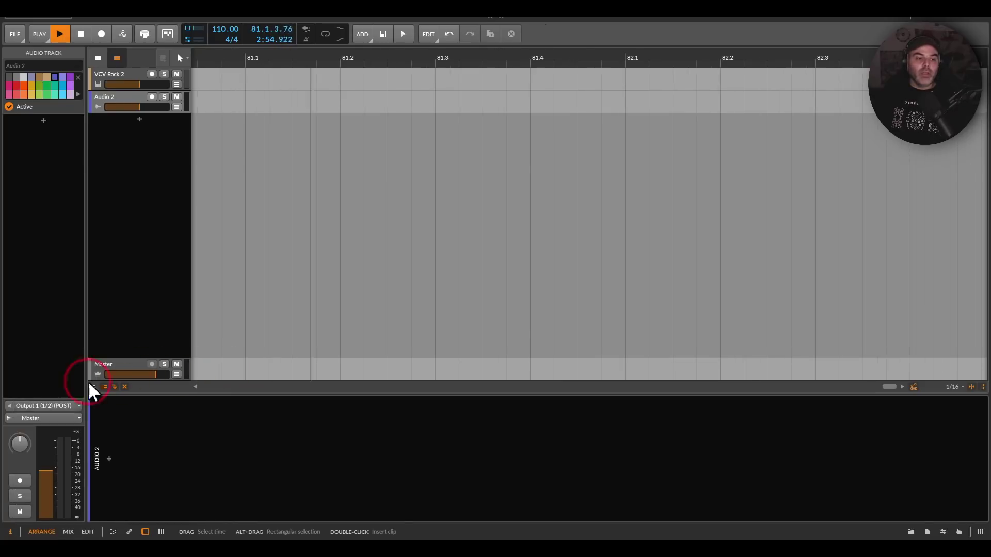
{"action": "left_click", "coordinate": [8, 405]}
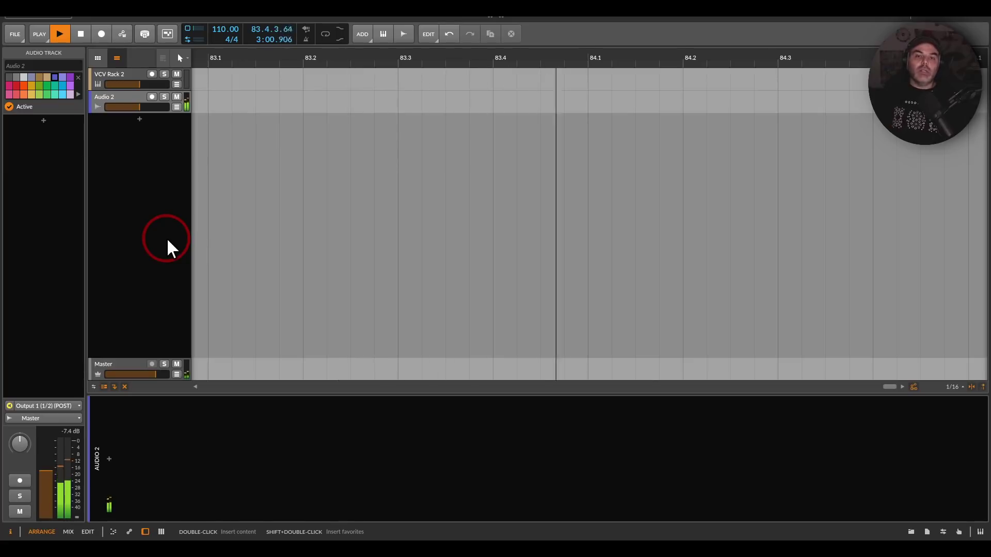
- Reopen the VCV Rack 2 window and compare the cables in Audio 16's device inputs 1 and 2 with the Audio 2 track's source
{"action": "left_click", "coordinate": [108, 78]}
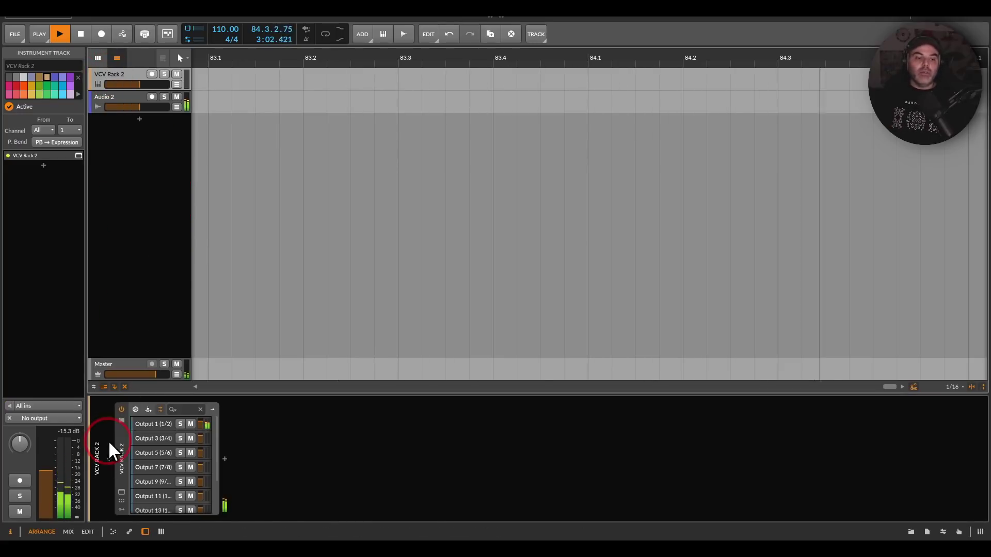
{"action": "left_click", "coordinate": [120, 500]}
{"action": "left_click_drag", "start_coordinate": [604, 355], "coordinate": [390, 369]}
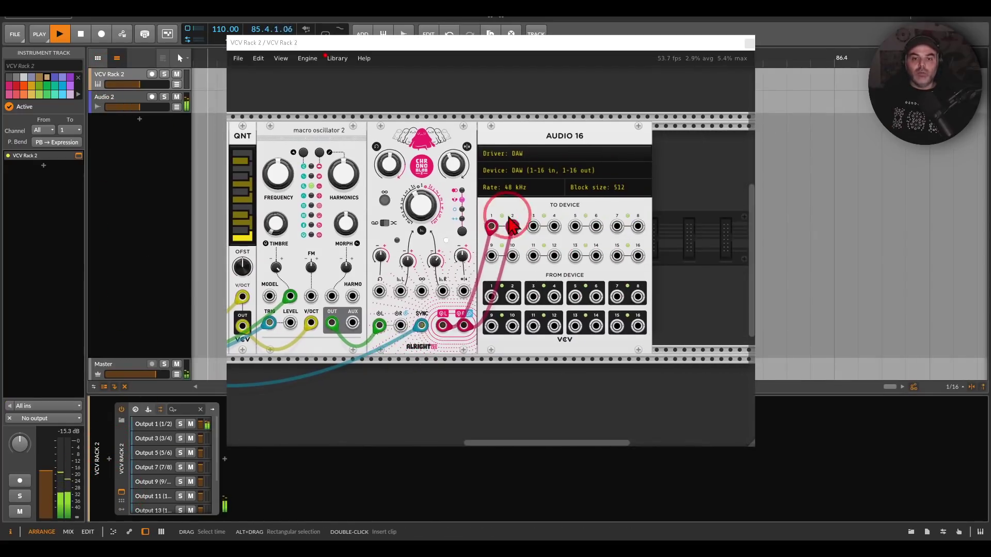
{"action": "mouse_move", "coordinate": [512, 206]}
{"action": "left_mouse_down"}
{"action": "mouse_move", "coordinate": [509, 252]}
{"action": "mouse_move", "coordinate": [521, 203]}
{"action": "left_mouse_up"}
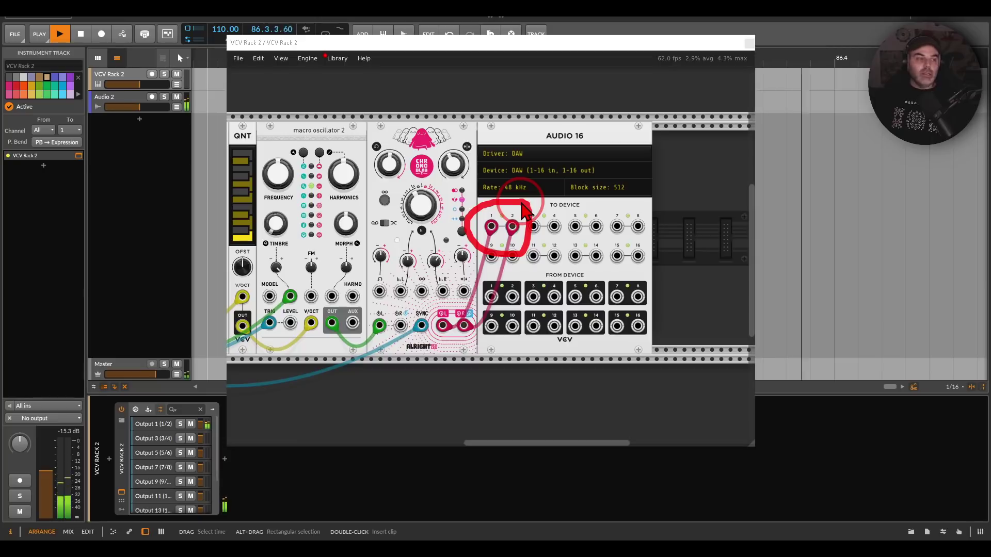
{"action": "left_click", "coordinate": [109, 97]}
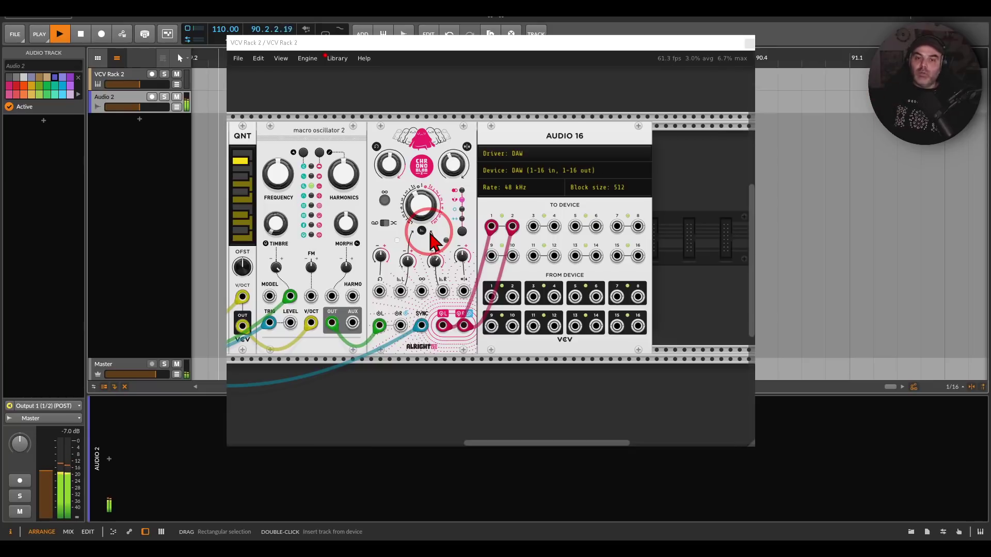
- Move the Chronoblob's cables to Audio 16's device inputs 7 and 8, and set Audio 2's source to Output 7 (7/8) (POST)
{"action": "left_click_drag", "start_coordinate": [491, 226], "coordinate": [638, 226]}
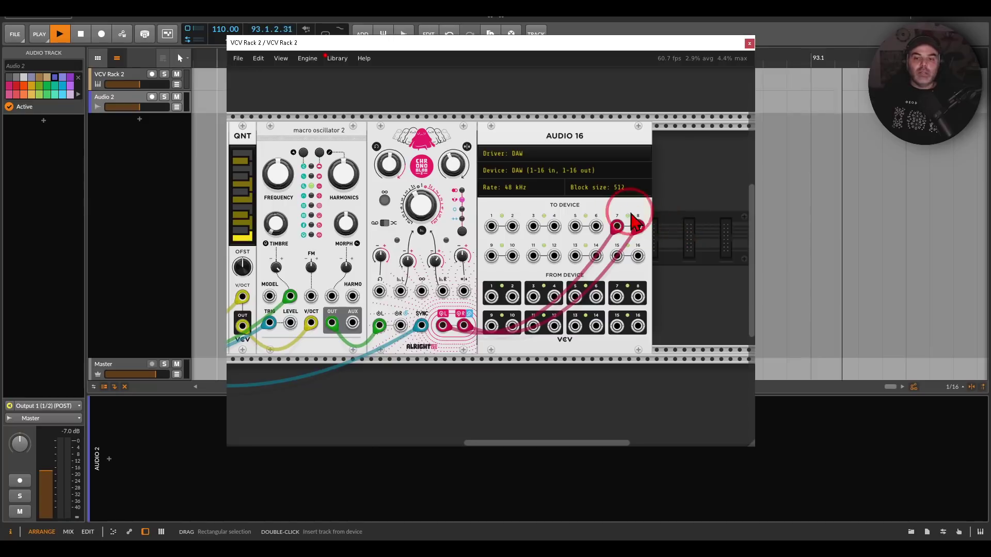
{"action": "left_click", "coordinate": [97, 97]}
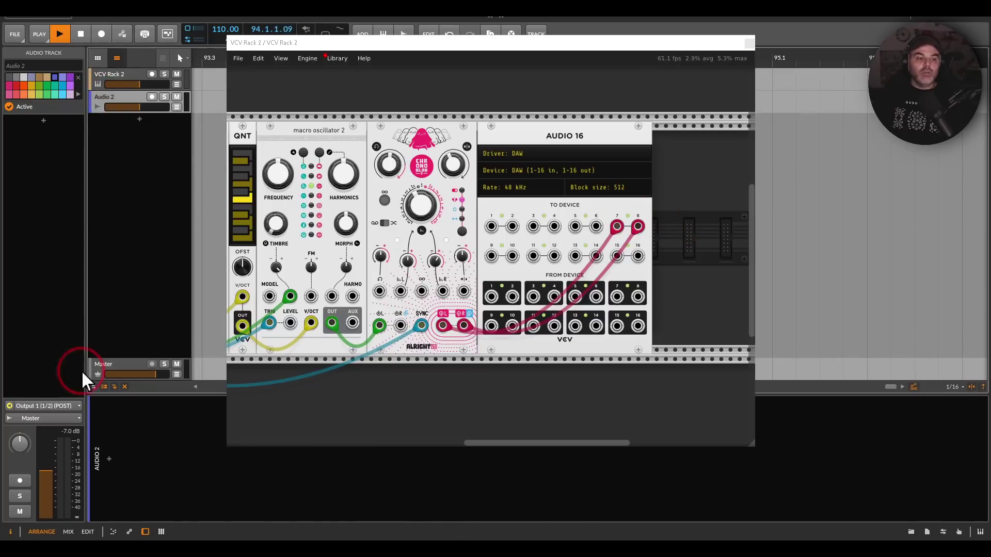
{"action": "left_click", "coordinate": [57, 406]}
{"action": "mouse_move", "coordinate": [66, 513]}
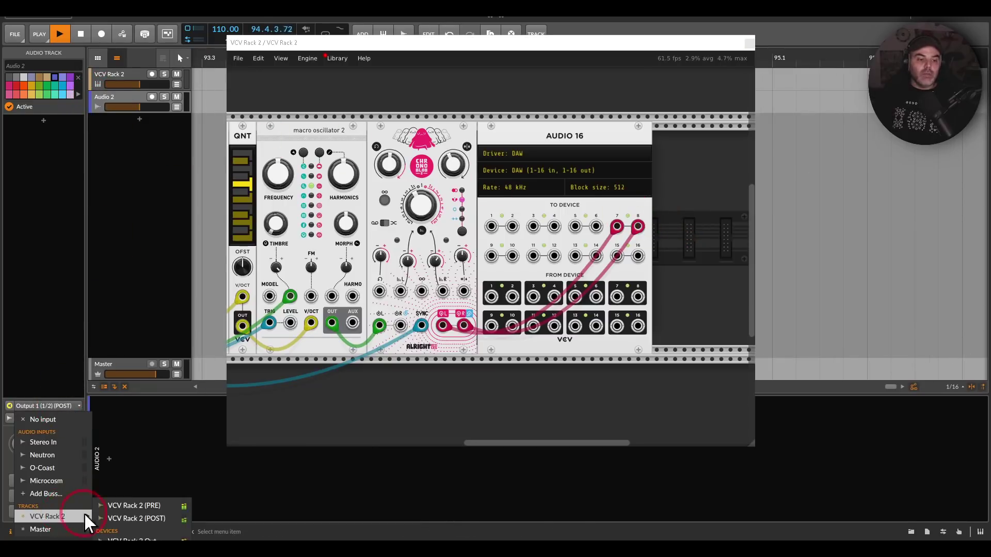
{"action": "mouse_move", "coordinate": [150, 542]}
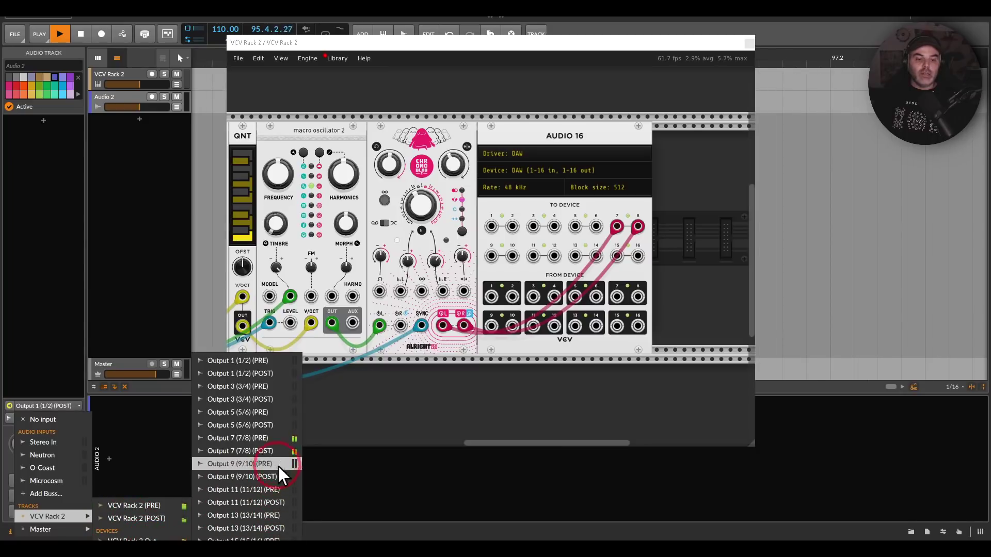
{"action": "left_click", "coordinate": [259, 450]}
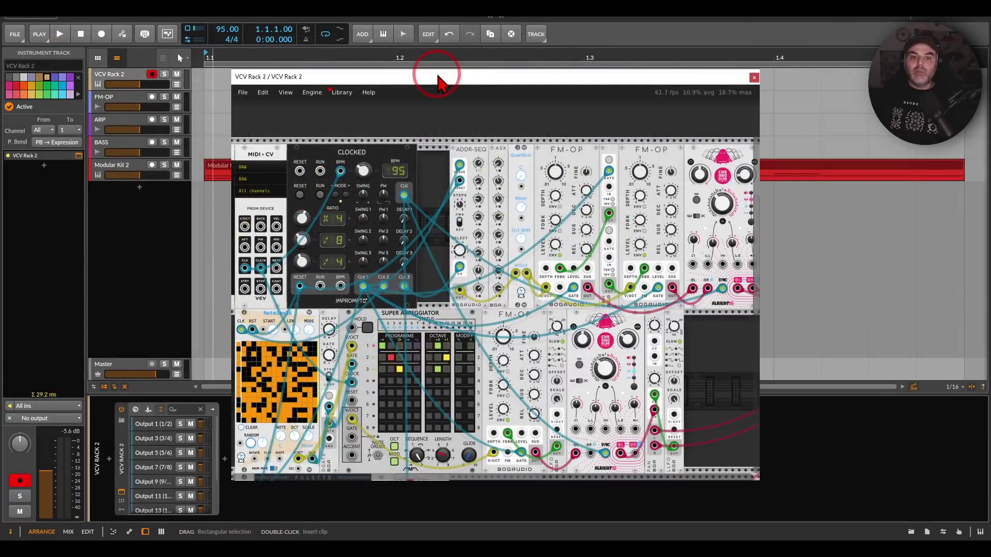
- In the 95 BPM project, examine the patch's Audio 16 connections on device inputs 1 to 6 and the plug-in's output chains
{"action": "left_click_drag", "start_coordinate": [448, 257], "coordinate": [521, 104]}
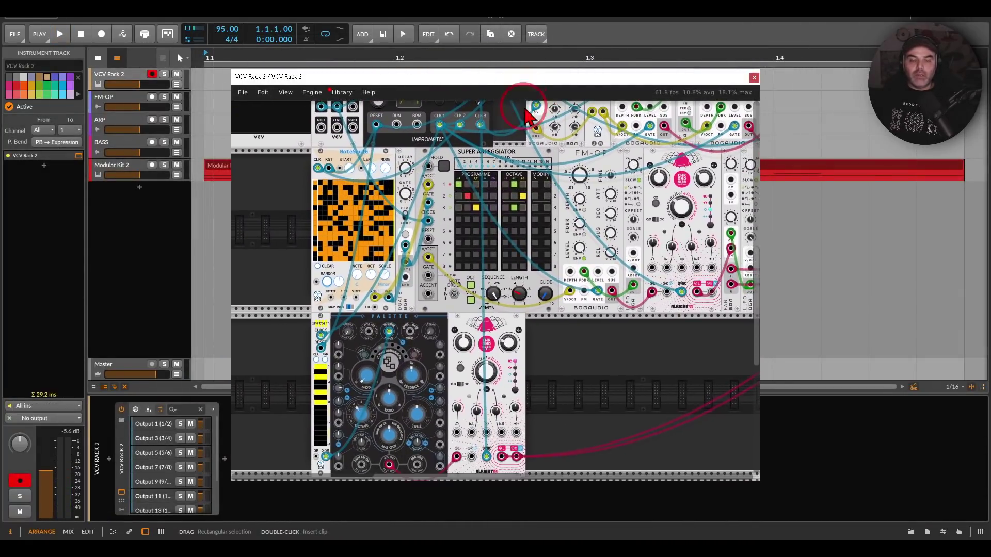
{"action": "left_click_drag", "start_coordinate": [568, 347], "coordinate": [503, 494]}
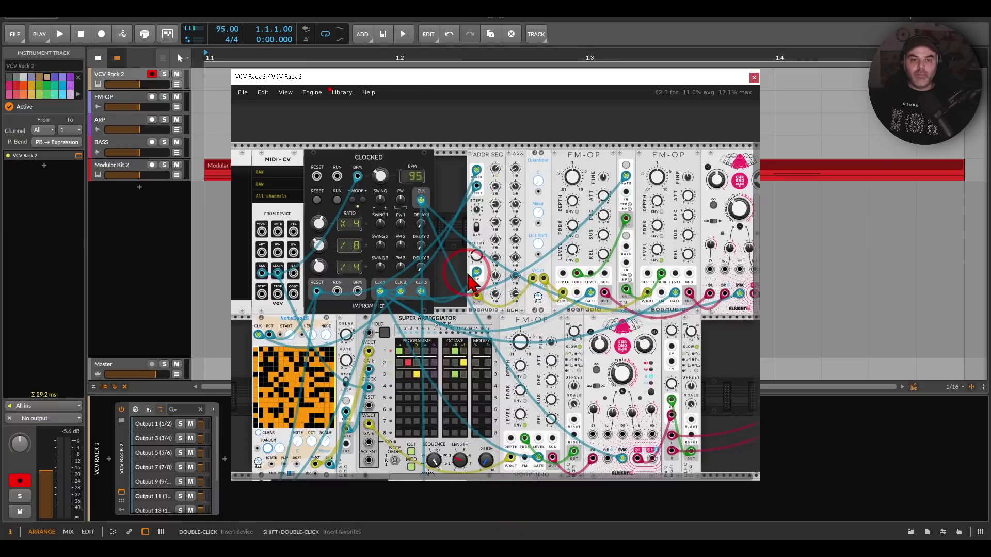
{"action": "left_click_drag", "start_coordinate": [471, 273], "coordinate": [247, 263]}
{"action": "left_click_drag", "start_coordinate": [612, 360], "coordinate": [391, 349]}
{"action": "scroll", "coordinate": [550, 198], "scroll_direction": "up", "scroll_amount": 5}
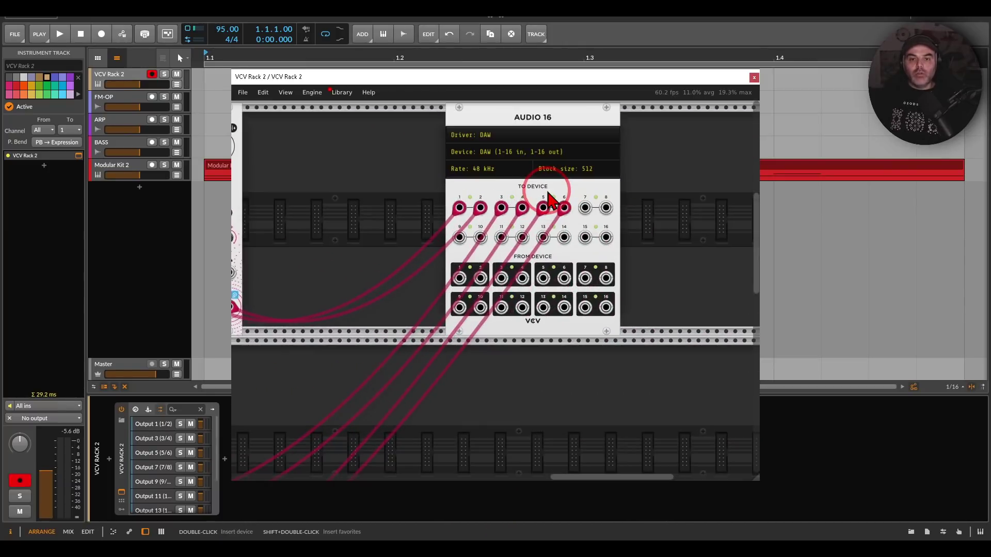
{"action": "left_click_drag", "start_coordinate": [663, 239], "coordinate": [657, 240]}
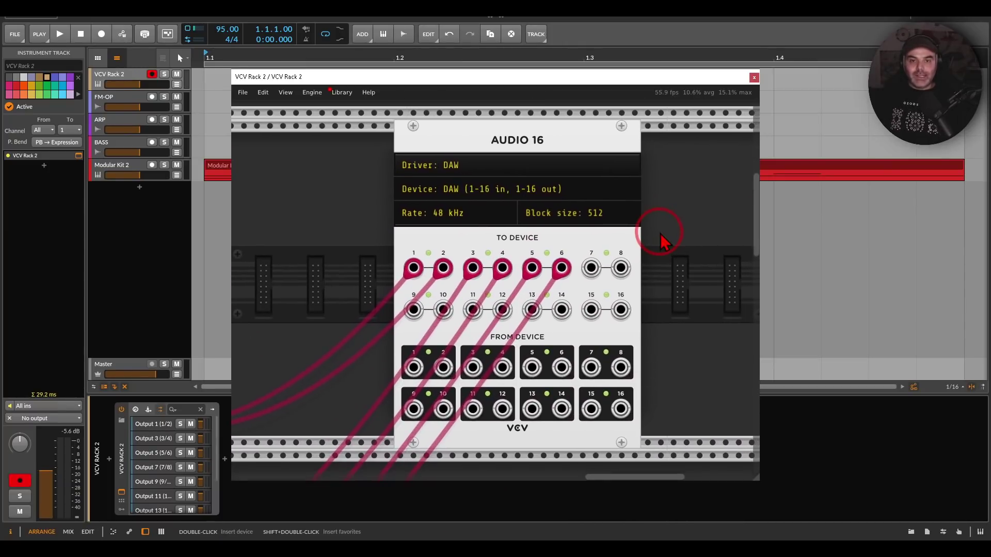
{"action": "mouse_move", "coordinate": [443, 239]}
{"action": "left_mouse_down"}
{"action": "mouse_move", "coordinate": [416, 237]}
{"action": "mouse_move", "coordinate": [396, 275]}
{"action": "mouse_move", "coordinate": [453, 260]}
{"action": "mouse_move", "coordinate": [474, 290]}
{"action": "mouse_move", "coordinate": [507, 251]}
{"action": "left_mouse_up"}
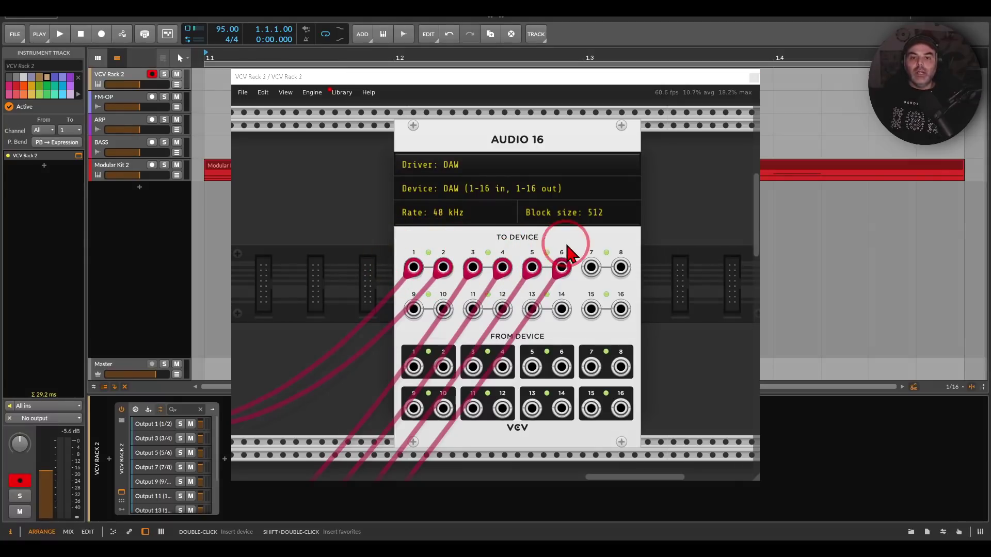
{"action": "mouse_move", "coordinate": [568, 241]}
{"action": "left_mouse_down"}
{"action": "mouse_move", "coordinate": [520, 276]}
{"action": "mouse_move", "coordinate": [578, 249]}
{"action": "left_mouse_up"}
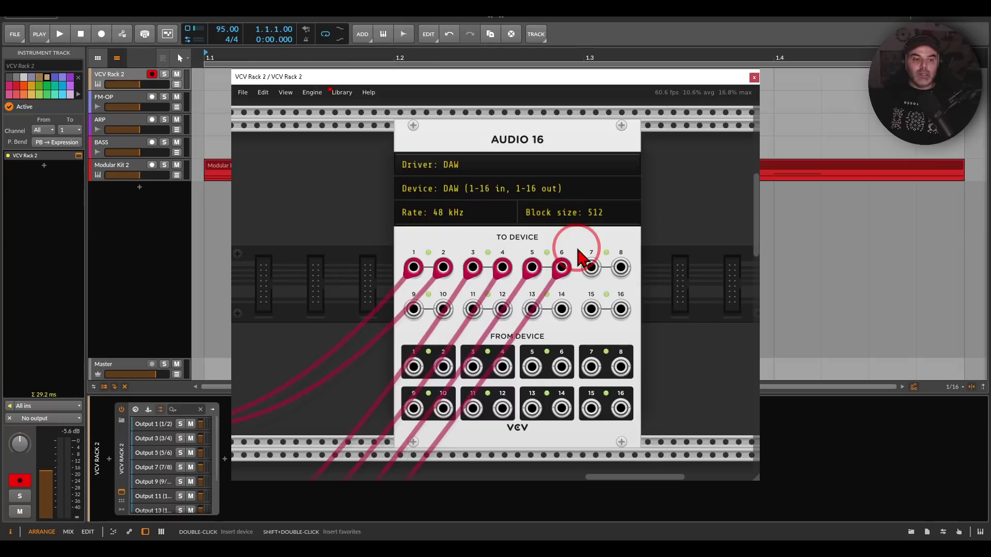
{"action": "left_click", "coordinate": [169, 465]}
{"action": "mouse_move", "coordinate": [227, 426]}
{"action": "left_mouse_down"}
{"action": "mouse_move", "coordinate": [218, 406]}
{"action": "mouse_move", "coordinate": [187, 501]}
{"action": "mouse_move", "coordinate": [207, 412]}
{"action": "left_mouse_up"}
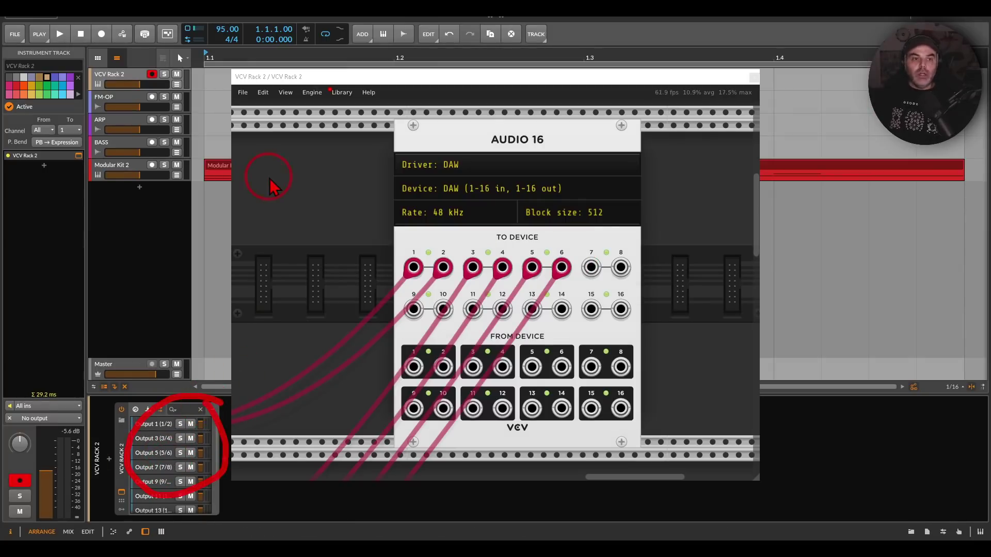
- Return to the two FM-OP modules in the patch, solo the FM-OP track and start playback
{"action": "left_click_drag", "start_coordinate": [345, 225], "coordinate": [705, 224]}
{"action": "left_click_drag", "start_coordinate": [390, 224], "coordinate": [663, 221]}
{"action": "scroll", "coordinate": [394, 225], "scroll_direction": "down", "scroll_amount": 3}
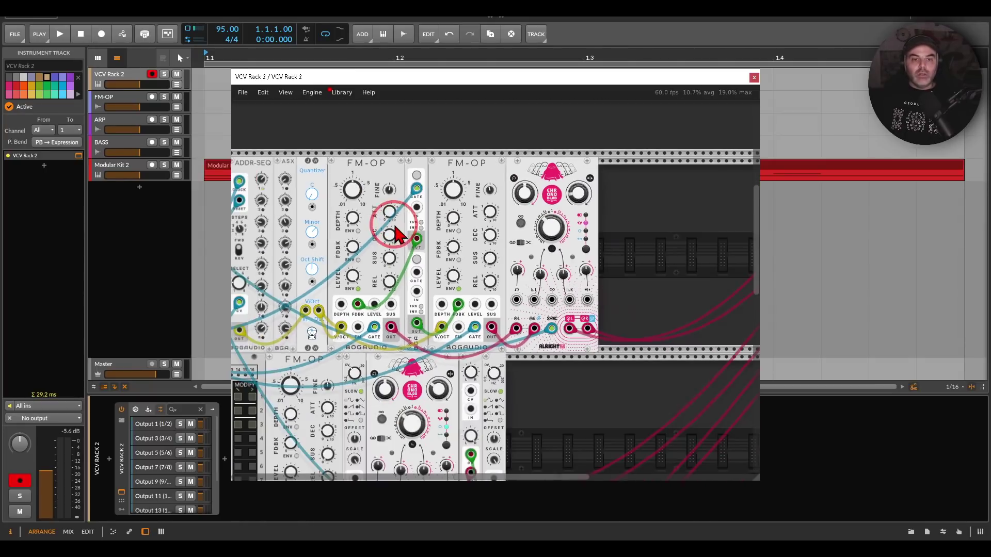
{"action": "left_click_drag", "start_coordinate": [365, 172], "coordinate": [457, 160]}
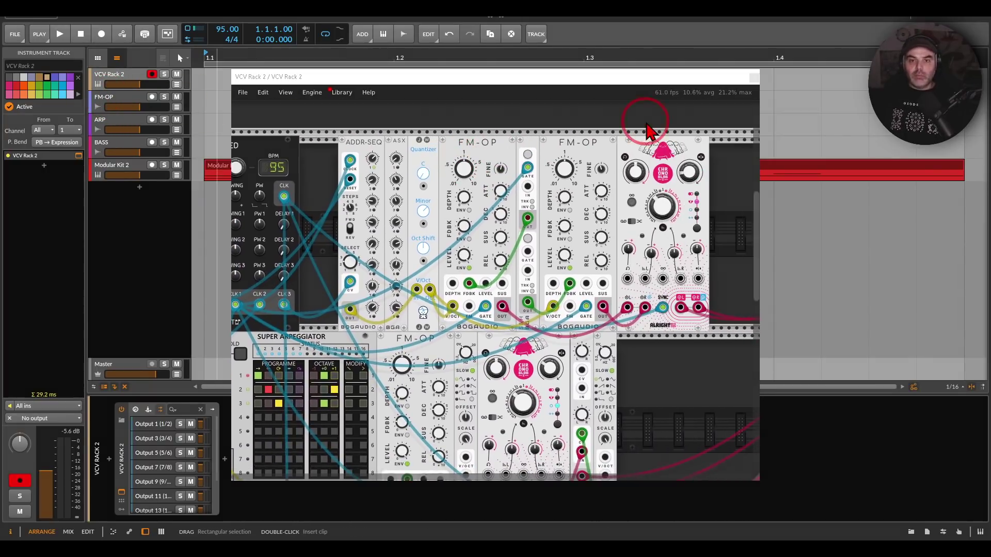
{"action": "mouse_move", "coordinate": [649, 131]}
{"action": "left_mouse_down"}
{"action": "mouse_move", "coordinate": [520, 253]}
{"action": "mouse_move", "coordinate": [645, 137]}
{"action": "left_mouse_up"}
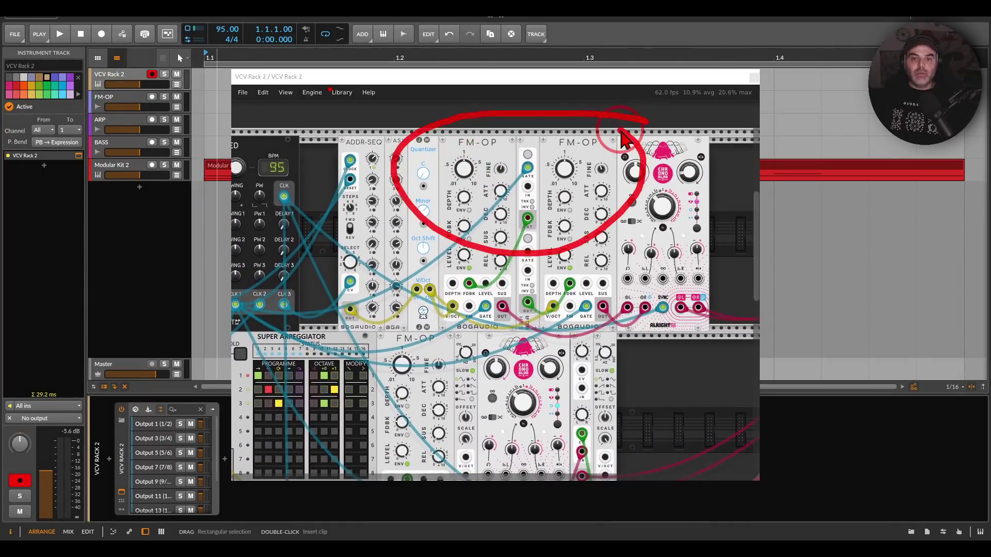
{"action": "left_click", "coordinate": [164, 97]}
{"action": "left_click", "coordinate": [60, 34]}
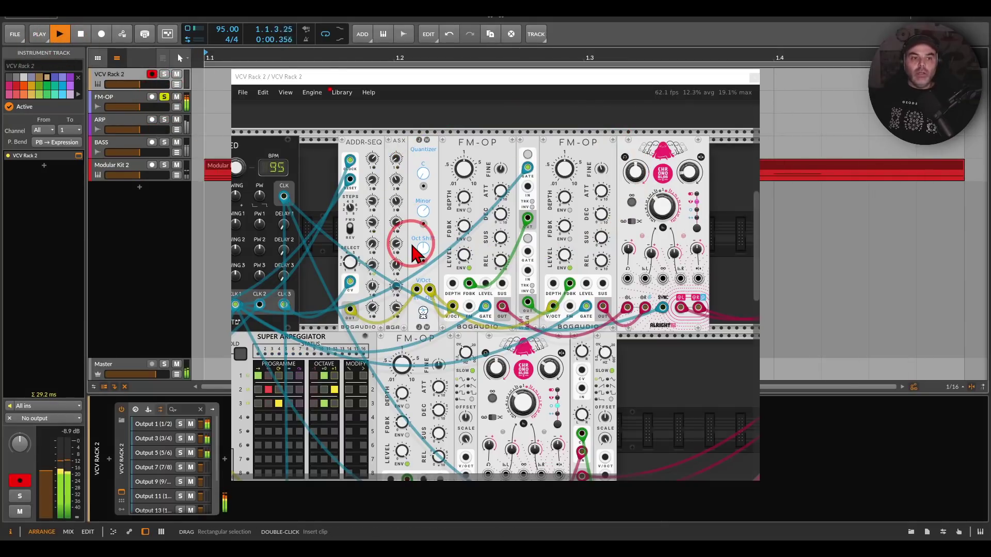
{"action": "left_click", "coordinate": [467, 231]}
{"action": "mouse_move", "coordinate": [599, 132]}
{"action": "left_mouse_down"}
{"action": "mouse_move", "coordinate": [471, 136]}
{"action": "mouse_move", "coordinate": [578, 214]}
{"action": "mouse_move", "coordinate": [606, 146]}
{"action": "left_mouse_up"}
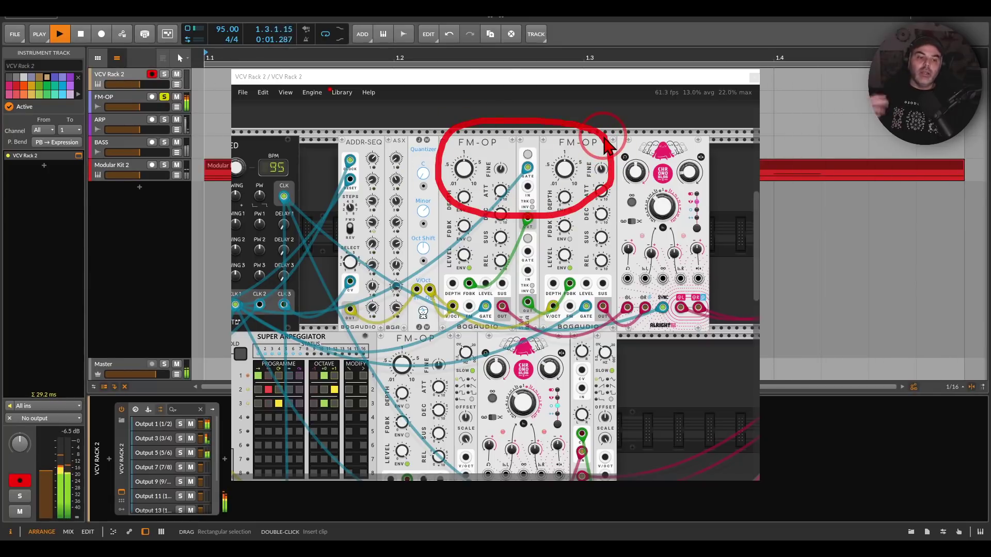
- Select the FM-OP track, open its ValhallaSupermassive window to review the effect settings, and close it again
{"action": "left_click", "coordinate": [100, 93]}
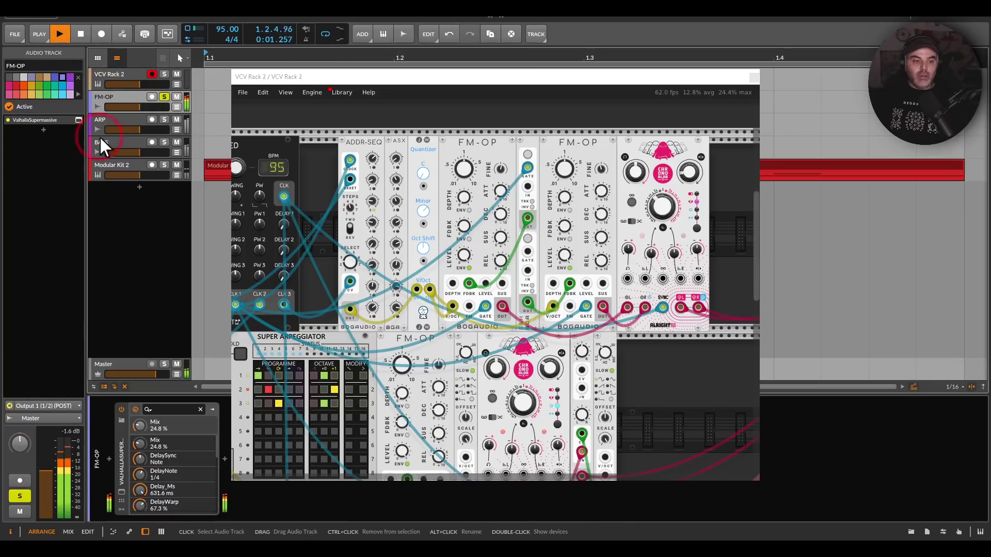
{"action": "left_click", "coordinate": [122, 490]}
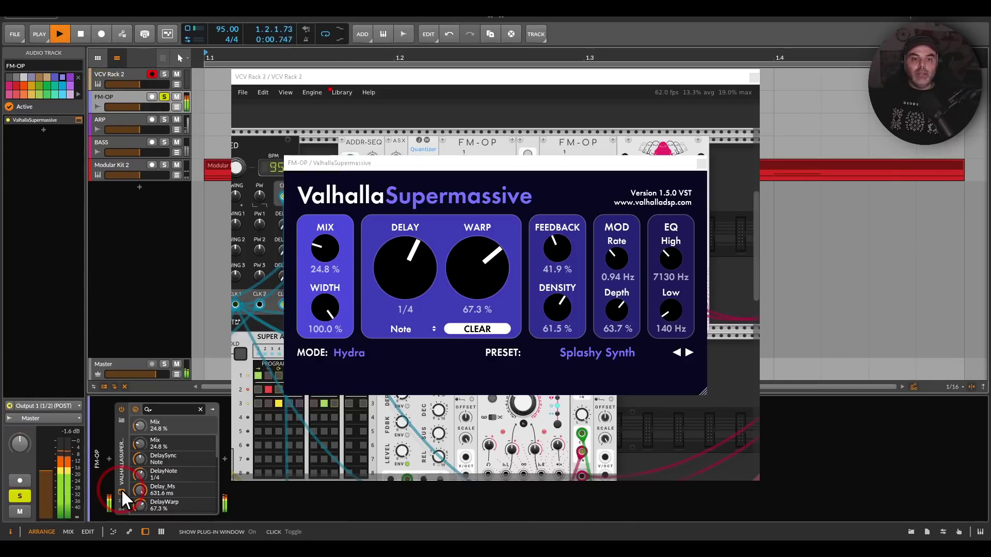
{"action": "left_click", "coordinate": [701, 163]}
{"action": "left_click", "coordinate": [550, 379]}
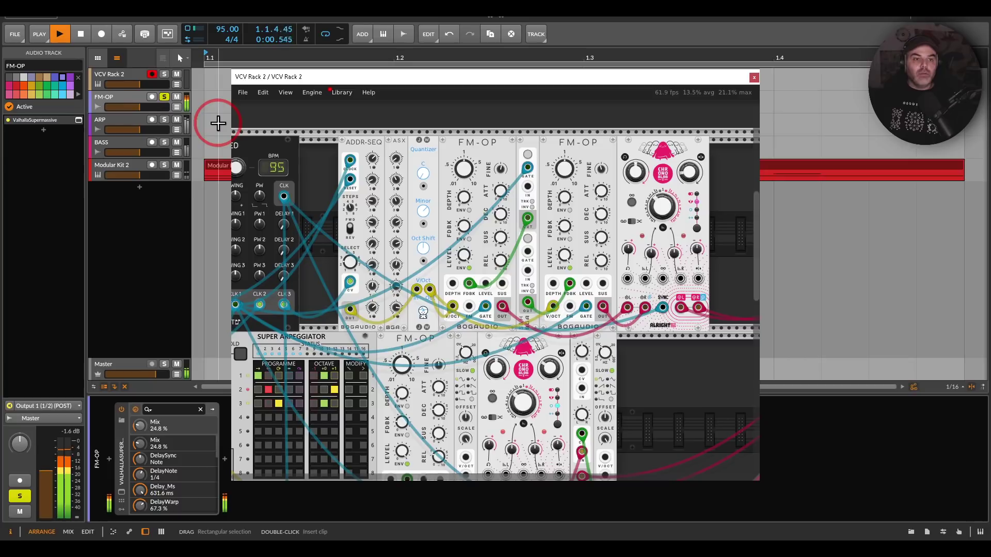
- Mute the FM-OP track and solo the ARP track to audition the arpeggiator modules in the rack
{"action": "left_click", "coordinate": [176, 97]}
{"action": "left_click", "coordinate": [164, 119]}
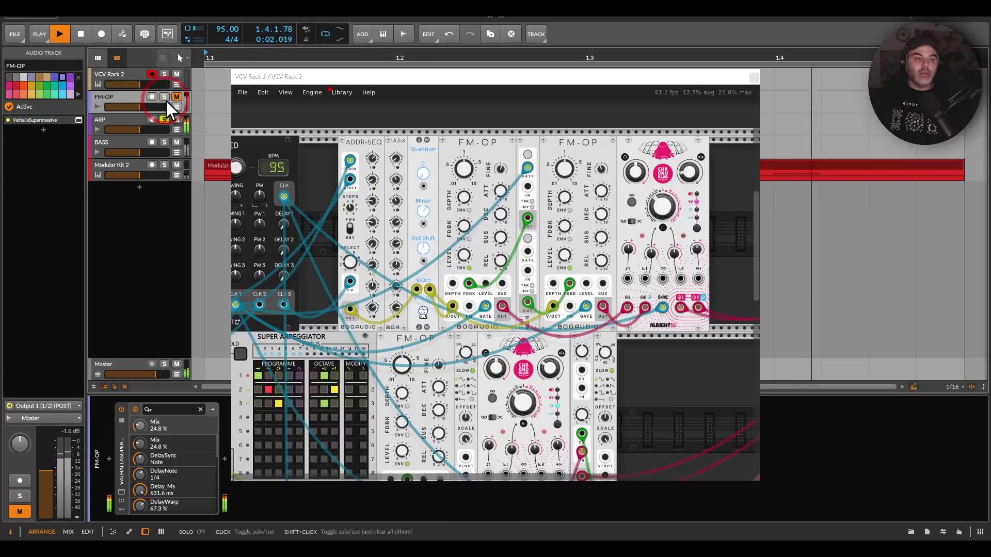
{"action": "left_click_drag", "start_coordinate": [382, 349], "coordinate": [518, 196]}
{"action": "scroll", "coordinate": [518, 196], "scroll_direction": "down", "scroll_amount": 2}
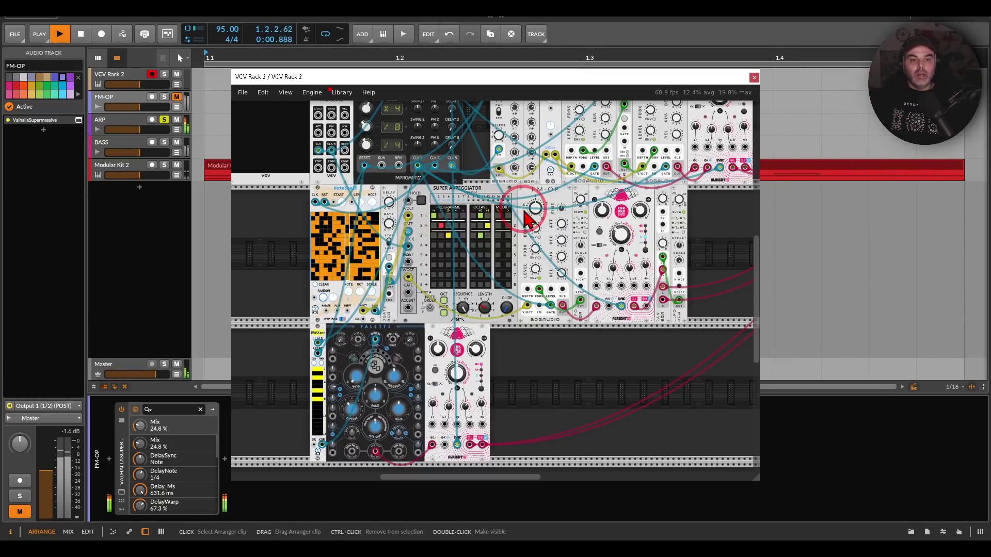
{"action": "mouse_move", "coordinate": [650, 182]}
{"action": "left_mouse_down"}
{"action": "mouse_move", "coordinate": [345, 181]}
{"action": "mouse_move", "coordinate": [626, 191]}
{"action": "left_mouse_up"}
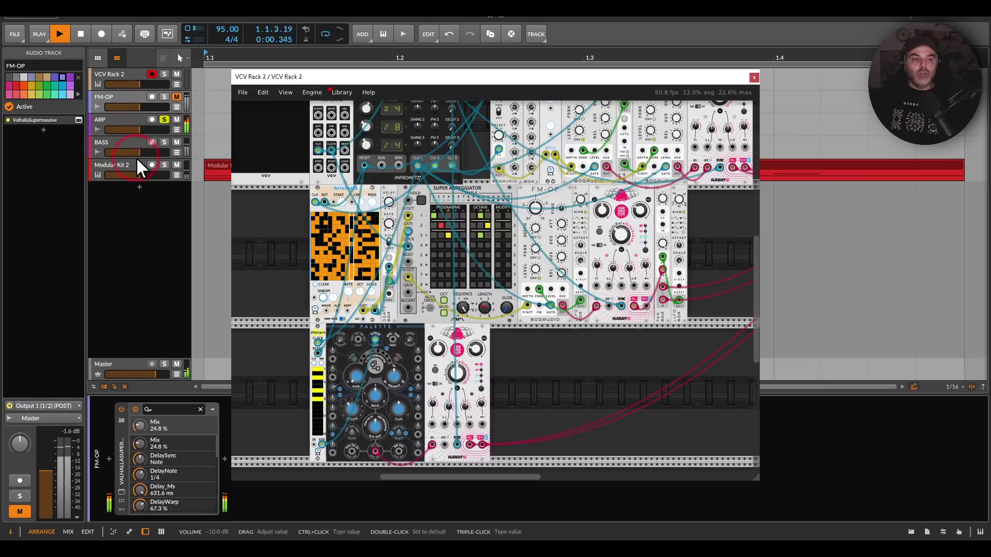
- Inspect the Unfiltered Audio Silo and ValhallaSupermassive plug-in windows on the ARP track
{"action": "left_click", "coordinate": [101, 116]}
{"action": "left_click_drag", "start_coordinate": [266, 76], "coordinate": [460, 73]}
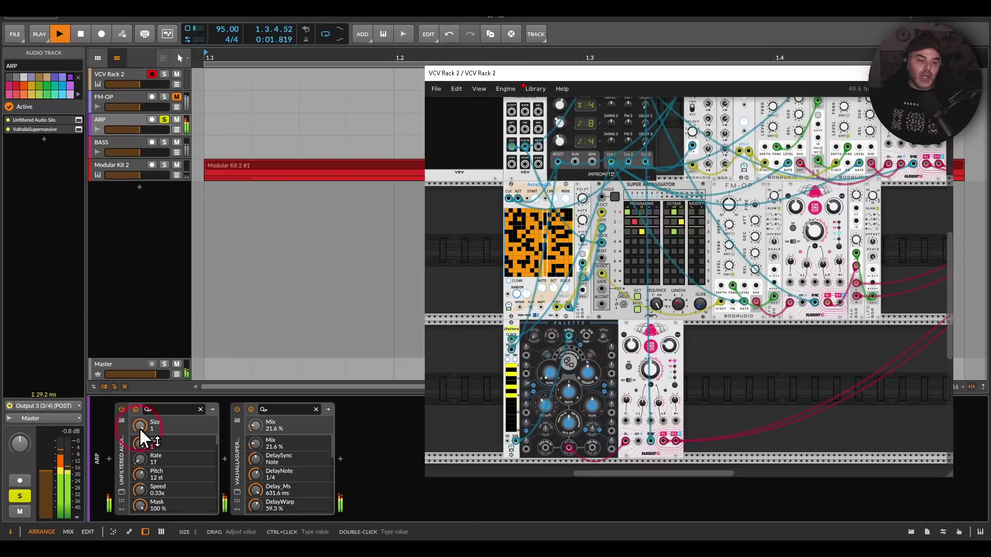
{"action": "left_click", "coordinate": [121, 491]}
{"action": "left_click", "coordinate": [344, 381]}
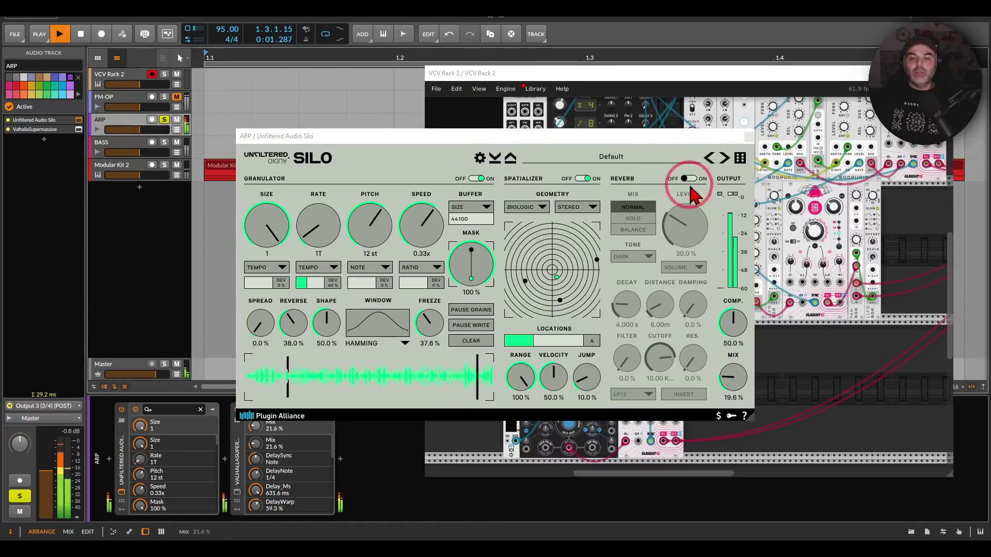
{"action": "left_click", "coordinate": [748, 136]}
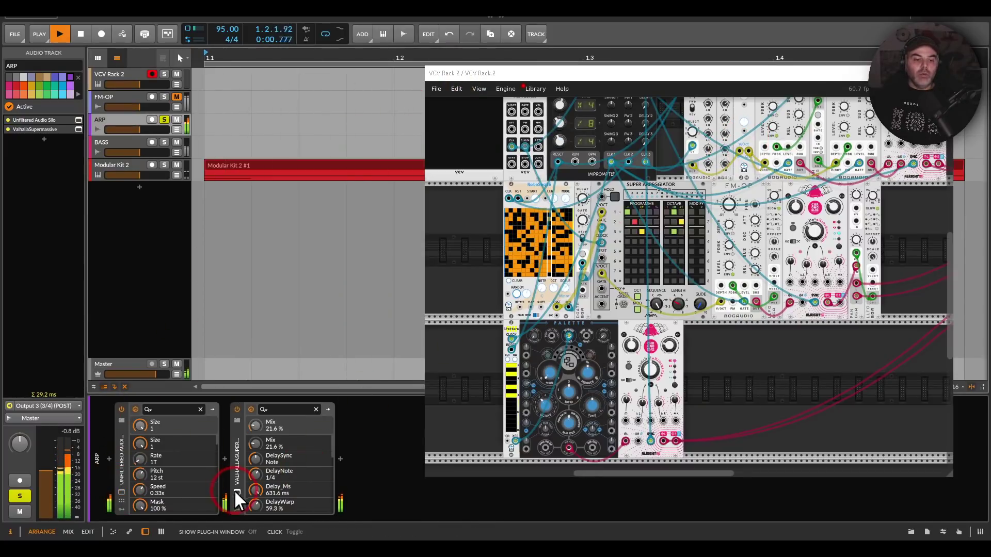
{"action": "left_click", "coordinate": [237, 491]}
{"action": "left_click", "coordinate": [700, 164]}
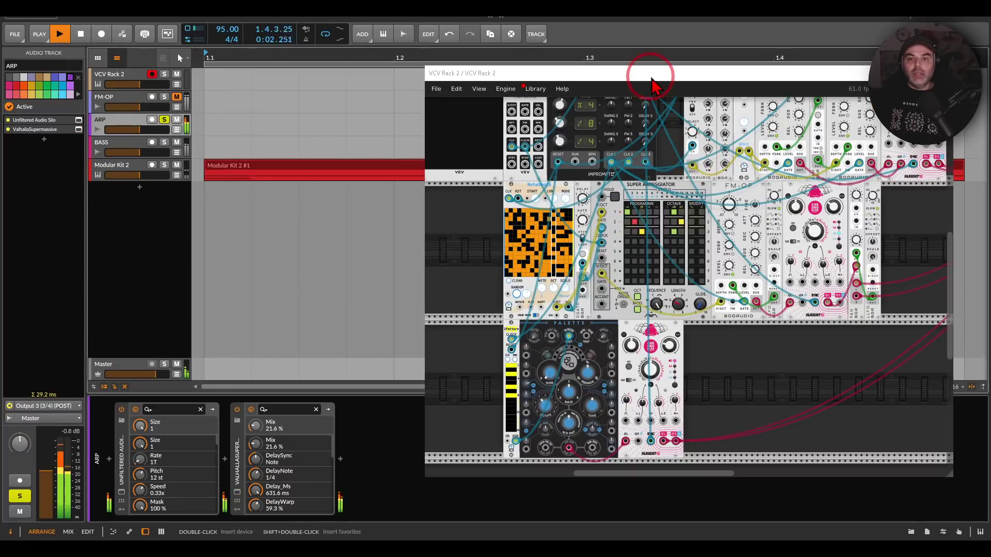
{"action": "left_click_drag", "start_coordinate": [648, 77], "coordinate": [504, 80]}
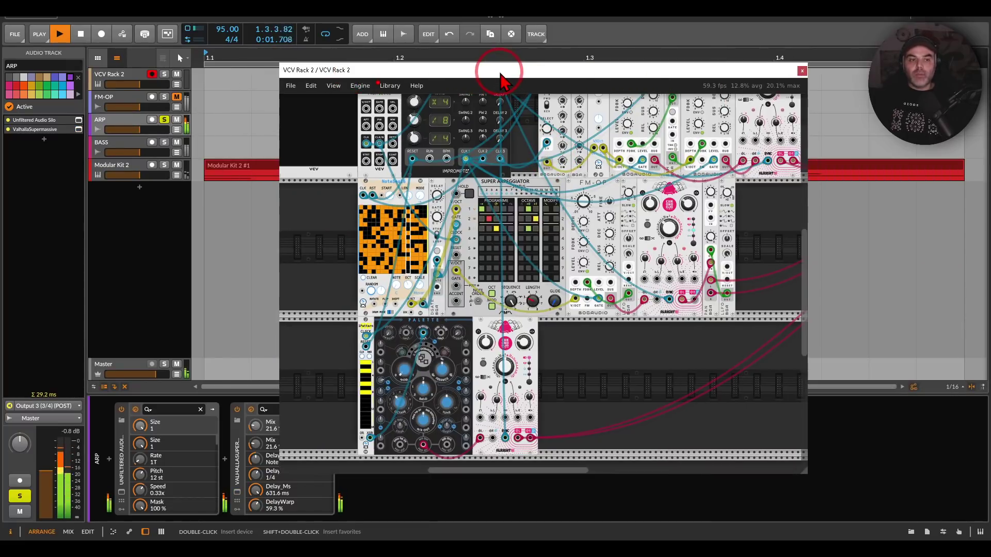
- Unmute the FM-OP track and switch the solo from the ARP track to the BASS track
{"action": "left_click", "coordinate": [176, 97]}
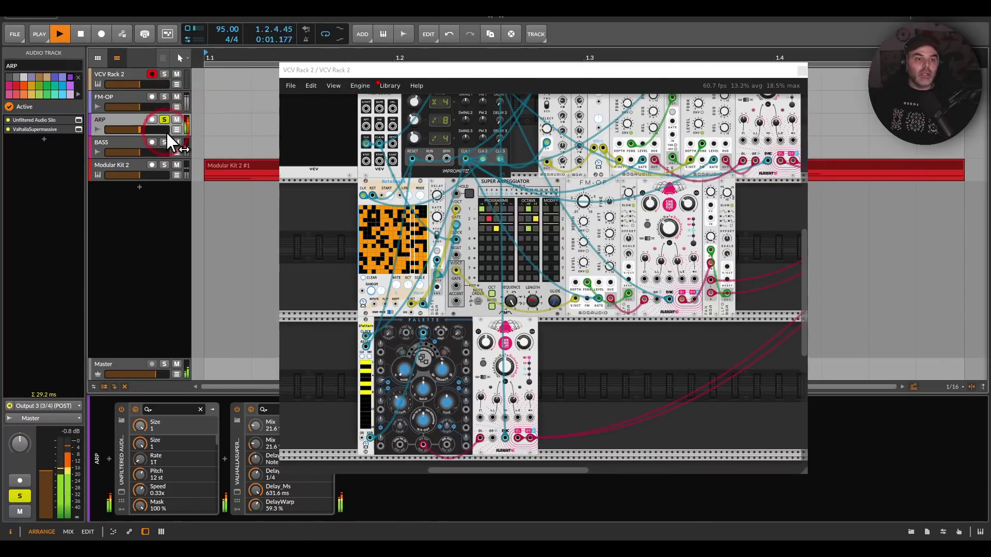
{"action": "left_click", "coordinate": [164, 142]}
{"action": "left_click", "coordinate": [164, 119]}
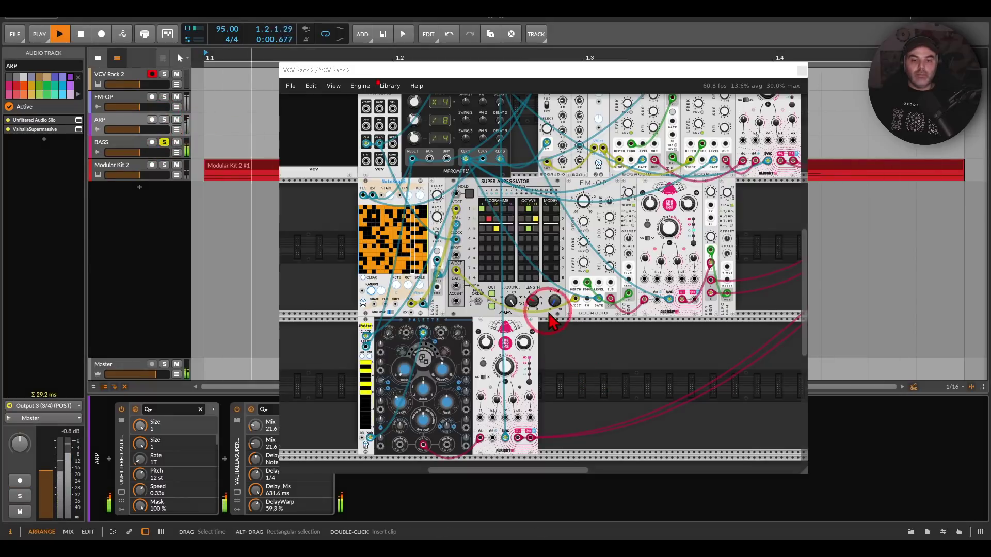
- Examine the bass voice modules in the rack's lowest row and the cables feeding the AUDIO 16 module
{"action": "mouse_move", "coordinate": [551, 321]}
{"action": "left_mouse_down"}
{"action": "mouse_move", "coordinate": [387, 420]}
{"action": "mouse_move", "coordinate": [542, 302]}
{"action": "left_mouse_up"}
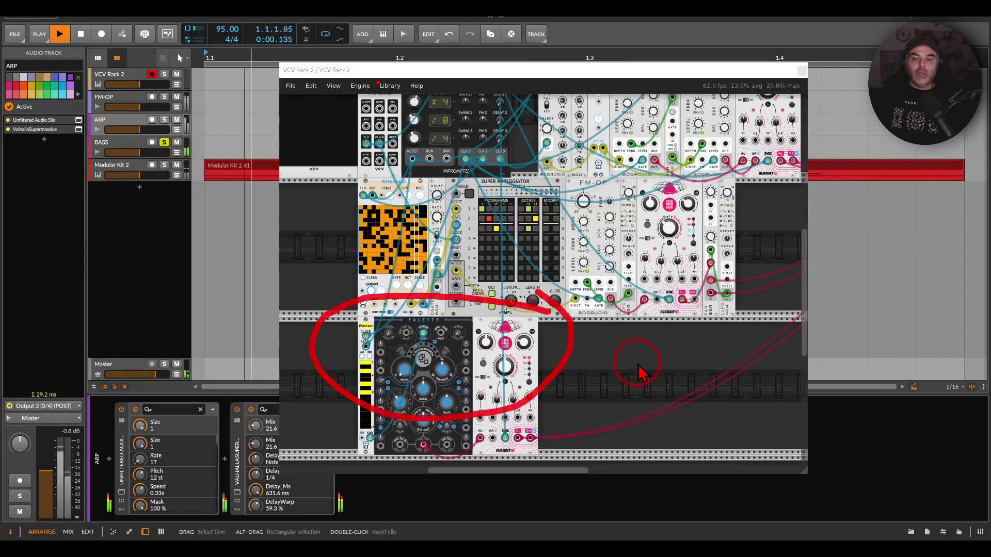
{"action": "key", "text": "shift+F9"}
{"action": "left_click_drag", "start_coordinate": [716, 333], "coordinate": [462, 367]}
{"action": "left_click_drag", "start_coordinate": [651, 267], "coordinate": [574, 317]}
{"action": "mouse_move", "coordinate": [654, 182]}
{"action": "left_mouse_down"}
{"action": "mouse_move", "coordinate": [551, 216]}
{"action": "mouse_move", "coordinate": [674, 194]}
{"action": "left_mouse_up"}
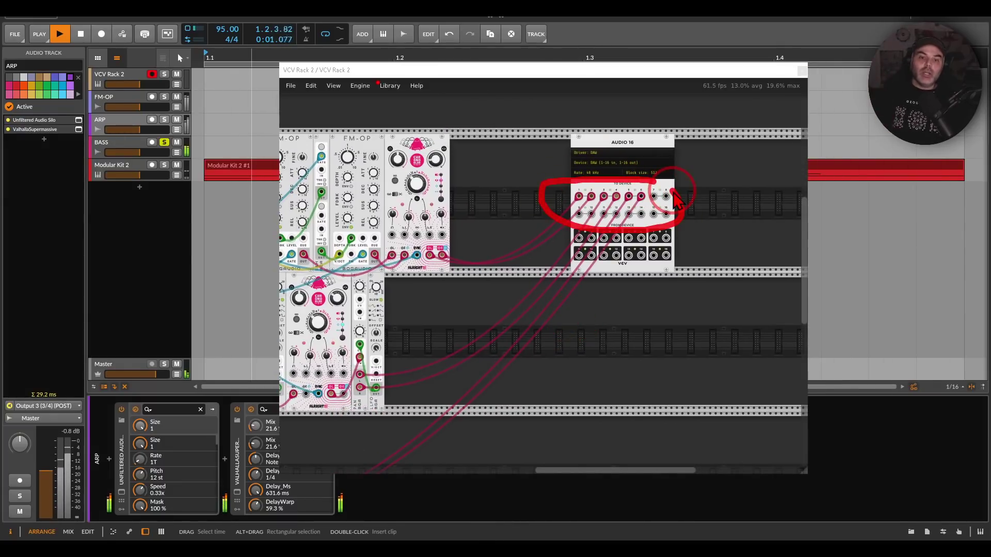
{"action": "scroll", "coordinate": [495, 332], "scroll_direction": "down", "scroll_amount": 3}
{"action": "scroll", "coordinate": [495, 331], "scroll_direction": "left", "scroll_amount": 7}
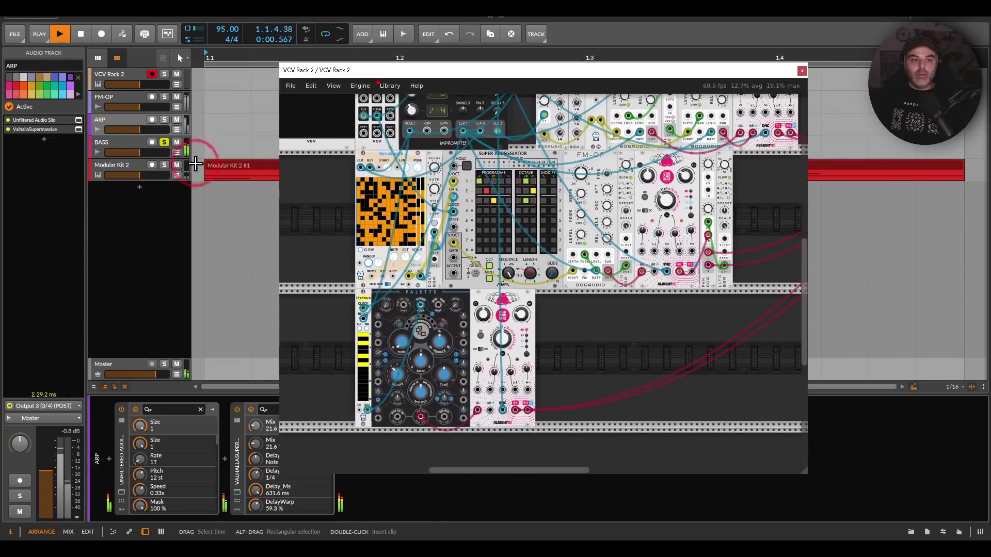
- Review the device chains of the BASS and Modular Kit 2 tracks, moving the rack window aside
{"action": "left_click", "coordinate": [101, 142]}
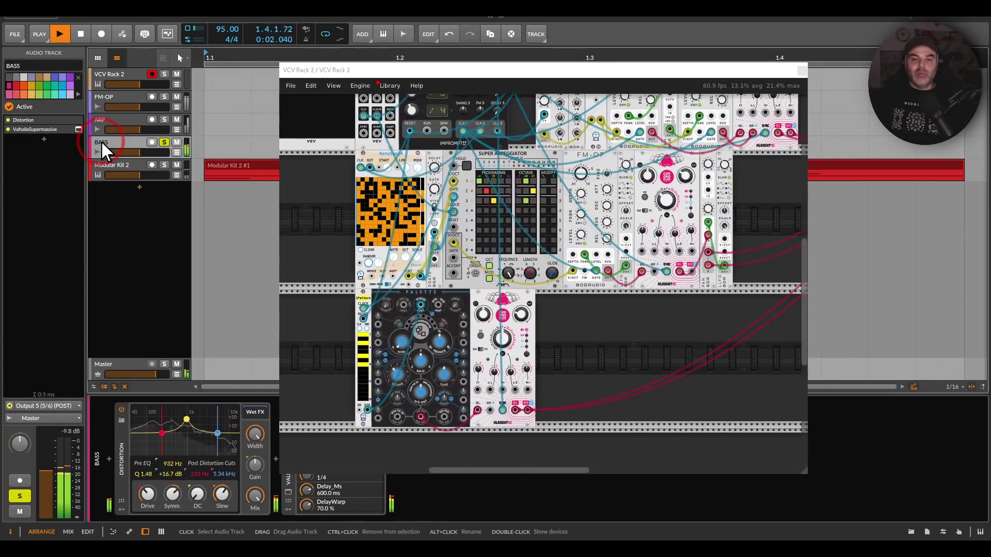
{"action": "left_click", "coordinate": [569, 289]}
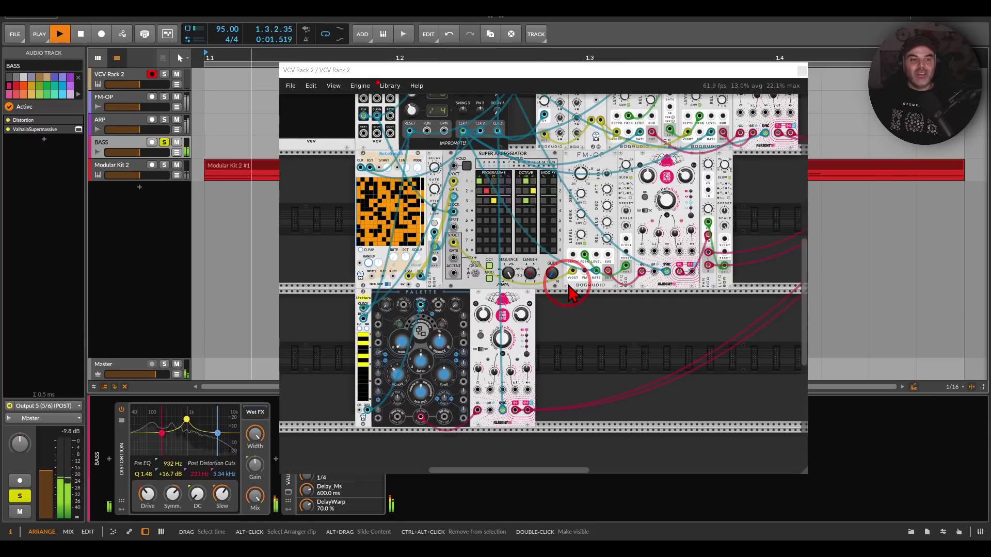
{"action": "left_click", "coordinate": [106, 163]}
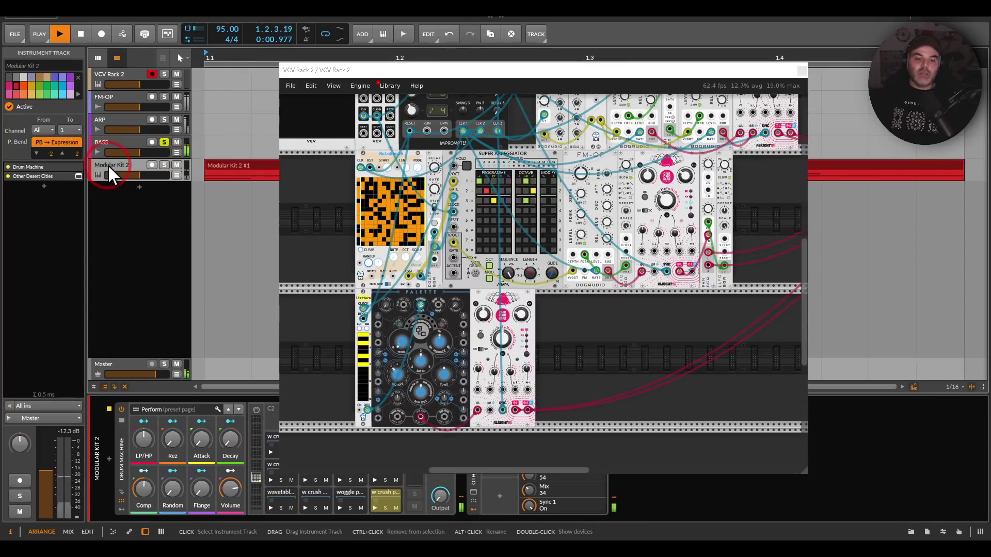
{"action": "left_click", "coordinate": [803, 71]}
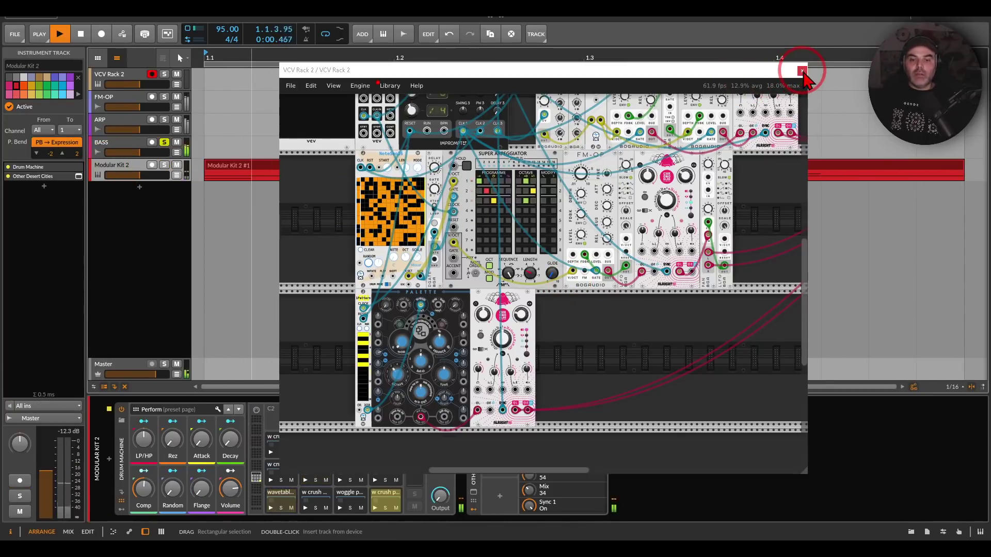
{"action": "left_click_drag", "start_coordinate": [712, 72], "coordinate": [814, 63]}
{"action": "left_click_drag", "start_coordinate": [806, 176], "coordinate": [744, 247]}
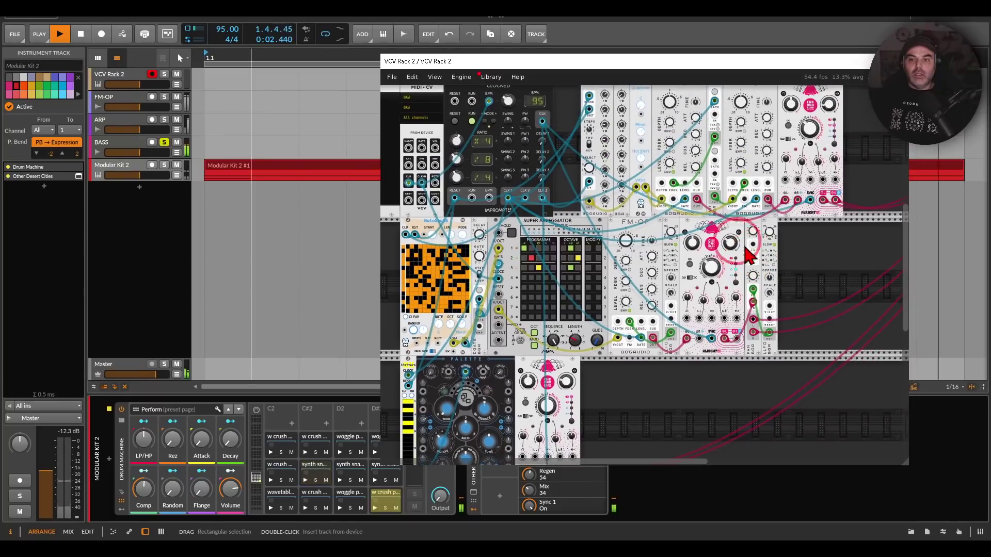
- Remove the solo from the BASS track to hear all tracks, with the whole rack patch in view
{"action": "left_click", "coordinate": [163, 141]}
{"action": "left_click", "coordinate": [338, 171]}
{"action": "left_click", "coordinate": [679, 251]}
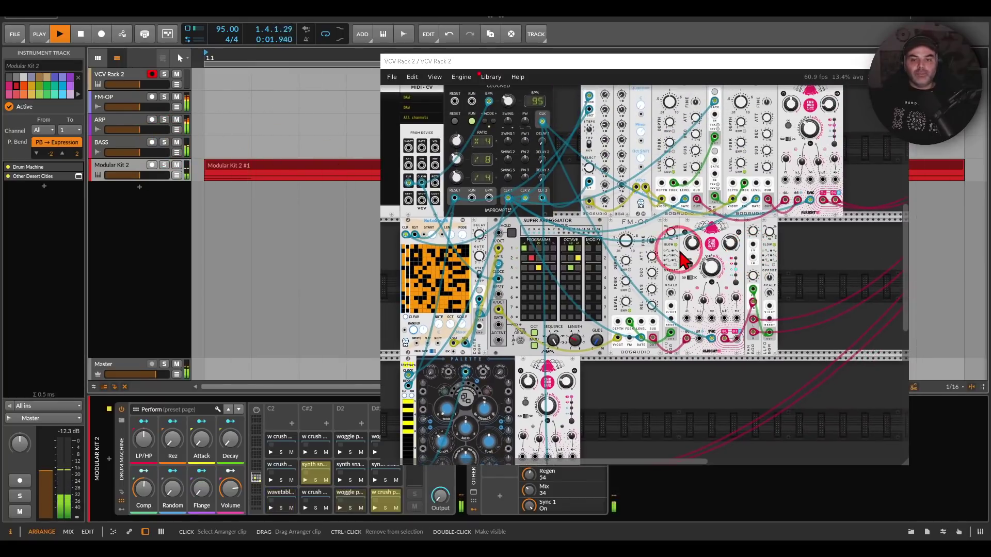
{"action": "scroll", "coordinate": [666, 248], "scroll_direction": "down", "scroll_amount": 2}
{"action": "left_click", "coordinate": [765, 227]}
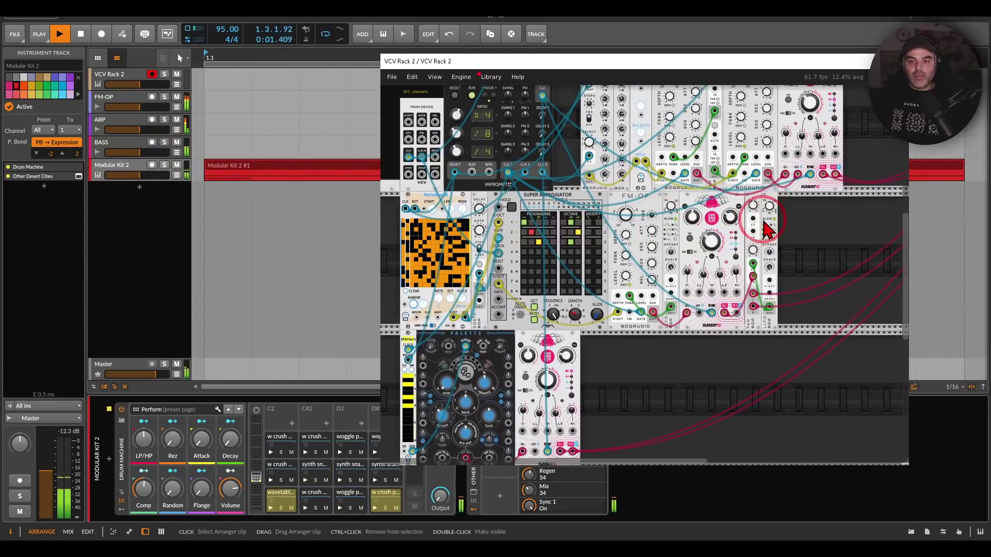
{"action": "scroll", "coordinate": [765, 227], "scroll_direction": "down", "scroll_amount": 5}
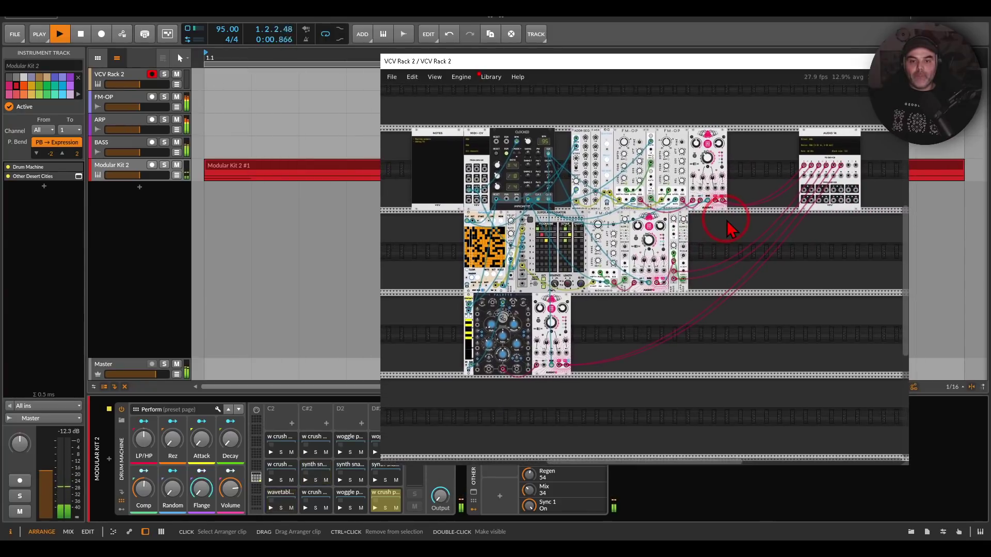
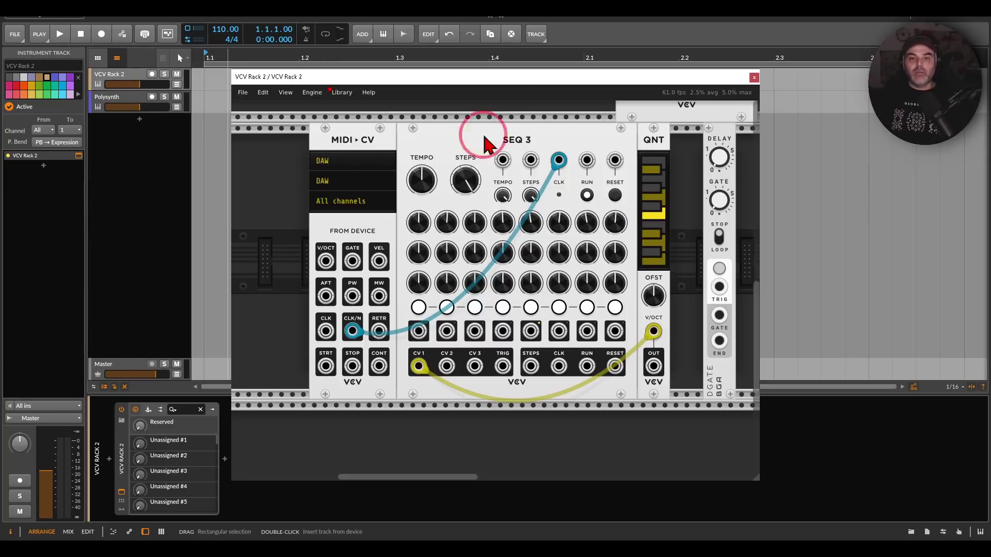
- Examine the SEQ 3 sequencer's controls and outputs, along with the VCV Rack 2 and Polysynth tracks
{"action": "mouse_move", "coordinate": [555, 125]}
{"action": "left_mouse_down"}
{"action": "mouse_move", "coordinate": [508, 178]}
{"action": "mouse_move", "coordinate": [547, 135]}
{"action": "left_mouse_up"}
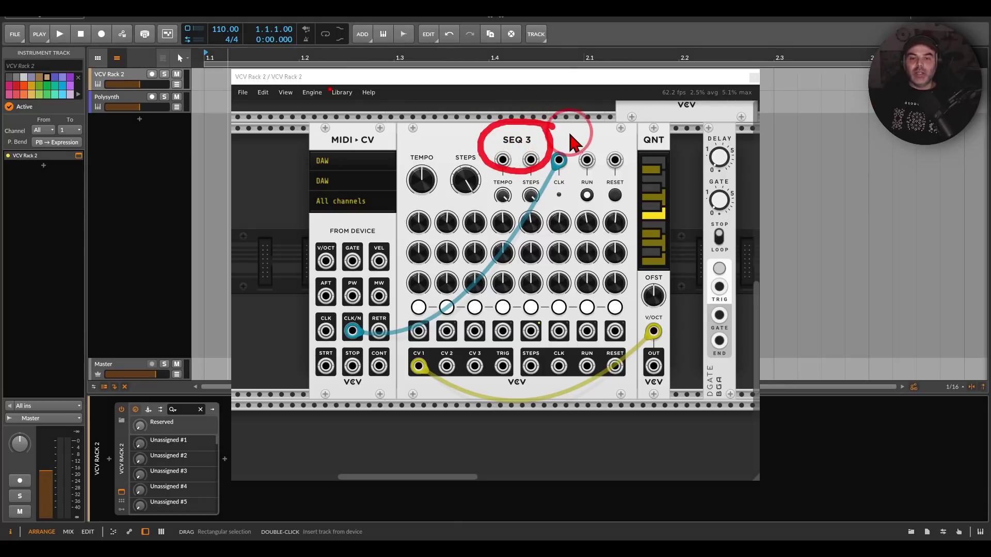
{"action": "key", "text": "Escape"}
{"action": "left_click_drag", "start_coordinate": [586, 146], "coordinate": [558, 142]}
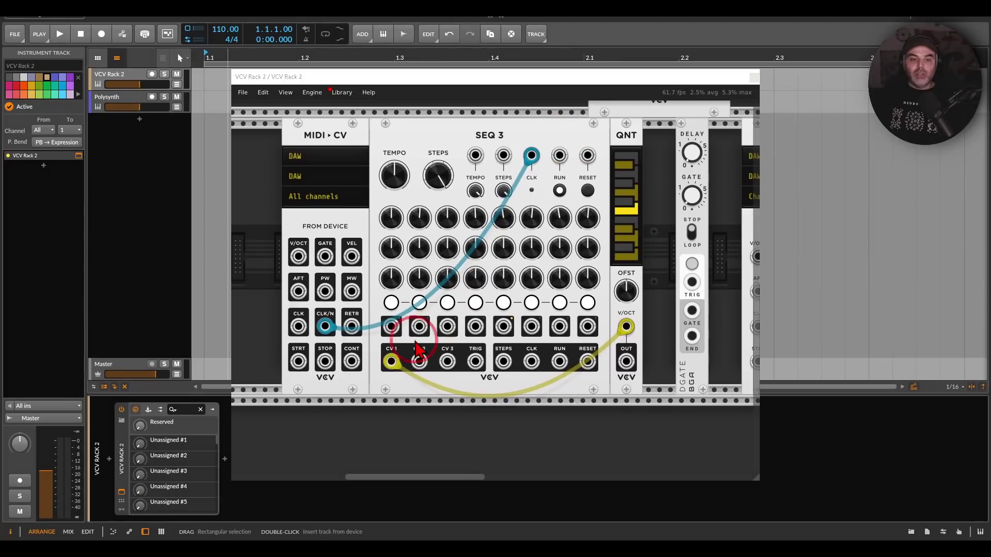
{"action": "mouse_move", "coordinate": [419, 351]}
{"action": "left_mouse_down"}
{"action": "mouse_move", "coordinate": [379, 392]}
{"action": "mouse_move", "coordinate": [410, 353]}
{"action": "mouse_move", "coordinate": [622, 323]}
{"action": "mouse_move", "coordinate": [608, 337]}
{"action": "left_mouse_up"}
{"action": "key", "text": "Escape"}
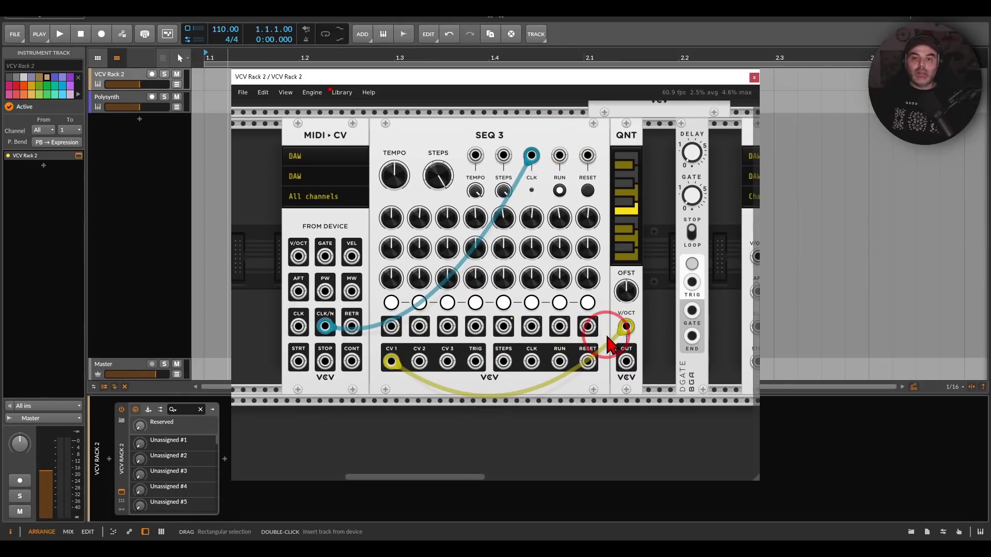
{"action": "left_click", "coordinate": [115, 96]}
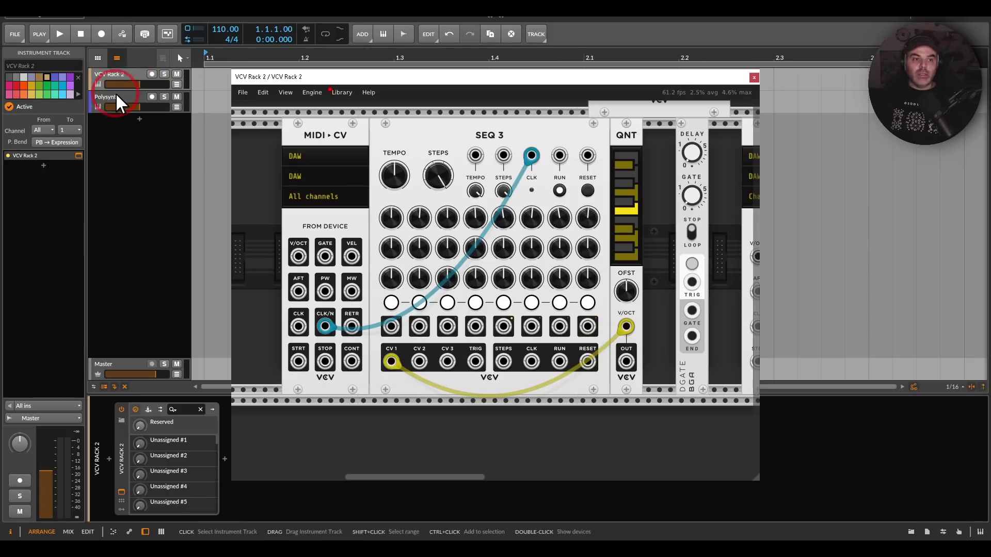
{"action": "left_click", "coordinate": [99, 73]}
- Patch a yellow cable from the QNT quantizer's OUT to the V/OCT input of the CV-MIDI module
{"action": "left_click", "coordinate": [641, 271]}
{"action": "left_click_drag", "start_coordinate": [639, 264], "coordinate": [441, 269]}
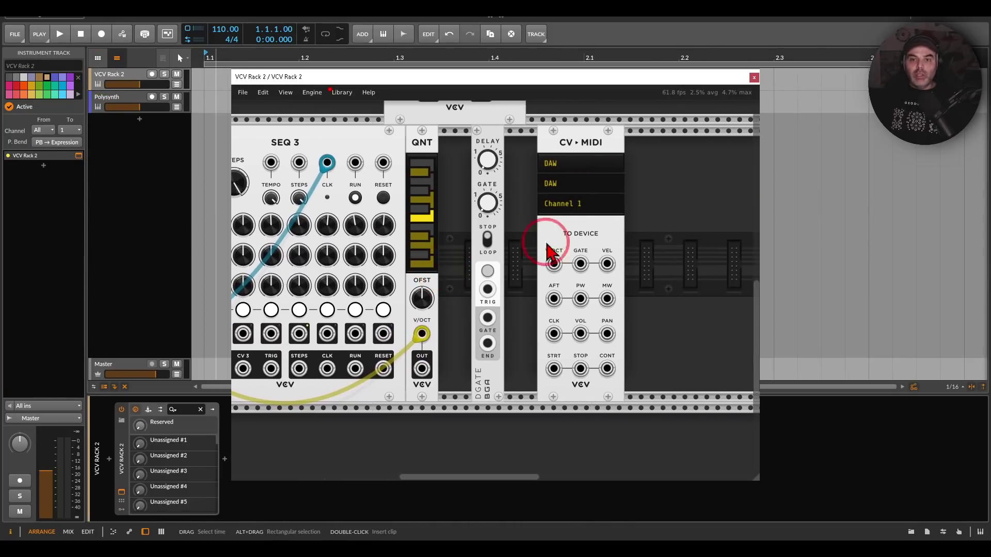
{"action": "mouse_move", "coordinate": [625, 142]}
{"action": "left_mouse_down"}
{"action": "mouse_move", "coordinate": [531, 155]}
{"action": "mouse_move", "coordinate": [629, 164]}
{"action": "left_mouse_up"}
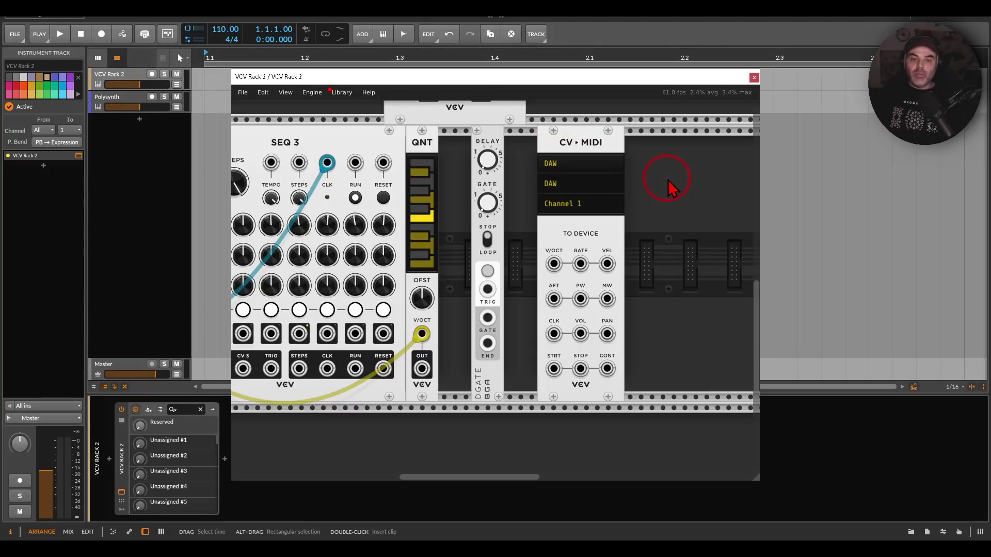
{"action": "right_click", "coordinate": [421, 368]}
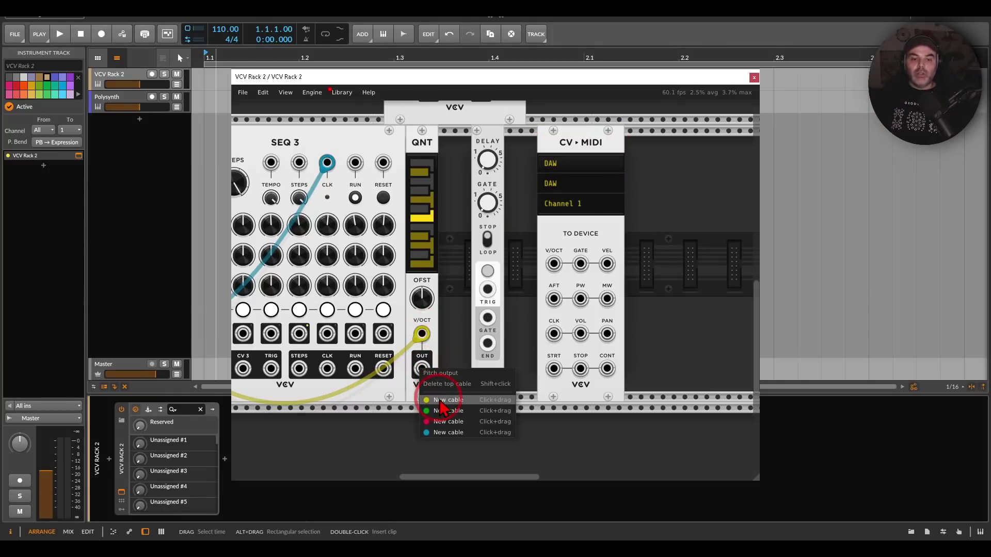
{"action": "left_click_drag", "start_coordinate": [447, 400], "coordinate": [551, 272]}
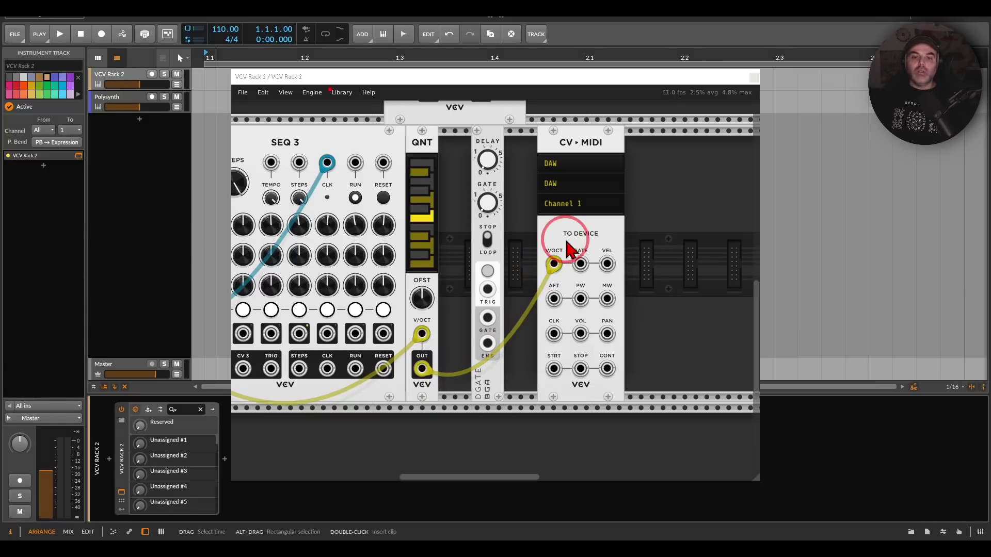
{"action": "mouse_move", "coordinate": [567, 238]}
{"action": "left_mouse_down"}
{"action": "mouse_move", "coordinate": [548, 243]}
{"action": "mouse_move", "coordinate": [539, 263]}
{"action": "mouse_move", "coordinate": [565, 286]}
{"action": "mouse_move", "coordinate": [570, 246]}
{"action": "left_mouse_up"}
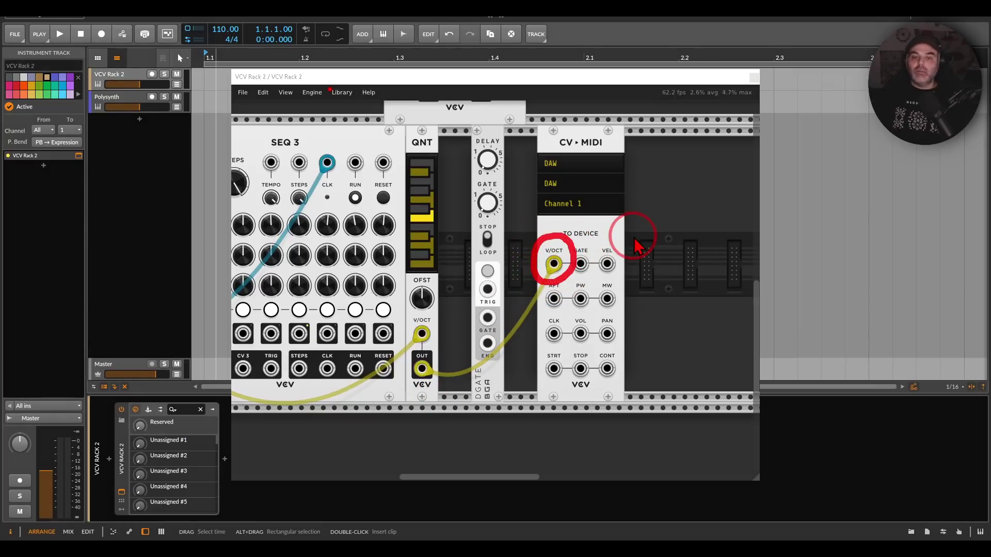
{"action": "key", "text": "Escape"}
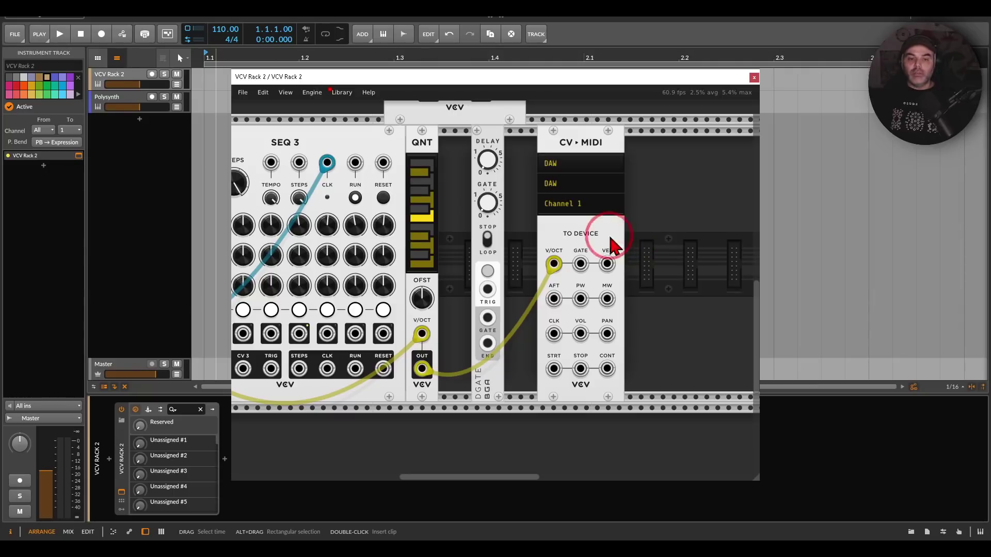
- Patch a blue cable from the SEQ 3 TRIG output to the GATE input of the CV-MIDI module
{"action": "mouse_move", "coordinate": [596, 241]}
{"action": "left_mouse_down"}
{"action": "mouse_move", "coordinate": [560, 253]}
{"action": "mouse_move", "coordinate": [597, 283]}
{"action": "left_mouse_up"}
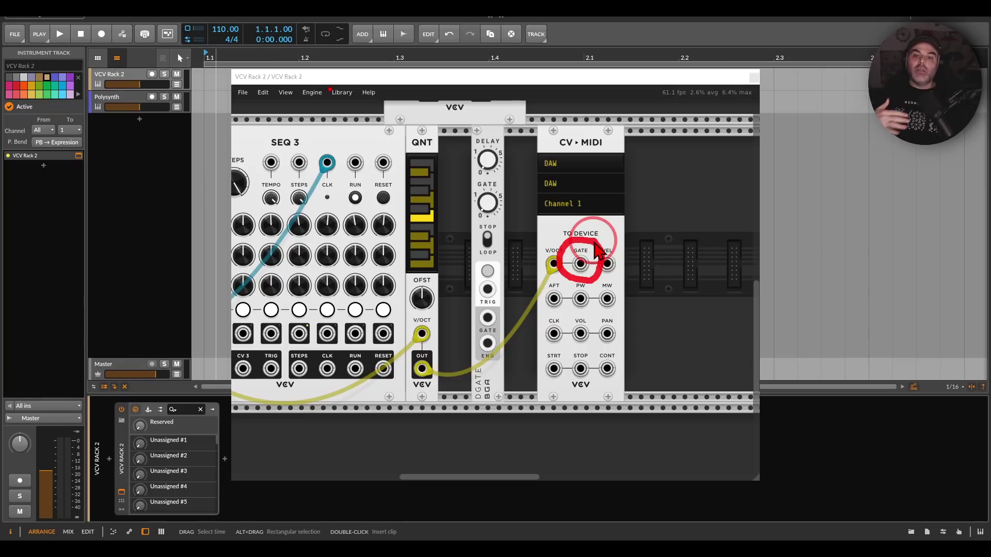
{"action": "key", "text": "Escape"}
{"action": "left_click_drag", "start_coordinate": [447, 271], "coordinate": [534, 256]}
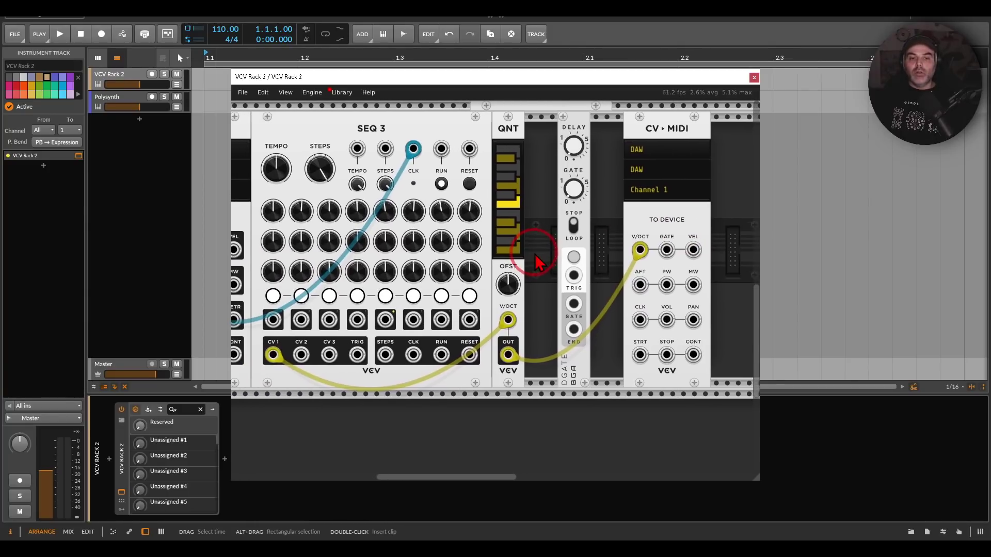
{"action": "right_click", "coordinate": [361, 356]}
{"action": "left_click_drag", "start_coordinate": [385, 415], "coordinate": [667, 250]}
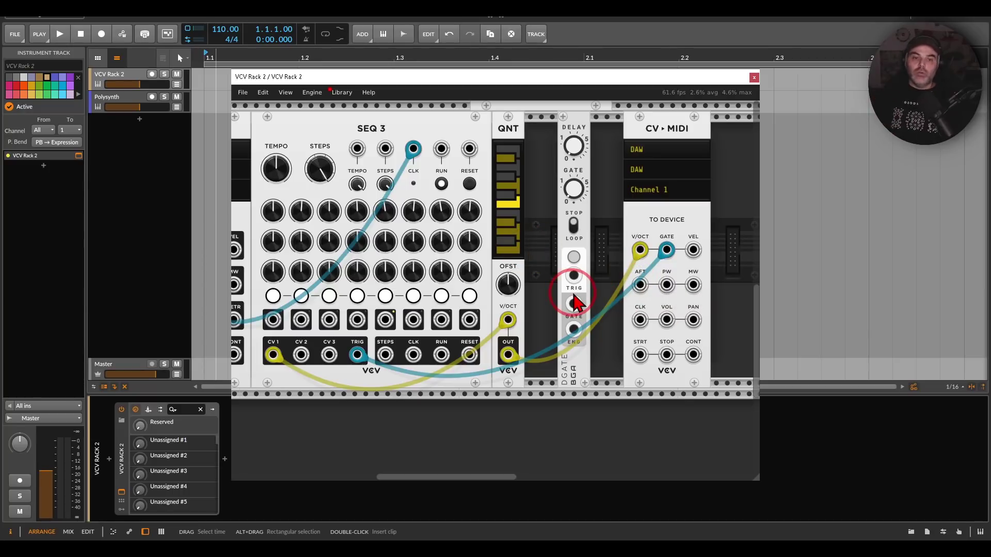
- Set the Polysynth track to accept only MIDI channel 1, matching the channel used by the CV-MIDI module
{"action": "left_click_drag", "start_coordinate": [508, 266], "coordinate": [548, 264]}
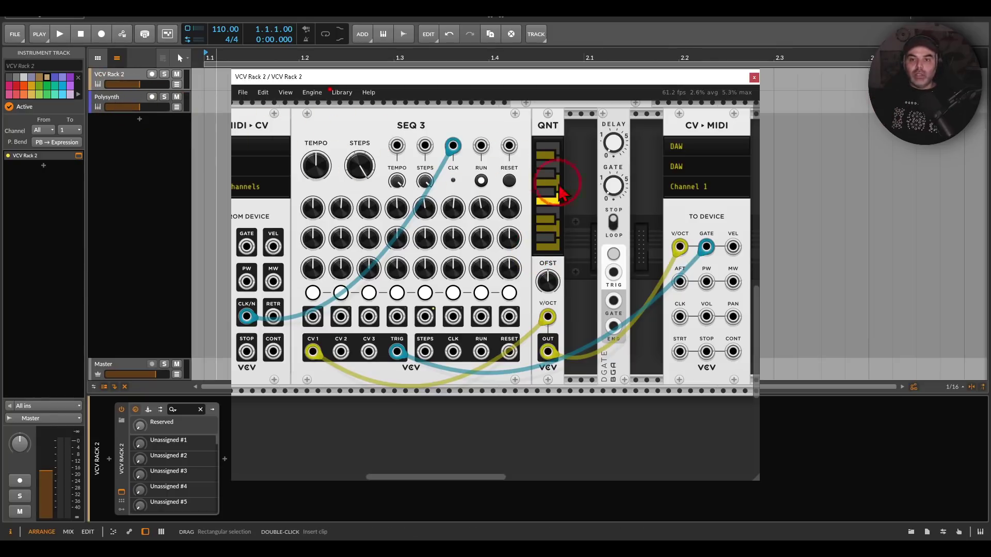
{"action": "left_click_drag", "start_coordinate": [577, 194], "coordinate": [485, 197]}
{"action": "left_click", "coordinate": [614, 195]}
{"action": "left_click", "coordinate": [581, 170]}
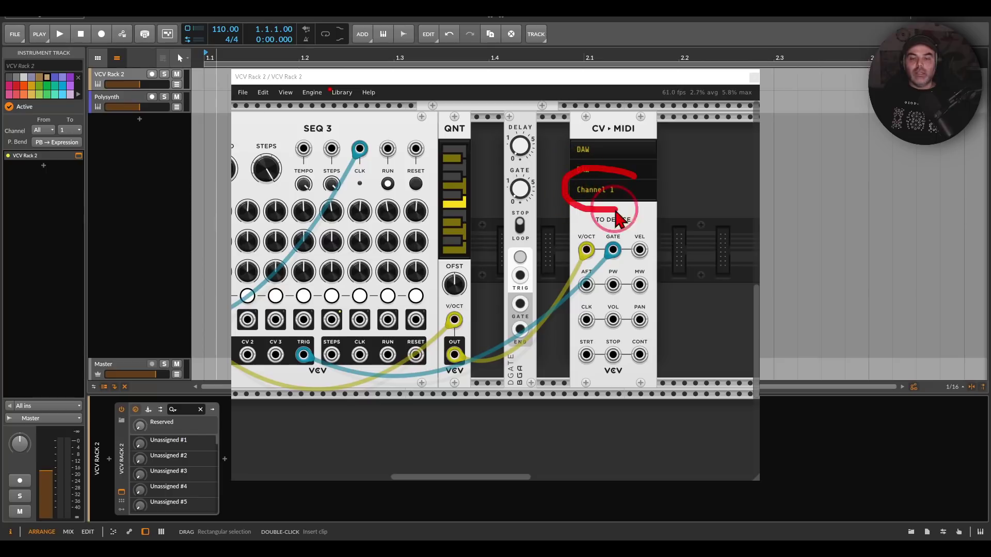
{"action": "left_click", "coordinate": [402, 125]}
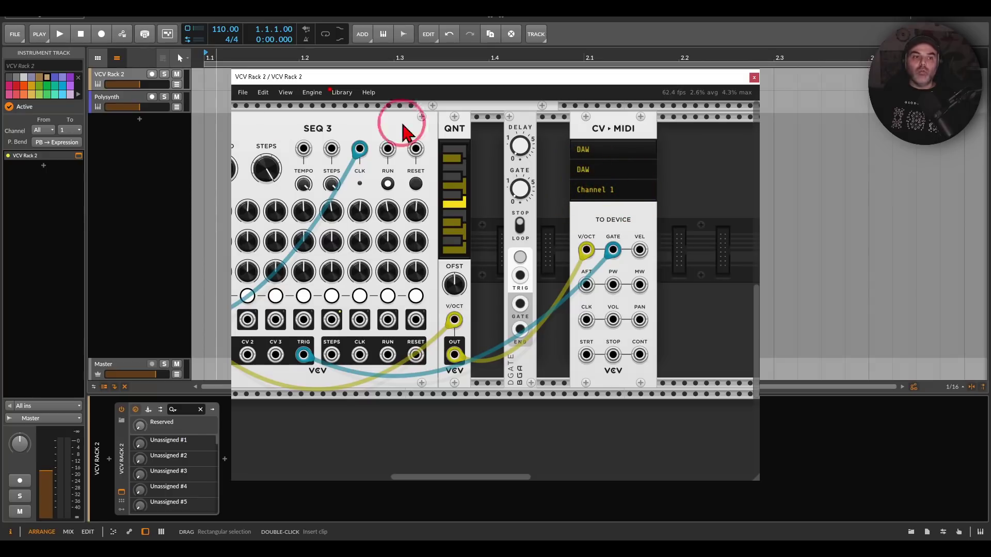
{"action": "left_click", "coordinate": [109, 93]}
{"action": "left_click", "coordinate": [43, 129]}
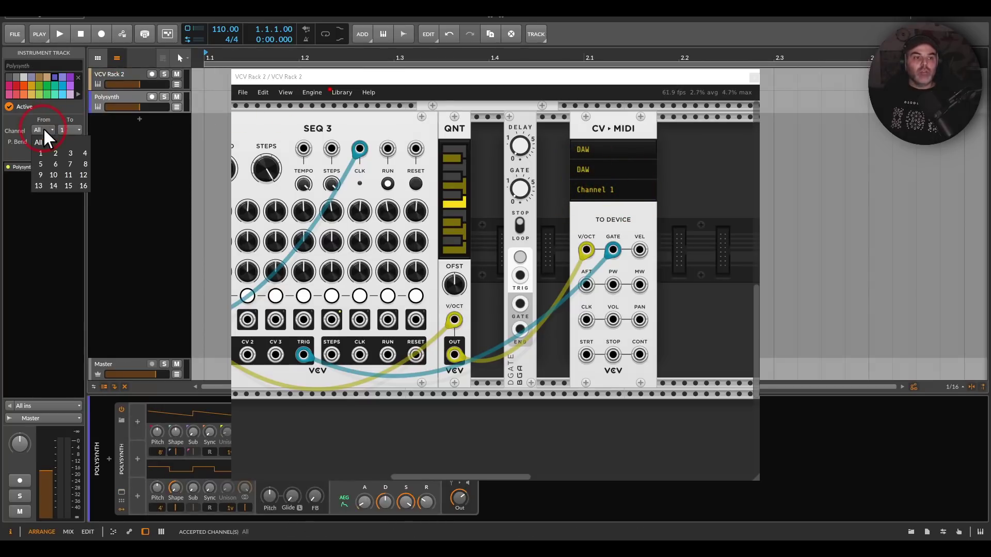
{"action": "left_click", "coordinate": [39, 153]}
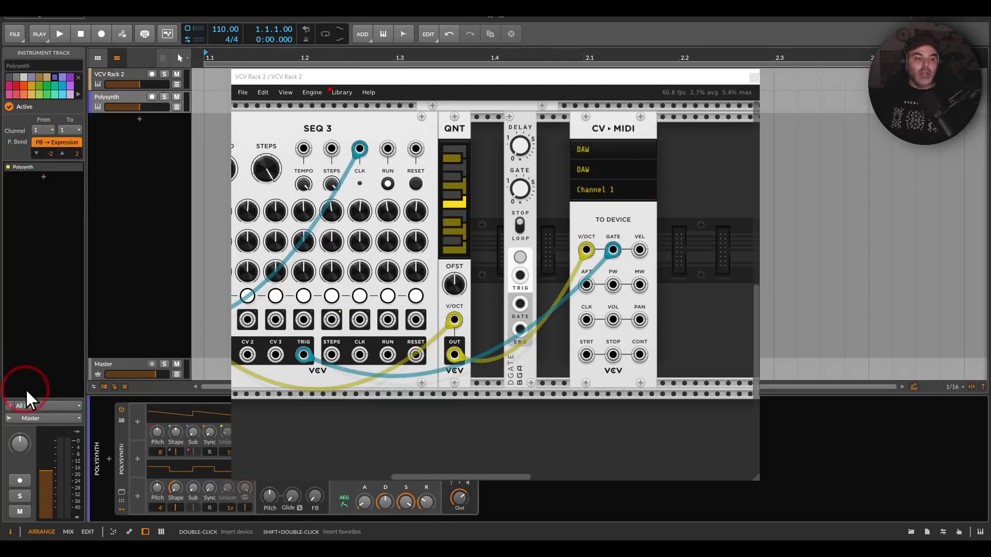
- Route notes from the VCV Rack 2 track into the Polysynth track's input and start playback
{"action": "left_click", "coordinate": [22, 405]}
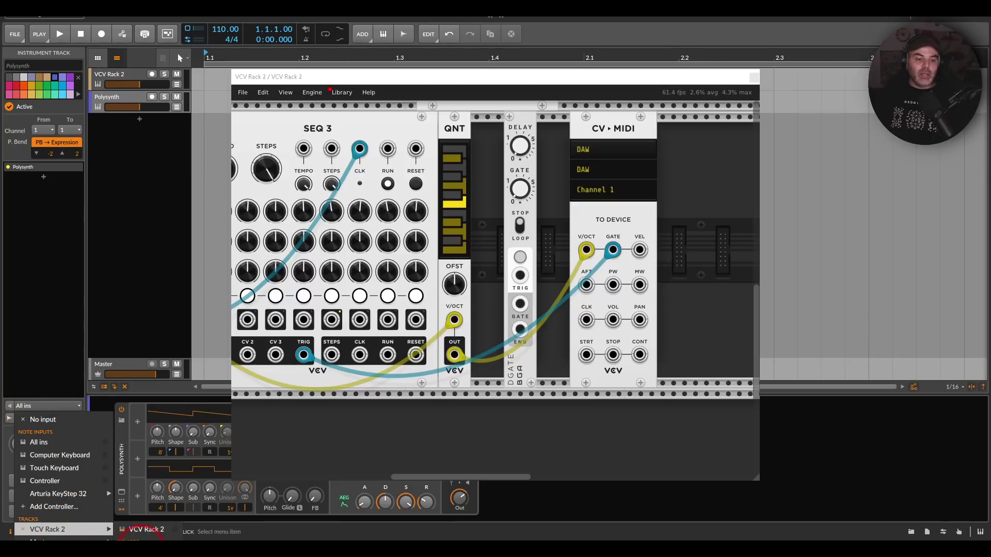
{"action": "left_click", "coordinate": [146, 529]}
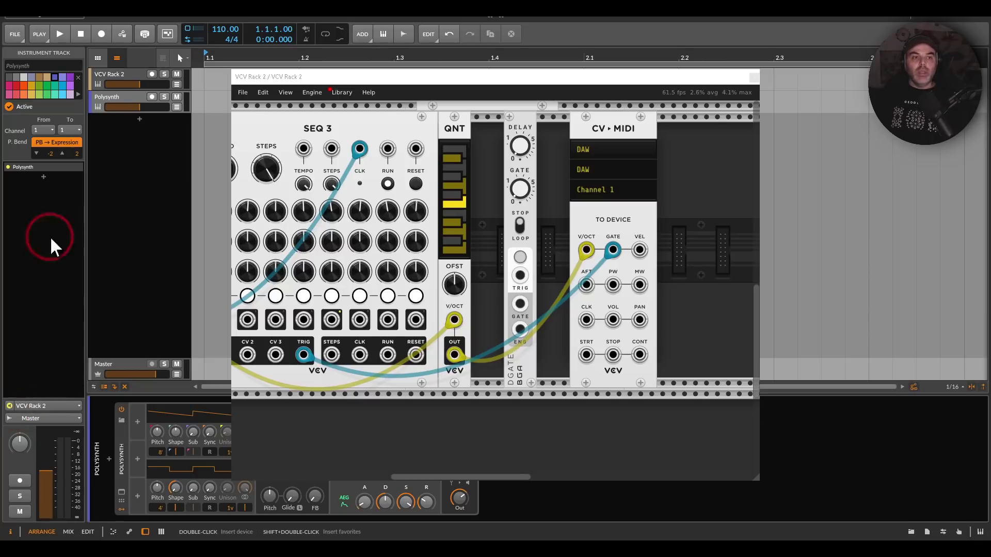
{"action": "left_click", "coordinate": [59, 35]}
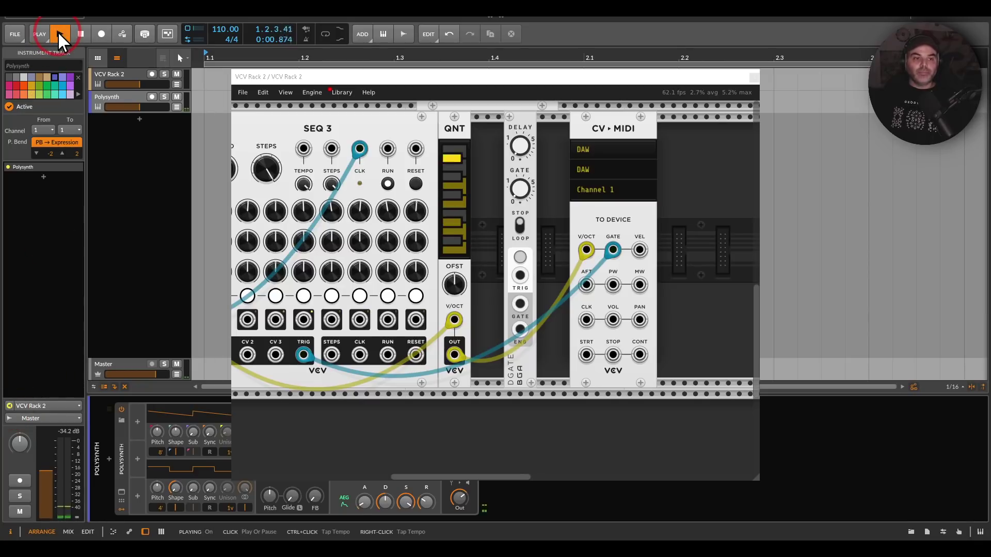
- Close the rack window and adjust the Polysynth's amplitude envelope attack, with the release at about 67.5%
{"action": "left_click_drag", "start_coordinate": [504, 265], "coordinate": [561, 271]}
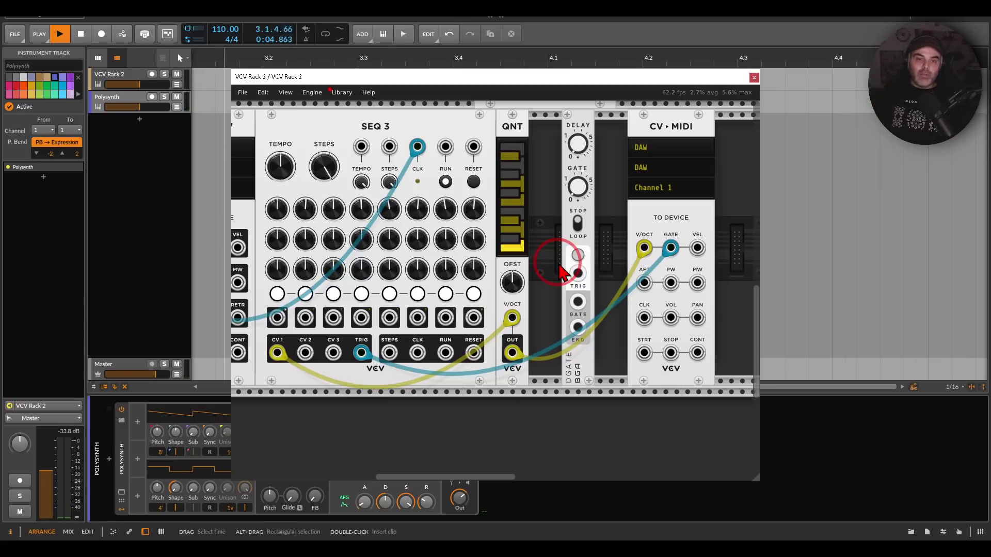
{"action": "left_click", "coordinate": [754, 78]}
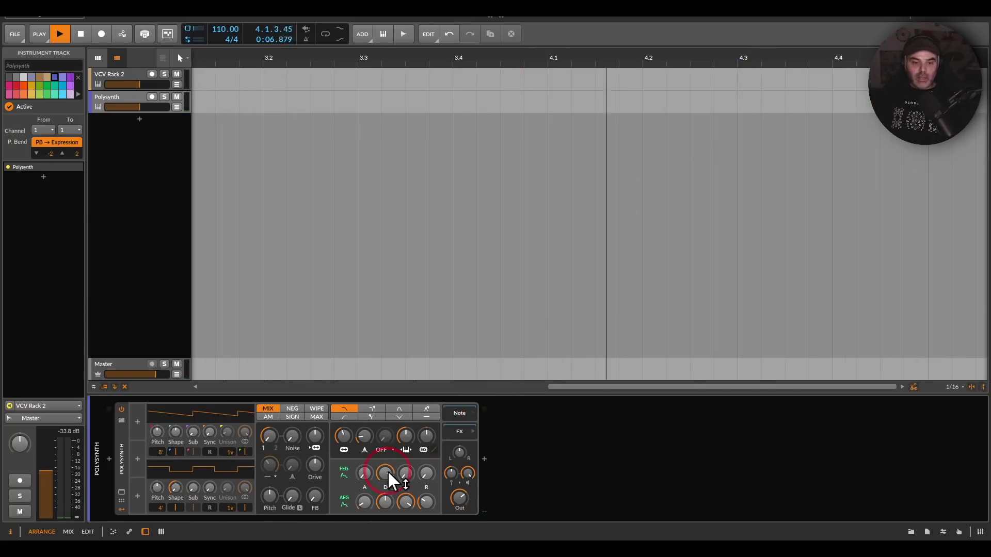
{"action": "left_click_drag", "start_coordinate": [366, 503], "coordinate": [365, 501]}
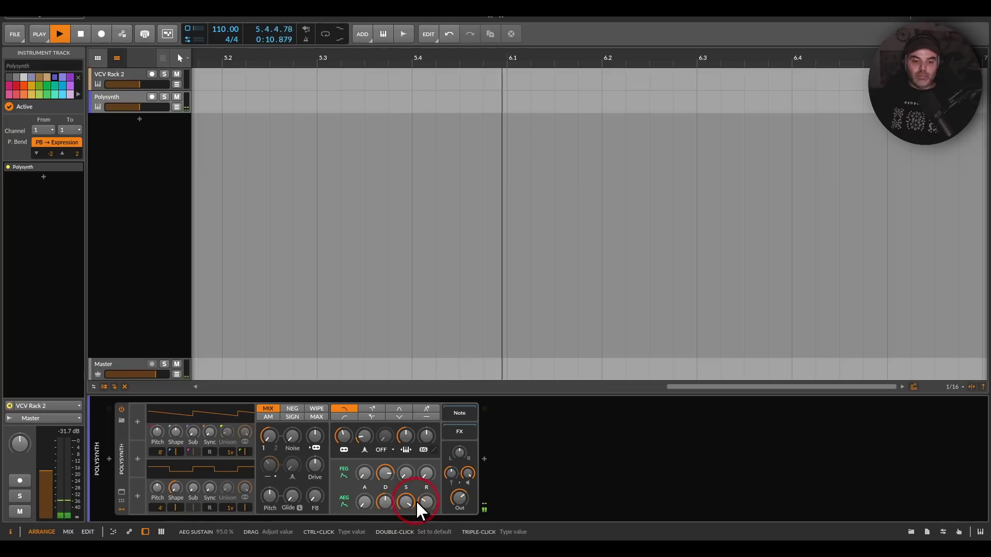
{"action": "mouse_move", "coordinate": [426, 502]}
{"action": "left_mouse_down"}
{"action": "mouse_move", "coordinate": [427, 487]}
{"action": "mouse_move", "coordinate": [426, 500]}
{"action": "left_mouse_up"}
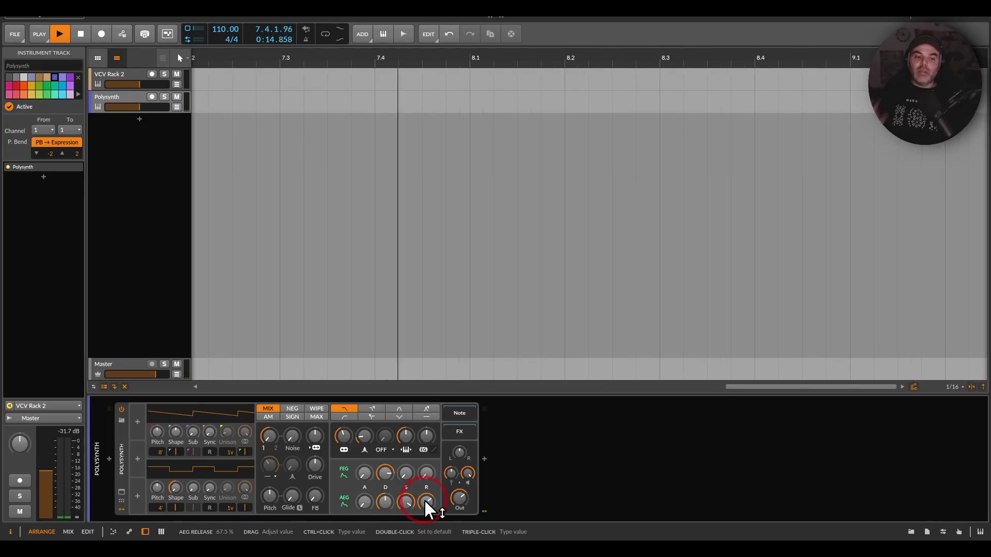
- Reopen the VCV Rack 2 window and examine the SEQ 3 clock and trigger connections and the DGATE module's controls
{"action": "left_click", "coordinate": [110, 75]}
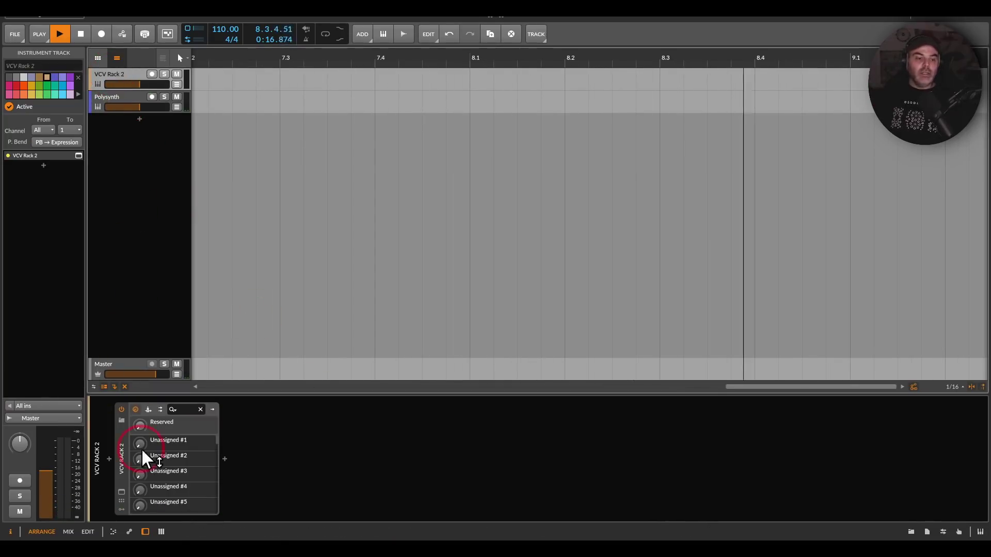
{"action": "left_click", "coordinate": [122, 492]}
{"action": "left_click", "coordinate": [528, 363]}
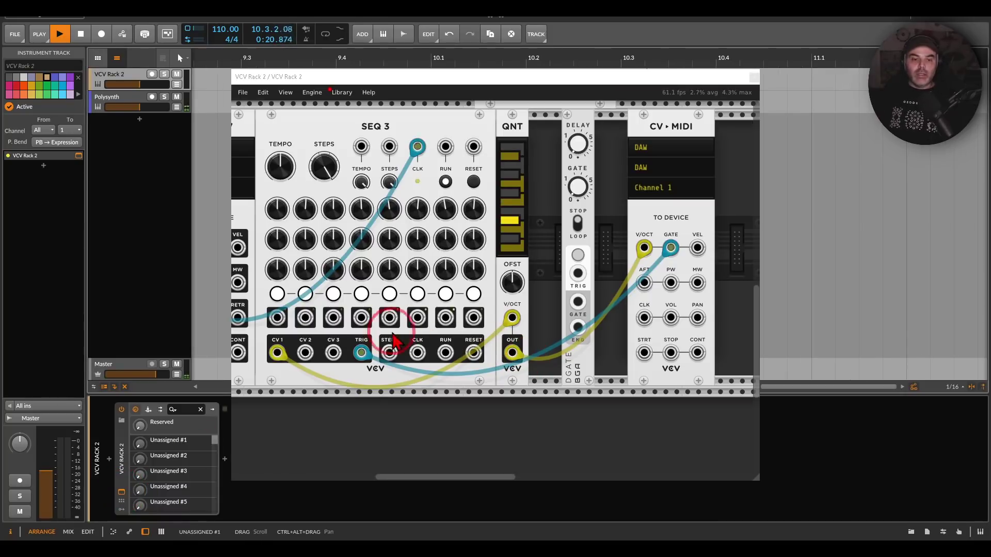
{"action": "mouse_move", "coordinate": [366, 331]}
{"action": "left_mouse_down"}
{"action": "mouse_move", "coordinate": [357, 368]}
{"action": "mouse_move", "coordinate": [378, 331]}
{"action": "mouse_move", "coordinate": [439, 334]}
{"action": "left_mouse_up"}
{"action": "key", "text": "Escape"}
{"action": "mouse_move", "coordinate": [294, 310]}
{"action": "left_mouse_down"}
{"action": "mouse_move", "coordinate": [261, 330]}
{"action": "mouse_move", "coordinate": [286, 293]}
{"action": "left_mouse_up"}
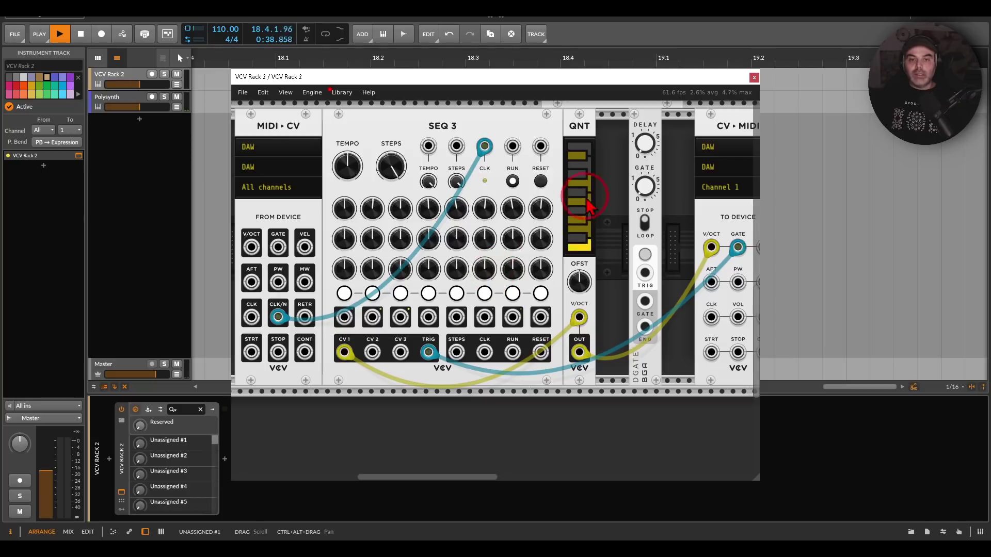
{"action": "left_click_drag", "start_coordinate": [601, 188], "coordinate": [519, 212]}
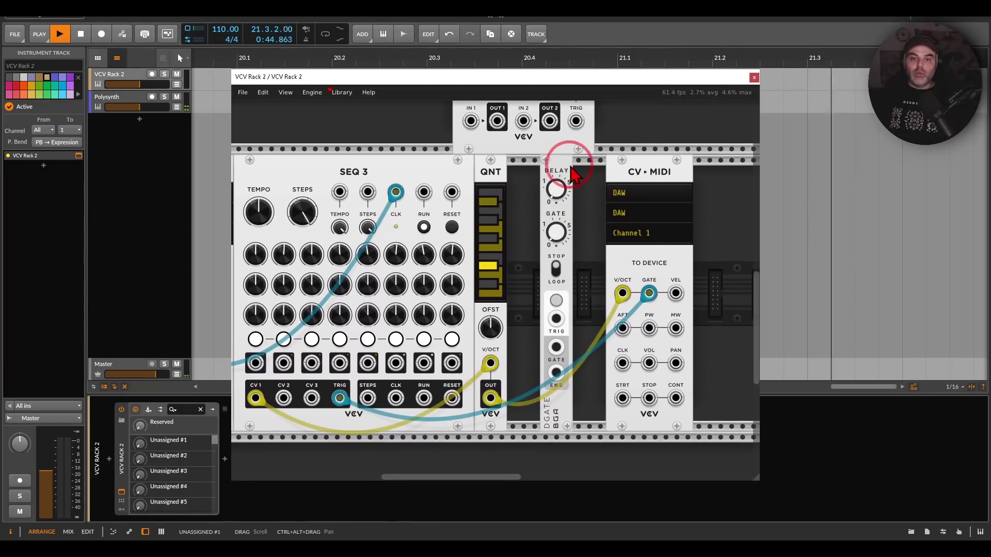
{"action": "key", "text": "ctrl+2"}
{"action": "mouse_move", "coordinate": [585, 158]}
{"action": "left_mouse_down"}
{"action": "mouse_move", "coordinate": [567, 147]}
{"action": "mouse_move", "coordinate": [514, 202]}
{"action": "mouse_move", "coordinate": [602, 201]}
{"action": "mouse_move", "coordinate": [588, 162]}
{"action": "left_mouse_up"}
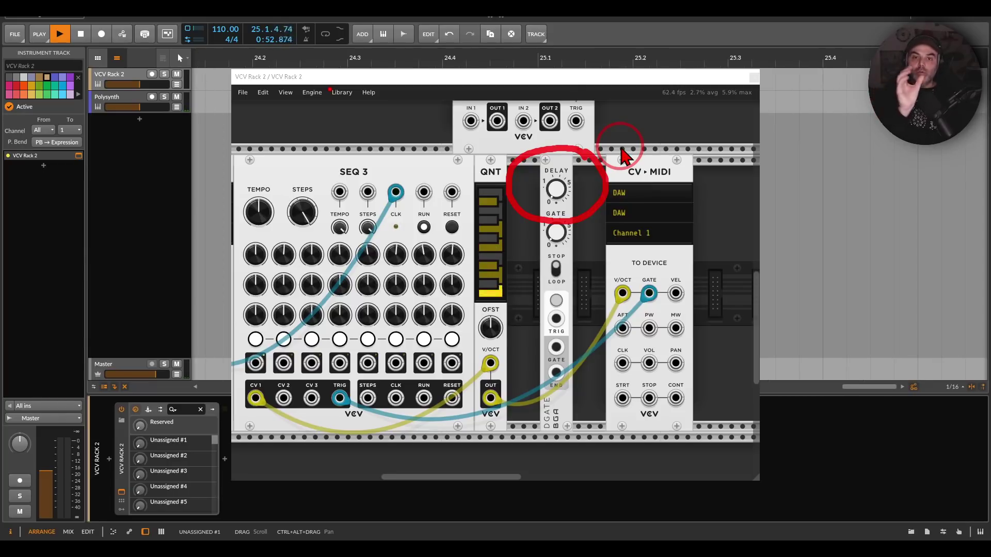
{"action": "key", "text": "Escape"}
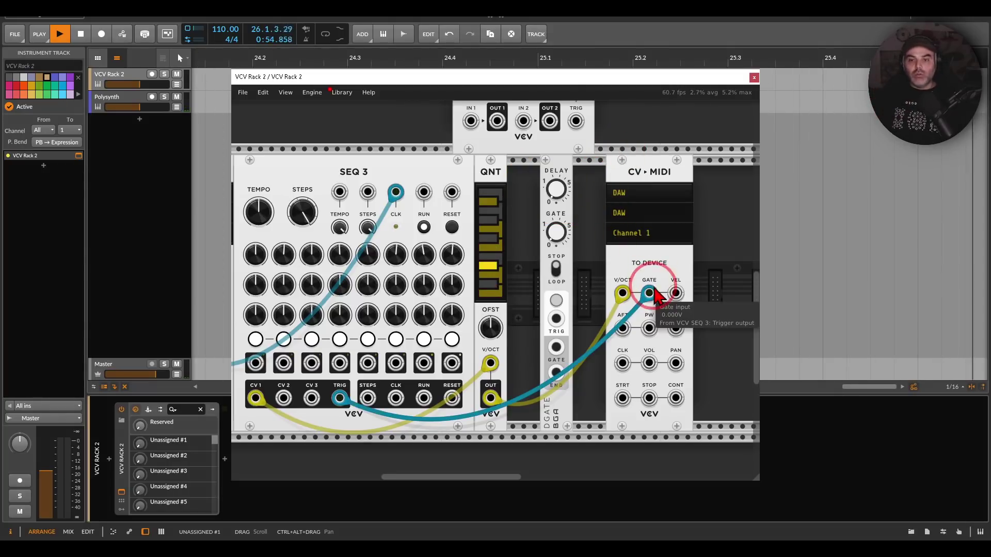
- Move the SEQ 3 trigger cable from CV-MIDI's GATE to DGATE's TRIG input, and duplicate the sequencer's clock cable into SCOPE's IN 1
{"action": "mouse_move", "coordinate": [651, 294]}
{"action": "left_mouse_down"}
{"action": "mouse_move", "coordinate": [614, 316]}
{"action": "mouse_move", "coordinate": [561, 322]}
{"action": "left_mouse_up"}
{"action": "left_click_drag", "start_coordinate": [519, 219], "coordinate": [515, 371]}
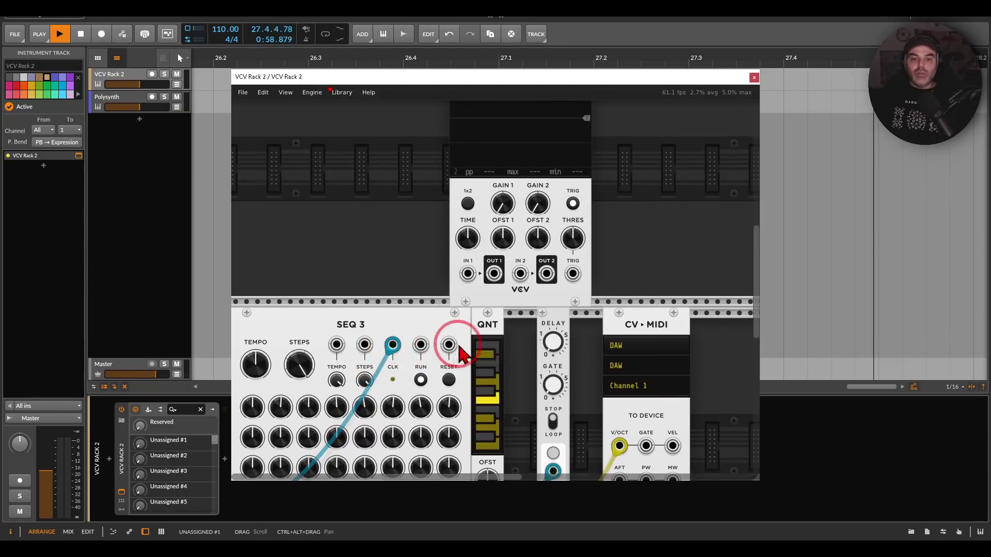
{"action": "left_click_drag", "start_coordinate": [393, 347], "coordinate": [467, 278]}
{"action": "left_click_drag", "start_coordinate": [426, 200], "coordinate": [420, 288]}
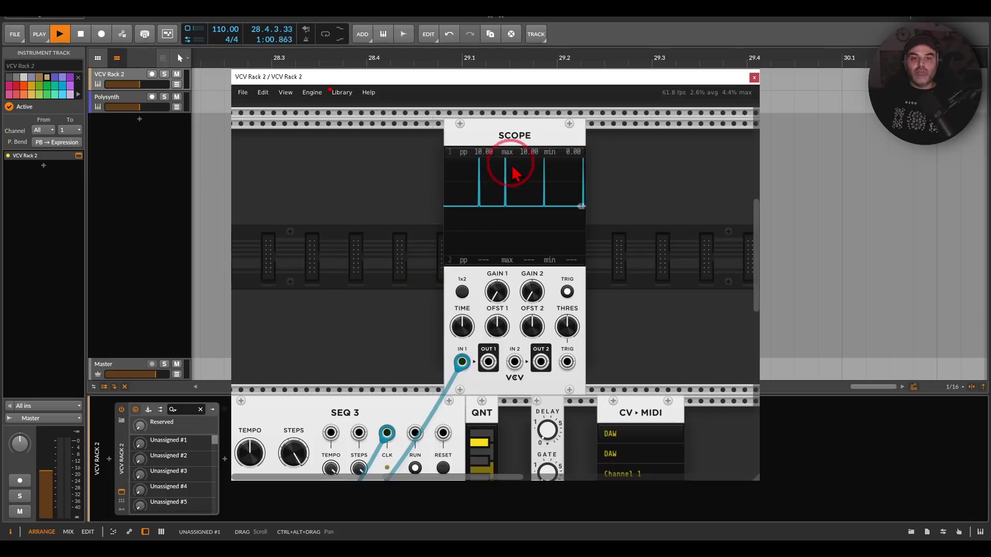
{"action": "mouse_move", "coordinate": [582, 139]}
{"action": "left_mouse_down"}
{"action": "mouse_move", "coordinate": [599, 222]}
{"action": "mouse_move", "coordinate": [582, 161]}
{"action": "left_mouse_up"}
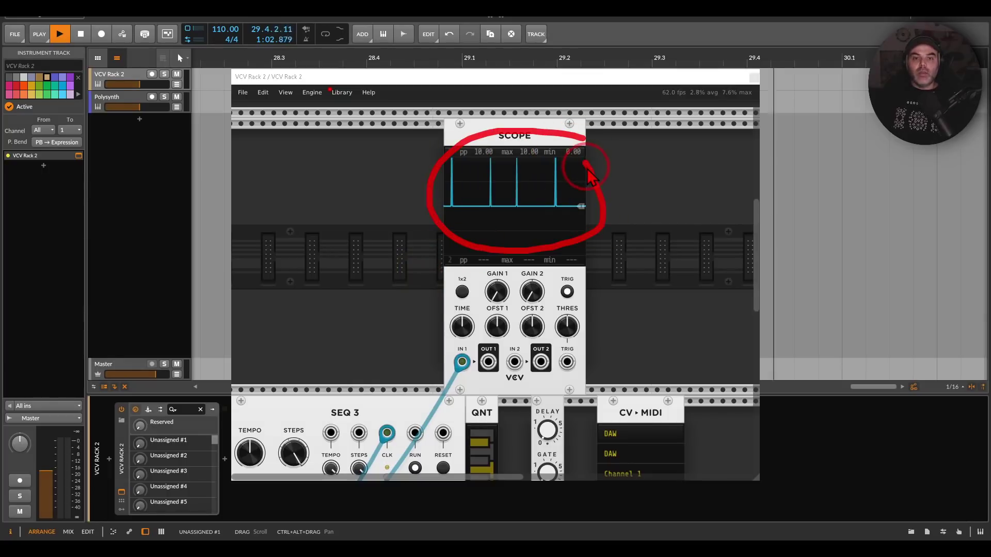
- Patch a yellow cable from DGATE's GATE output to SCOPE's IN 2 and place DGATE directly beside the SCOPE module
{"action": "left_click_drag", "start_coordinate": [575, 380], "coordinate": [575, 210]}
{"action": "left_click_drag", "start_coordinate": [543, 412], "coordinate": [512, 188]}
{"action": "left_click_drag", "start_coordinate": [610, 176], "coordinate": [611, 372]}
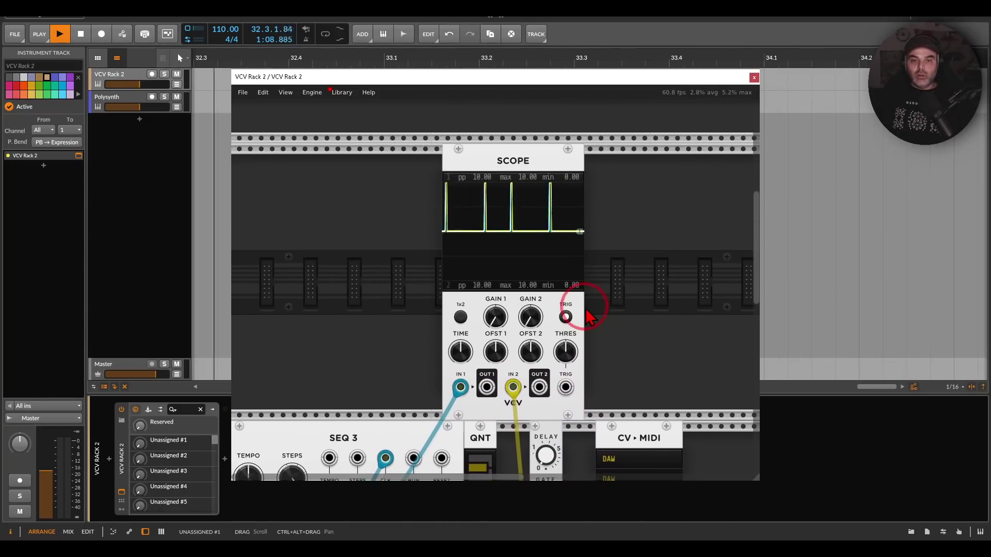
{"action": "left_click_drag", "start_coordinate": [537, 454], "coordinate": [586, 249]}
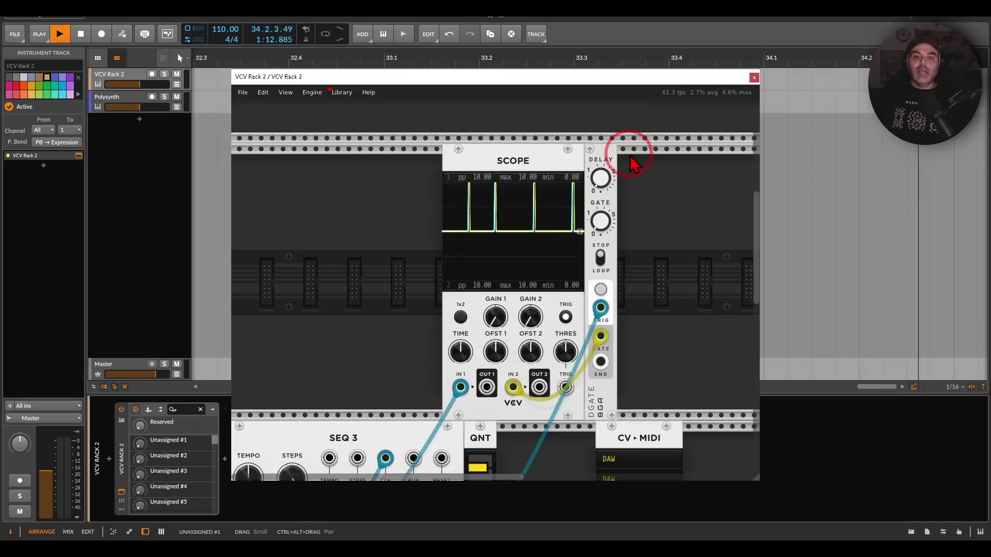
- Adjust DGATE's gate length and patch a blue cable from its GATE output to the GATE input of CV-MIDI
{"action": "left_click_drag", "start_coordinate": [602, 223], "coordinate": [494, 279]}
{"action": "left_click_drag", "start_coordinate": [644, 387], "coordinate": [570, 150]}
{"action": "left_click_drag", "start_coordinate": [582, 228], "coordinate": [562, 292]}
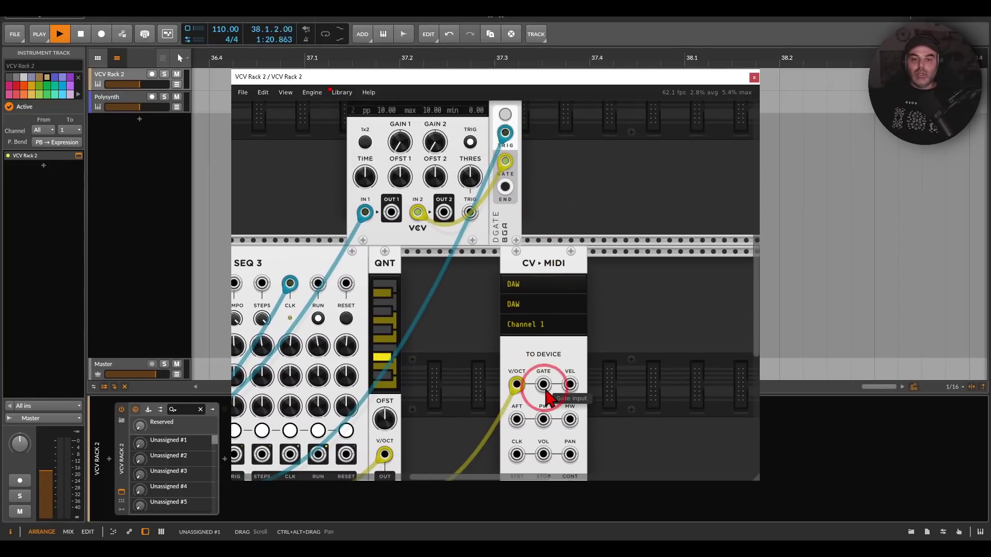
{"action": "right_click", "coordinate": [543, 390]}
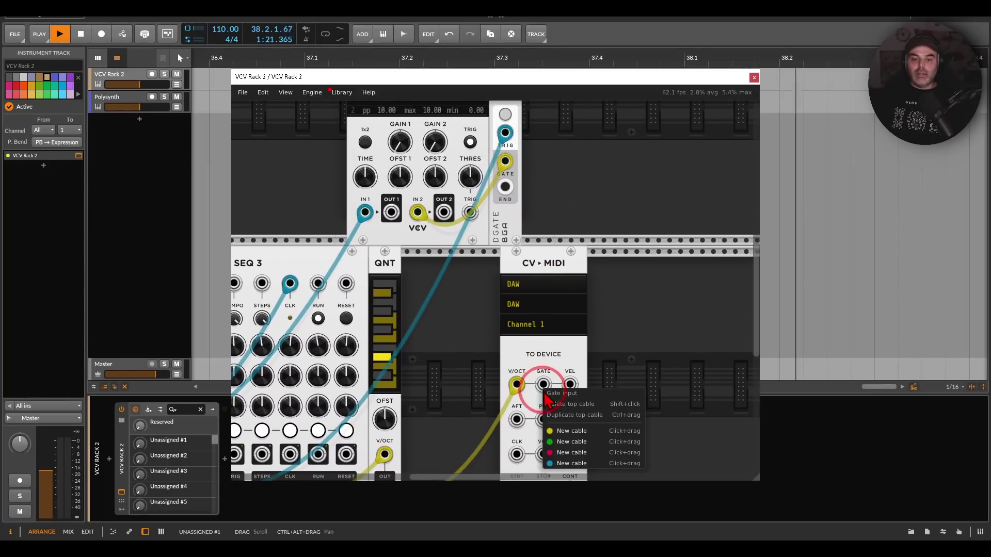
{"action": "left_click", "coordinate": [571, 463]}
{"action": "left_click", "coordinate": [505, 186]}
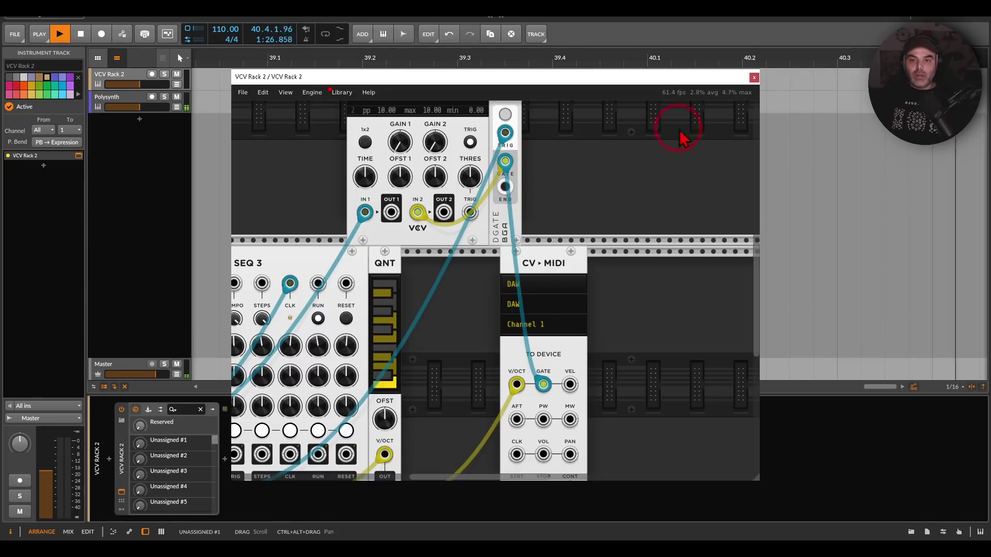
- Shorten the Polysynth's amplitude envelope release and raise its filter frequency to about 3.55 kHz
{"action": "left_click", "coordinate": [754, 78]}
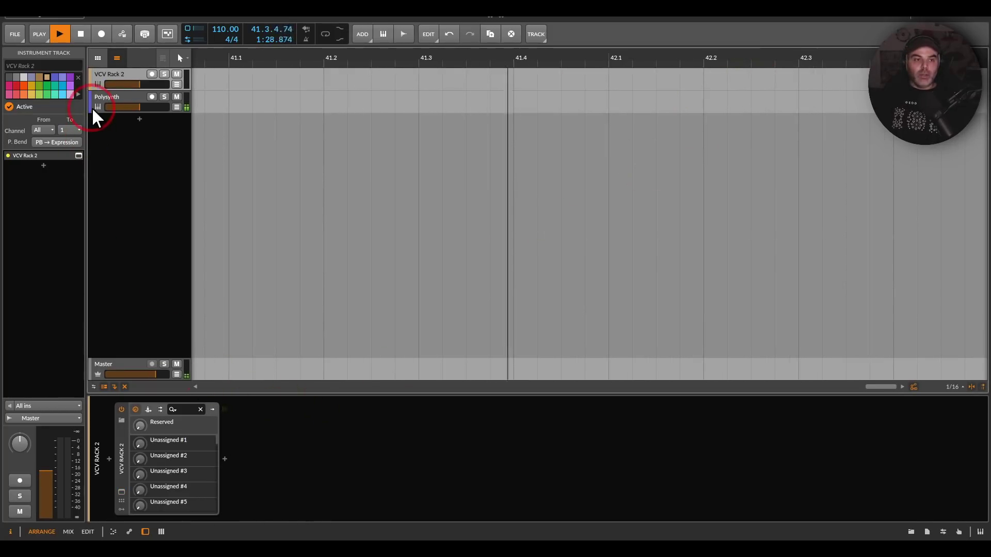
{"action": "left_click", "coordinate": [93, 100]}
{"action": "mouse_move", "coordinate": [343, 436]}
{"action": "left_mouse_down"}
{"action": "mouse_move", "coordinate": [343, 426]}
{"action": "mouse_move", "coordinate": [342, 440]}
{"action": "left_mouse_up"}
{"action": "left_click_drag", "start_coordinate": [425, 500], "coordinate": [424, 511]}
{"action": "left_click_drag", "start_coordinate": [346, 442], "coordinate": [345, 428]}
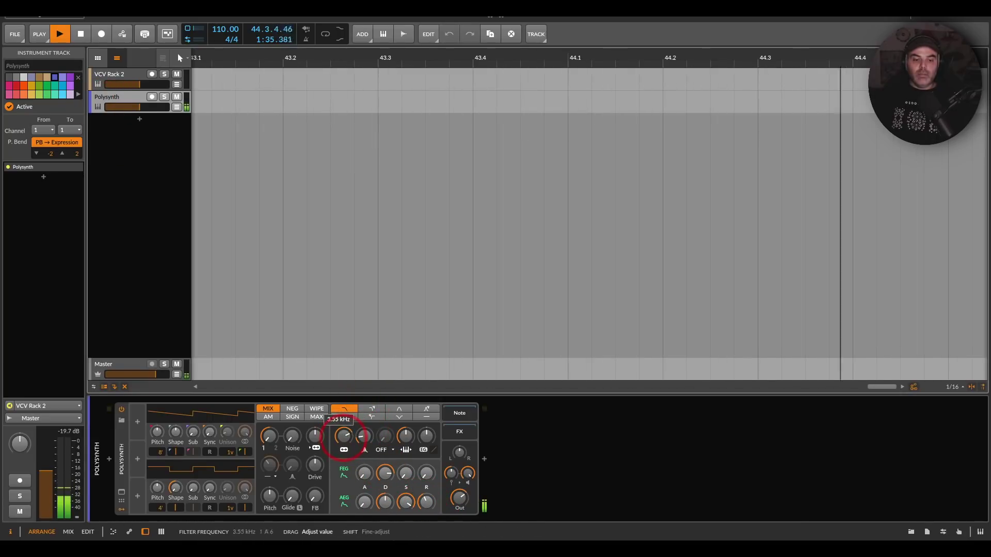
- Reopen the VCV Rack 2 window and review the SEQ 3 controls and signal flow from MIDI-CV towards QNT
{"action": "left_click", "coordinate": [98, 74]}
{"action": "left_click", "coordinate": [122, 492]}
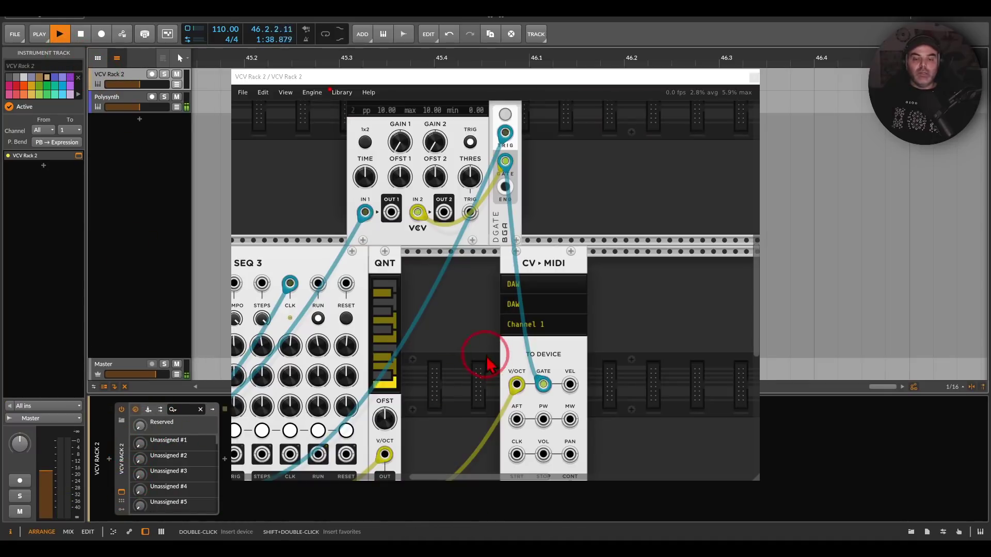
{"action": "mouse_move", "coordinate": [486, 326]}
{"action": "left_mouse_down"}
{"action": "mouse_move", "coordinate": [682, 246]}
{"action": "mouse_move", "coordinate": [685, 235]}
{"action": "left_mouse_up"}
{"action": "mouse_move", "coordinate": [542, 114]}
{"action": "left_mouse_down"}
{"action": "mouse_move", "coordinate": [545, 211]}
{"action": "mouse_move", "coordinate": [514, 108]}
{"action": "left_mouse_up"}
{"action": "mouse_move", "coordinate": [566, 158]}
{"action": "left_mouse_down"}
{"action": "mouse_move", "coordinate": [580, 172]}
{"action": "mouse_move", "coordinate": [571, 214]}
{"action": "left_mouse_up"}
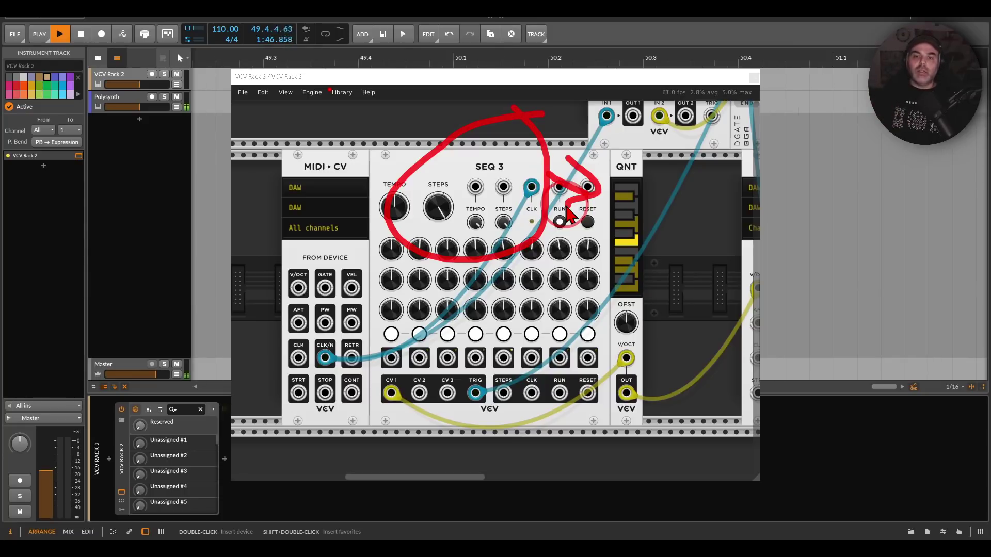
{"action": "key", "text": "Escape"}
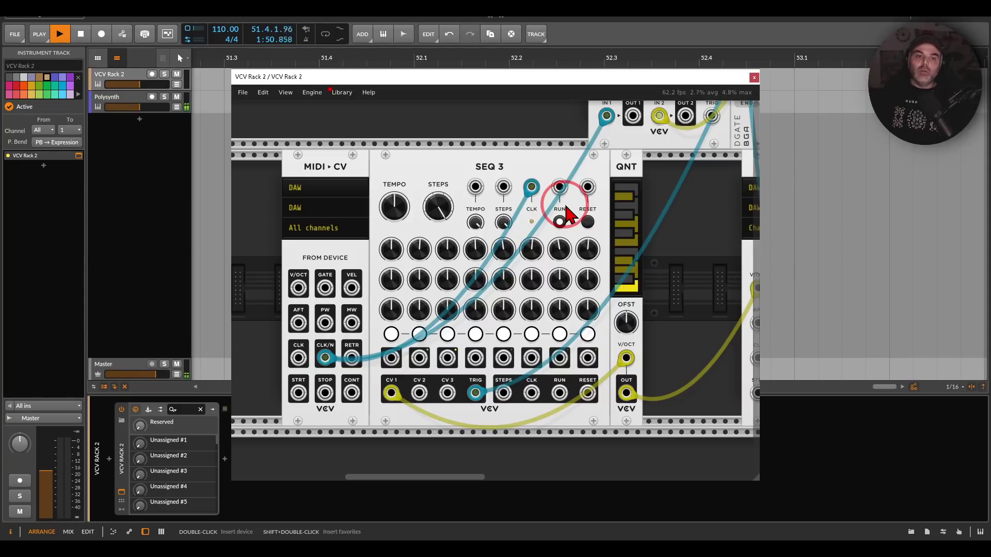
- Stop playback, arm the Polysynth track and start recording the incoming VCV Rack notes from the beginning of the arrangement
{"action": "left_click", "coordinate": [754, 77]}
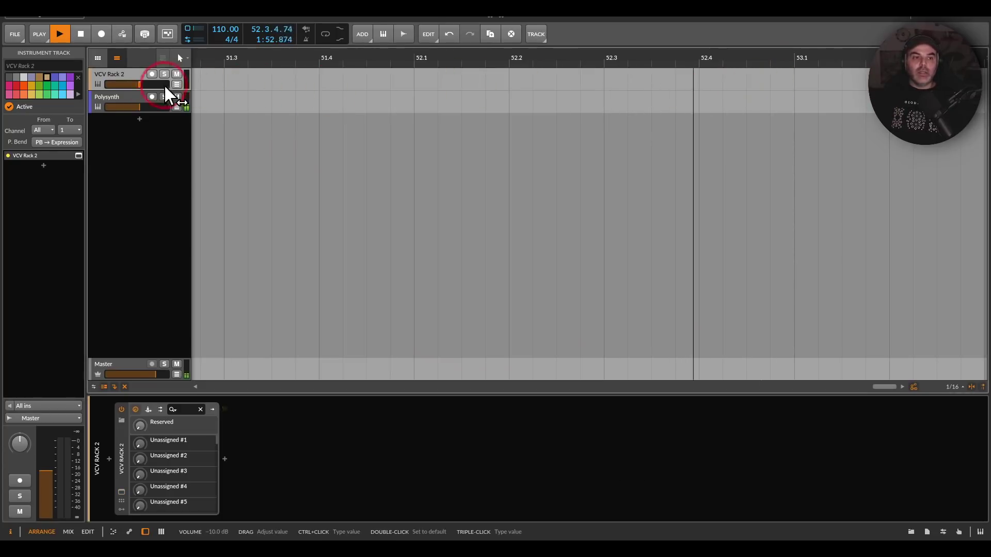
{"action": "left_click", "coordinate": [112, 97]}
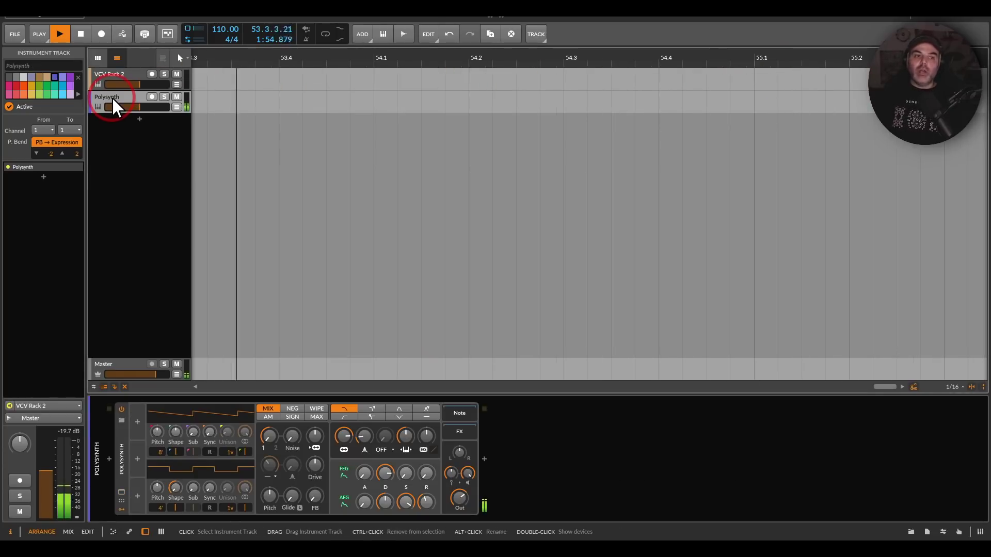
{"action": "left_click", "coordinate": [80, 34]}
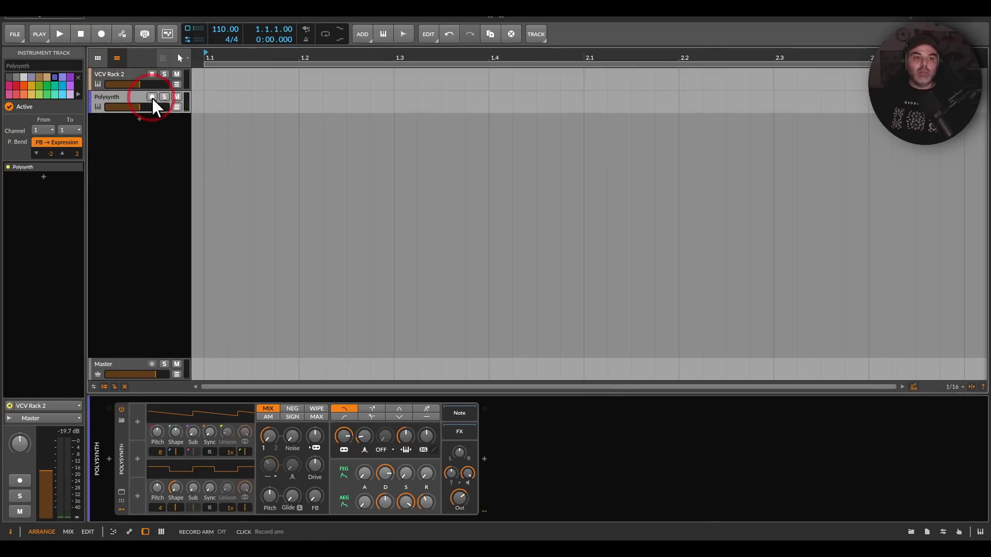
{"action": "left_click", "coordinate": [152, 97]}
{"action": "left_click", "coordinate": [60, 34]}
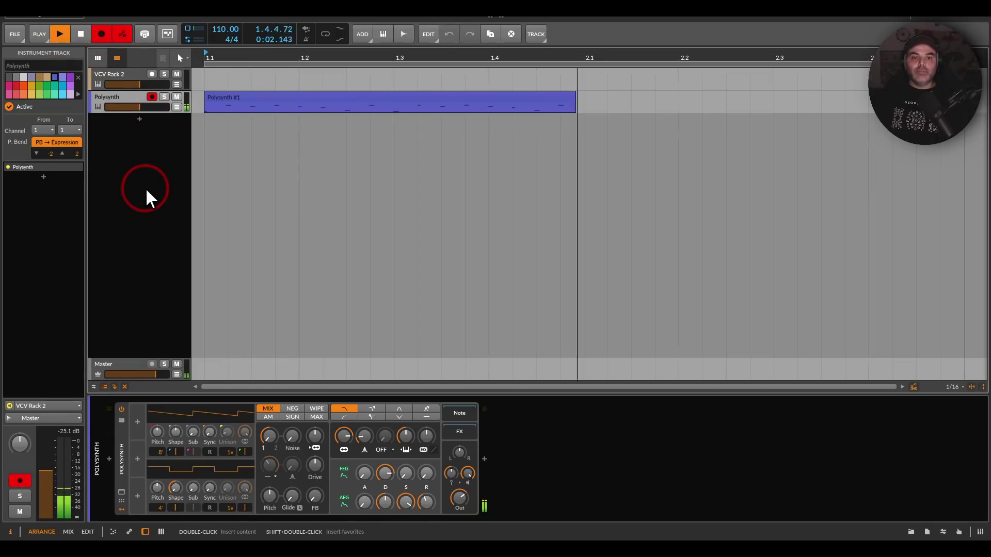
- Stop recording, trim the recorded Polysynth clip to one bar ending at 2.1 and loop the arrangement over it
{"action": "left_click", "coordinate": [80, 34]}
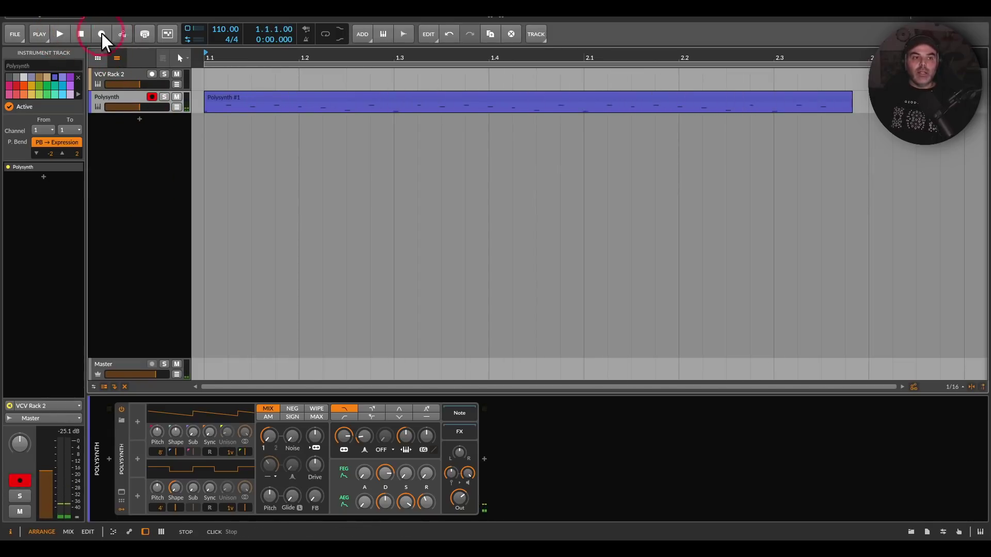
{"action": "left_click", "coordinate": [292, 102]}
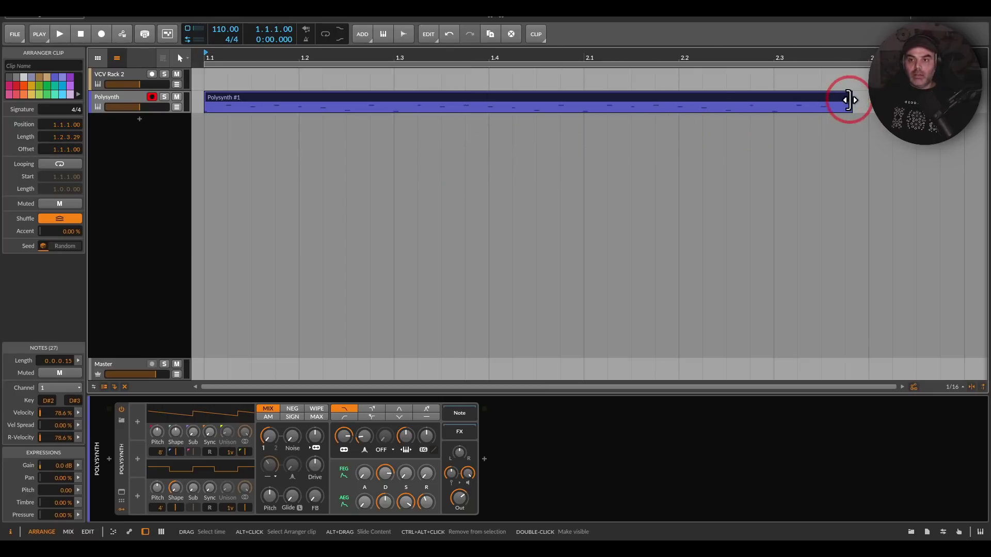
{"action": "left_click_drag", "start_coordinate": [849, 97], "coordinate": [588, 142]}
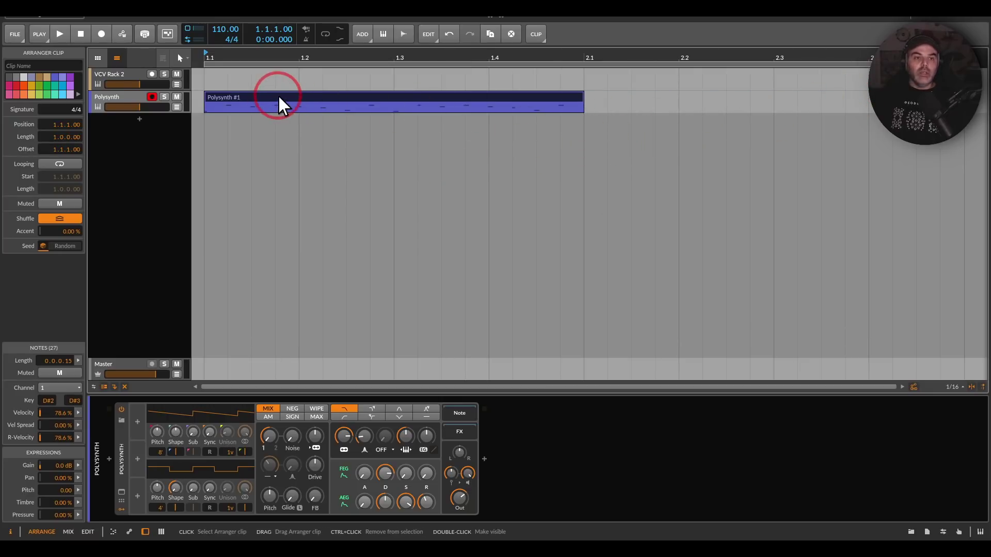
{"action": "key", "text": "ctrl+l"}
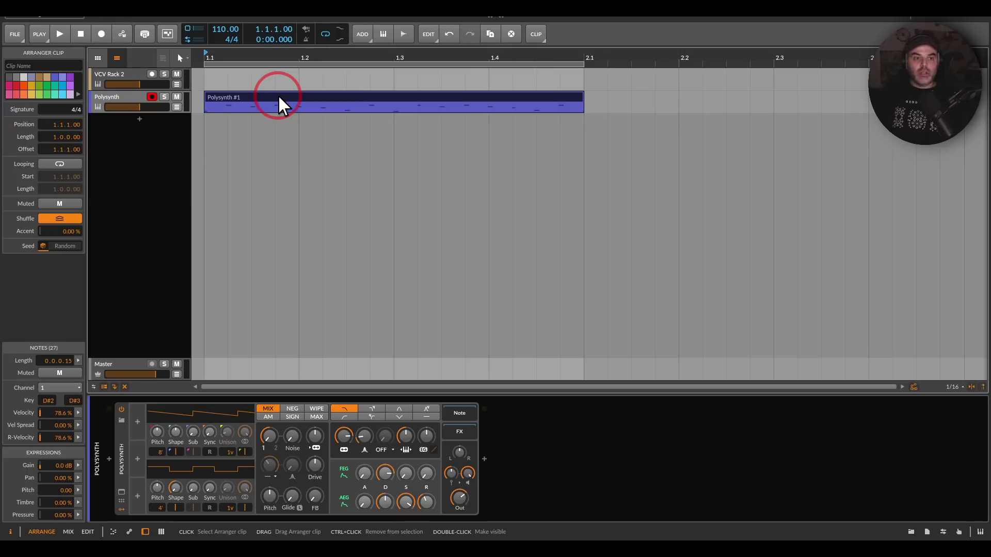
- Disarm the Polysynth track, set its input to No input and play the recorded clip back
{"action": "left_click", "coordinate": [152, 97]}
{"action": "left_click", "coordinate": [130, 96]}
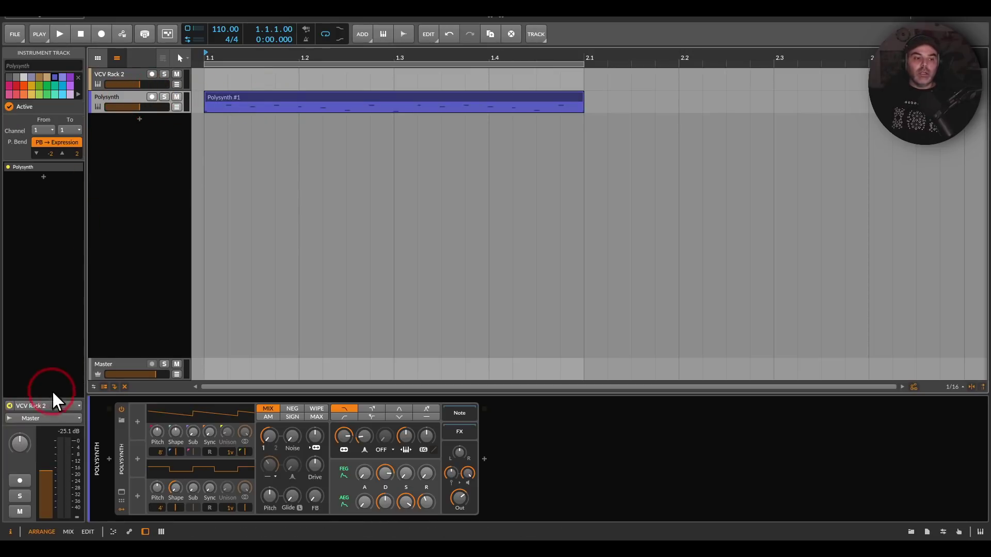
{"action": "left_click", "coordinate": [44, 404]}
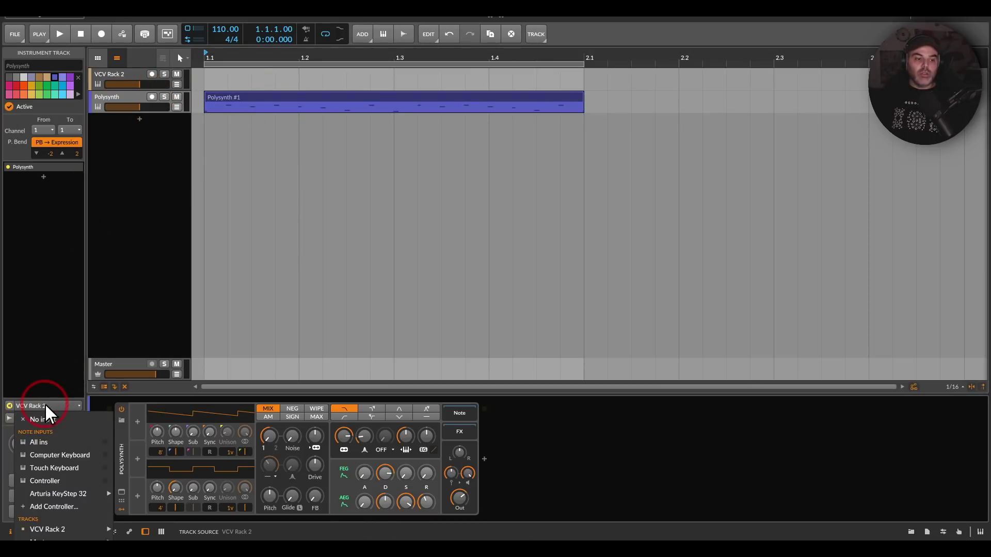
{"action": "left_click", "coordinate": [54, 422]}
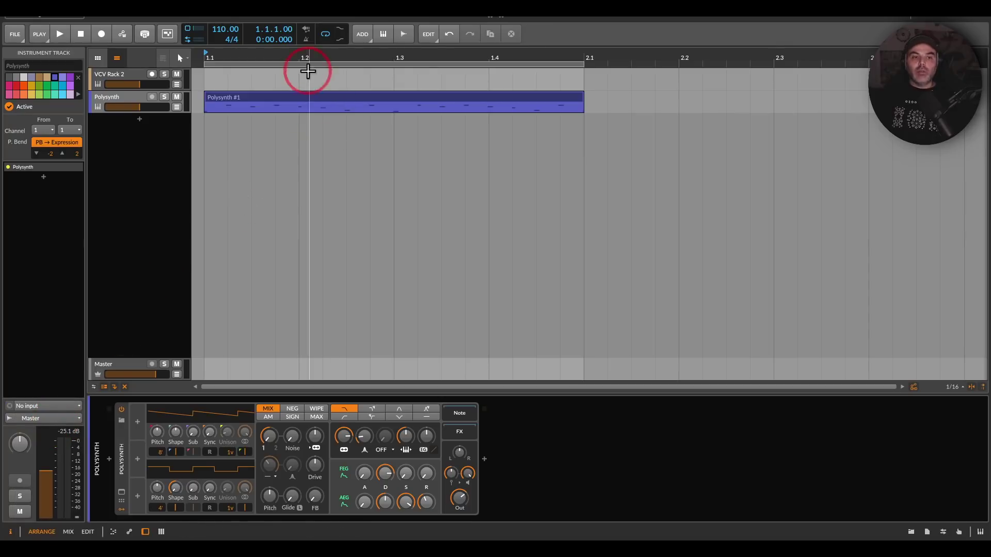
{"action": "left_click", "coordinate": [62, 32]}
{"action": "left_click", "coordinate": [123, 88]}
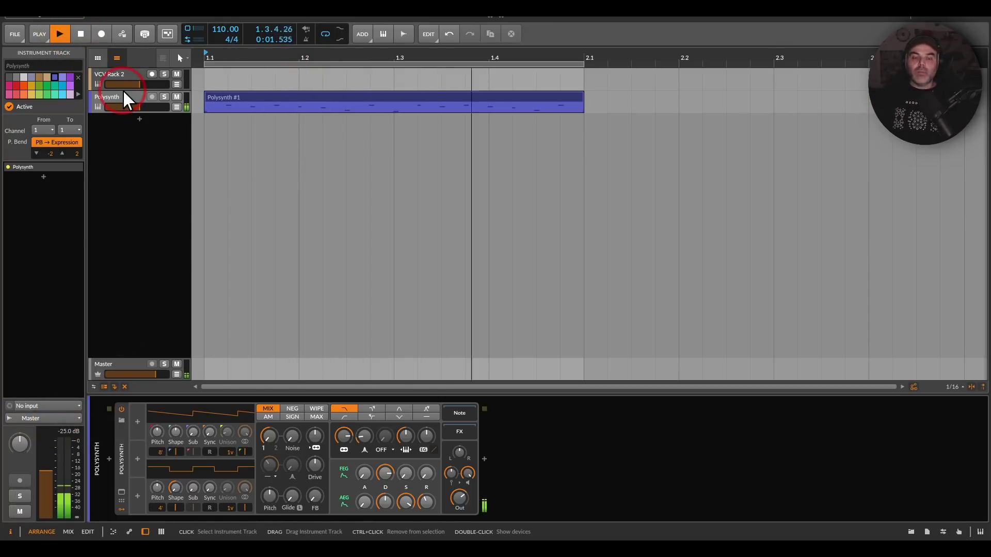
- Open the Polysynth clip's notes and lower the D#3 notes just before 1.3 and 2.1 by one octave to D#2
{"action": "double_click", "coordinate": [288, 91]}
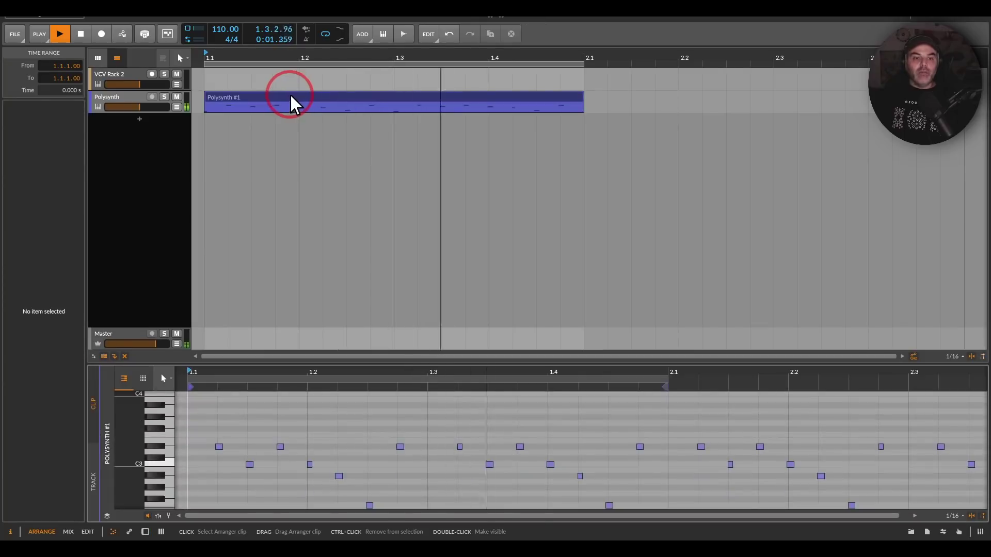
{"action": "left_click_drag", "start_coordinate": [378, 432], "coordinate": [414, 465]}
{"action": "key", "text": "shift+Down"}
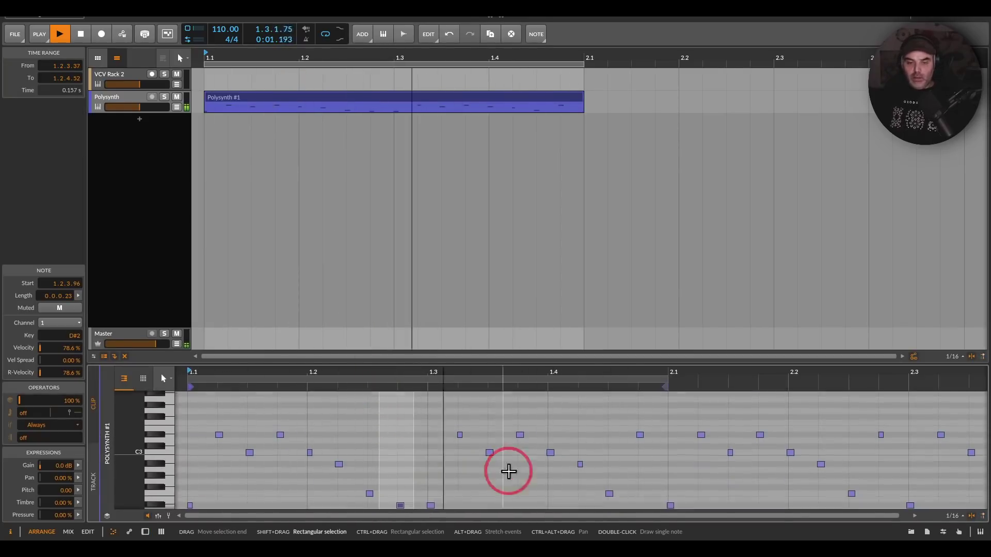
{"action": "left_click_drag", "start_coordinate": [617, 416], "coordinate": [650, 445]}
{"action": "key", "text": "shift+Down"}
- Raise the C3 note at 2.2 and the D#3 note before 2.3 by one octave to C4 and D#4
{"action": "left_click_drag", "start_coordinate": [776, 433], "coordinate": [801, 468]}
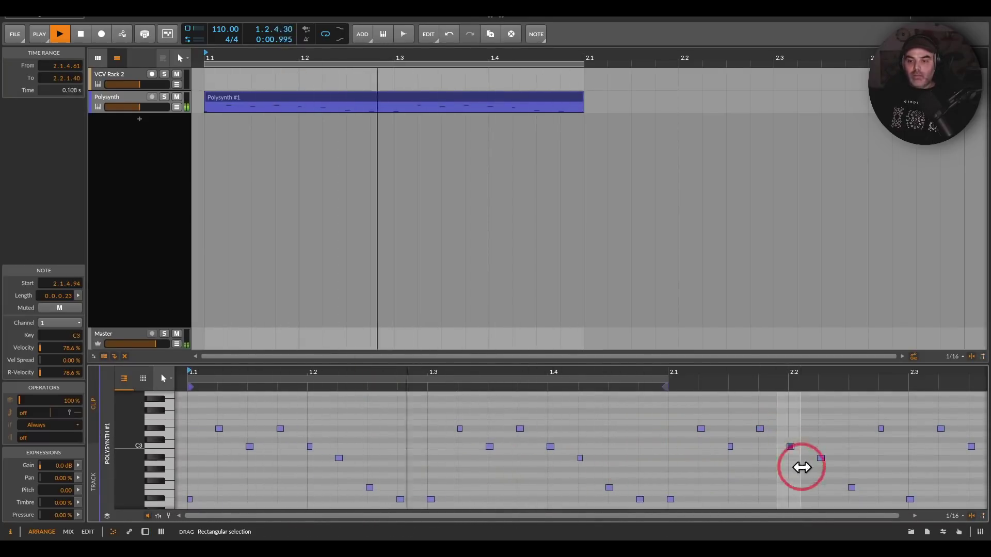
{"action": "key", "text": "shift+Up"}
{"action": "left_click_drag", "start_coordinate": [863, 449], "coordinate": [887, 467]}
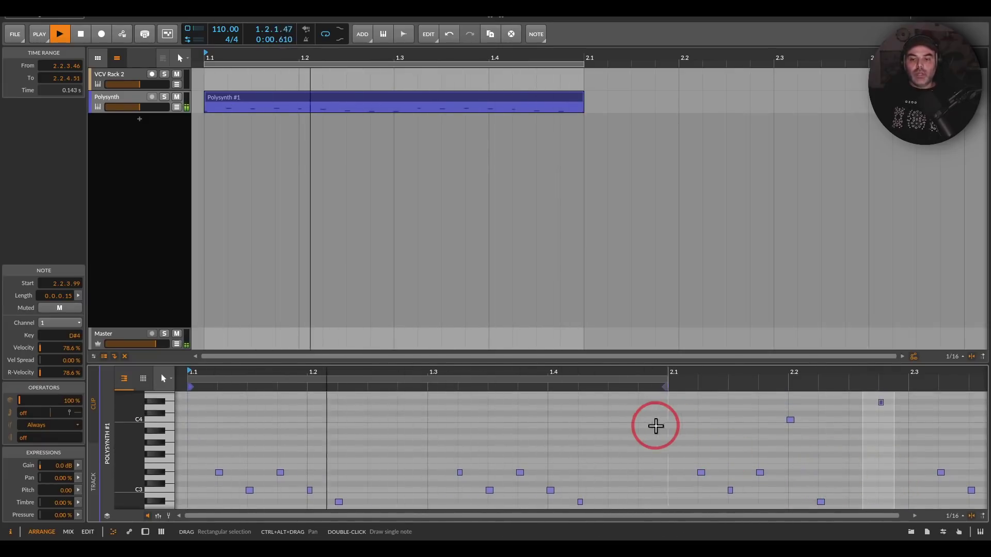
- Raise the D#2 note at 1.3 by two octaves to D#4 and the C3 note at 1.4 to C4
{"action": "left_click_drag", "start_coordinate": [421, 439], "coordinate": [411, 457]}
{"action": "left_click_drag", "start_coordinate": [511, 426], "coordinate": [542, 457]}
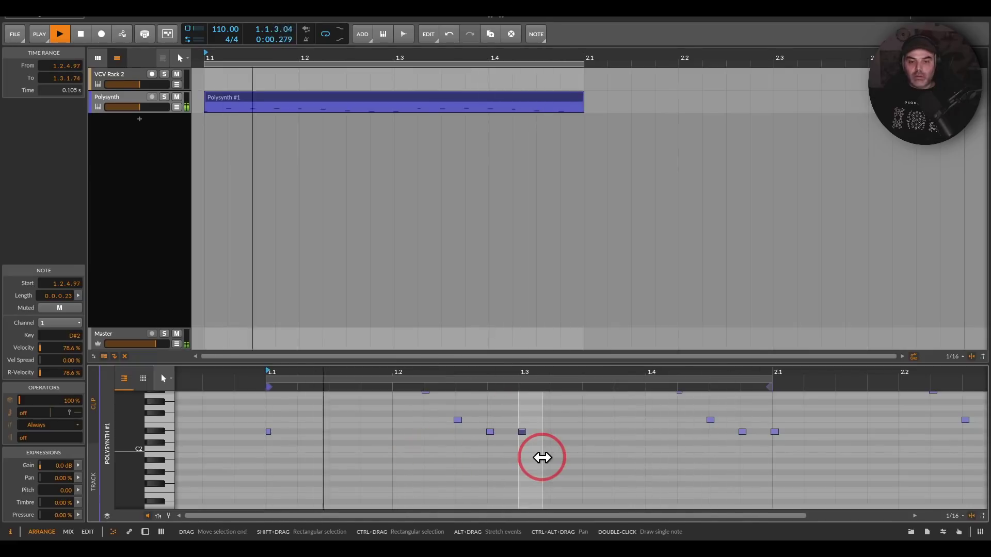
{"action": "key", "text": "shift+Up"}
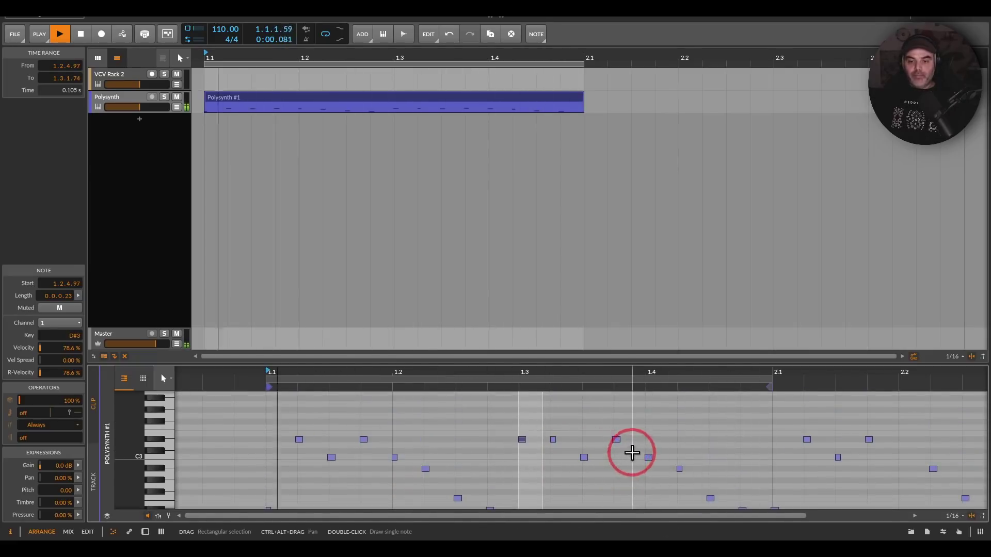
{"action": "left_click_drag", "start_coordinate": [633, 451], "coordinate": [656, 478]}
{"action": "key", "text": "shift+Up"}
{"action": "left_click_drag", "start_coordinate": [509, 450], "coordinate": [535, 471]}
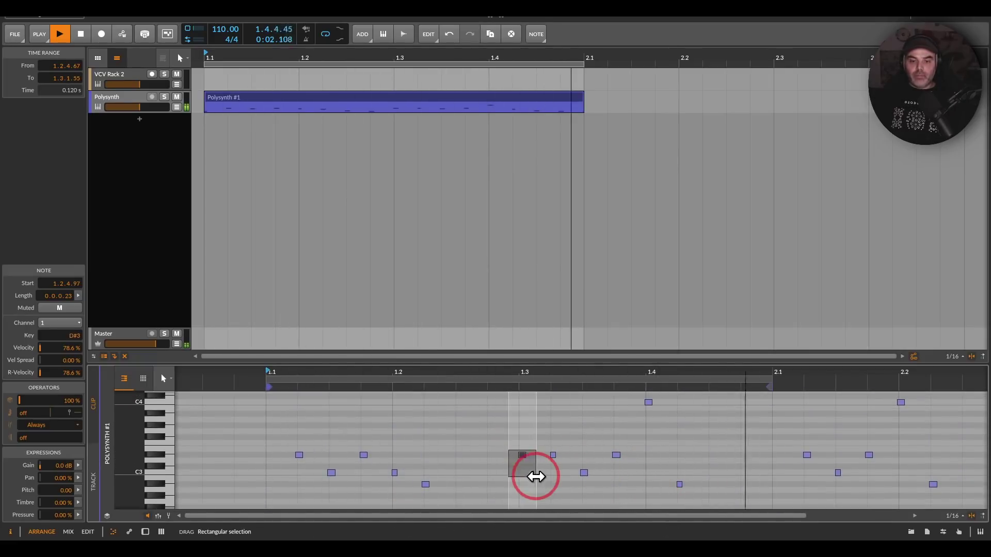
{"action": "key", "text": "shift+Up"}
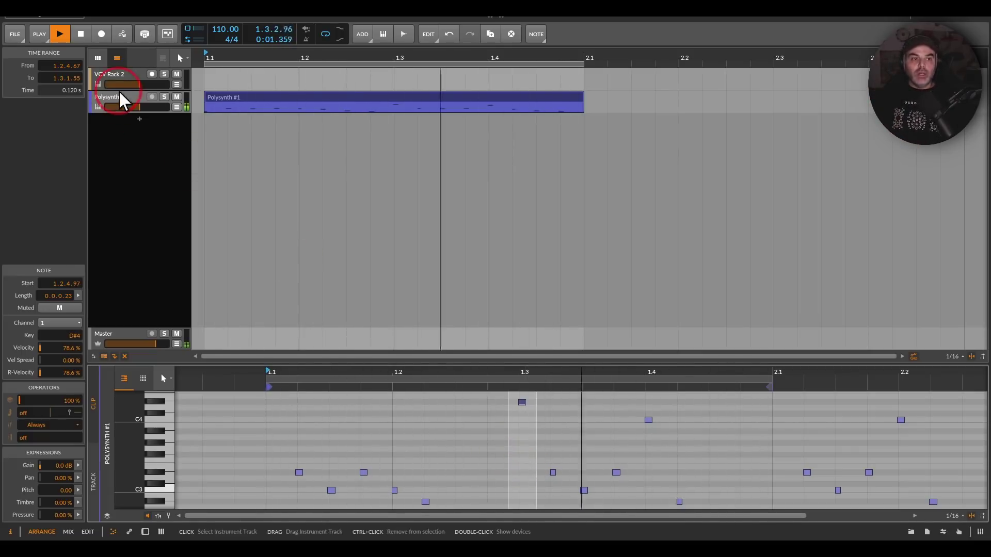
- Stop playback and delete the recorded Polysynth clip from the arrangement
{"action": "left_click", "coordinate": [82, 35]}
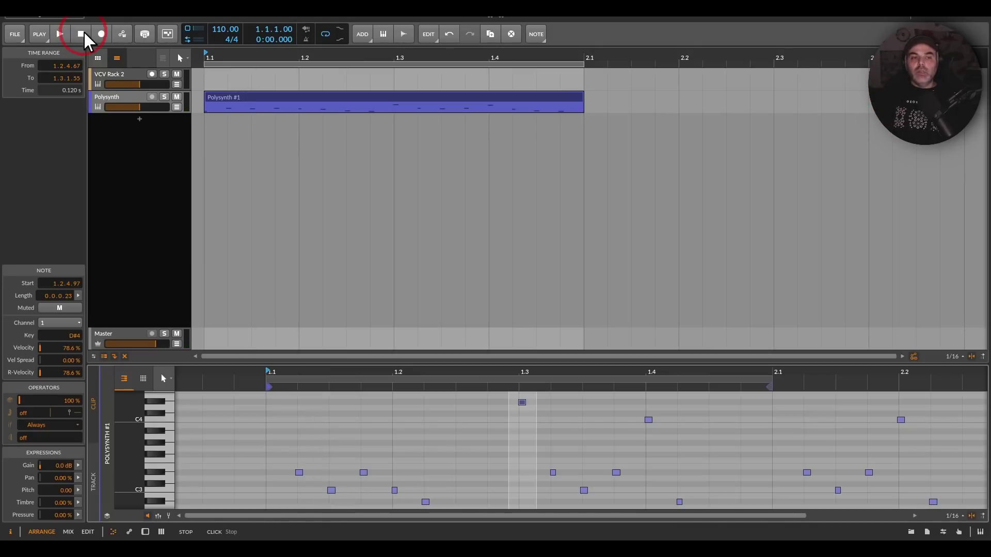
{"action": "left_click", "coordinate": [231, 96]}
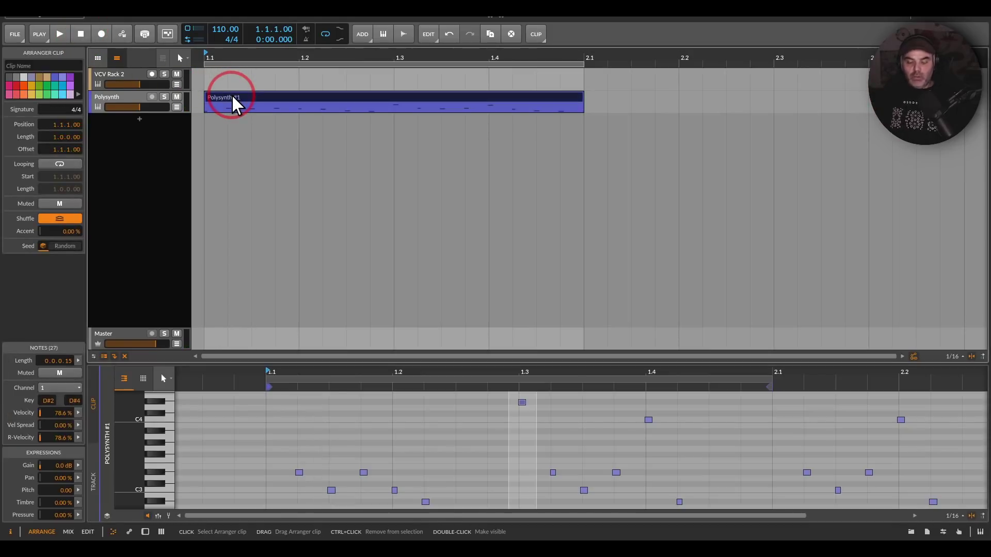
{"action": "key", "text": "Delete"}
- Set the Polysynth track's input back to the VCV Rack 2 output of the VCV Rack 2 track
{"action": "left_click", "coordinate": [119, 98]}
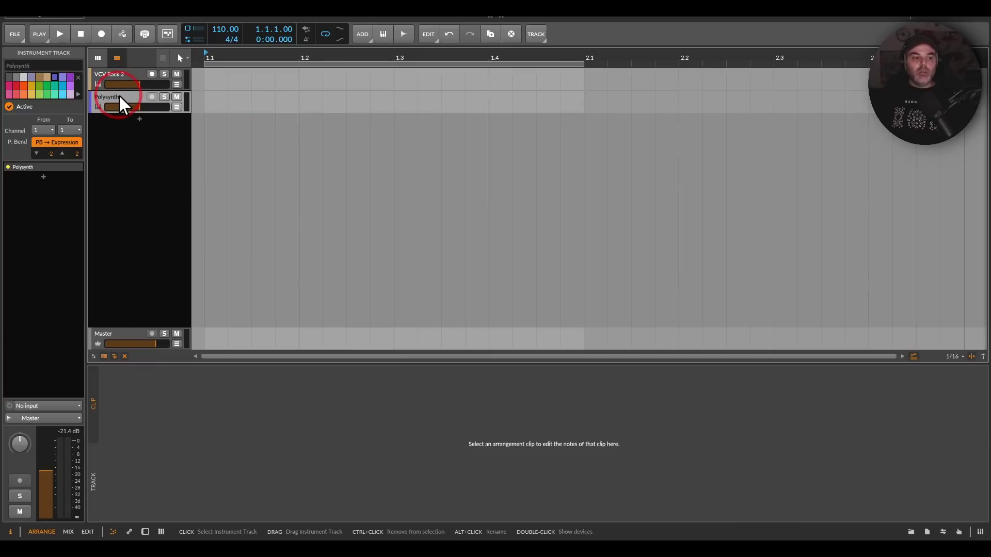
{"action": "left_click", "coordinate": [36, 405]}
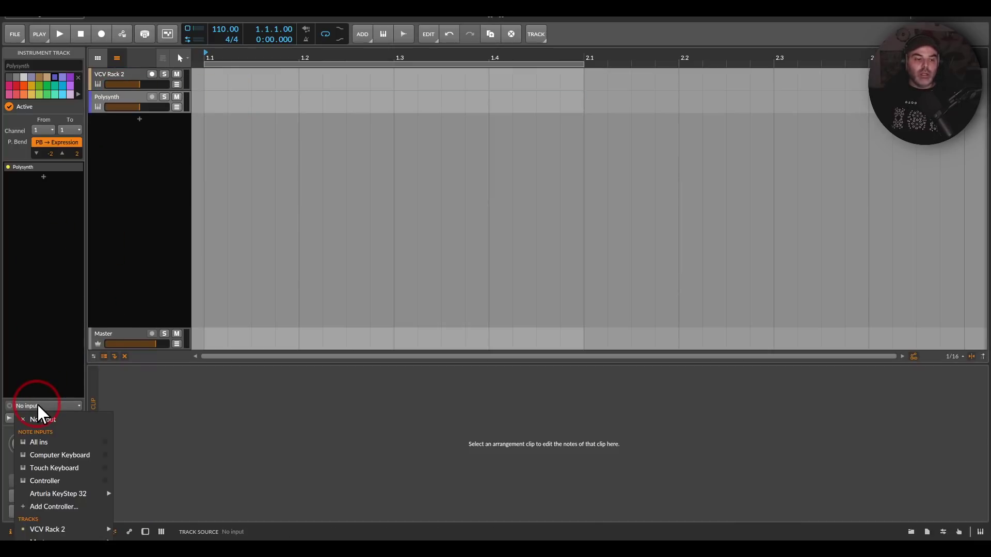
{"action": "left_click", "coordinate": [65, 528]}
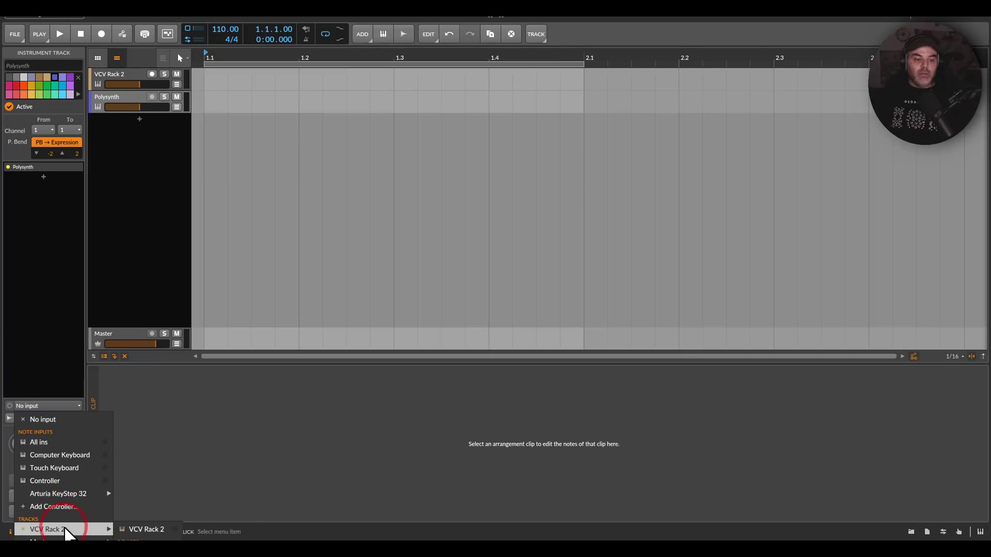
{"action": "left_click", "coordinate": [144, 530]}
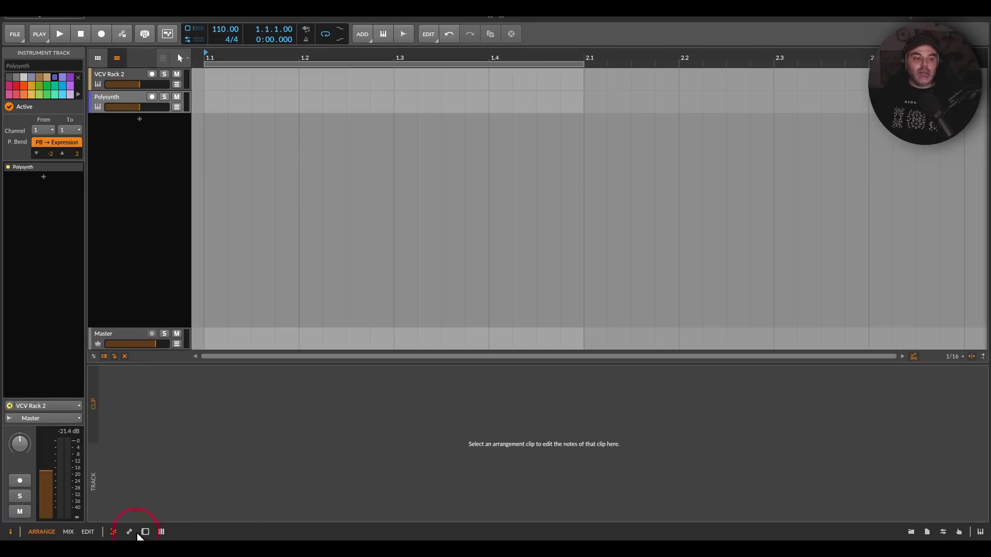
{"action": "left_click", "coordinate": [165, 177]}
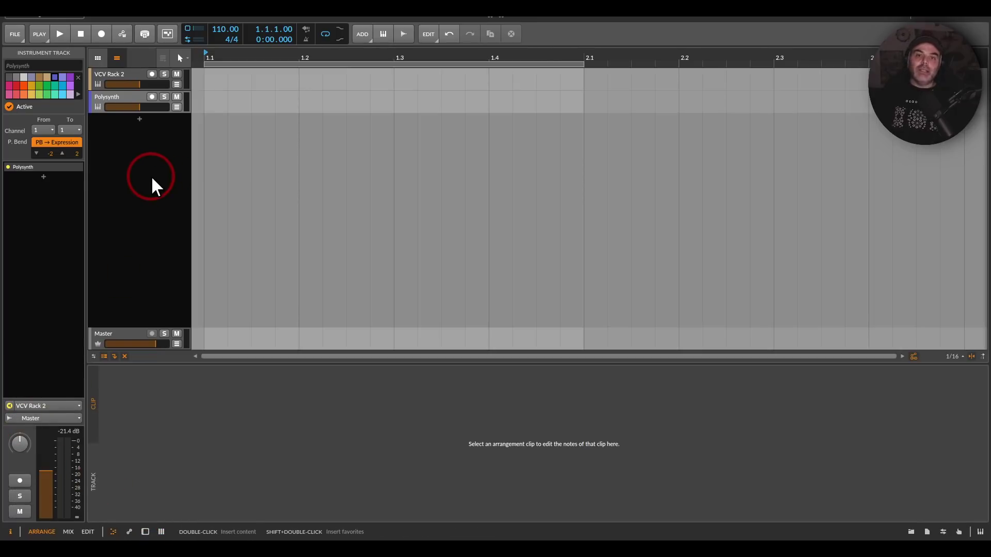
- Start playback and switch off the arrangement loop
{"action": "left_click", "coordinate": [59, 32]}
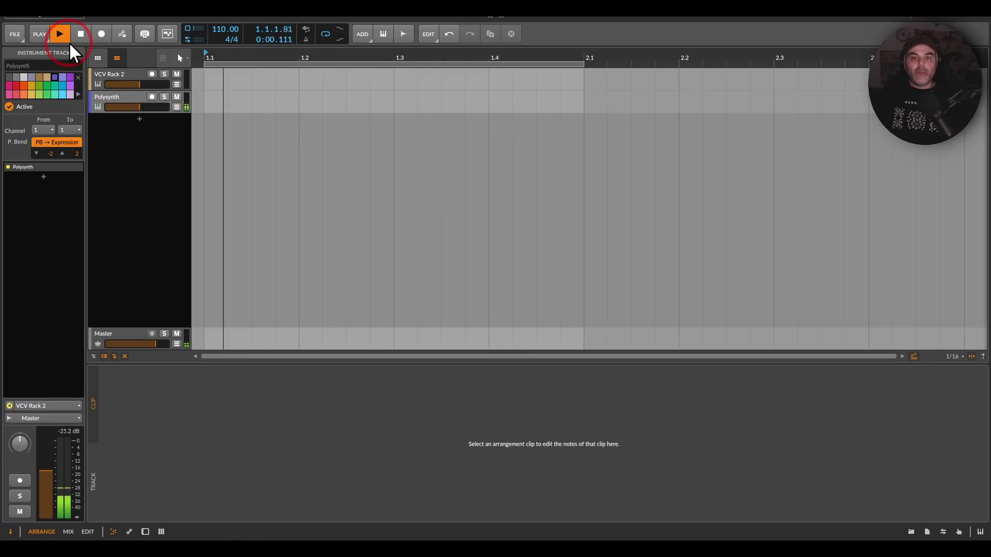
{"action": "left_click", "coordinate": [98, 72]}
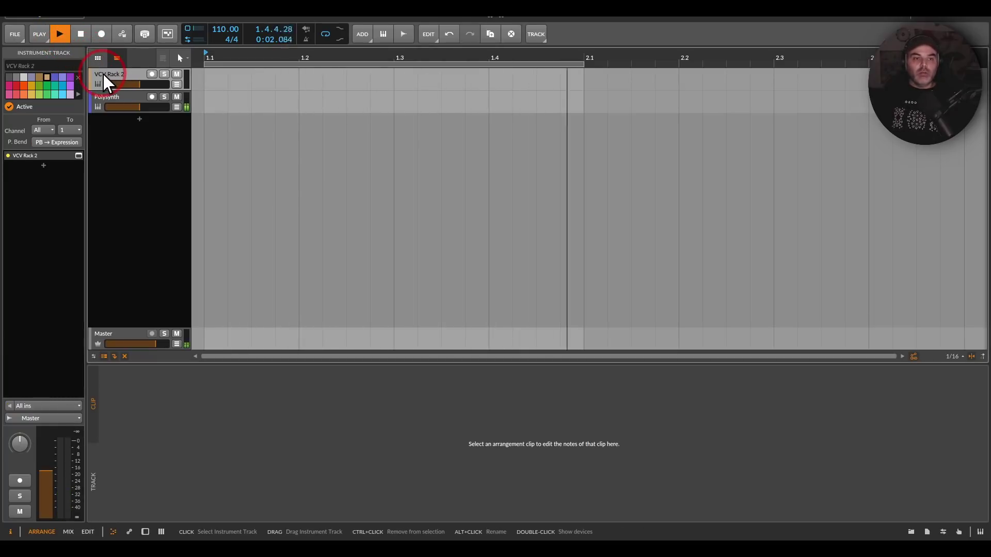
{"action": "left_click", "coordinate": [325, 33]}
{"action": "left_click", "coordinate": [231, 111]}
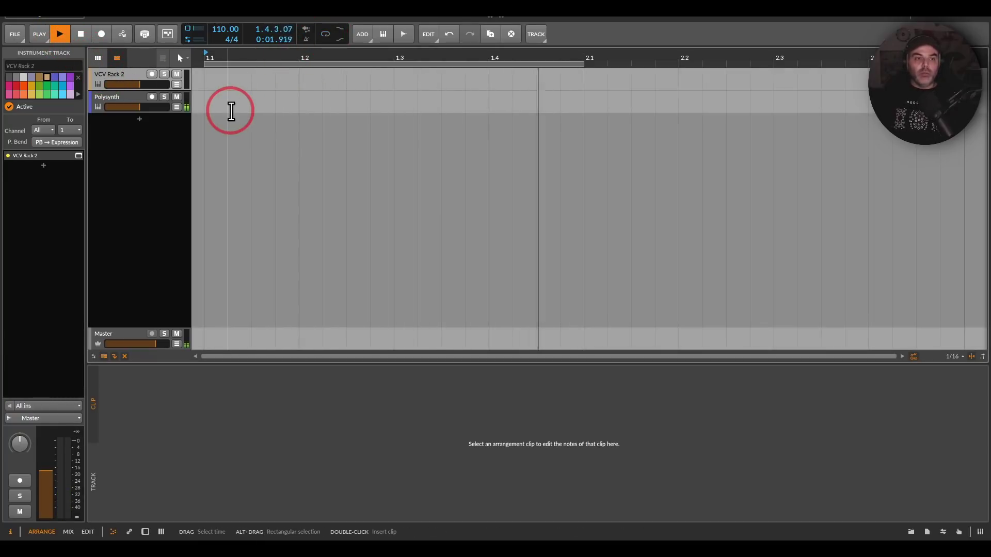
- Reopen the VCV Rack 2 window and move the Super S&H module slightly away from the CV-MIDI CC module
{"action": "left_click", "coordinate": [100, 83]}
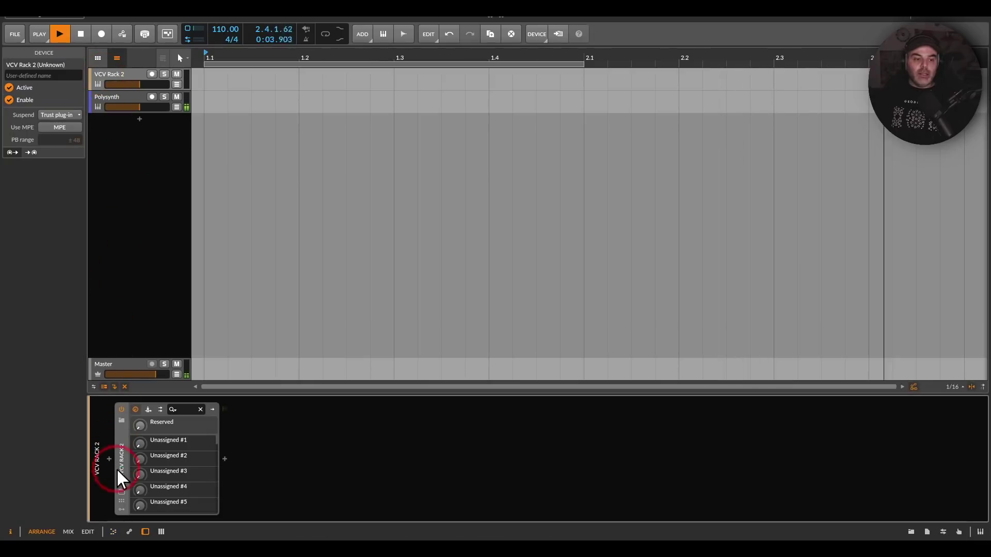
{"action": "left_click", "coordinate": [122, 491]}
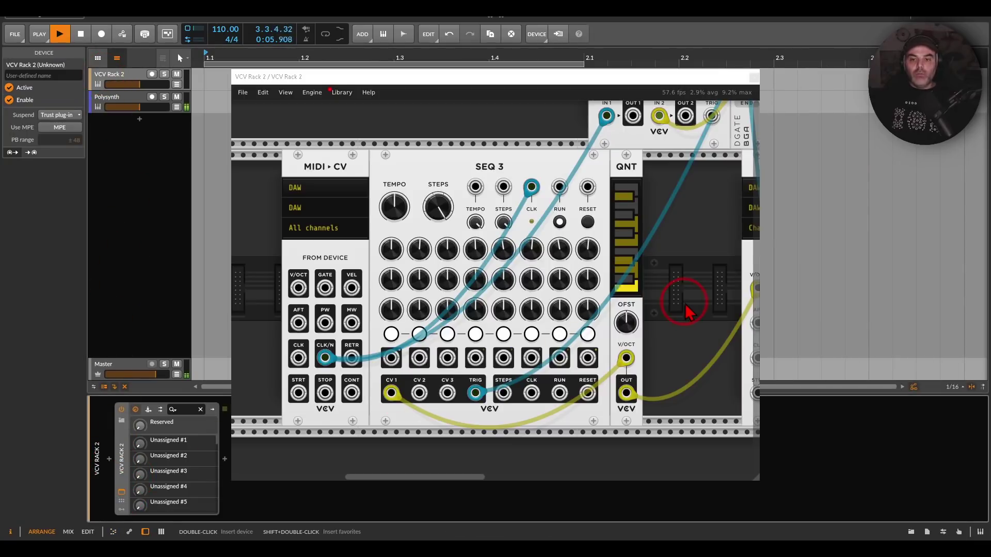
{"action": "left_click_drag", "start_coordinate": [686, 309], "coordinate": [391, 317]}
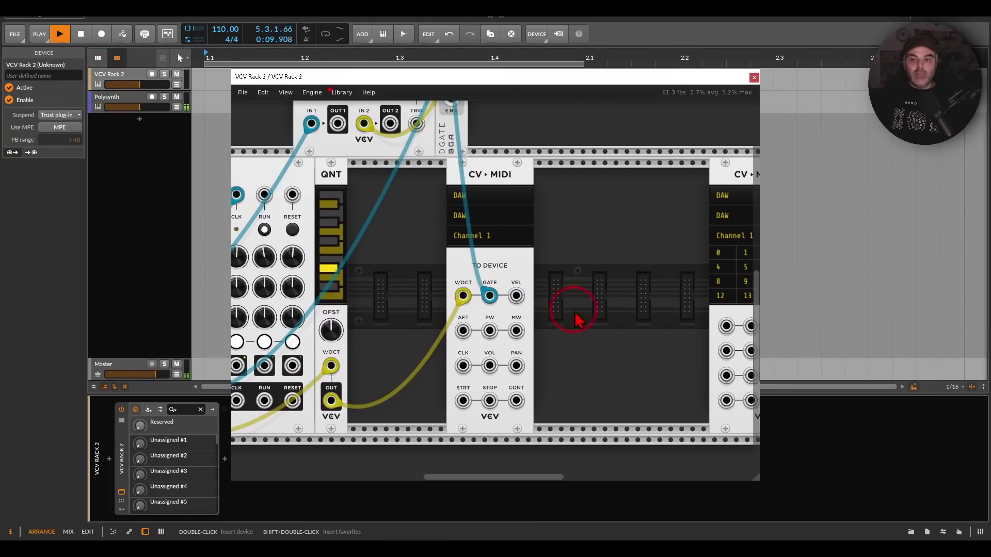
{"action": "left_click_drag", "start_coordinate": [577, 320], "coordinate": [265, 309]}
{"action": "left_click", "coordinate": [476, 233]}
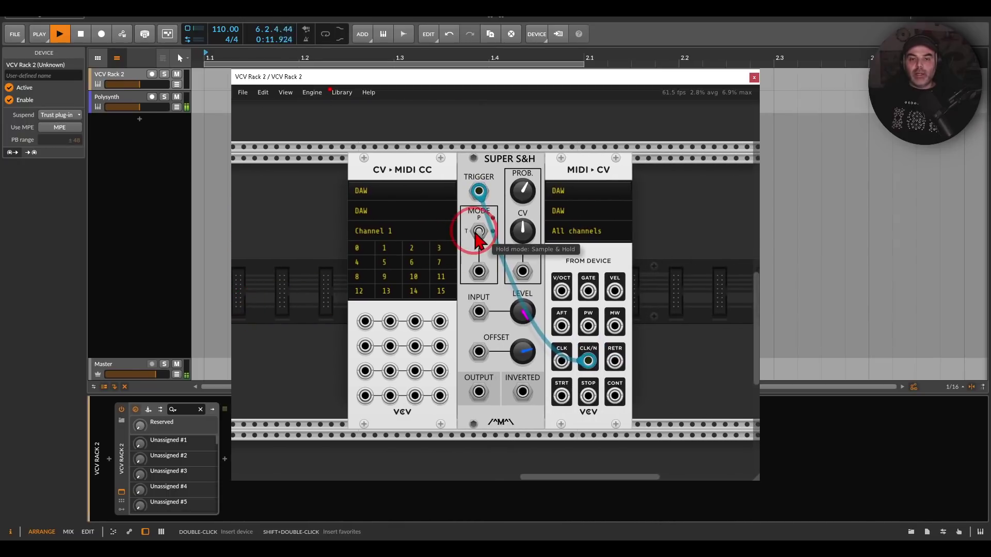
{"action": "left_click_drag", "start_coordinate": [485, 168], "coordinate": [517, 175]}
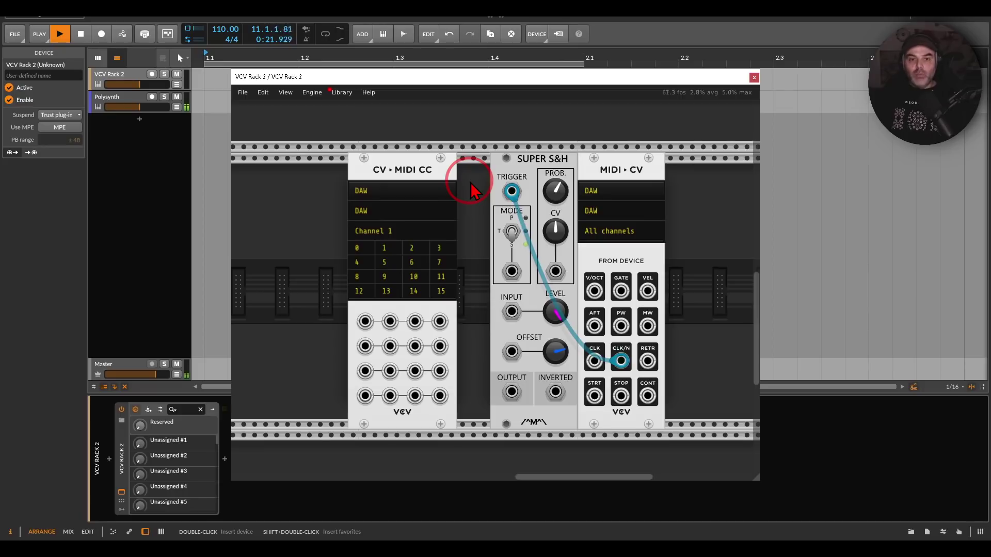
{"action": "mouse_move", "coordinate": [470, 183]}
{"action": "left_mouse_down"}
{"action": "mouse_move", "coordinate": [502, 168]}
{"action": "mouse_move", "coordinate": [376, 147]}
{"action": "mouse_move", "coordinate": [449, 192]}
{"action": "mouse_move", "coordinate": [485, 164]}
{"action": "left_mouse_up"}
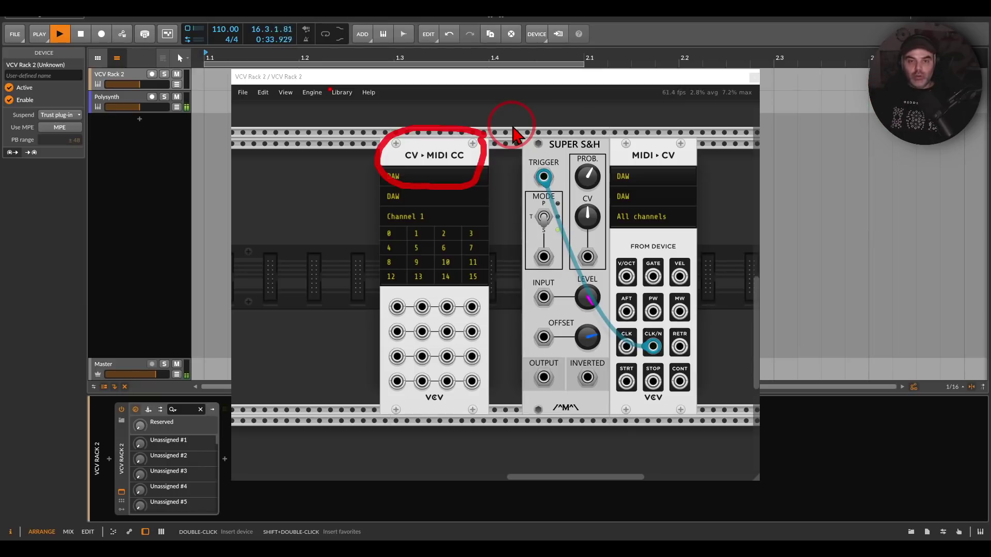
- Patch a green cable from Super S&H's OUTPUT to the first cell input of CV-MIDI CC
{"action": "key", "text": "Escape"}
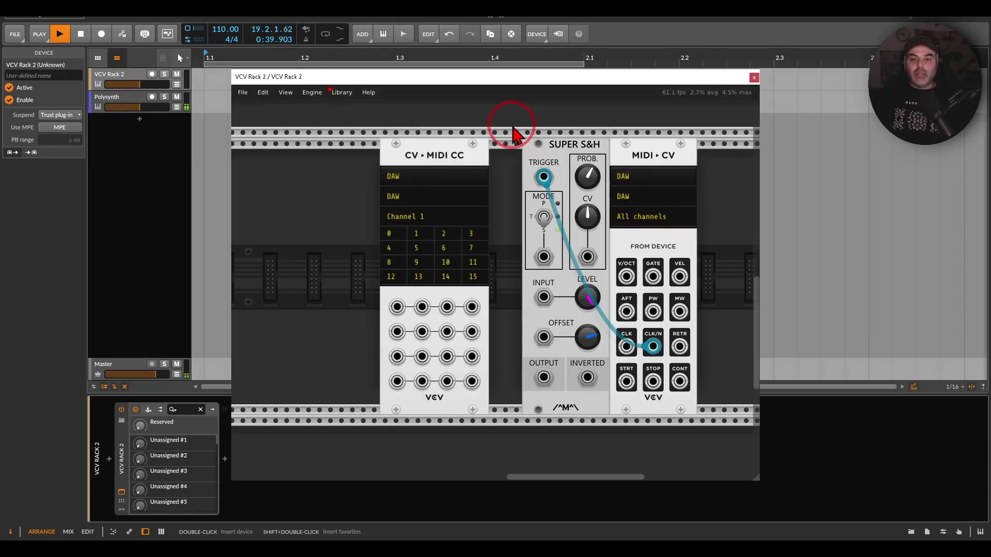
{"action": "right_click", "coordinate": [544, 377]}
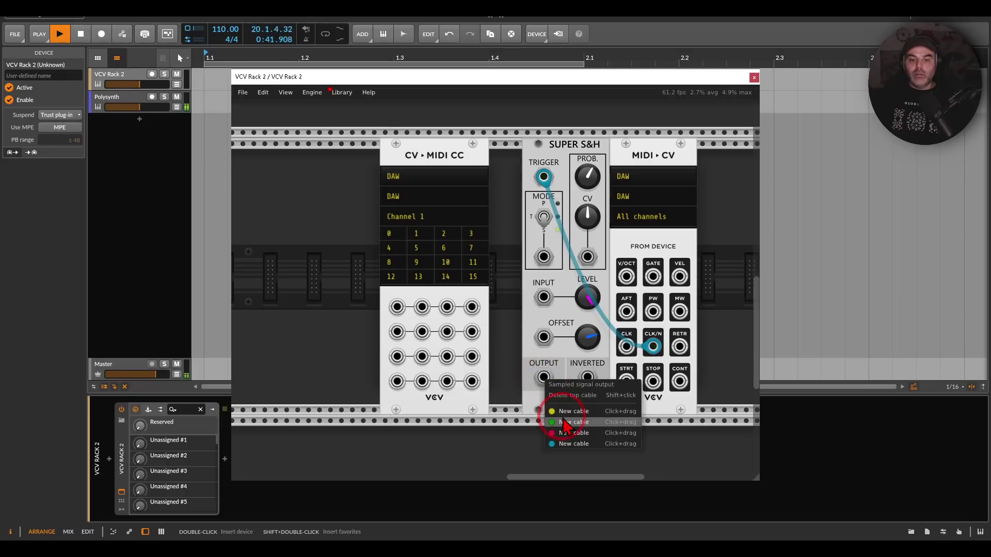
{"action": "left_click_drag", "start_coordinate": [564, 422], "coordinate": [397, 308]}
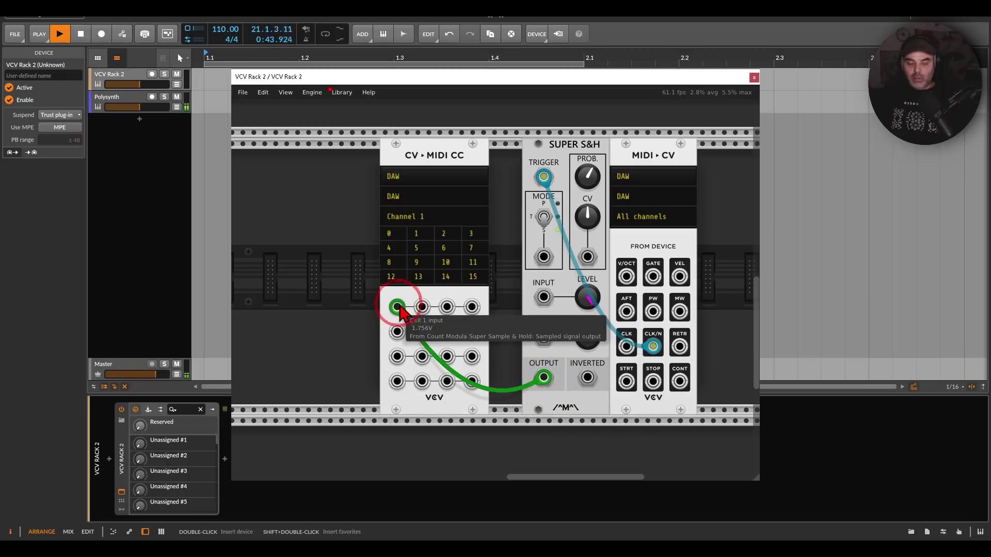
{"action": "key", "text": "ctrl+2"}
{"action": "mouse_move", "coordinate": [399, 217]}
{"action": "left_mouse_down"}
{"action": "mouse_move", "coordinate": [372, 235]}
{"action": "mouse_move", "coordinate": [405, 234]}
{"action": "mouse_move", "coordinate": [399, 219]}
{"action": "left_mouse_up"}
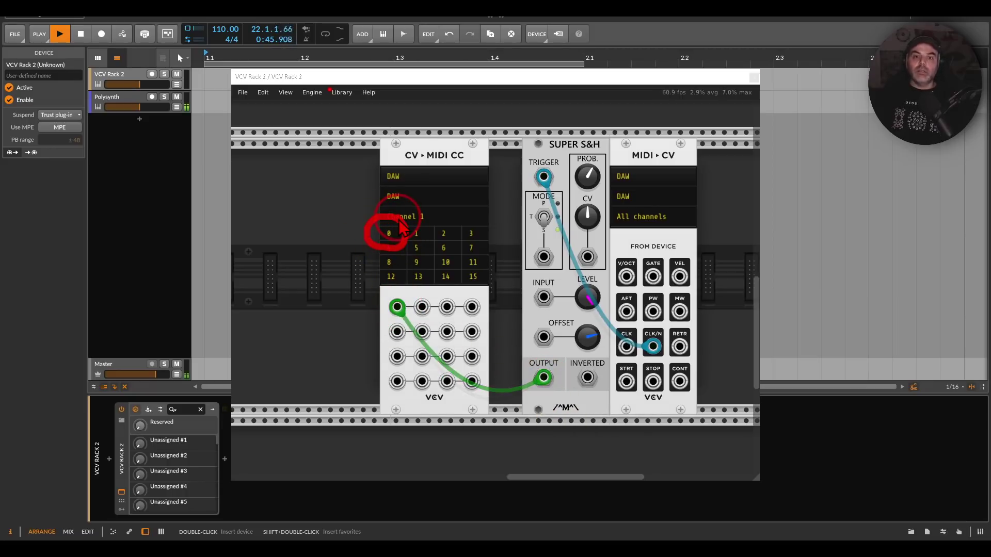
- Close the VCV Rack 2 window and add a MIDI modulator to the Polysynth device
{"action": "left_click", "coordinate": [754, 77]}
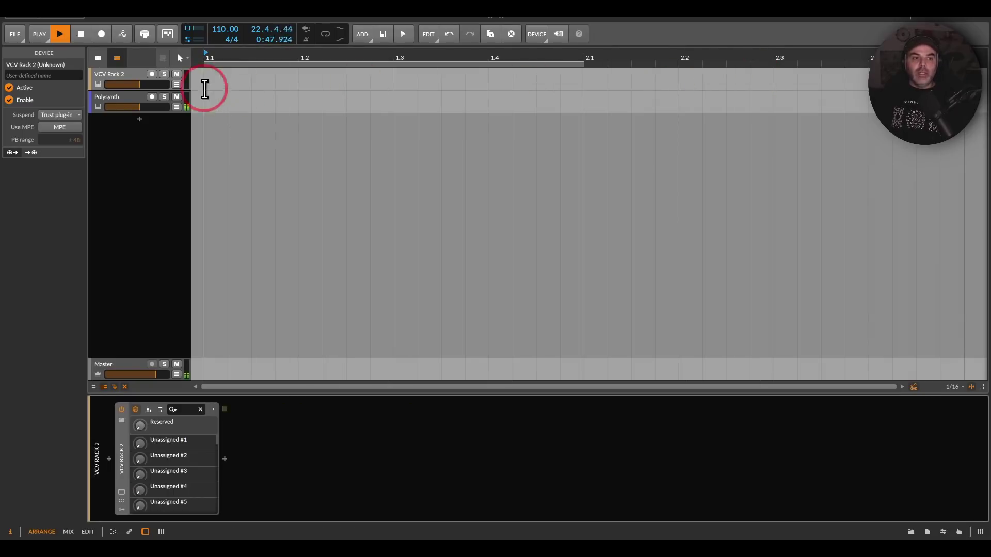
{"action": "left_click", "coordinate": [110, 97]}
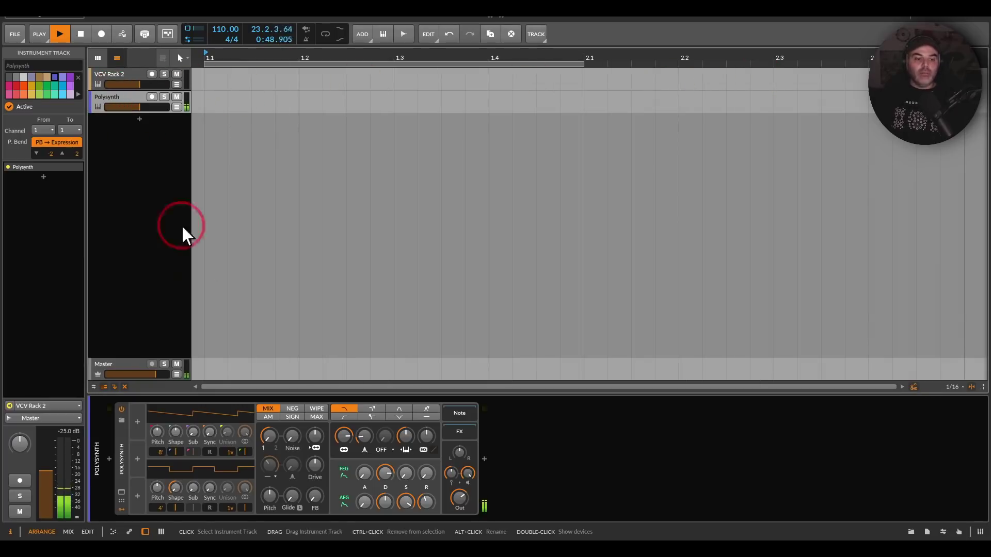
{"action": "left_click", "coordinate": [137, 423]}
{"action": "type", "text": "midi"}
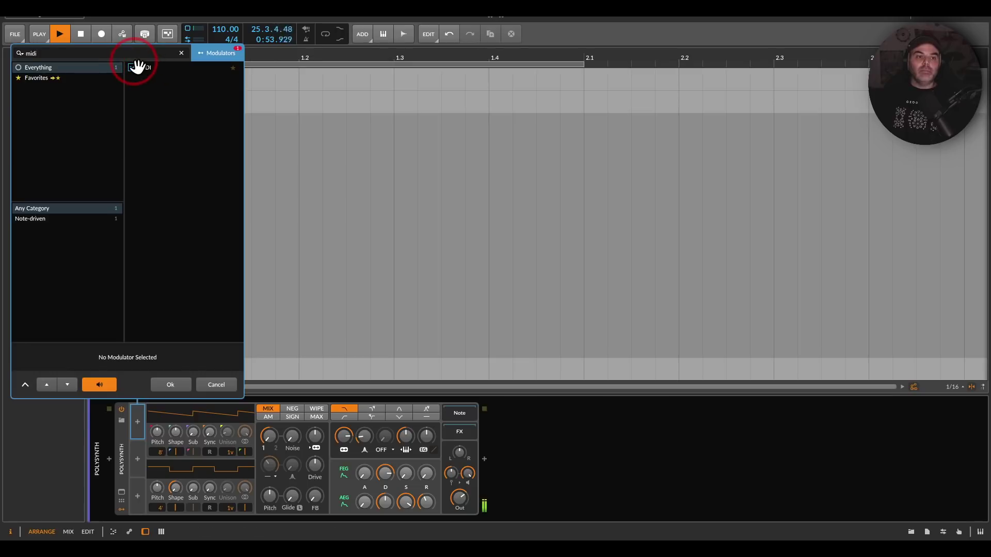
{"action": "double_click", "coordinate": [140, 68]}
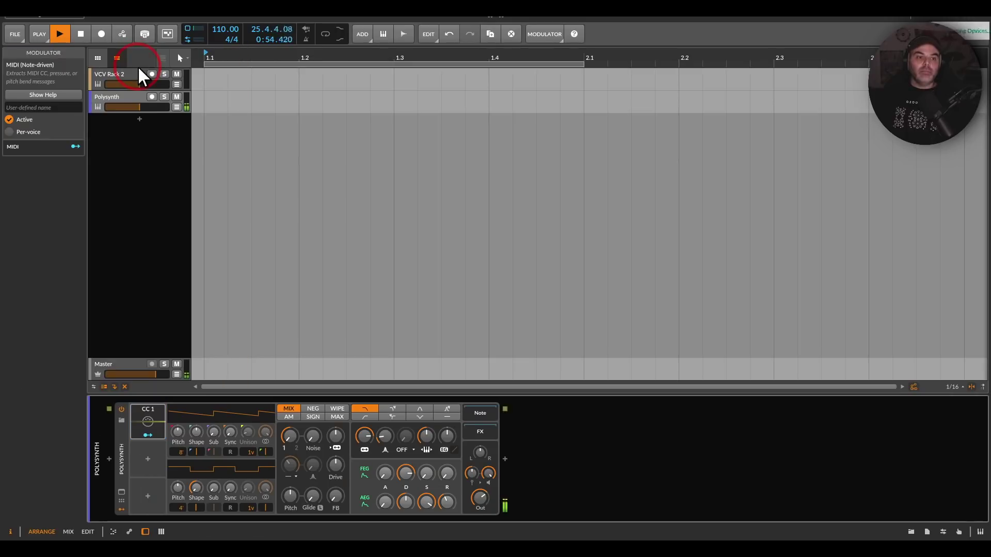
- Expand the MIDI modulator's settings and set its controller to CC0
{"action": "left_click", "coordinate": [144, 417]}
{"action": "left_click", "coordinate": [219, 450]}
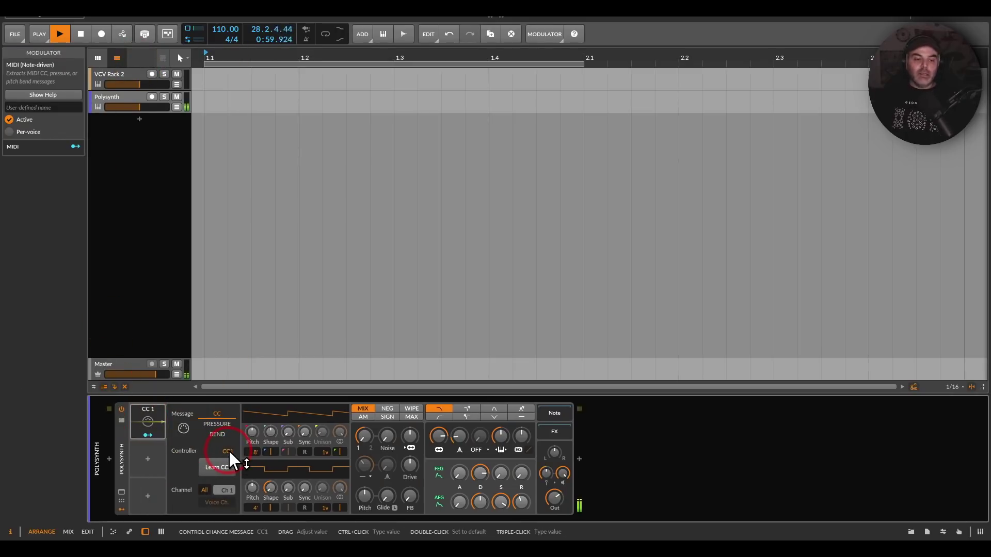
{"action": "left_click_drag", "start_coordinate": [228, 451], "coordinate": [228, 450]}
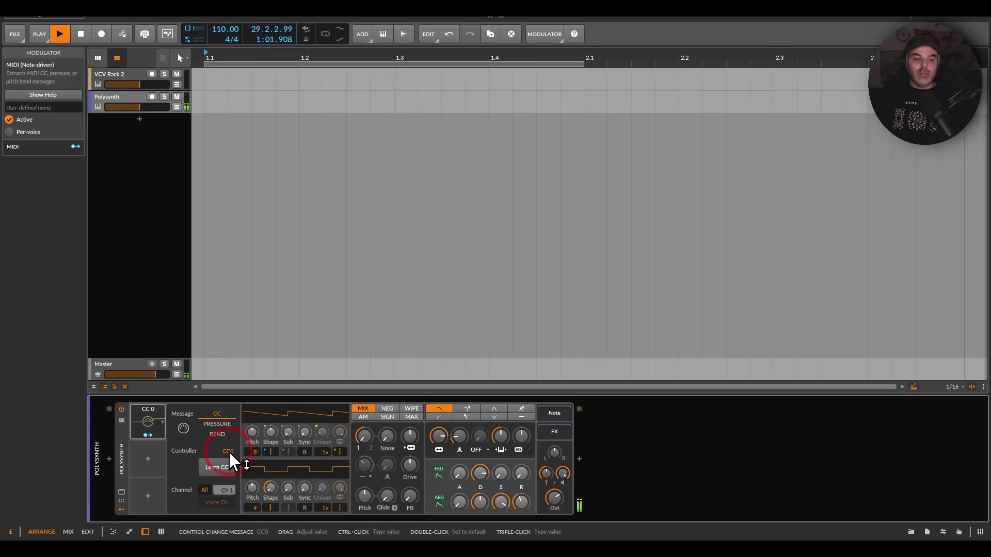
- Set Polysynth's filter frequency to 685 Hz and modulate it with the MIDI modulator by +45.00
{"action": "left_click", "coordinate": [148, 435]}
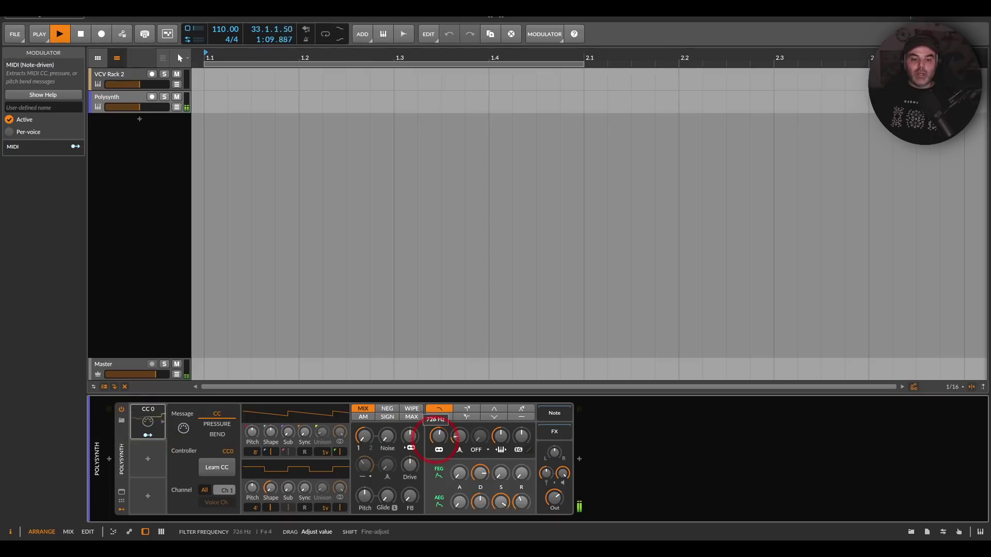
{"action": "left_click", "coordinate": [148, 434]}
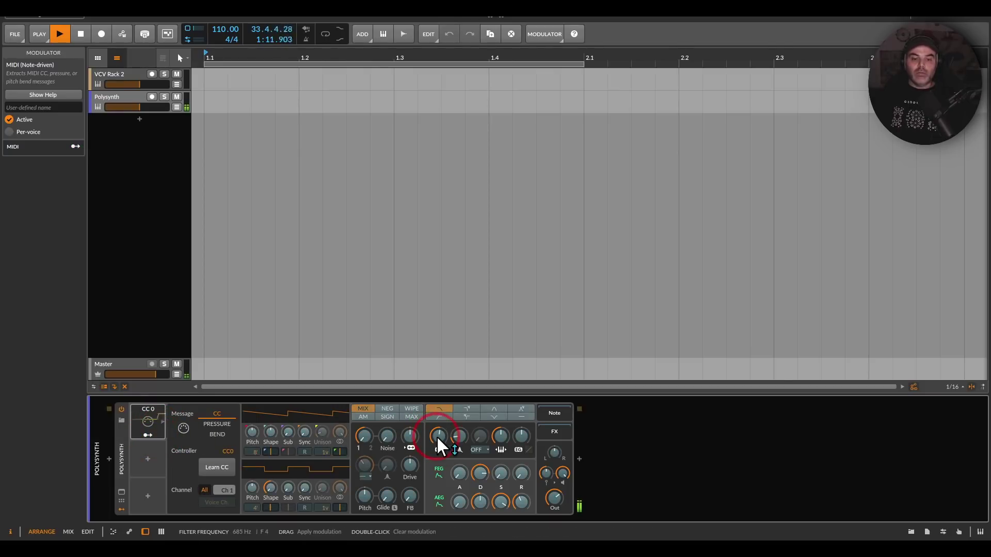
{"action": "mouse_move", "coordinate": [437, 437]}
{"action": "left_mouse_down"}
{"action": "mouse_move", "coordinate": [437, 419]}
{"action": "mouse_move", "coordinate": [437, 435]}
{"action": "left_mouse_up"}
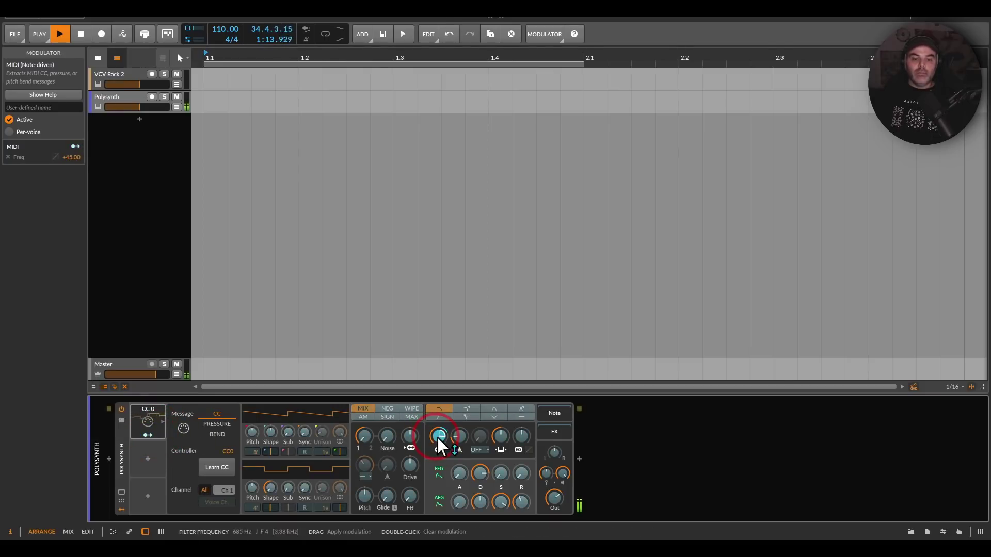
{"action": "left_click", "coordinate": [149, 436]}
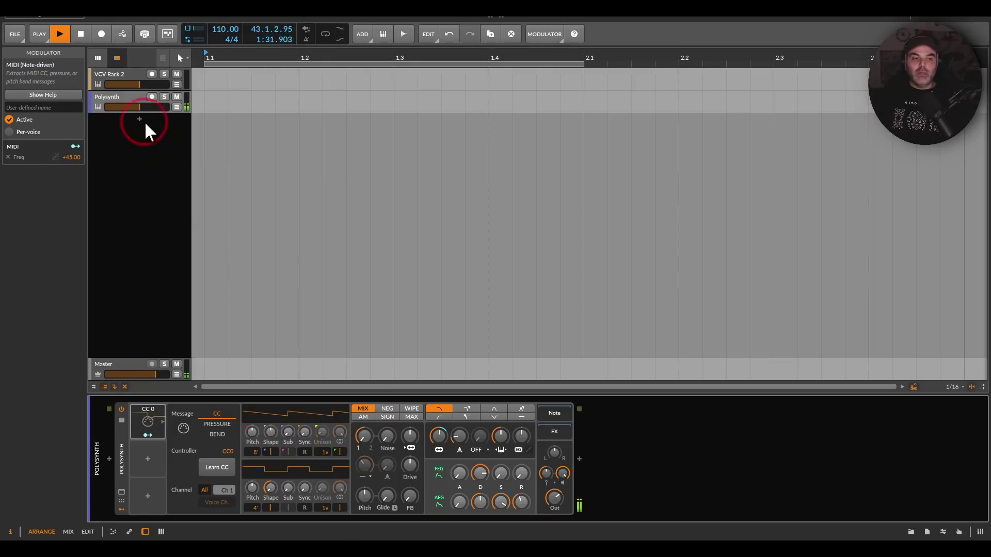
- Reopen the VCV Rack 2 window and touch SEQ 3's CV 1 step 6 knob to expose it as a device parameter
{"action": "left_click", "coordinate": [102, 73]}
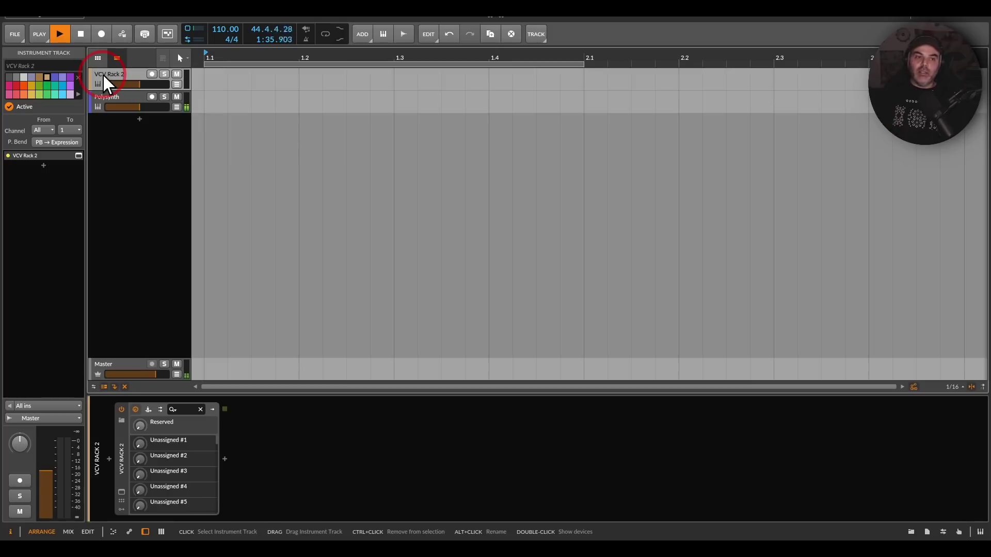
{"action": "left_click", "coordinate": [122, 492]}
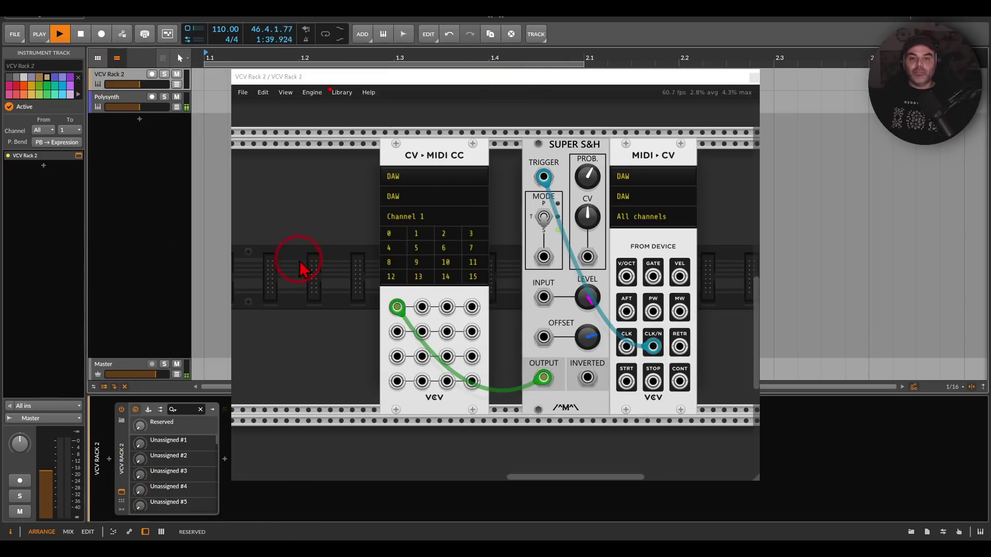
{"action": "scroll", "coordinate": [721, 247], "scroll_direction": "up", "scroll_amount": 3}
{"action": "left_click_drag", "start_coordinate": [483, 217], "coordinate": [658, 233]}
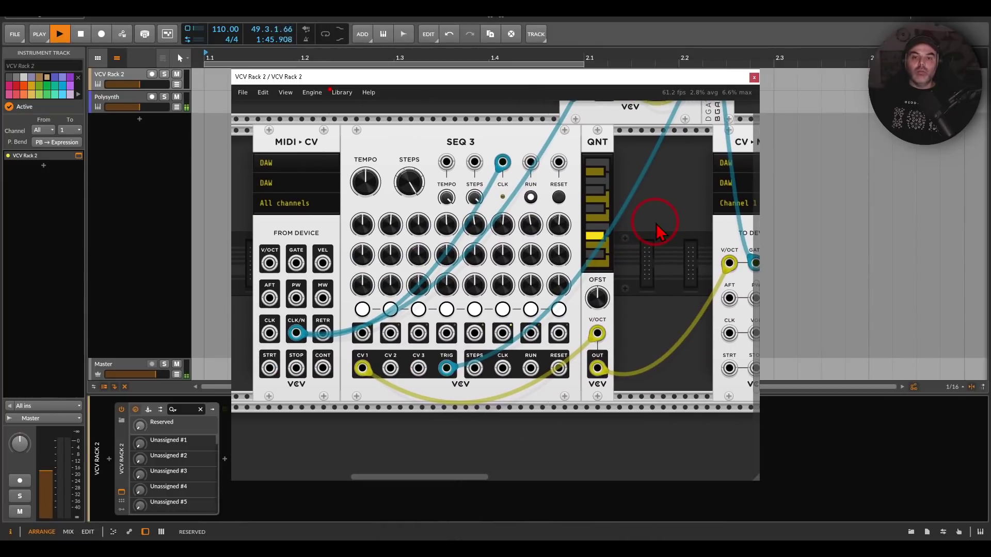
{"action": "left_click", "coordinate": [503, 225]}
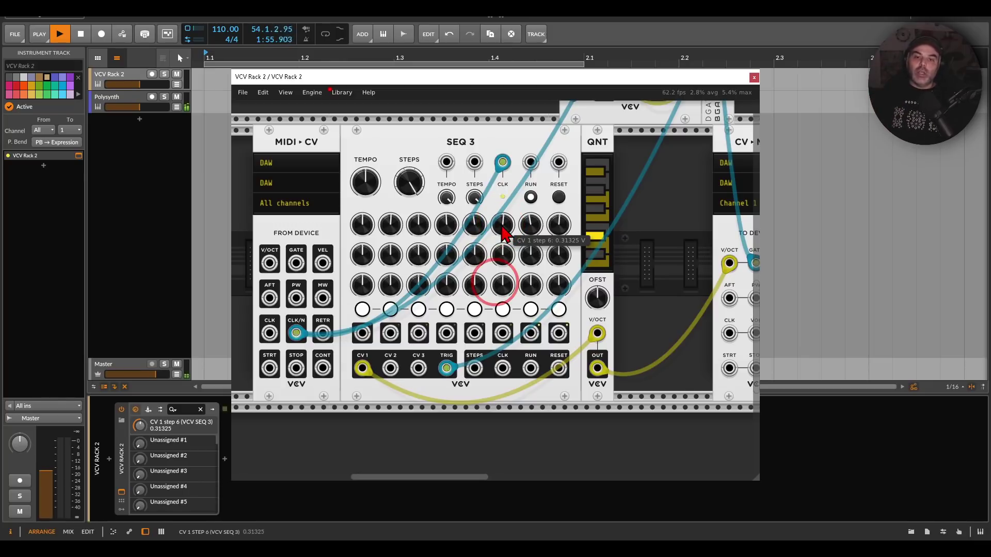
{"action": "mouse_move", "coordinate": [225, 402]}
{"action": "left_mouse_down"}
{"action": "mouse_move", "coordinate": [170, 393]}
{"action": "mouse_move", "coordinate": [139, 450]}
{"action": "mouse_move", "coordinate": [232, 450]}
{"action": "mouse_move", "coordinate": [227, 405]}
{"action": "left_mouse_up"}
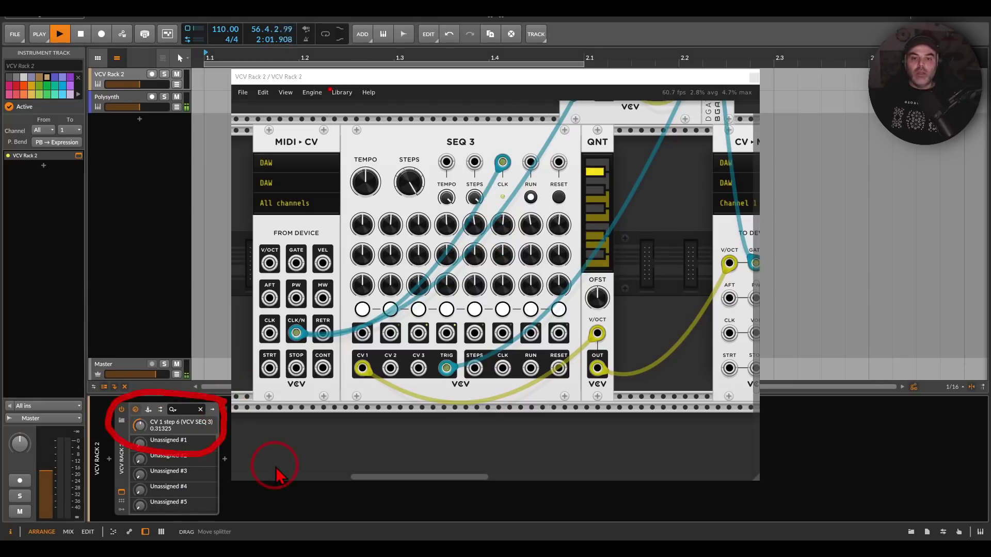
- Touch SEQ 3's STEPS knob to expose it as the first device parameter and close the VCV Rack 2 window
{"action": "left_click", "coordinate": [416, 183]}
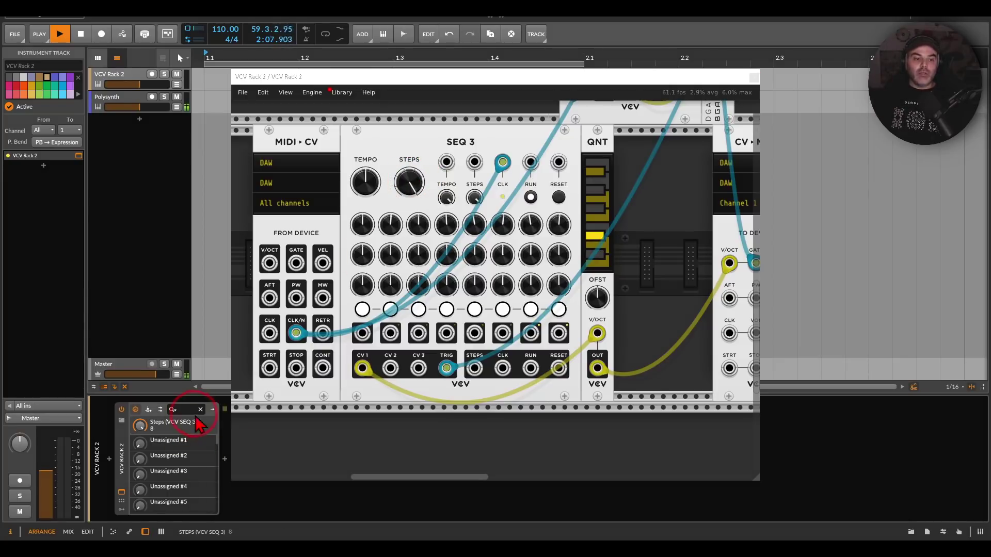
{"action": "mouse_move", "coordinate": [196, 412]}
{"action": "left_mouse_down"}
{"action": "mouse_move", "coordinate": [108, 427]}
{"action": "mouse_move", "coordinate": [211, 425]}
{"action": "left_mouse_up"}
{"action": "left_click", "coordinate": [248, 487]}
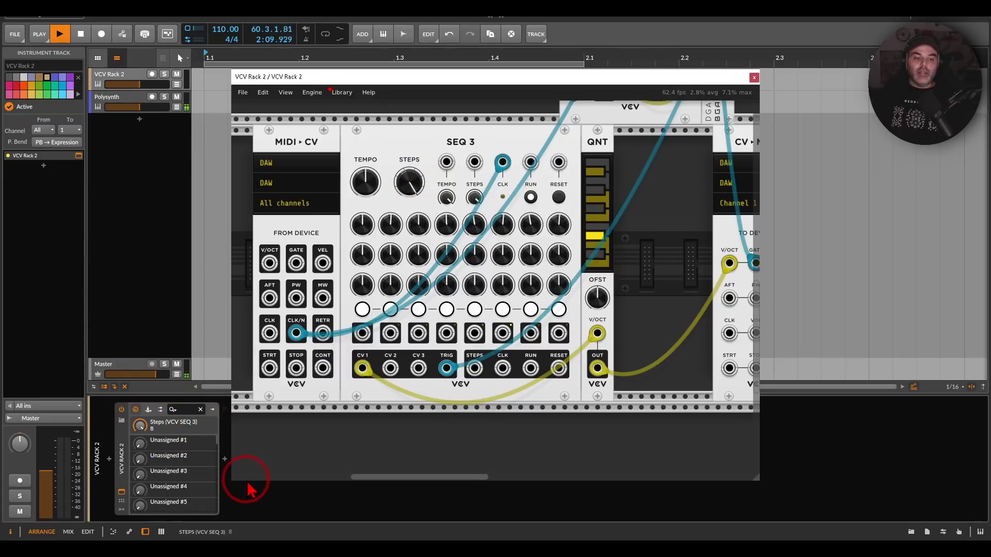
{"action": "left_click", "coordinate": [753, 77]}
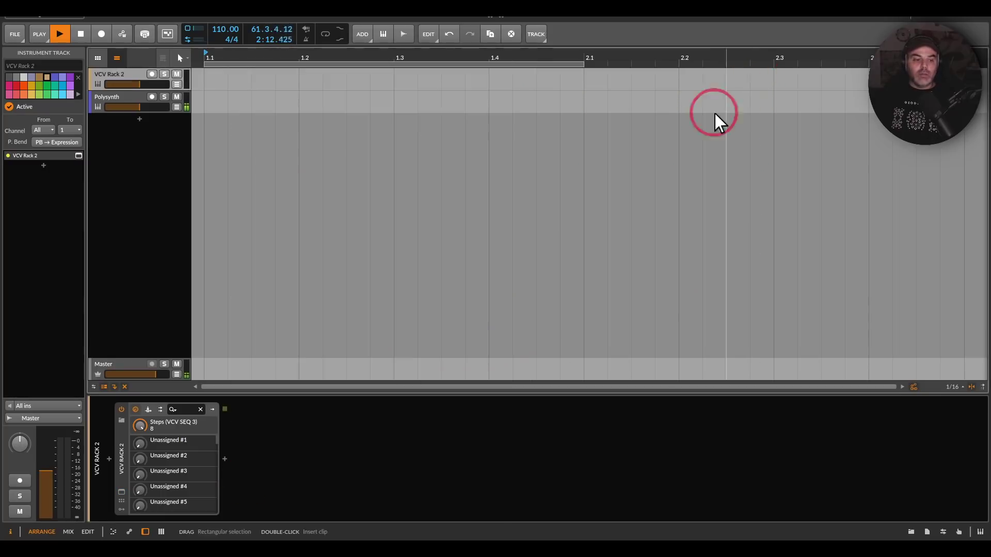
- Add a Steps modulator to the VCV Rack 2 device and show its step editor
{"action": "left_click", "coordinate": [120, 509]}
{"action": "left_click", "coordinate": [137, 421]}
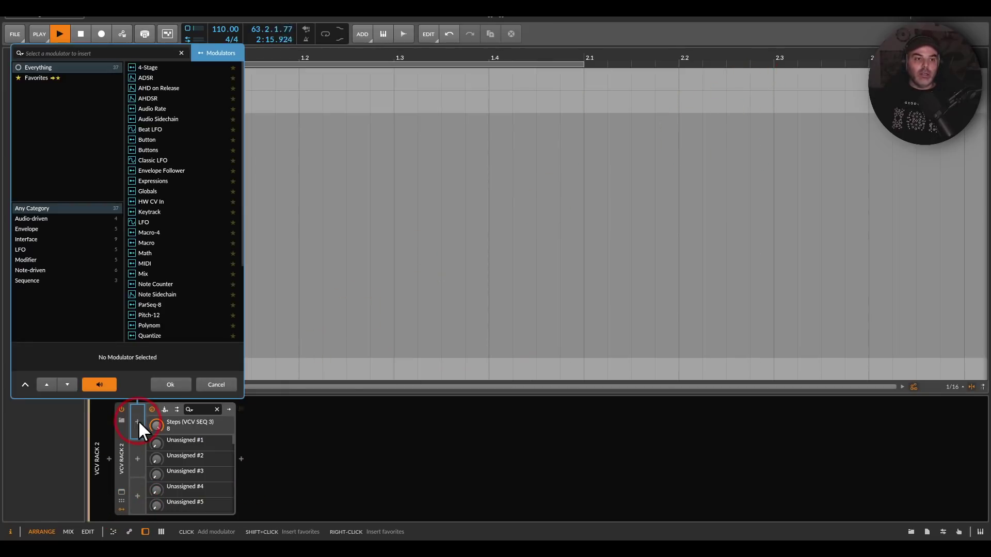
{"action": "type", "text": "st"}
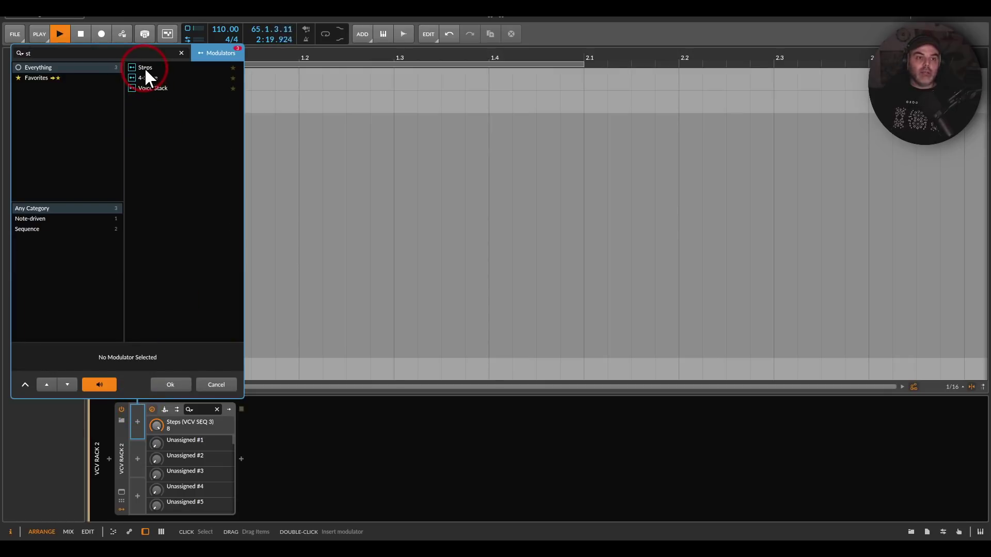
{"action": "double_click", "coordinate": [144, 67]}
{"action": "left_click", "coordinate": [138, 422]}
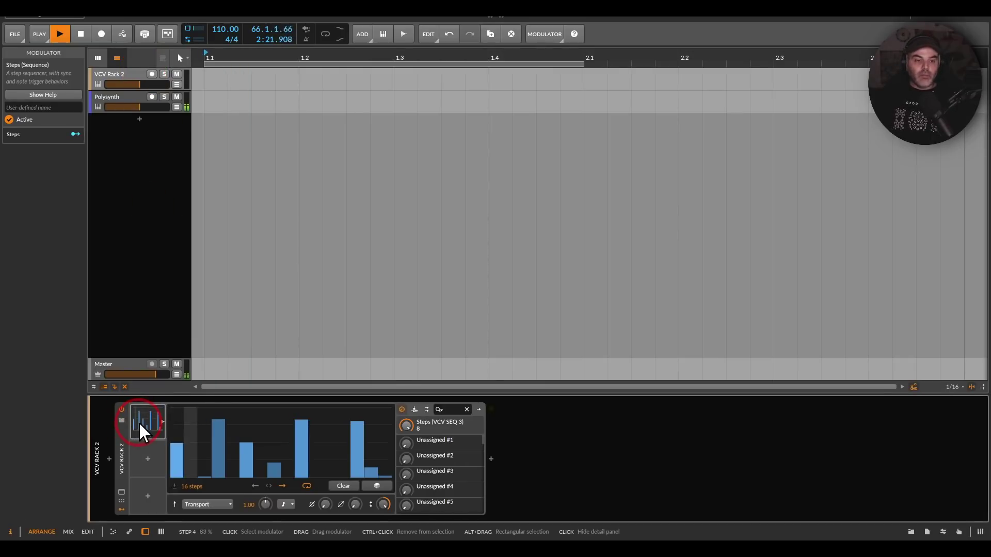
- Randomize the Steps modulator's pattern and map it to the Steps (VCV SEQ 3) parameter with an amount of +1.000
{"action": "left_click", "coordinate": [373, 485]}
{"action": "left_click", "coordinate": [373, 485]}
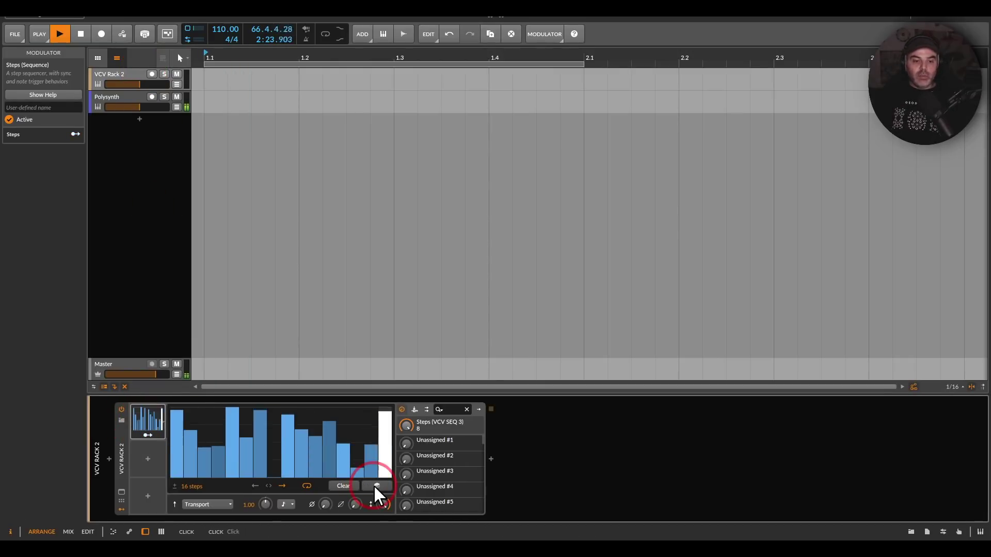
{"action": "left_click", "coordinate": [373, 484]}
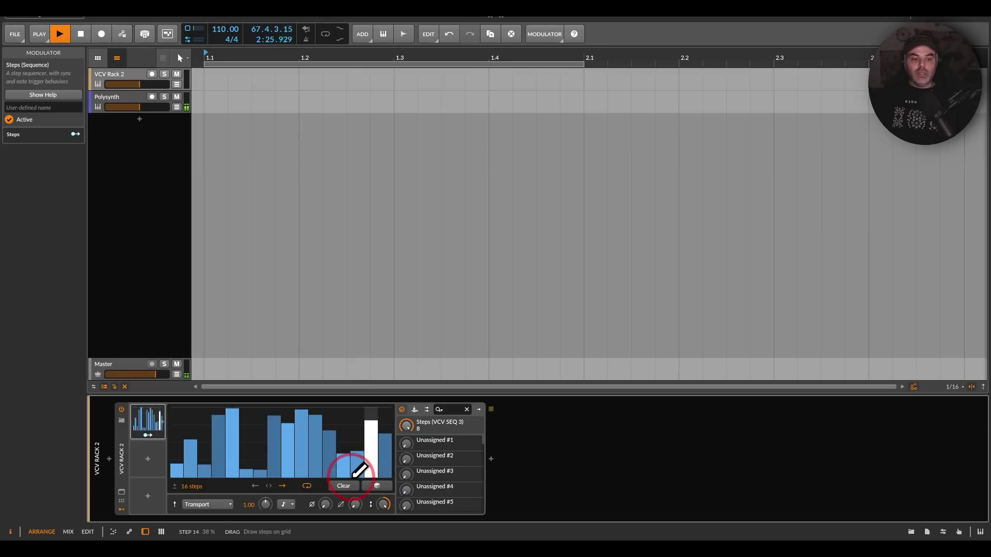
{"action": "left_click_drag", "start_coordinate": [142, 435], "coordinate": [409, 412]}
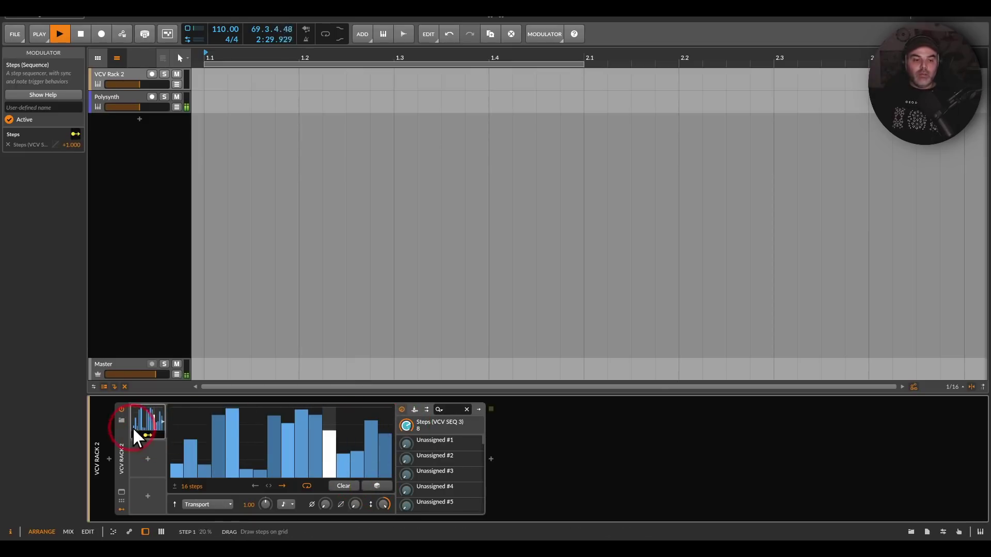
- Switch the Steps modulator to bipolar and randomize its 16-step pattern again
{"action": "left_click", "coordinate": [373, 486]}
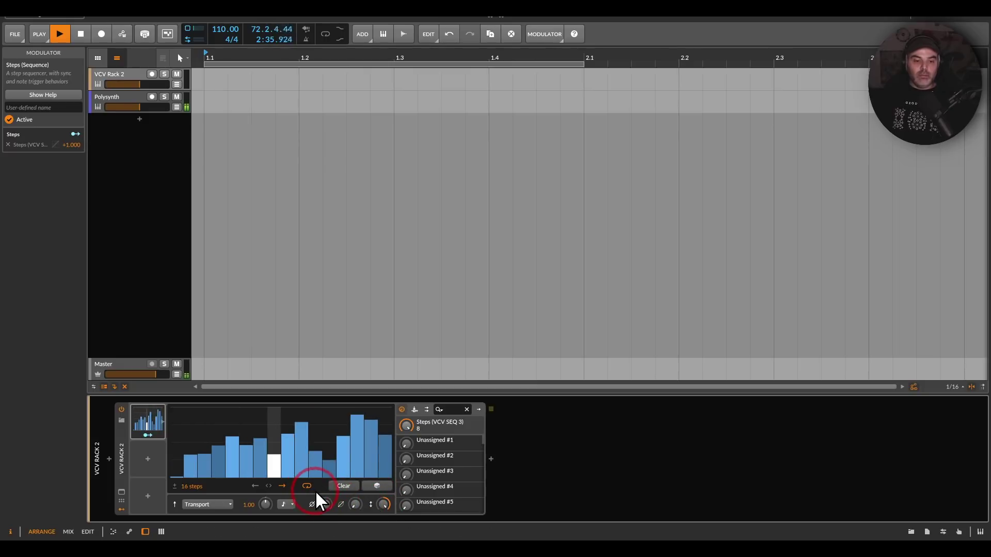
{"action": "left_click", "coordinate": [174, 486]}
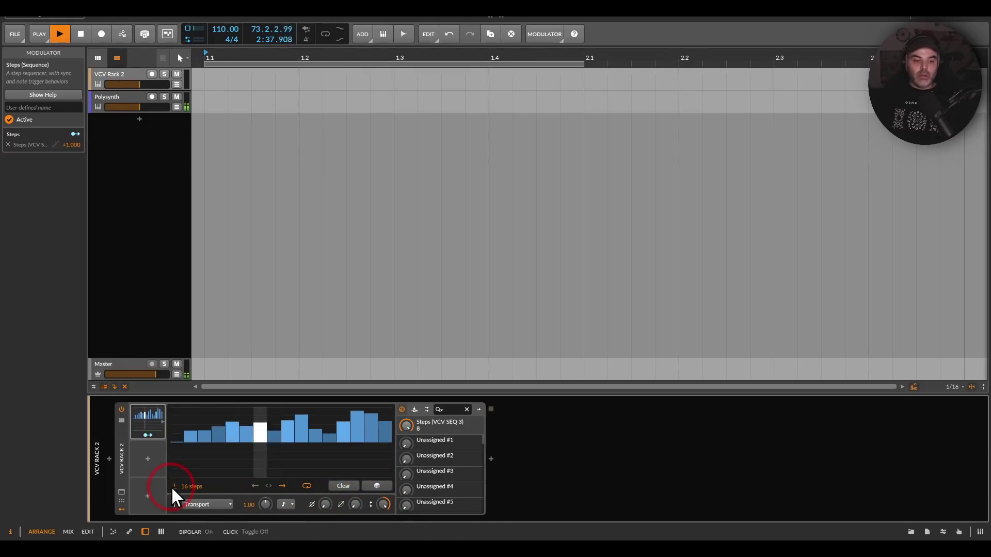
{"action": "left_click", "coordinate": [376, 485]}
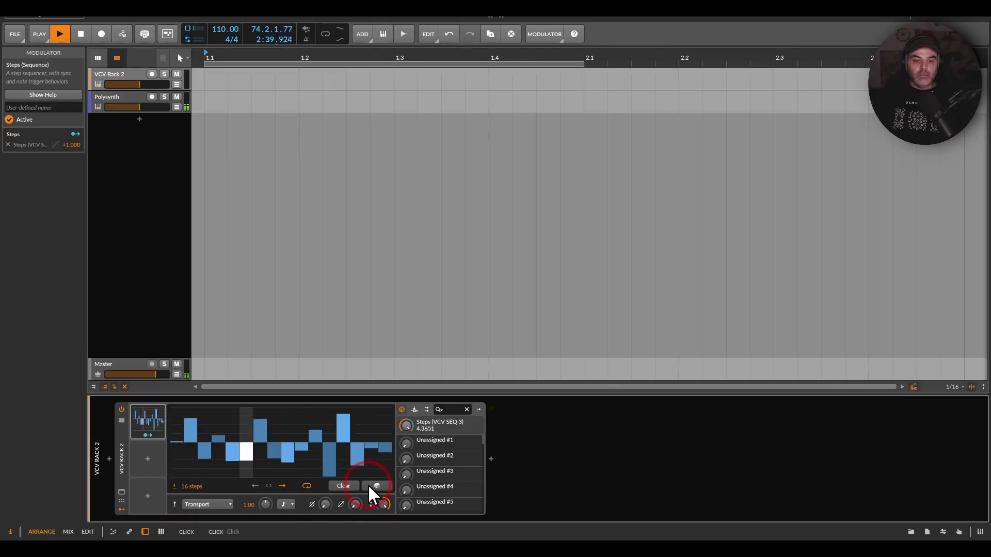
{"action": "left_click", "coordinate": [431, 438]}
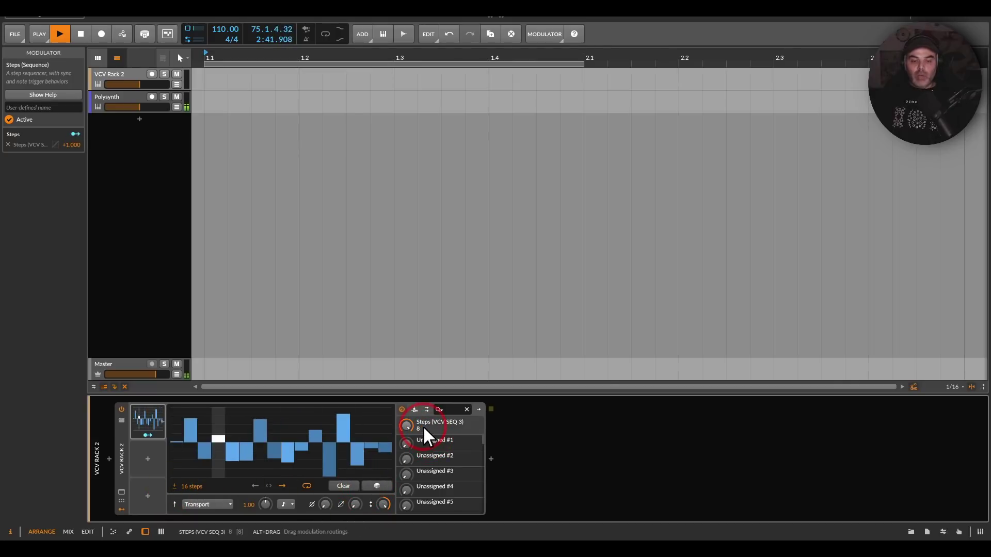
- Select the VCV Rack 2 track and reopen its plug-in window
{"action": "left_click", "coordinate": [97, 74]}
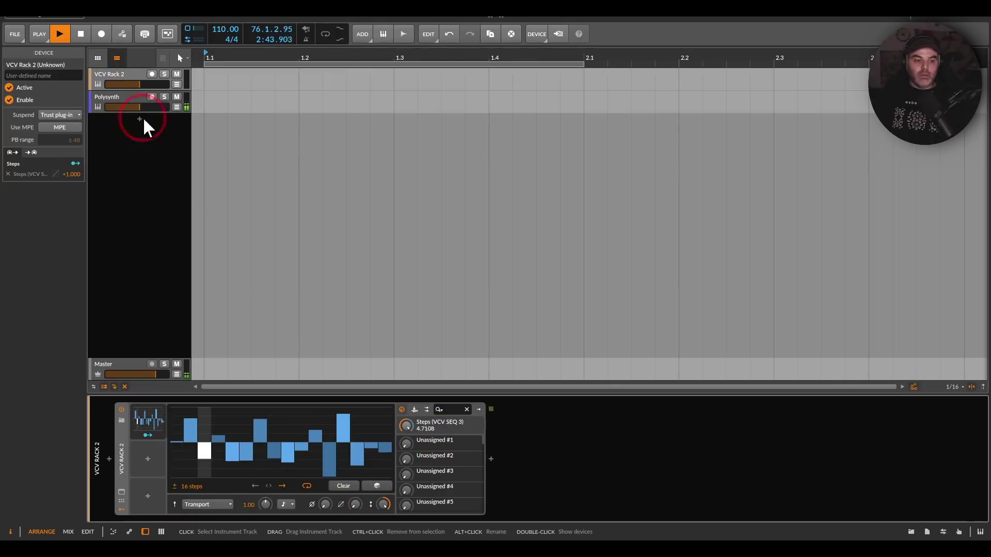
{"action": "left_click", "coordinate": [121, 491]}
{"action": "mouse_move", "coordinate": [432, 156]}
{"action": "left_mouse_down"}
{"action": "mouse_move", "coordinate": [392, 206]}
{"action": "mouse_move", "coordinate": [431, 151]}
{"action": "left_mouse_up"}
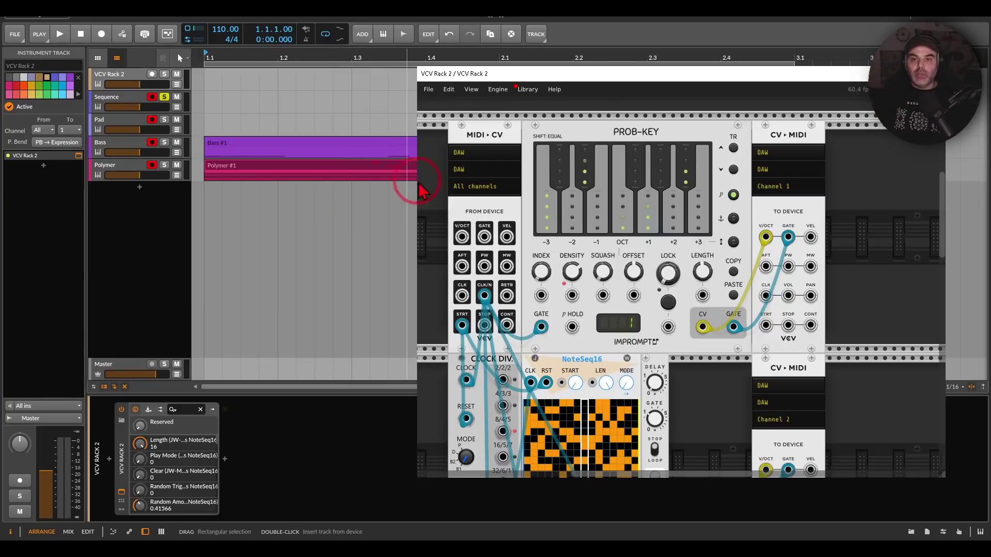
{"action": "left_click_drag", "start_coordinate": [630, 116], "coordinate": [603, 158]}
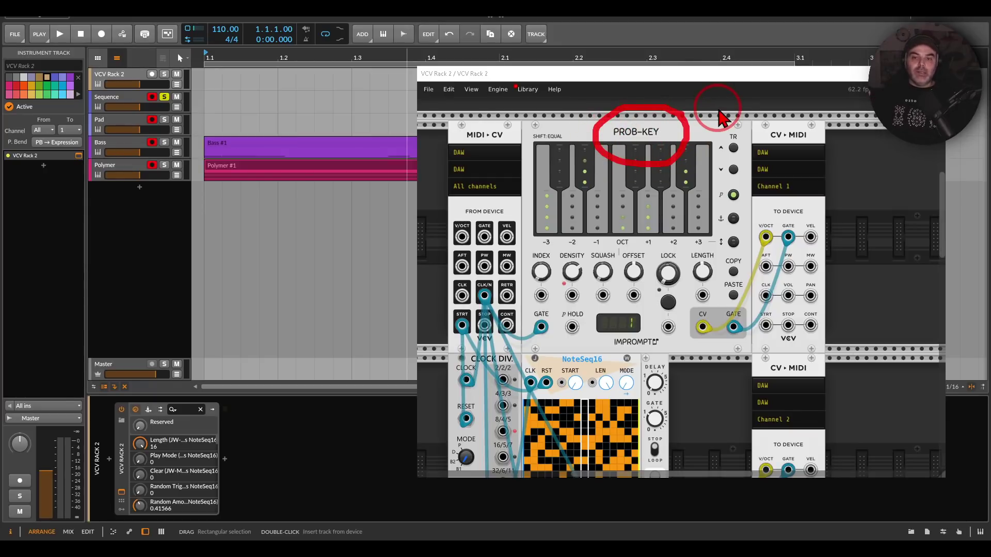
{"action": "key", "text": "Escape"}
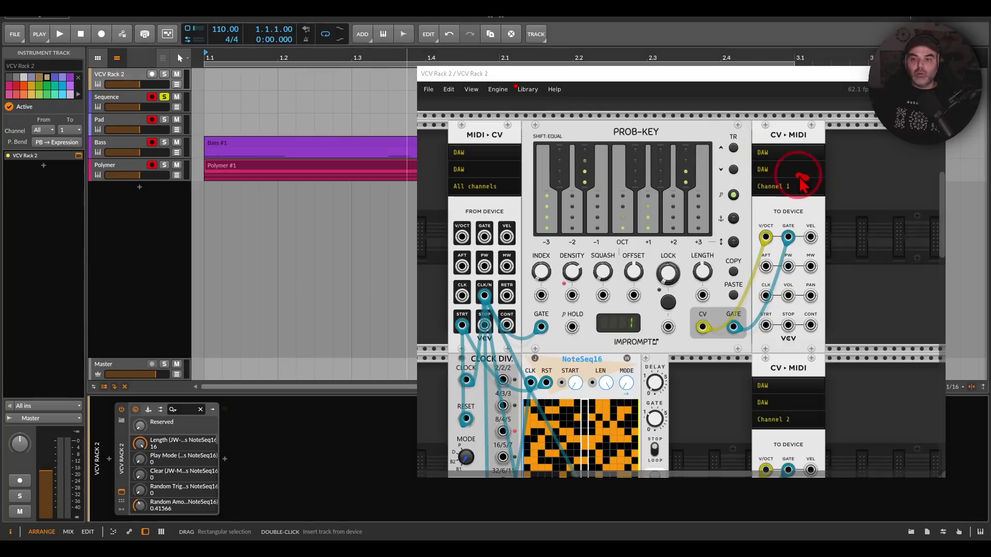
- Close the VCV Rack 2 window and show the Sequence track's device chain
{"action": "left_click", "coordinate": [243, 70]}
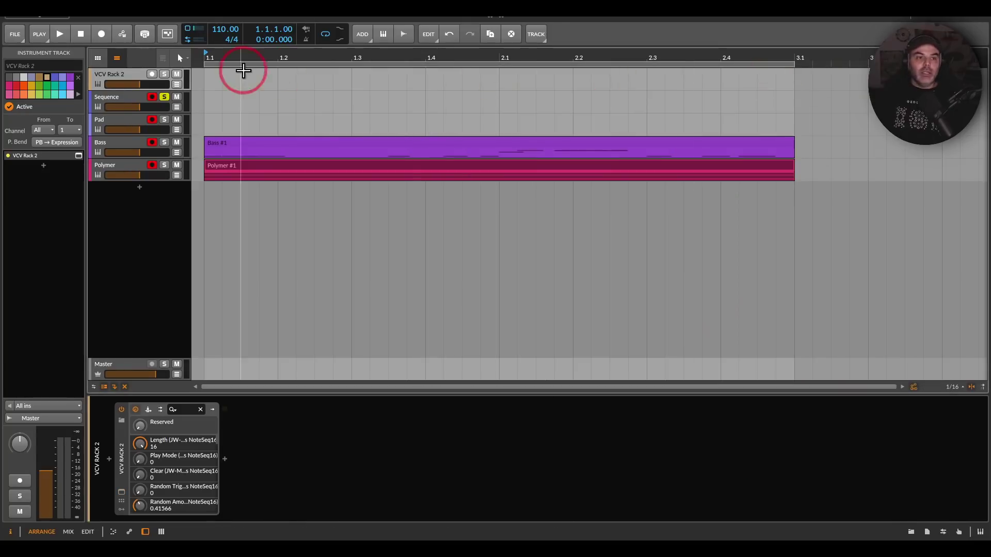
{"action": "left_click", "coordinate": [112, 96]}
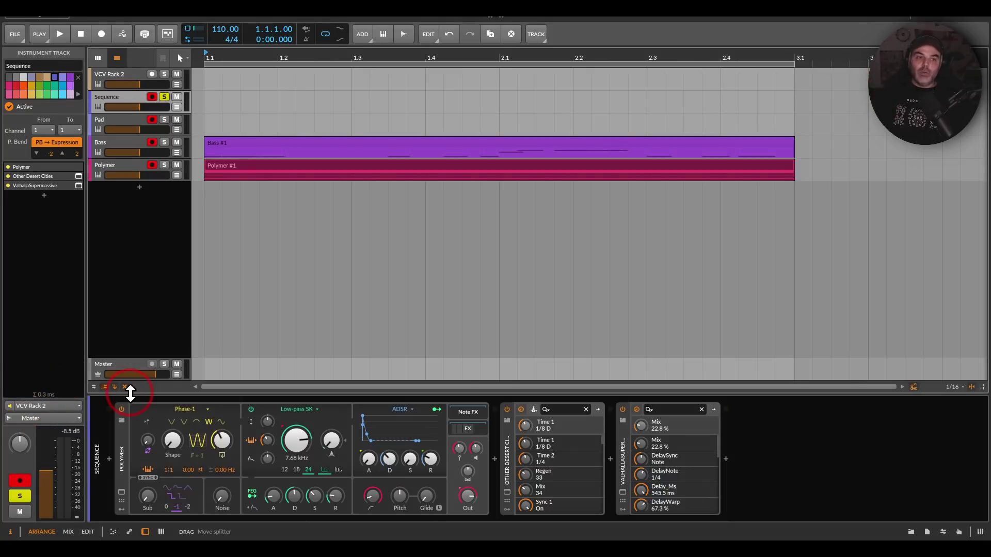
- Start playback and open the VCV Rack 2 plug-in window to examine the PROB-KEY sequencer's CV-MIDI connection on channel 1
{"action": "left_click", "coordinate": [59, 34]}
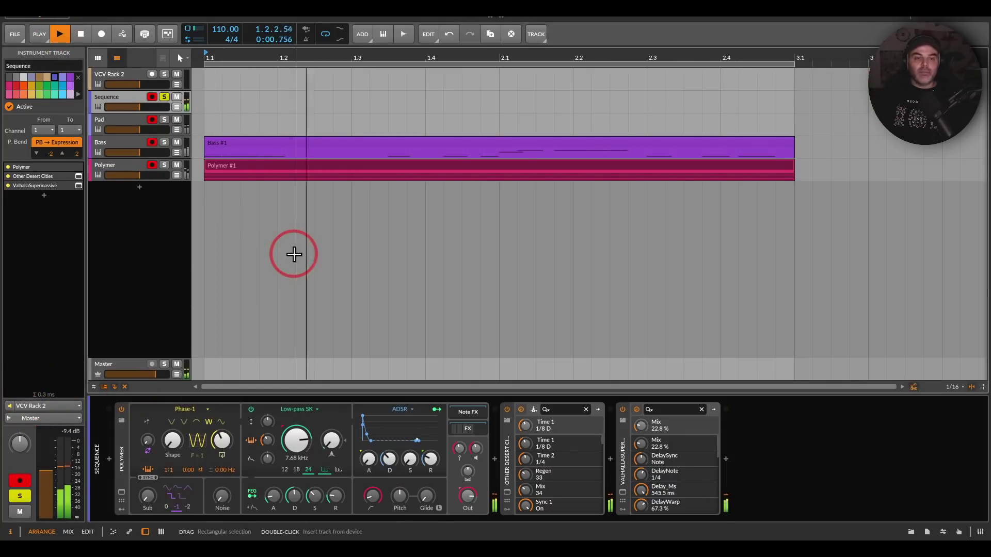
{"action": "left_click", "coordinate": [98, 75]}
{"action": "left_click", "coordinate": [122, 490]}
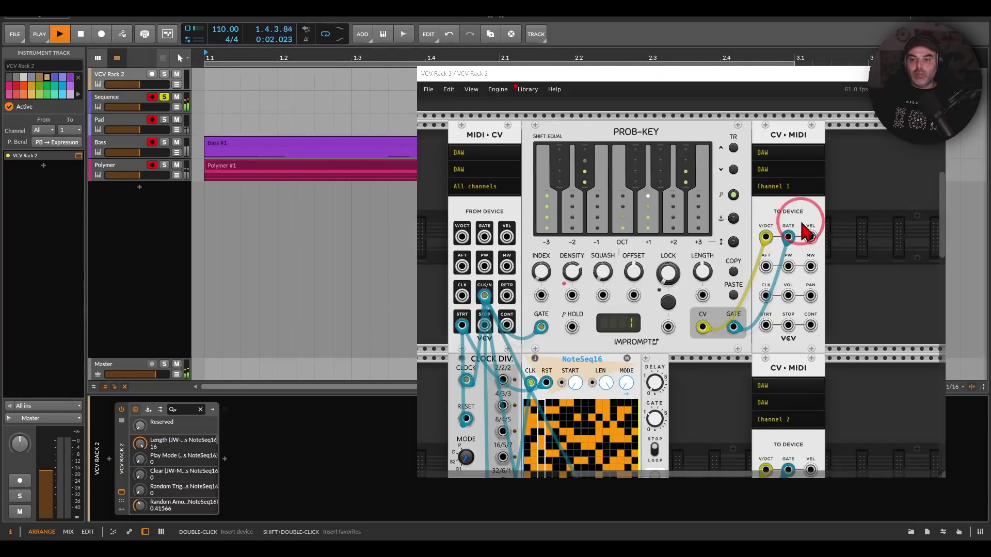
{"action": "mouse_move", "coordinate": [800, 221]}
{"action": "left_mouse_down"}
{"action": "mouse_move", "coordinate": [750, 249]}
{"action": "mouse_move", "coordinate": [803, 221]}
{"action": "left_mouse_up"}
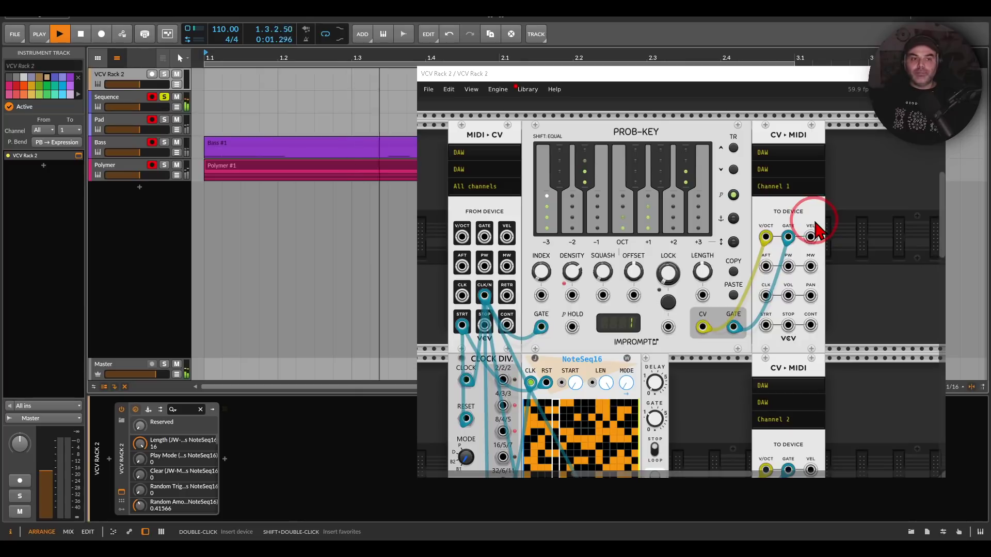
- Check the NoteSeq16 module's polyphony channel options and its CV-MIDI output module set to Channel 2
{"action": "scroll", "coordinate": [685, 380], "scroll_direction": "down", "scroll_amount": 5}
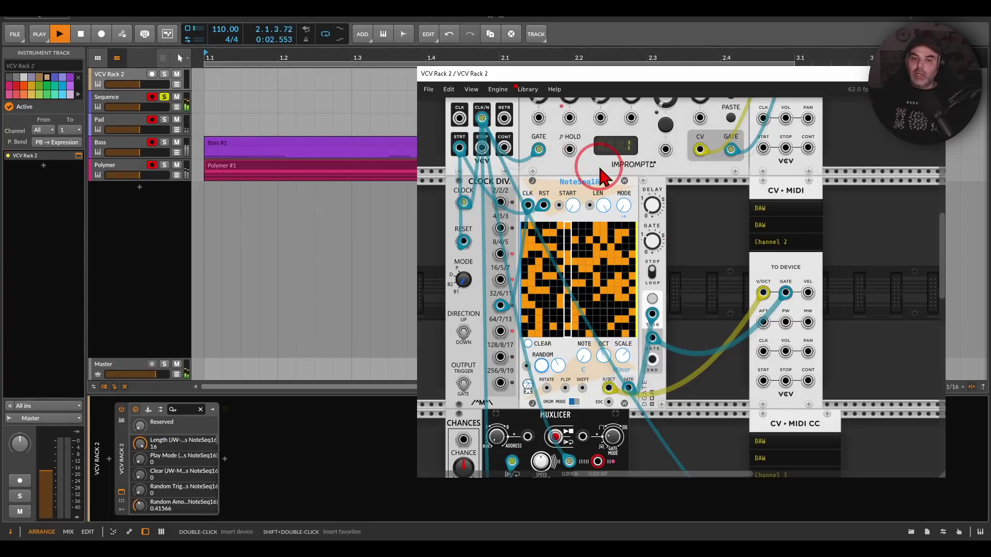
{"action": "right_click", "coordinate": [579, 189]}
{"action": "mouse_move", "coordinate": [617, 323]}
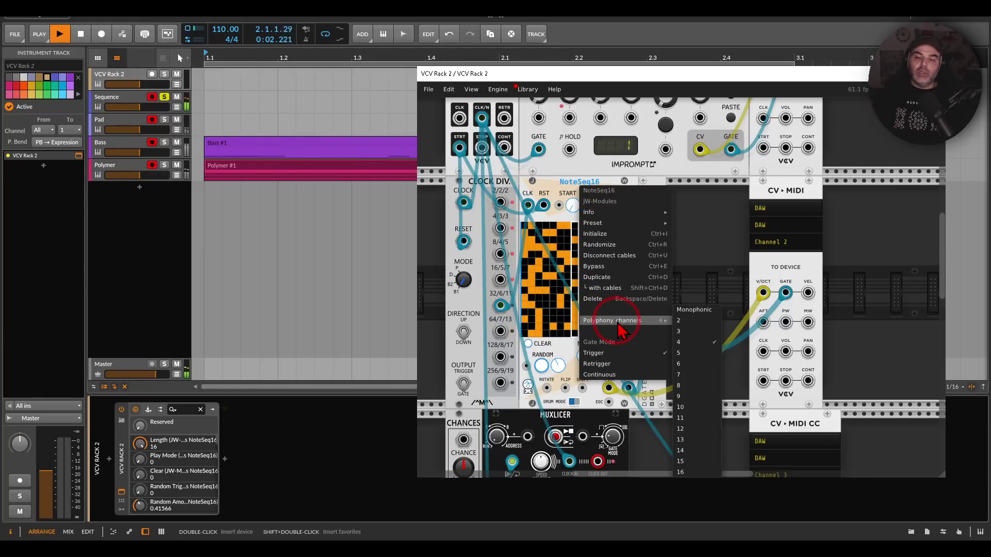
{"action": "left_click", "coordinate": [710, 244]}
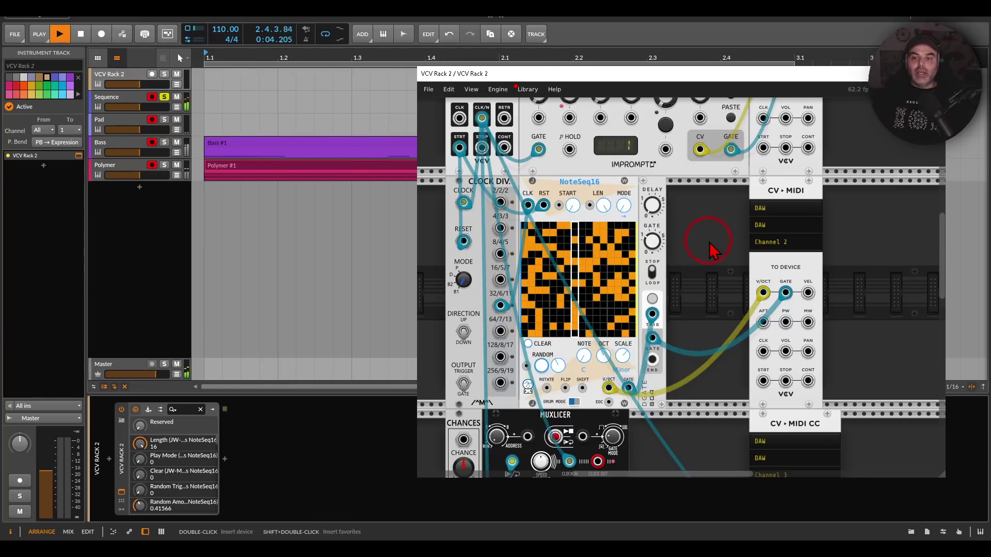
{"action": "mouse_move", "coordinate": [806, 179]}
{"action": "left_mouse_down"}
{"action": "mouse_move", "coordinate": [759, 181]}
{"action": "mouse_move", "coordinate": [781, 208]}
{"action": "mouse_move", "coordinate": [810, 175]}
{"action": "left_mouse_up"}
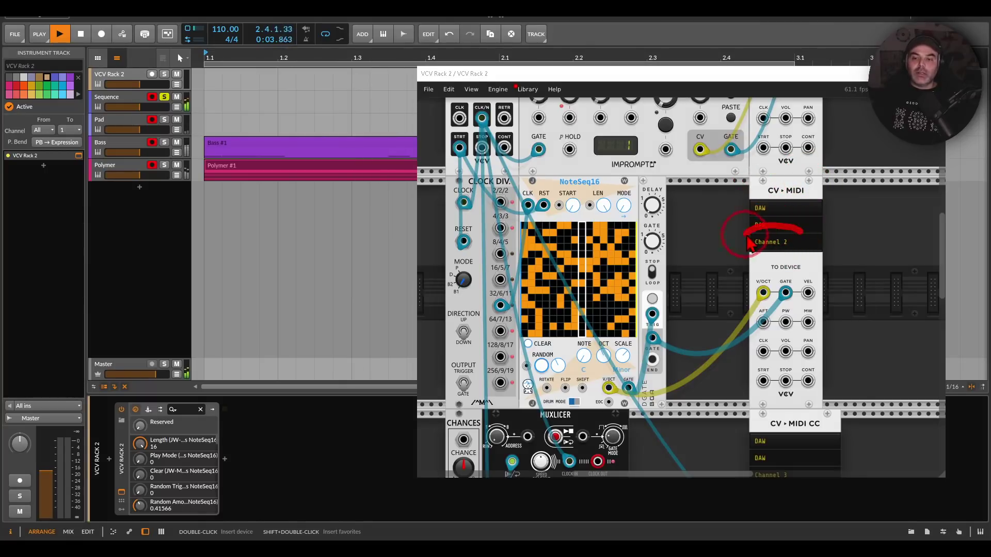
{"action": "mouse_move", "coordinate": [745, 236]}
{"action": "left_mouse_down"}
{"action": "mouse_move", "coordinate": [805, 250]}
{"action": "mouse_move", "coordinate": [801, 232]}
{"action": "left_mouse_up"}
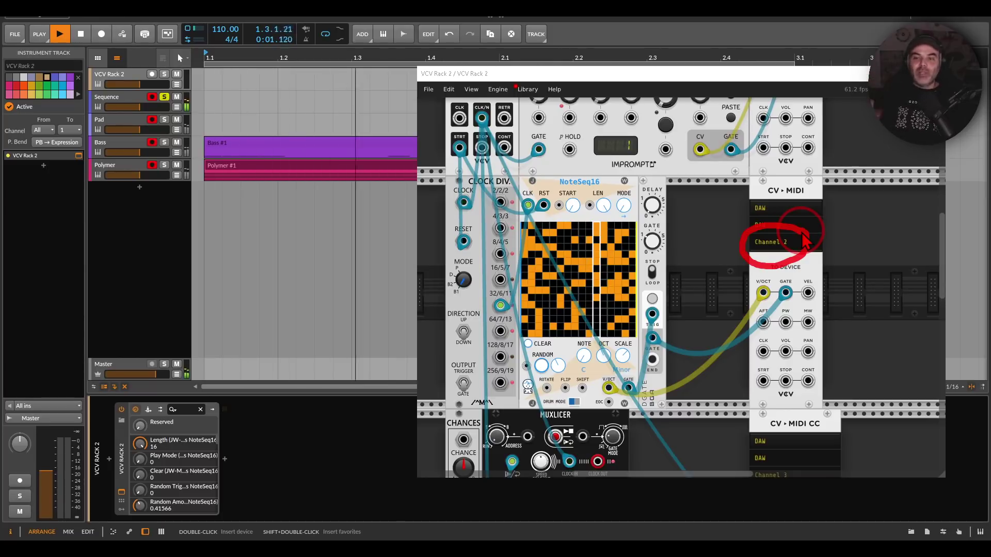
- Close the VCV Rack 2 window, solo the Pad track instead of Sequence and show its device chain
{"action": "left_click", "coordinate": [932, 73]}
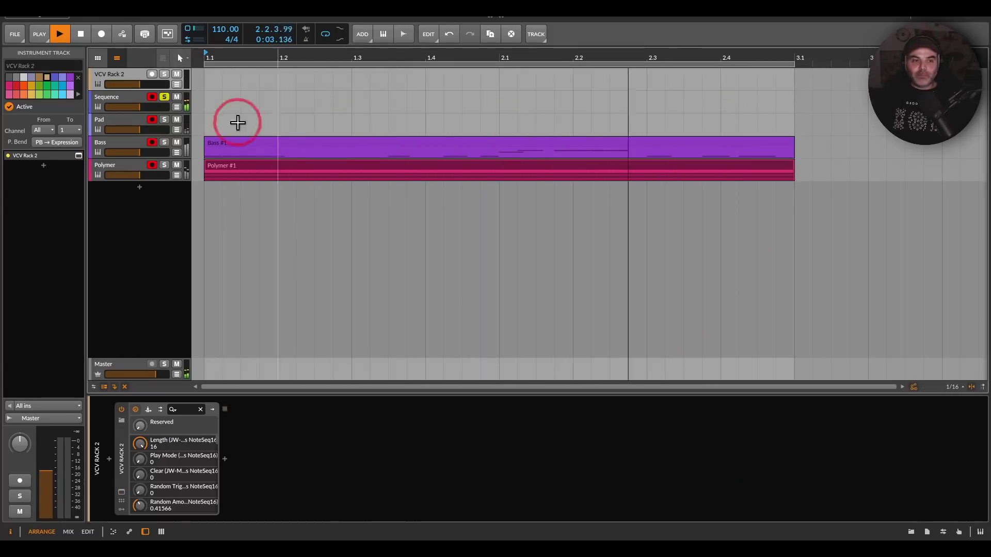
{"action": "left_click", "coordinate": [164, 119]}
{"action": "left_click", "coordinate": [164, 97]}
{"action": "left_click", "coordinate": [135, 118]}
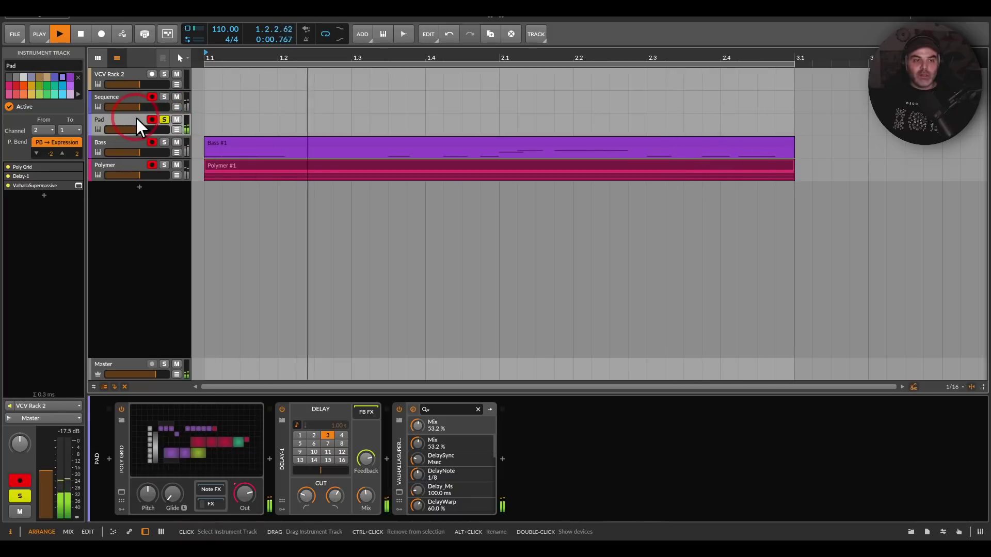
- View the Pad's Poly Grid patch, close it, and check the track's source channel and VCV Rack 2 note input
{"action": "double_click", "coordinate": [211, 452]}
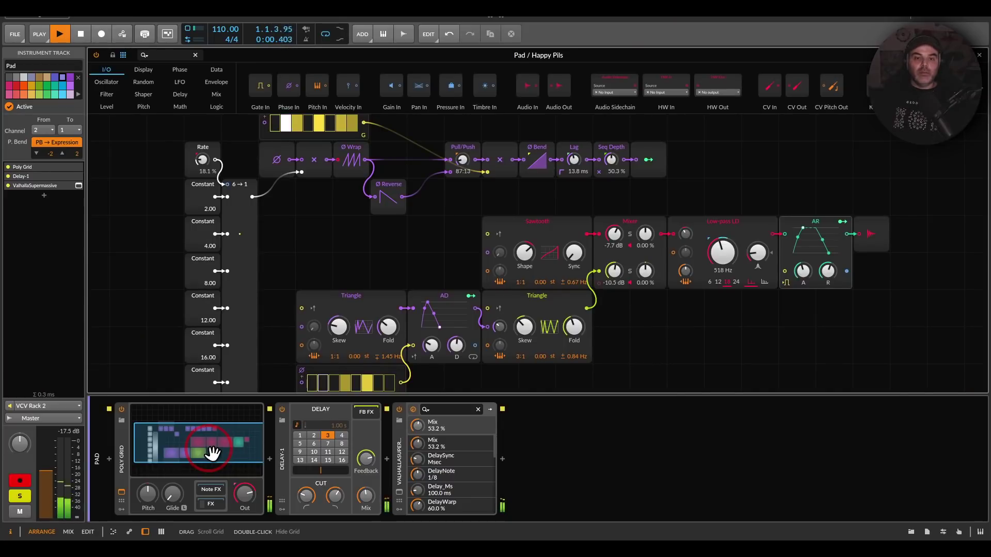
{"action": "left_click", "coordinate": [980, 56]}
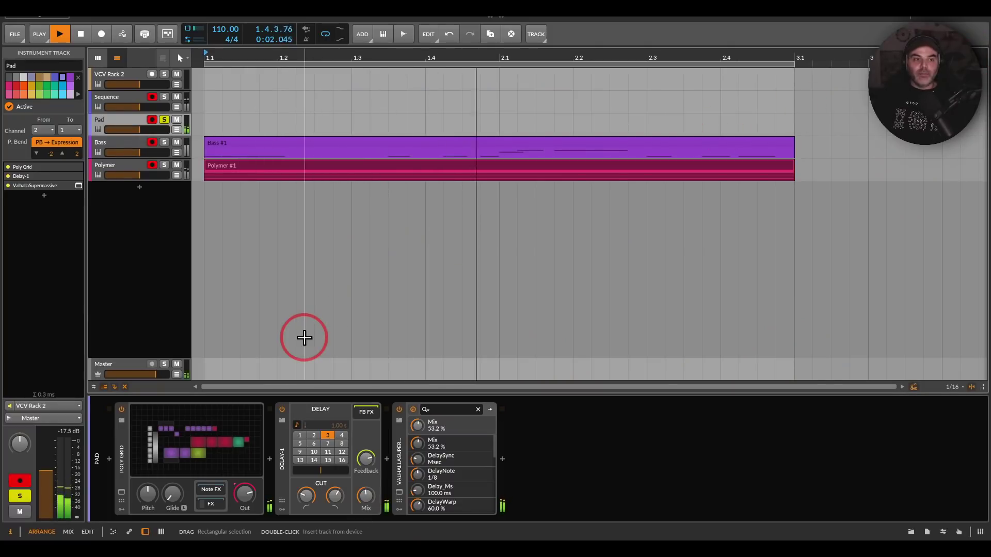
{"action": "key", "text": "F9"}
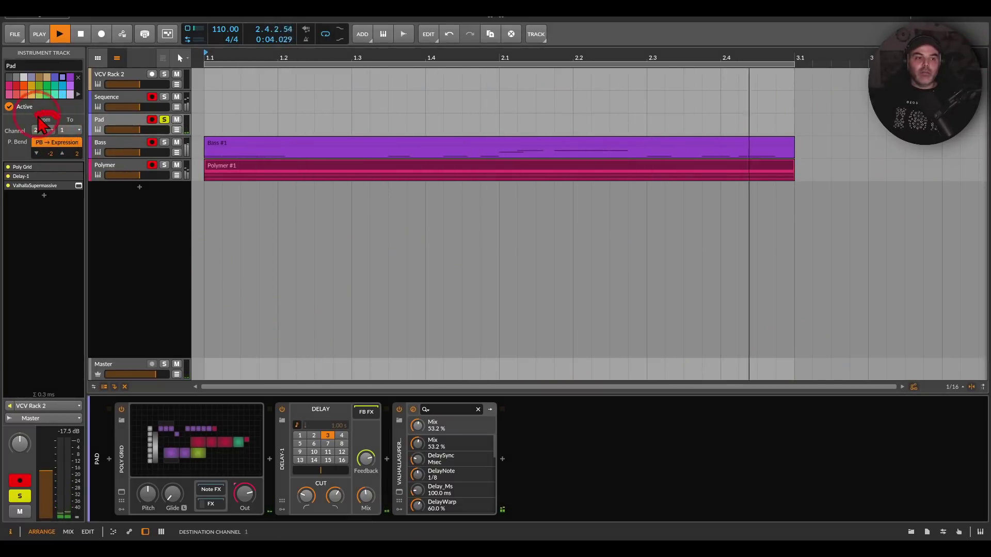
{"action": "left_click_drag", "start_coordinate": [58, 118], "coordinate": [73, 126]}
{"action": "mouse_move", "coordinate": [56, 391]}
{"action": "left_mouse_down"}
{"action": "mouse_move", "coordinate": [6, 400]}
{"action": "mouse_move", "coordinate": [61, 413]}
{"action": "left_mouse_up"}
{"action": "key", "text": "Escape"}
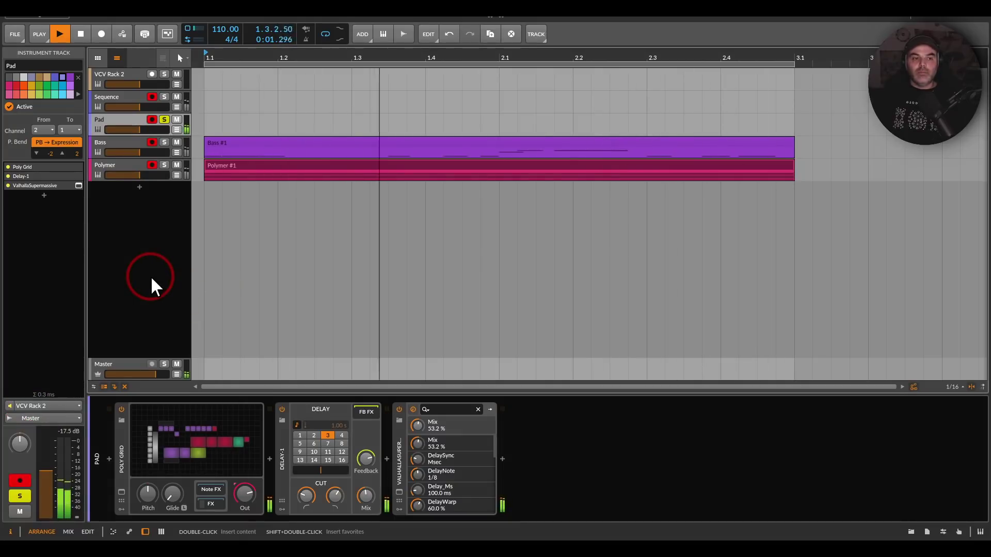
- Solo the Bass track instead of Pad and select it
{"action": "left_click", "coordinate": [114, 145]}
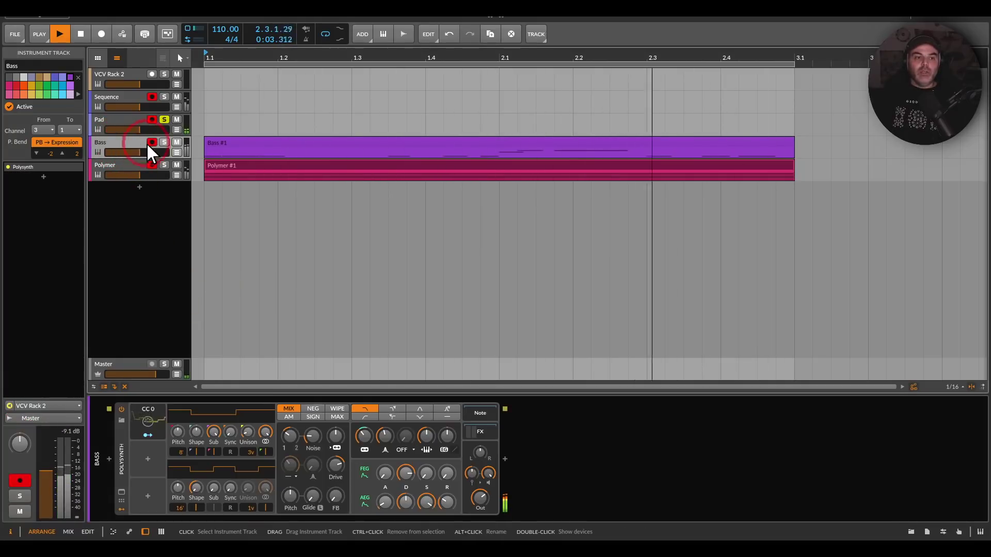
{"action": "left_click", "coordinate": [164, 143]}
{"action": "left_click", "coordinate": [163, 120]}
{"action": "left_click", "coordinate": [123, 141]}
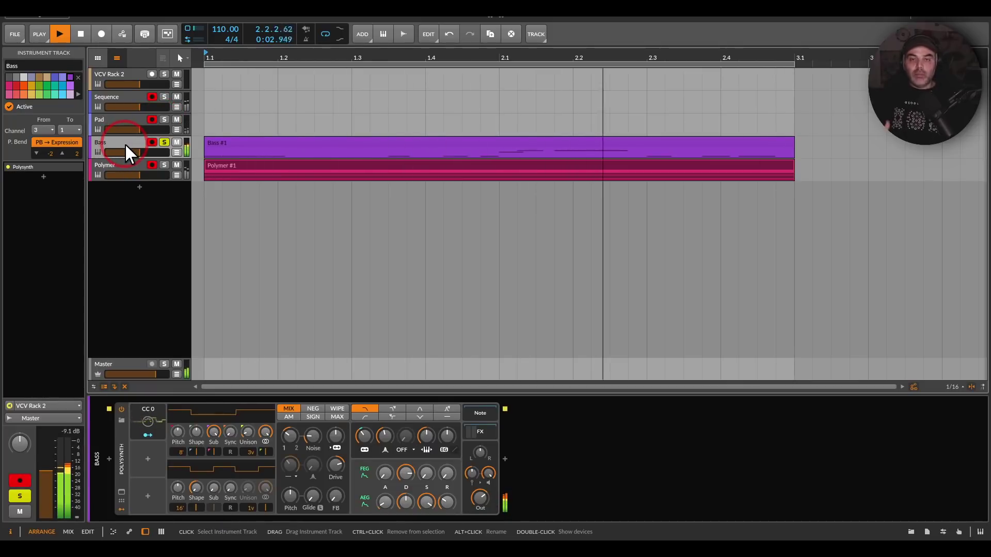
- View the notes in the Bass #1 clip and return to the Bass devices to examine Polysynth's CC 0 modulator
{"action": "double_click", "coordinate": [332, 140]}
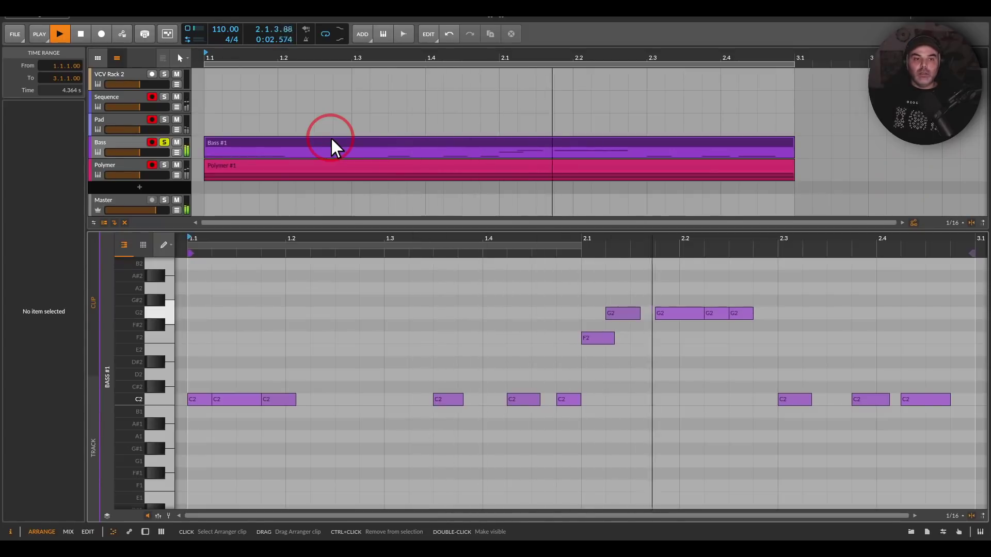
{"action": "double_click", "coordinate": [128, 141]}
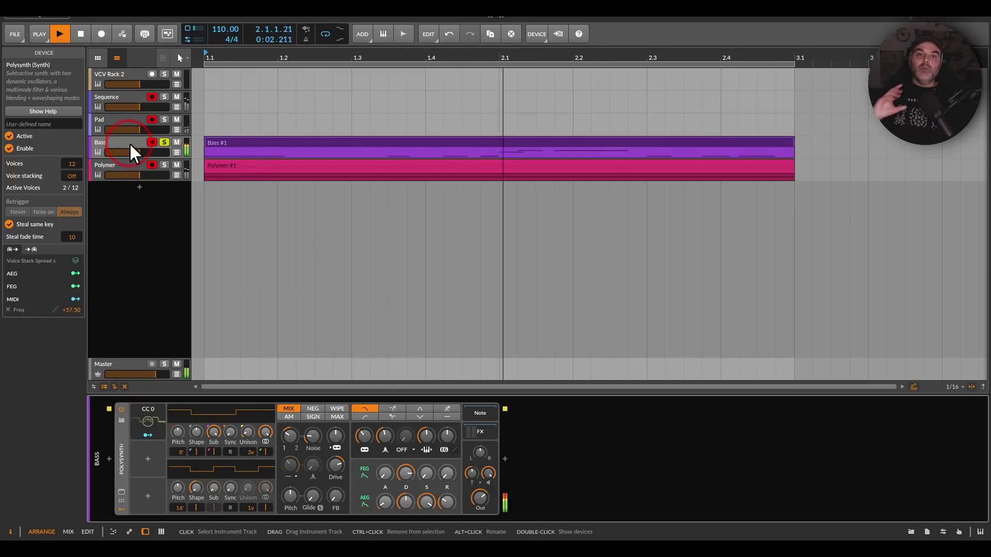
{"action": "mouse_move", "coordinate": [174, 397]}
{"action": "left_mouse_down"}
{"action": "mouse_move", "coordinate": [125, 395]}
{"action": "mouse_move", "coordinate": [170, 387]}
{"action": "left_mouse_up"}
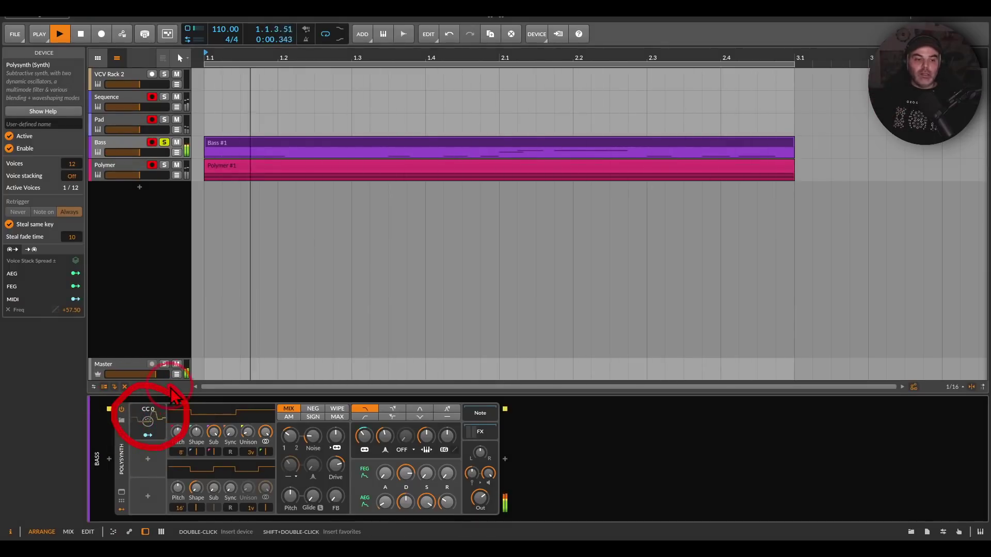
- Reopen the VCV Rack 2 window and examine the Muxlicer's connection to the CV-MIDI CC module on Channel 3
{"action": "left_click", "coordinate": [100, 79]}
{"action": "left_click", "coordinate": [121, 492]}
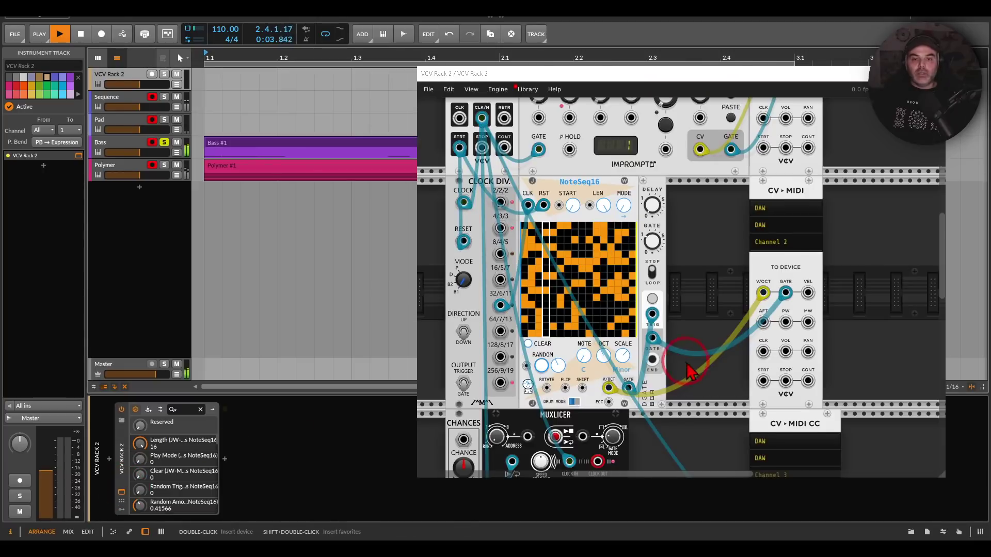
{"action": "scroll", "coordinate": [681, 361], "scroll_direction": "down", "scroll_amount": 3}
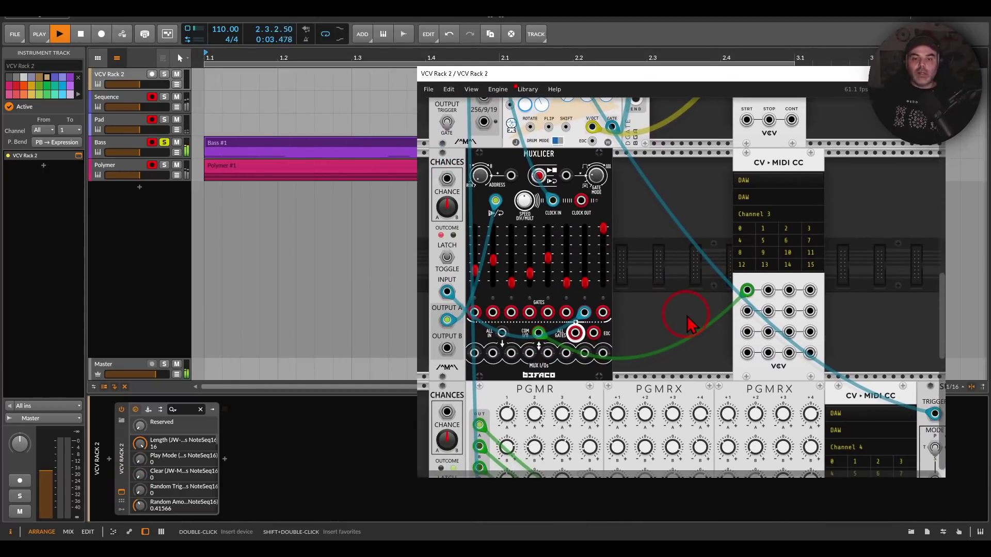
{"action": "mouse_move", "coordinate": [637, 166]}
{"action": "left_mouse_down"}
{"action": "mouse_move", "coordinate": [472, 216]}
{"action": "mouse_move", "coordinate": [645, 235]}
{"action": "left_mouse_up"}
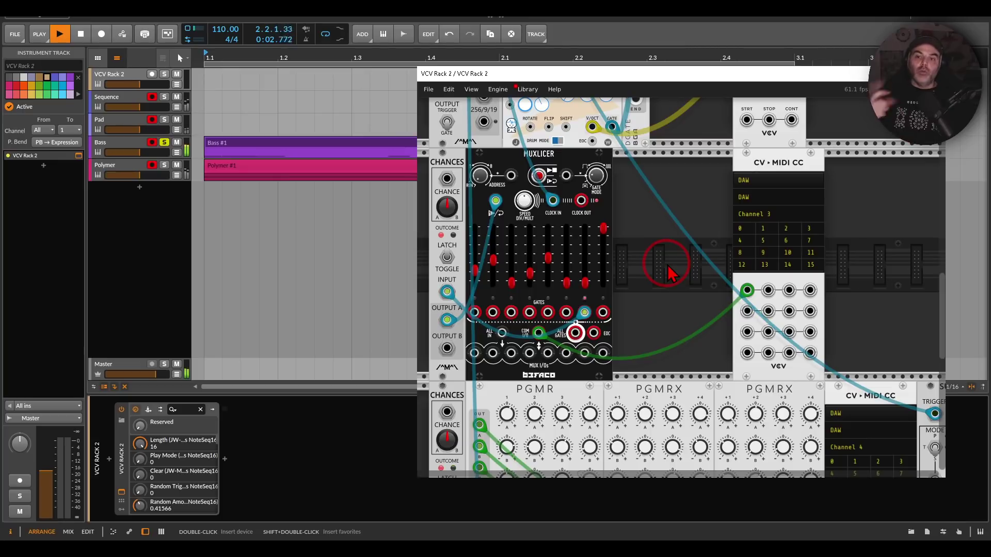
{"action": "left_click_drag", "start_coordinate": [693, 276], "coordinate": [560, 296]}
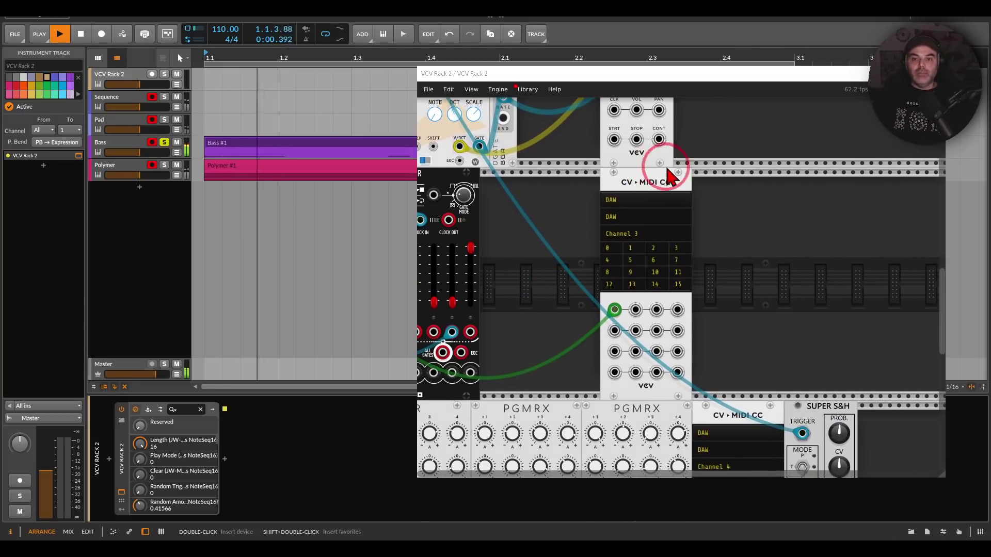
{"action": "mouse_move", "coordinate": [673, 170]}
{"action": "left_mouse_down"}
{"action": "mouse_move", "coordinate": [621, 202]}
{"action": "mouse_move", "coordinate": [676, 173]}
{"action": "left_mouse_up"}
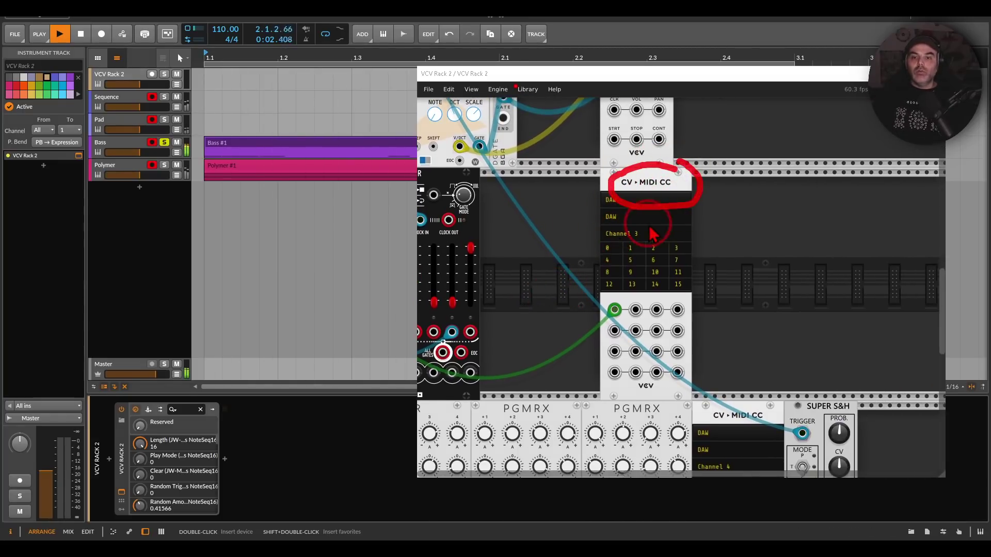
{"action": "left_click_drag", "start_coordinate": [650, 230], "coordinate": [634, 254]}
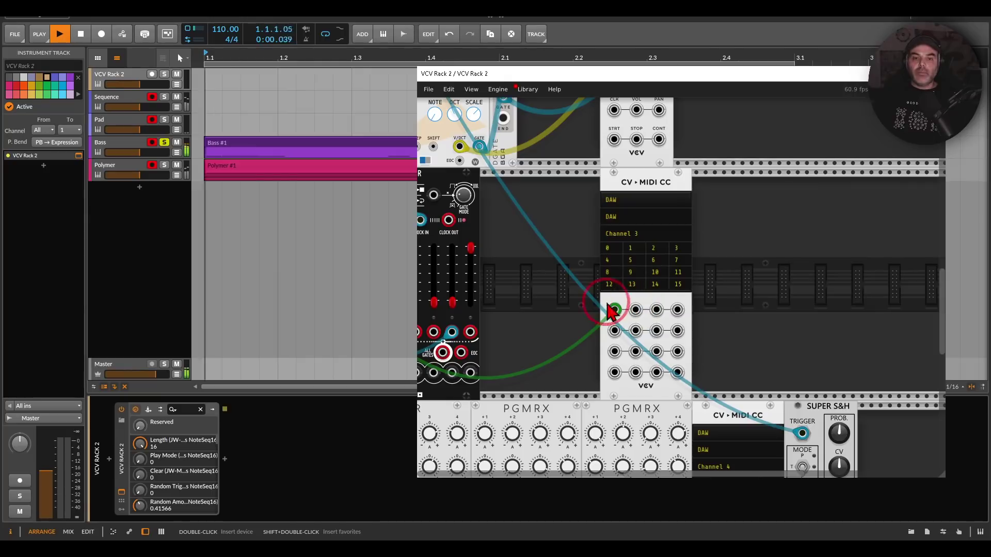
- Select the Bass track and examine how Polysynth's CC 0 modulator relates to the filter cutoff
{"action": "left_click", "coordinate": [103, 140]}
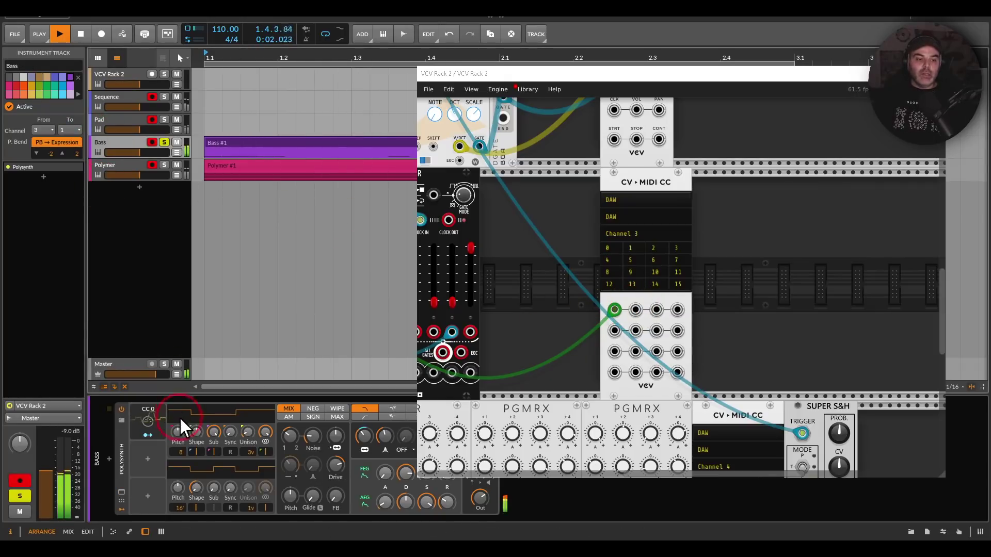
{"action": "left_click_drag", "start_coordinate": [172, 413], "coordinate": [131, 420]}
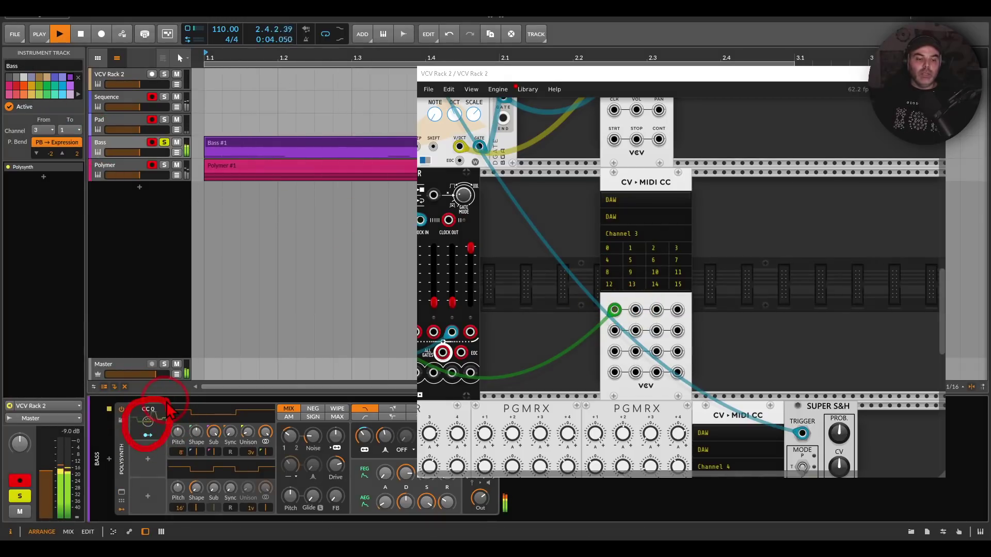
{"action": "mouse_move", "coordinate": [382, 425]}
{"action": "left_mouse_down"}
{"action": "mouse_move", "coordinate": [338, 442]}
{"action": "mouse_move", "coordinate": [373, 424]}
{"action": "left_mouse_up"}
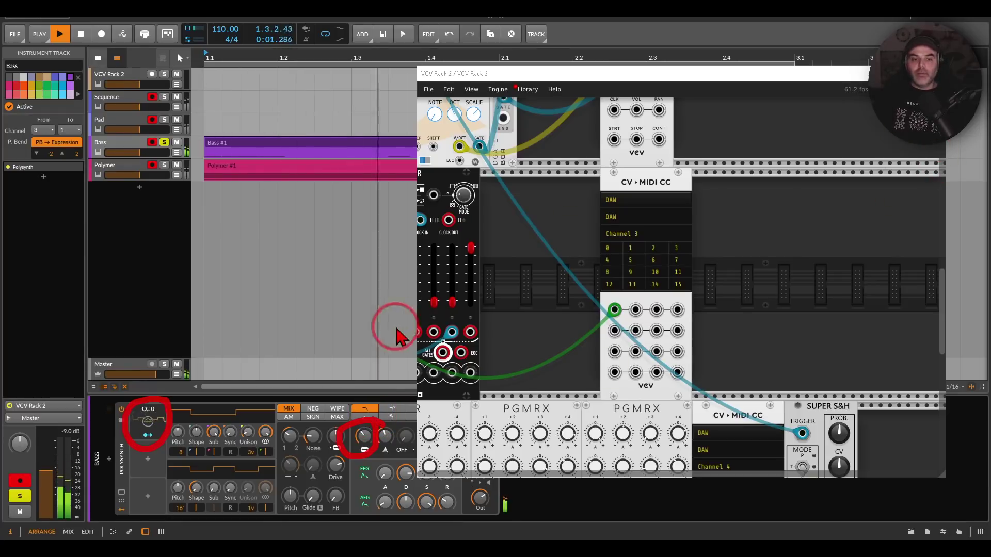
{"action": "key", "text": "Escape"}
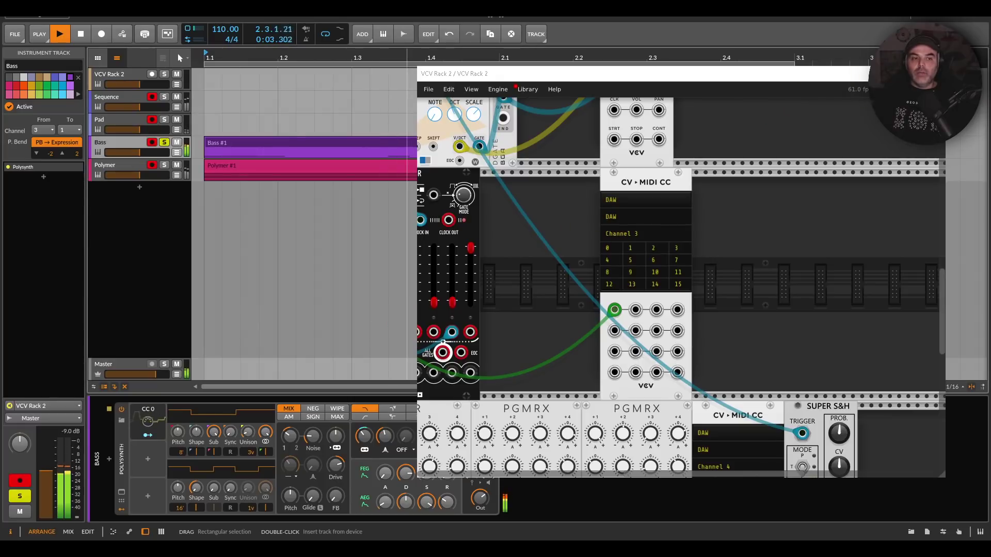
- Close the VCV Rack 2 window, solo the Polymer track instead of Bass and show its five CC modulators
{"action": "left_click", "coordinate": [138, 218]}
{"action": "left_click", "coordinate": [163, 165]}
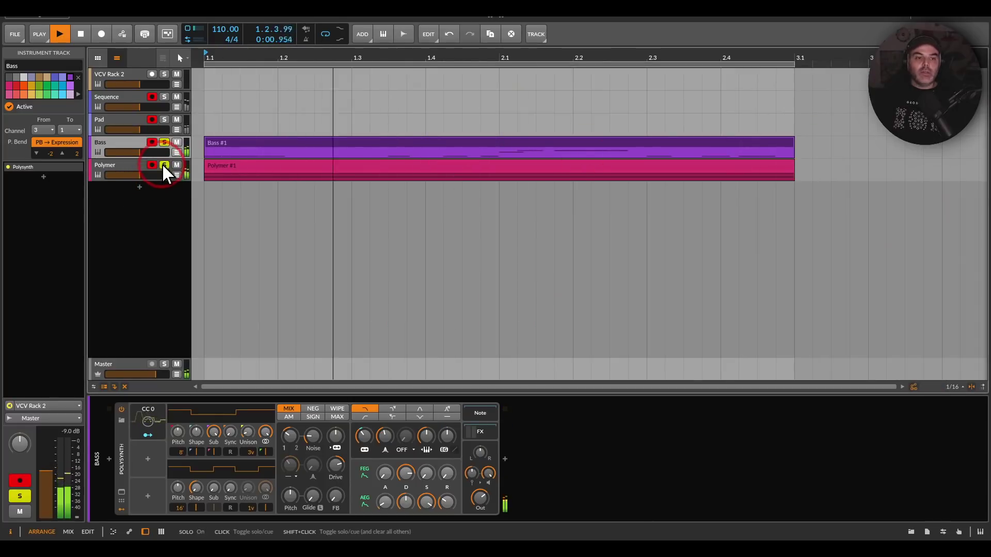
{"action": "left_click", "coordinate": [164, 145]}
{"action": "left_click", "coordinate": [125, 163]}
{"action": "left_click", "coordinate": [255, 320]}
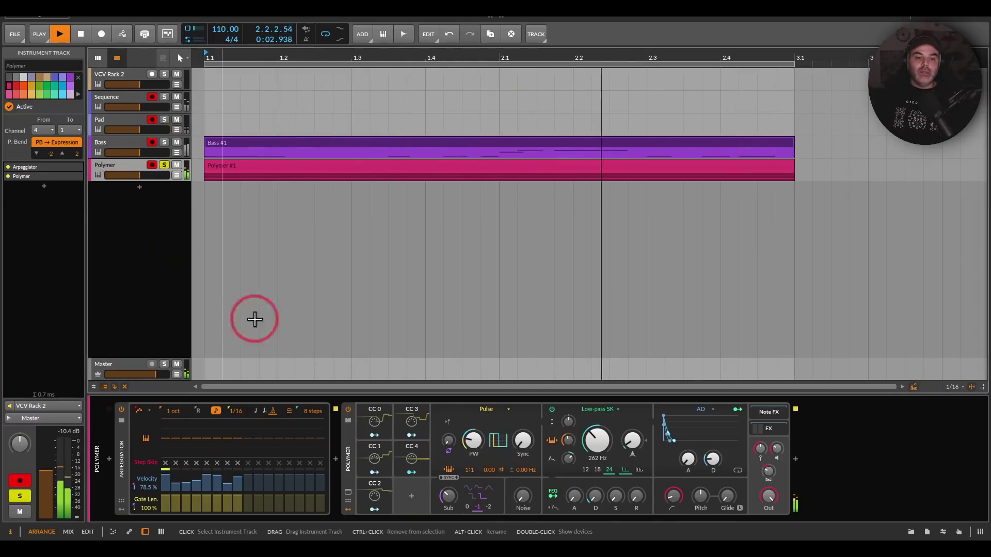
{"action": "mouse_move", "coordinate": [442, 404]}
{"action": "left_mouse_down"}
{"action": "mouse_move", "coordinate": [356, 508]}
{"action": "mouse_move", "coordinate": [448, 428]}
{"action": "mouse_move", "coordinate": [438, 410]}
{"action": "left_mouse_up"}
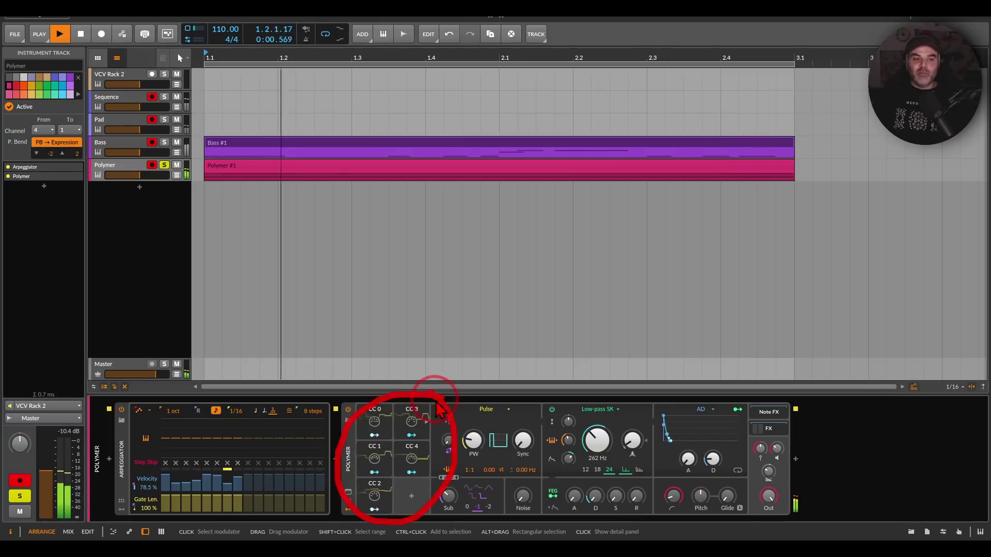
- Reopen the VCV Rack 2 window and examine the PGMR and PGMRX sequencer patched to the CV-MIDI CC module on Channel 4
{"action": "left_click", "coordinate": [103, 76]}
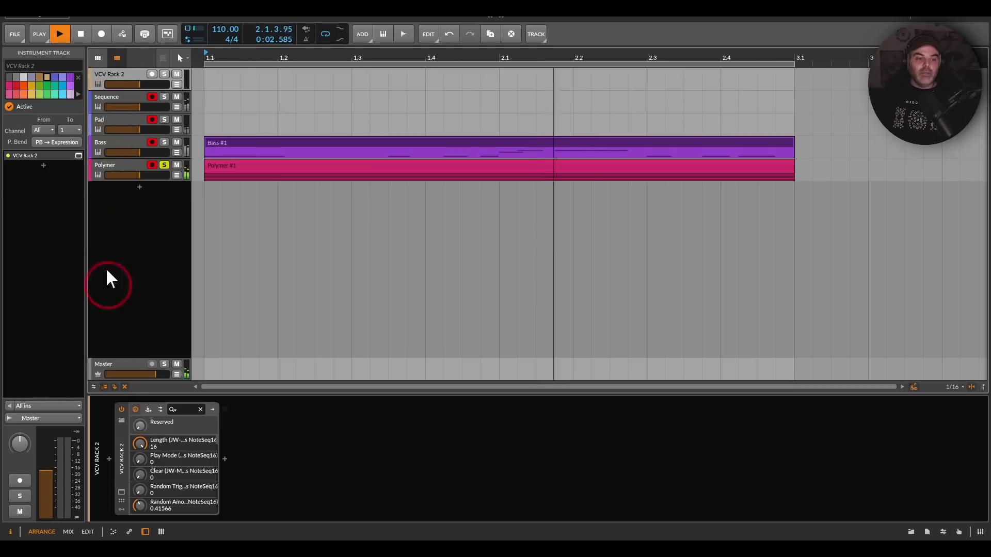
{"action": "left_click", "coordinate": [121, 492]}
{"action": "left_click", "coordinate": [440, 420]}
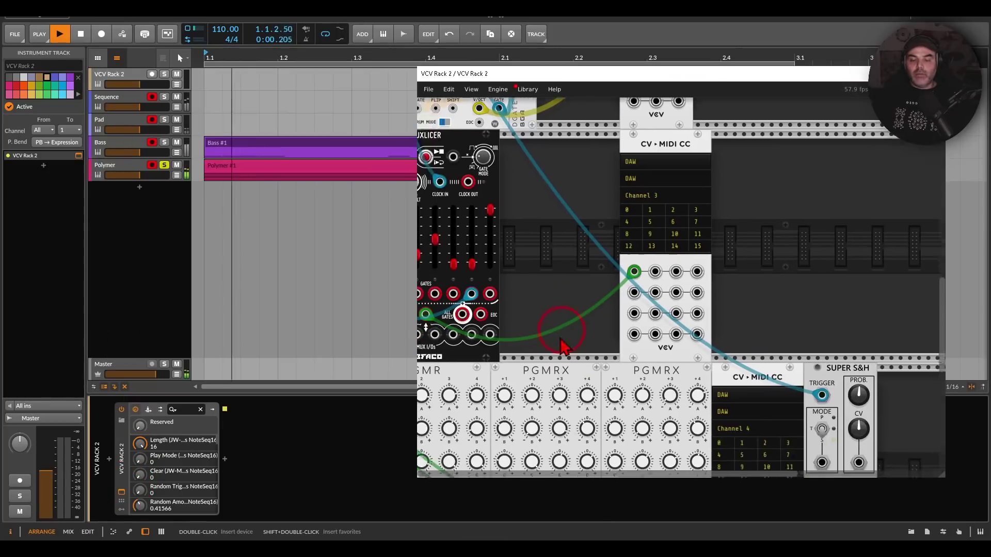
{"action": "left_click_drag", "start_coordinate": [563, 346], "coordinate": [647, 162]}
{"action": "scroll", "coordinate": [589, 179], "scroll_direction": "down", "scroll_amount": 1}
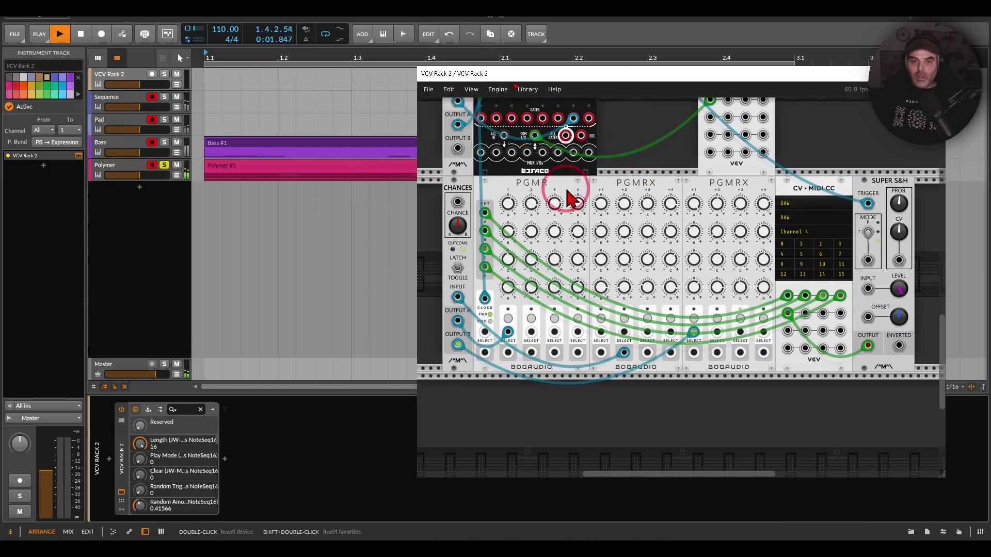
- Examine how the PGMR outputs and the Super S&H output feed the first five inputs of the Channel 4 CV-MIDI CC module
{"action": "mouse_move", "coordinate": [510, 196]}
{"action": "left_mouse_down"}
{"action": "mouse_move", "coordinate": [500, 197]}
{"action": "mouse_move", "coordinate": [519, 202]}
{"action": "left_mouse_up"}
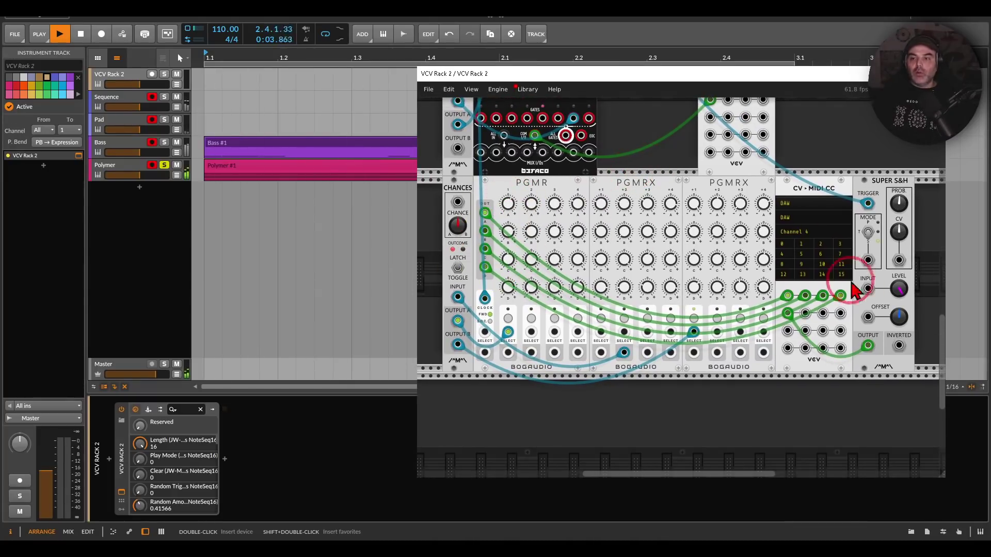
{"action": "mouse_move", "coordinate": [855, 275]}
{"action": "left_mouse_down"}
{"action": "mouse_move", "coordinate": [751, 302]}
{"action": "mouse_move", "coordinate": [856, 271]}
{"action": "left_mouse_up"}
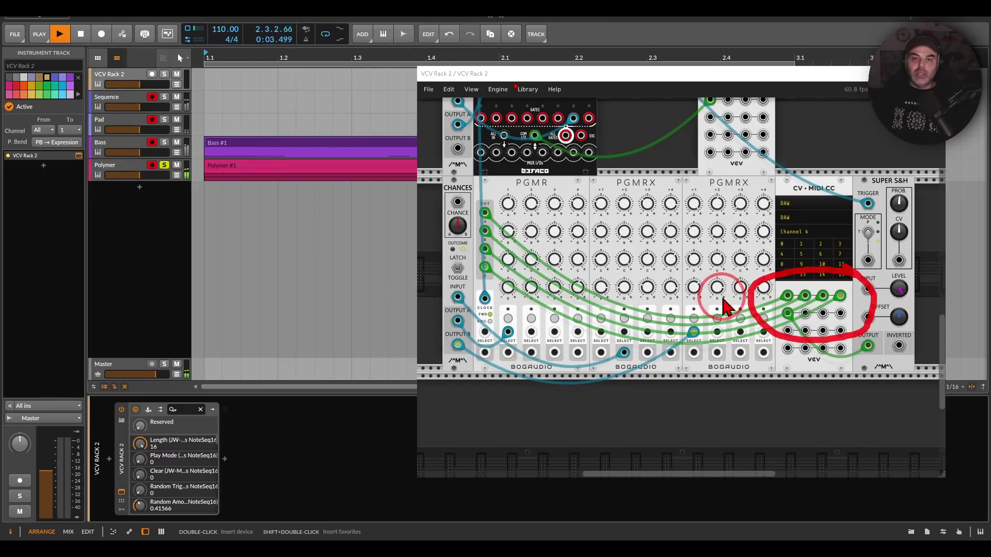
{"action": "left_click_drag", "start_coordinate": [717, 276], "coordinate": [777, 252]}
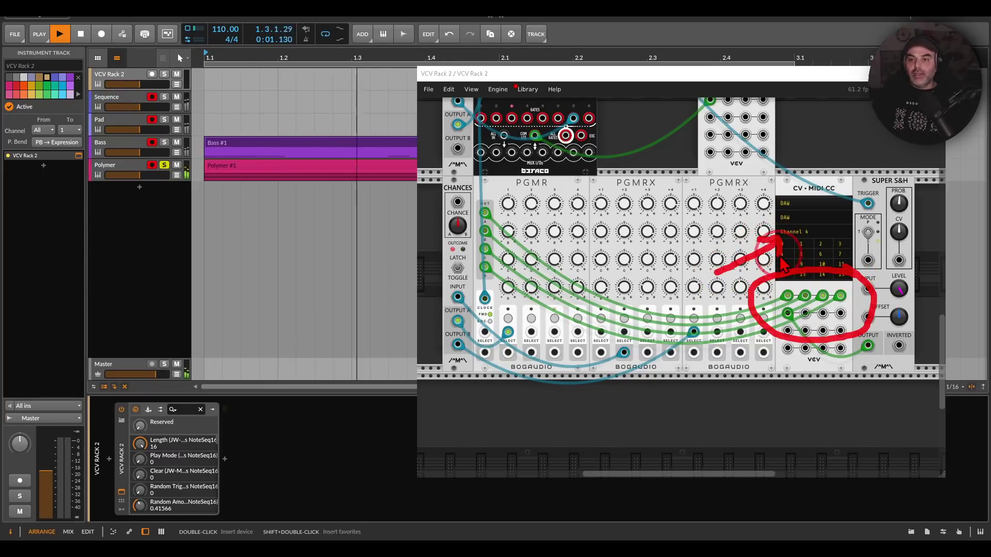
{"action": "key", "text": "Escape"}
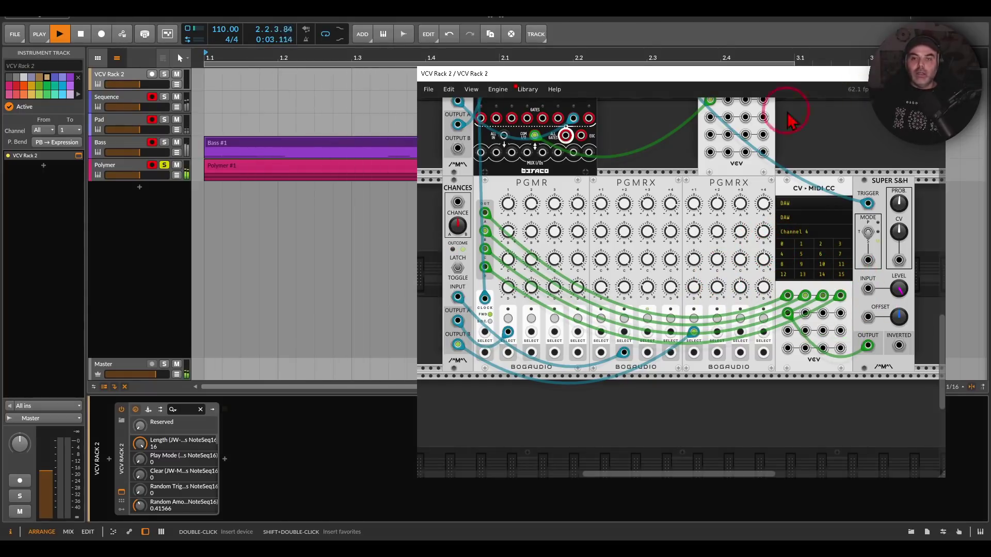
- Select the Polymer track, examine its CC 0 to CC 4 modulators, and turn off the track's solo
{"action": "left_click", "coordinate": [79, 155]}
{"action": "left_click", "coordinate": [105, 173]}
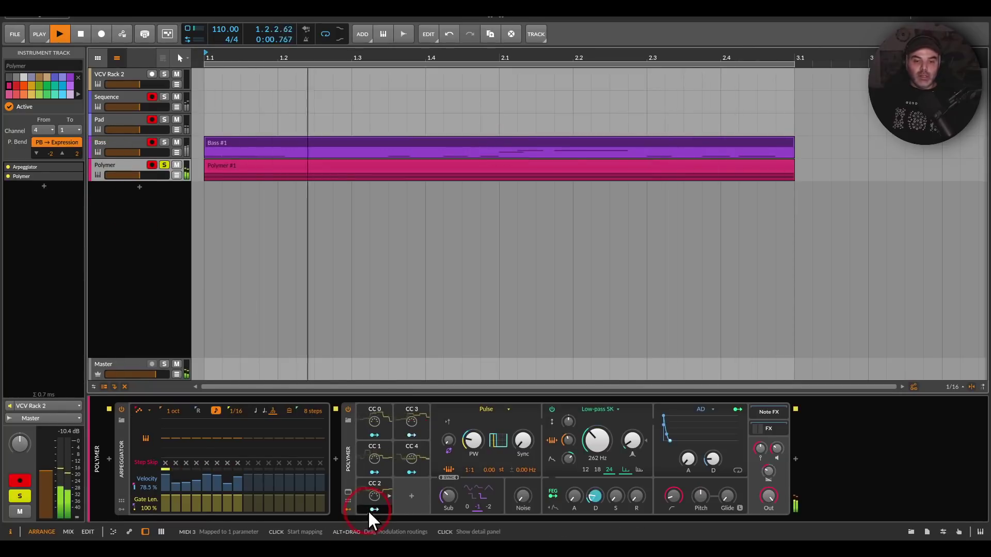
{"action": "mouse_move", "coordinate": [418, 401]}
{"action": "left_mouse_down"}
{"action": "mouse_move", "coordinate": [355, 495]}
{"action": "mouse_move", "coordinate": [421, 402]}
{"action": "left_mouse_up"}
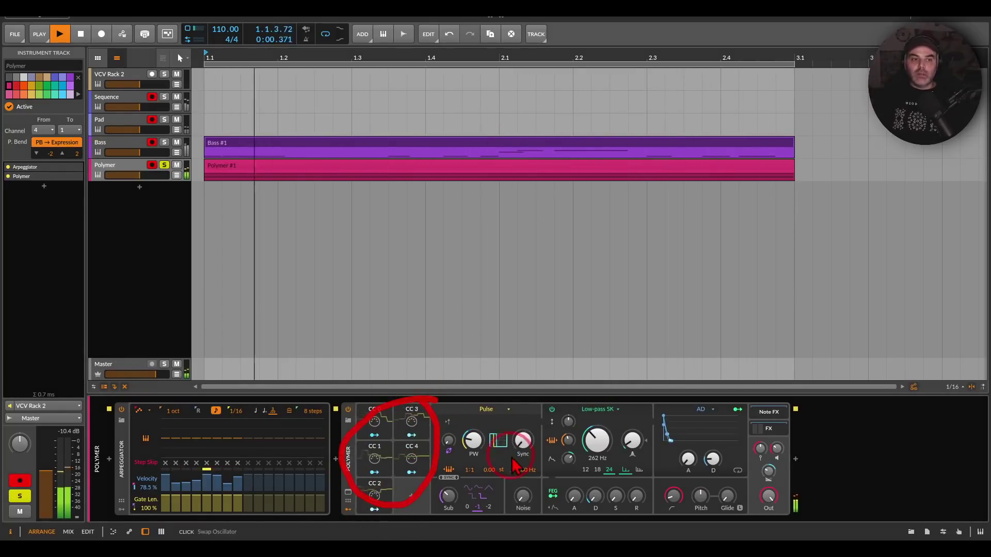
{"action": "left_click", "coordinate": [164, 165]}
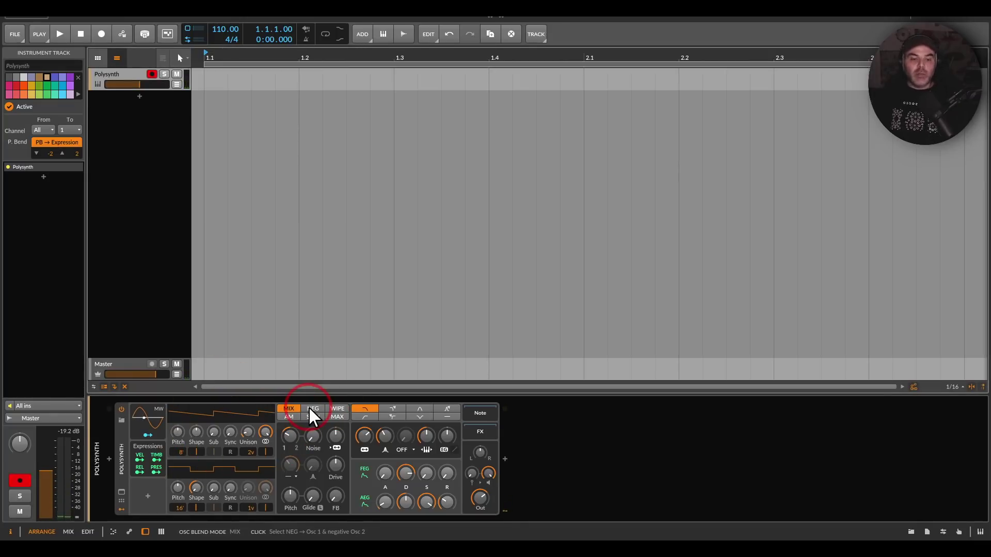
- Insert VCV Rack 2 FX from the favorite devices into the Polysynth's FX chain
{"action": "left_click", "coordinate": [481, 431]}
{"action": "left_click", "coordinate": [503, 459]}
{"action": "left_click", "coordinate": [230, 177]}
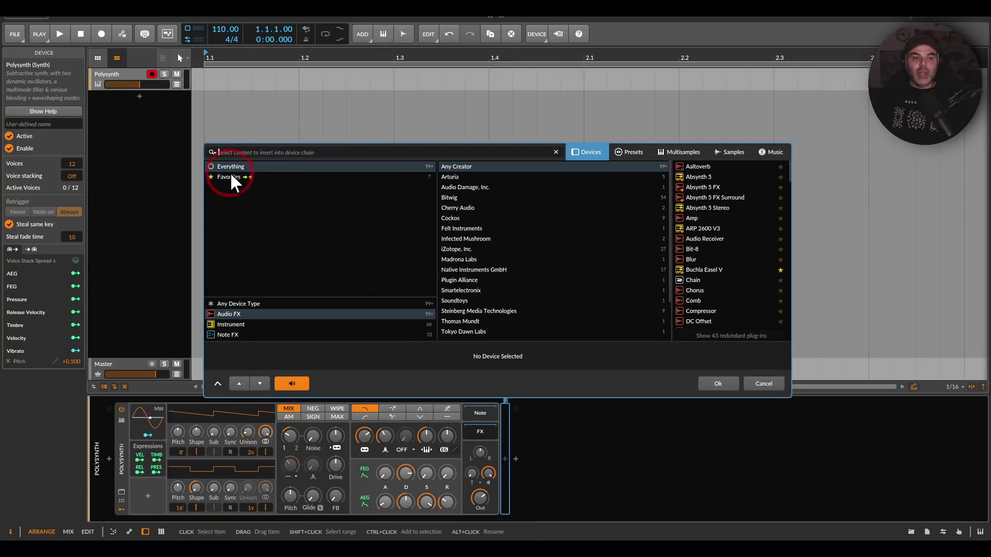
{"action": "left_click", "coordinate": [704, 228]}
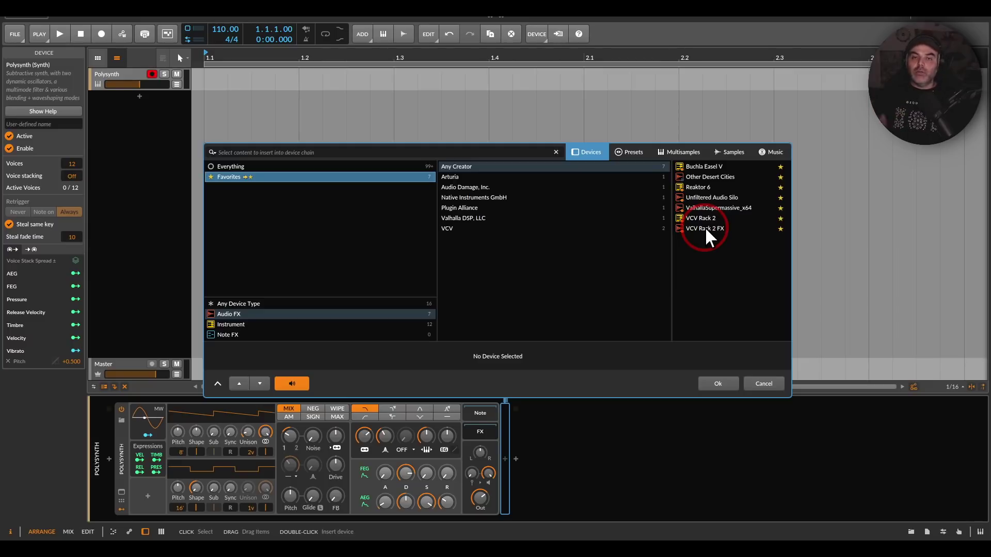
{"action": "double_click", "coordinate": [705, 228]}
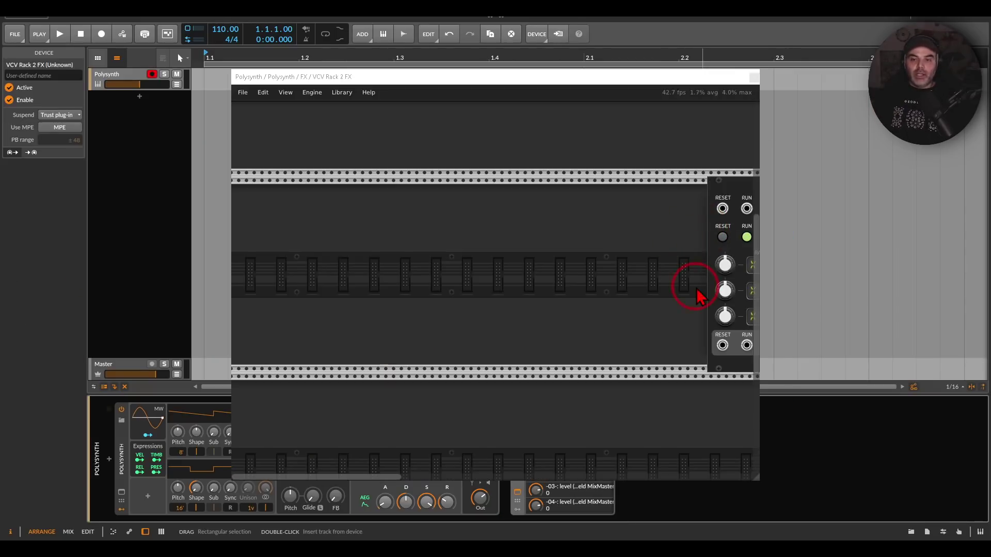
- Delete the Clocked and MixMaster modules from the VCV Rack 2 FX patch, keeping the Audio module
{"action": "left_click_drag", "start_coordinate": [696, 289], "coordinate": [356, 263]}
{"action": "left_click_drag", "start_coordinate": [497, 255], "coordinate": [405, 279]}
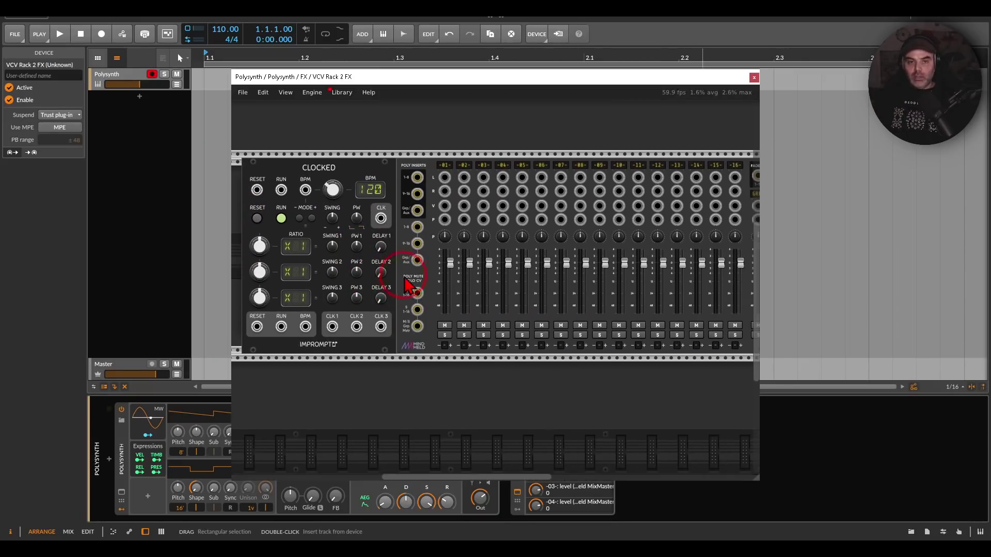
{"action": "key", "text": "Delete"}
{"action": "key", "text": "Delete"}
{"action": "left_click_drag", "start_coordinate": [549, 243], "coordinate": [337, 247]}
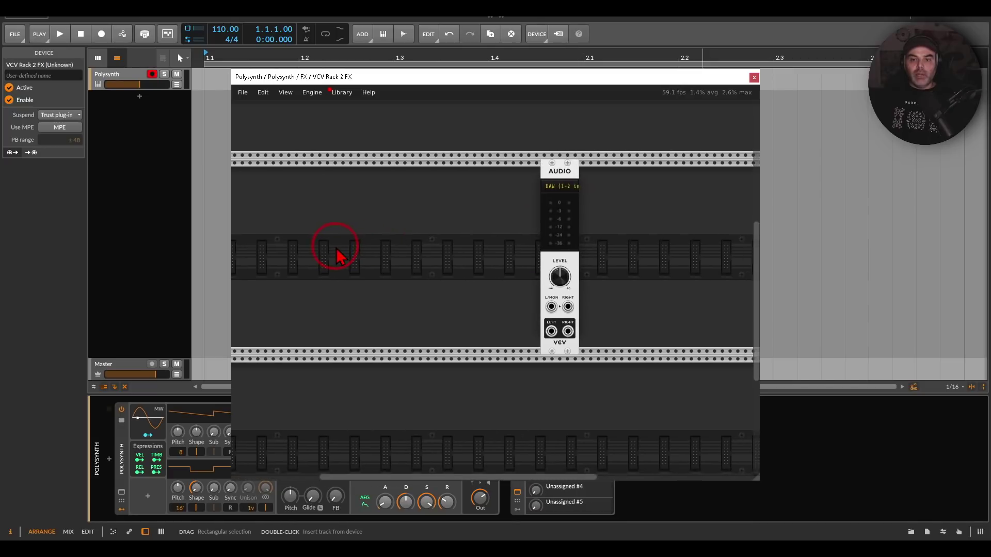
- Patch the Audio module's Left and Right outputs from the DAW directly into its L/Mon and Right inputs
{"action": "scroll", "coordinate": [551, 284], "scroll_direction": "up", "scroll_amount": 1}
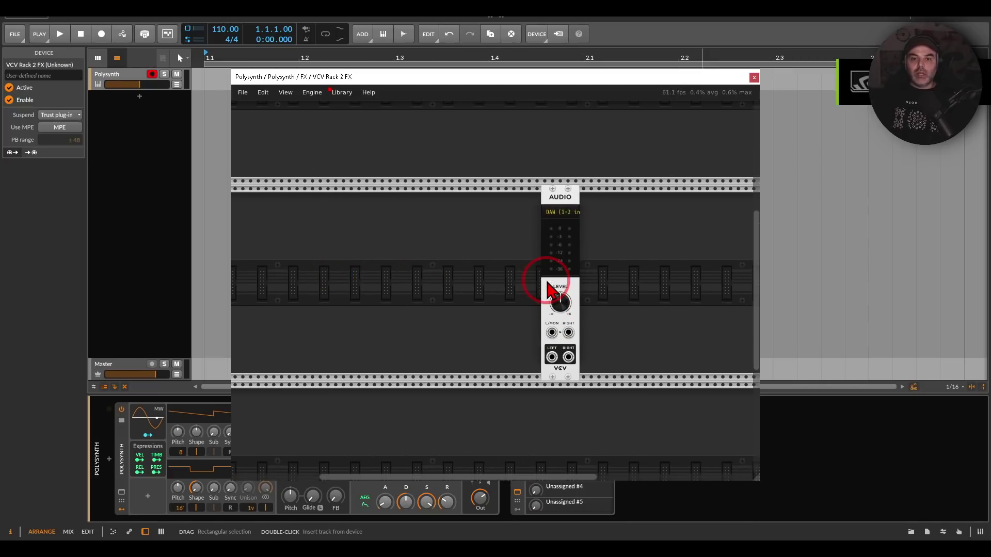
{"action": "scroll", "coordinate": [521, 320], "scroll_direction": "up", "scroll_amount": 1}
{"action": "left_click_drag", "start_coordinate": [515, 310], "coordinate": [526, 287]}
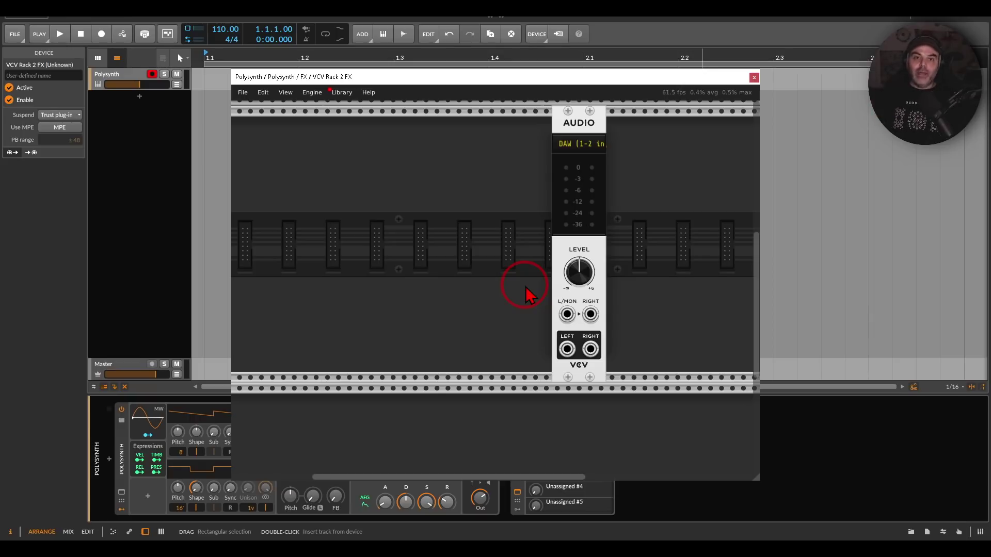
{"action": "left_click_drag", "start_coordinate": [566, 315], "coordinate": [566, 349]}
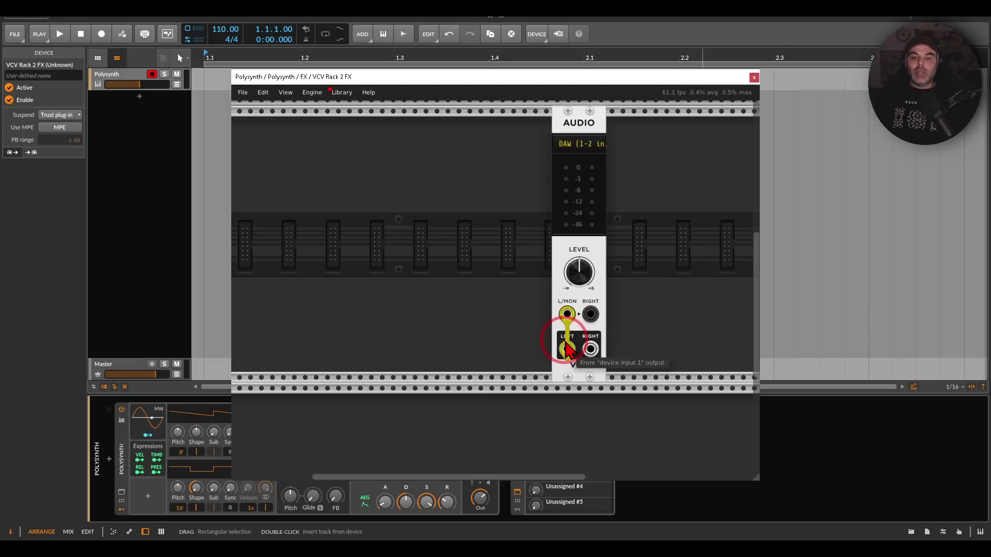
{"action": "left_click_drag", "start_coordinate": [591, 314], "coordinate": [590, 350]}
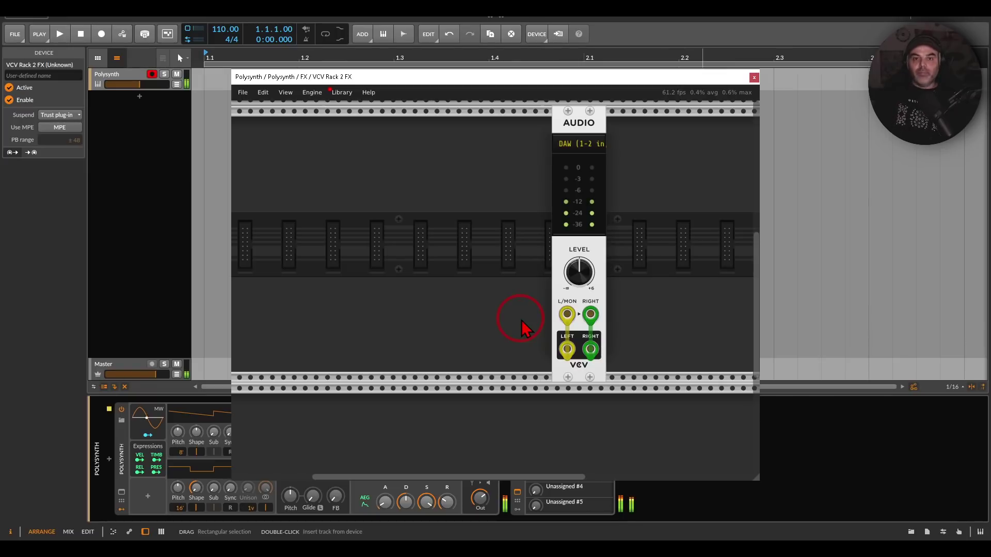
- Search the module library for "fe" and add the Valley Feline filter beside the Audio module
{"action": "left_click_drag", "start_coordinate": [475, 280], "coordinate": [589, 300]}
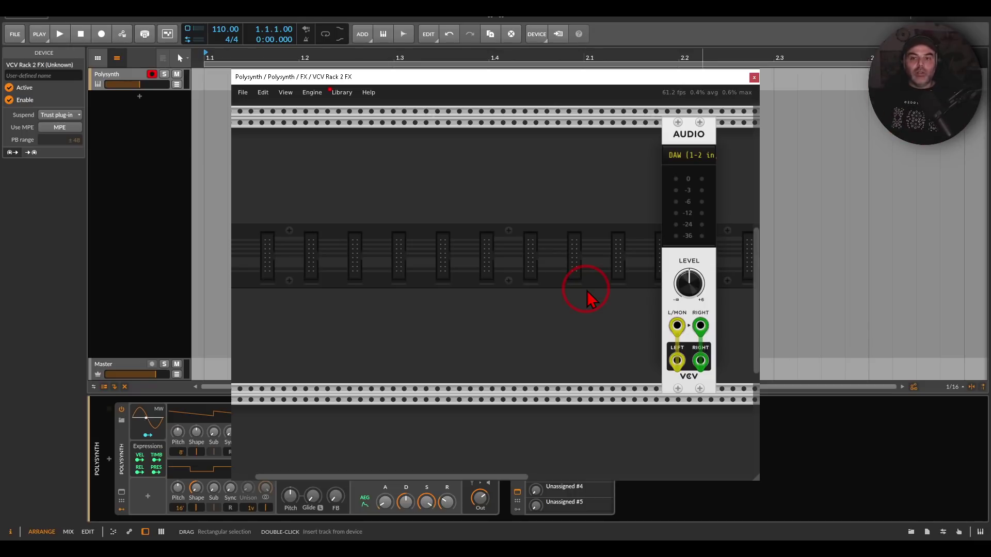
{"action": "right_click", "coordinate": [588, 299]}
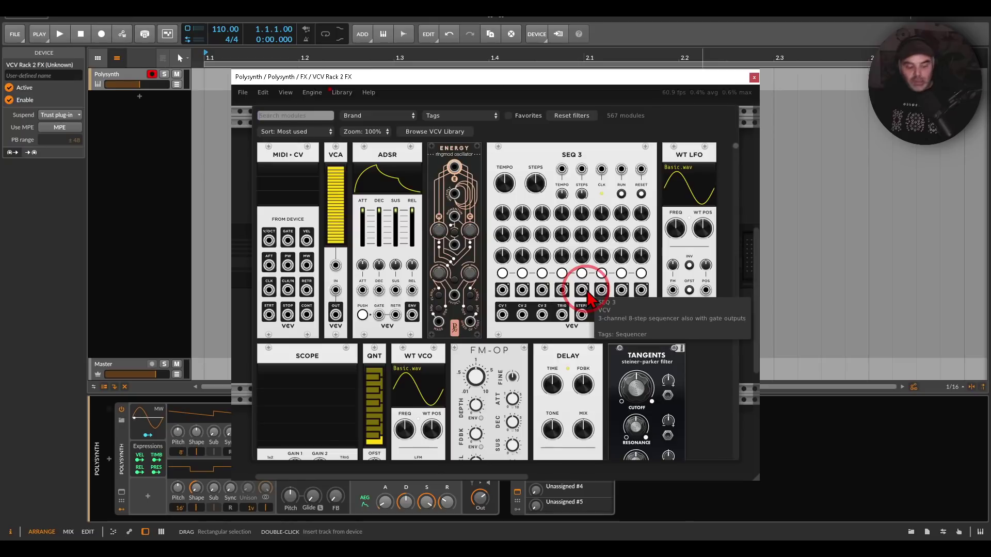
{"action": "type", "text": "fe"}
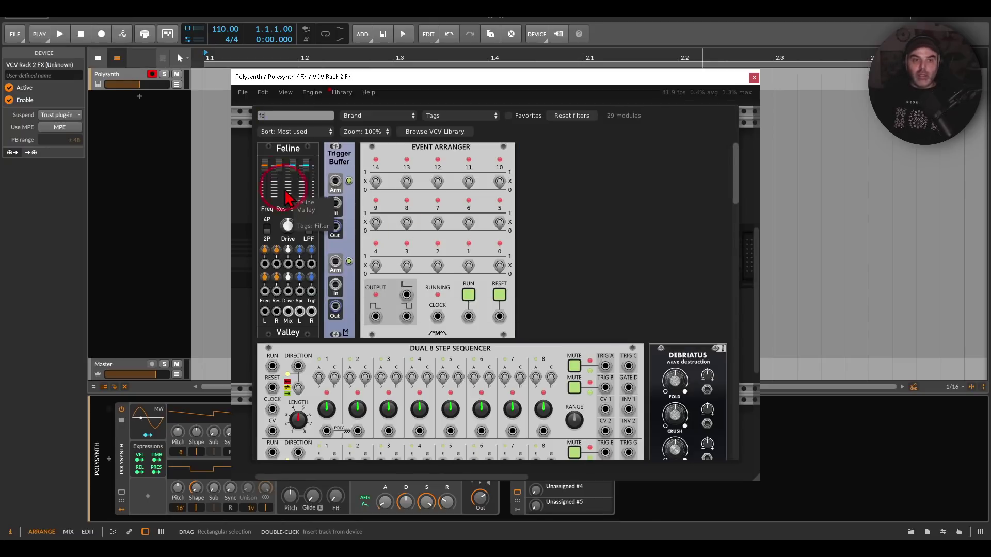
{"action": "left_click", "coordinate": [287, 157]}
- Route the Audio module's Left and Right outputs through Feline's stereo inputs and outputs and back into L/Mon and Right
{"action": "left_click_drag", "start_coordinate": [677, 361], "coordinate": [568, 355]}
{"action": "left_click_drag", "start_coordinate": [700, 362], "coordinate": [585, 355]}
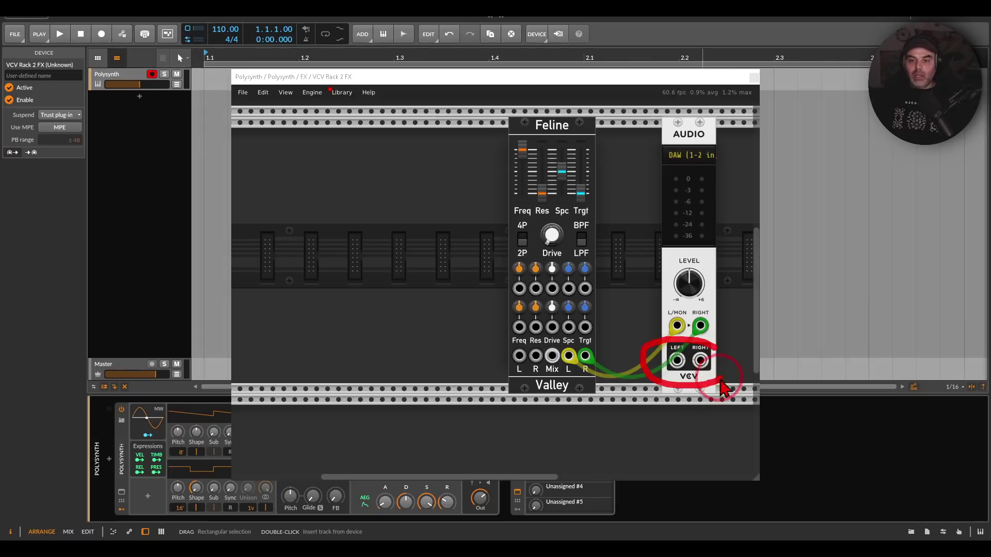
{"action": "left_click_drag", "start_coordinate": [677, 360], "coordinate": [700, 361]}
{"action": "key", "text": "F9"}
{"action": "mouse_move", "coordinate": [586, 346]}
{"action": "left_mouse_down"}
{"action": "mouse_move", "coordinate": [568, 371]}
{"action": "mouse_move", "coordinate": [590, 347]}
{"action": "left_mouse_up"}
{"action": "mouse_move", "coordinate": [590, 348]}
{"action": "left_mouse_down"}
{"action": "mouse_move", "coordinate": [638, 336]}
{"action": "mouse_move", "coordinate": [635, 346]}
{"action": "left_mouse_up"}
{"action": "key", "text": "Escape"}
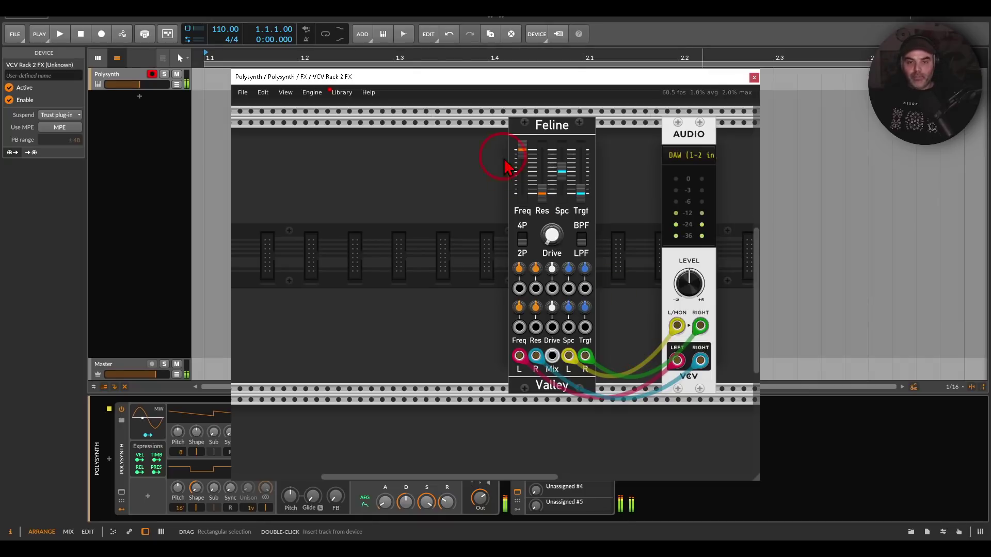
- Set Feline's resonance to about 1.66 and its cutoff frequency to about 8.35
{"action": "left_click_drag", "start_coordinate": [522, 150], "coordinate": [542, 186]}
{"action": "left_click_drag", "start_coordinate": [551, 232], "coordinate": [551, 219]}
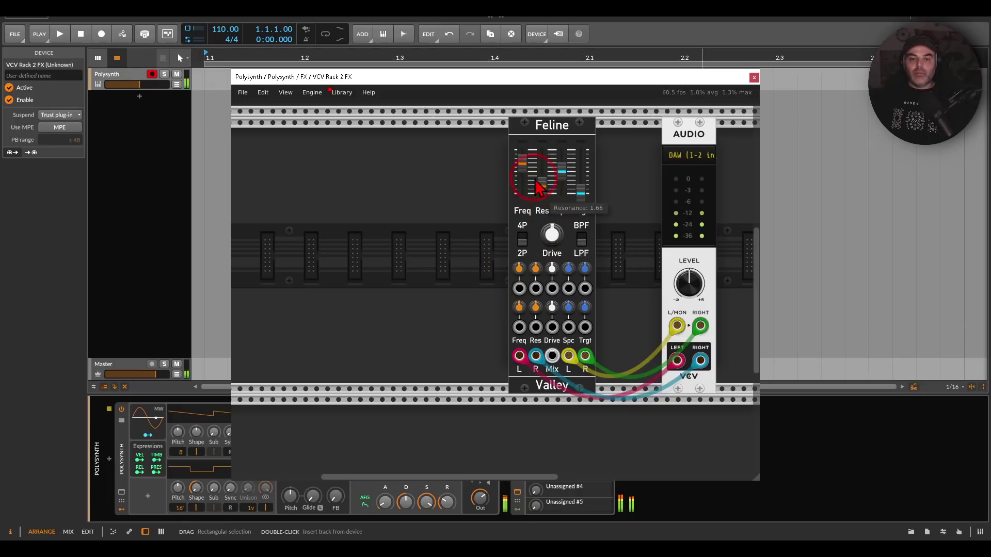
{"action": "left_click_drag", "start_coordinate": [522, 162], "coordinate": [522, 153]}
{"action": "left_click_drag", "start_coordinate": [494, 281], "coordinate": [494, 282]}
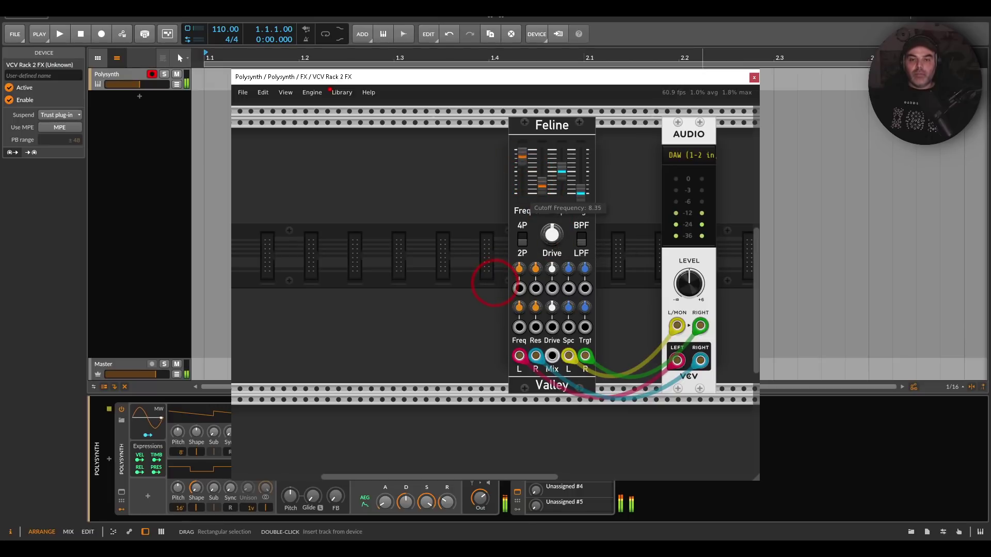
- Make room beside Feline, search the module library for "blob" and place Chronoblob 2 between Feline and Audio
{"action": "left_click_drag", "start_coordinate": [522, 167], "coordinate": [383, 136]}
{"action": "right_click", "coordinate": [481, 191]}
{"action": "type", "text": "blob"}
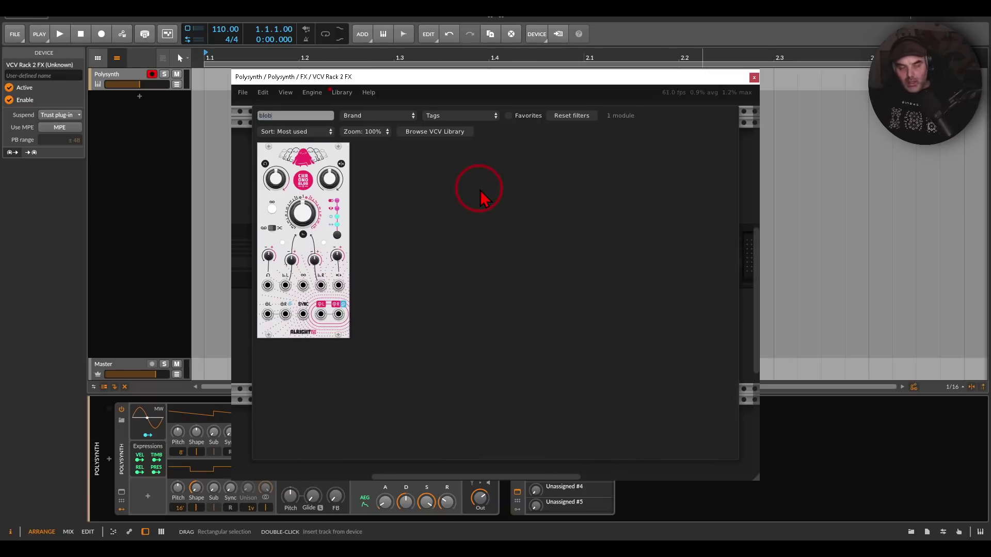
{"action": "left_click_drag", "start_coordinate": [310, 166], "coordinate": [508, 242]}
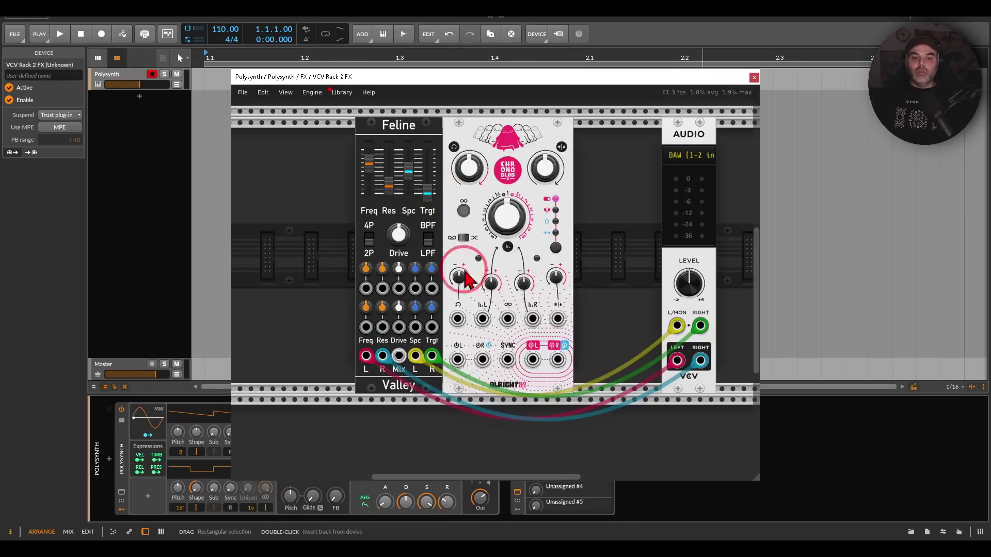
- Patch Feline's stereo outputs into Chronoblob 2's inputs and Chronoblob 2's left and right outputs into the Audio module
{"action": "left_click_drag", "start_coordinate": [414, 355], "coordinate": [532, 360]}
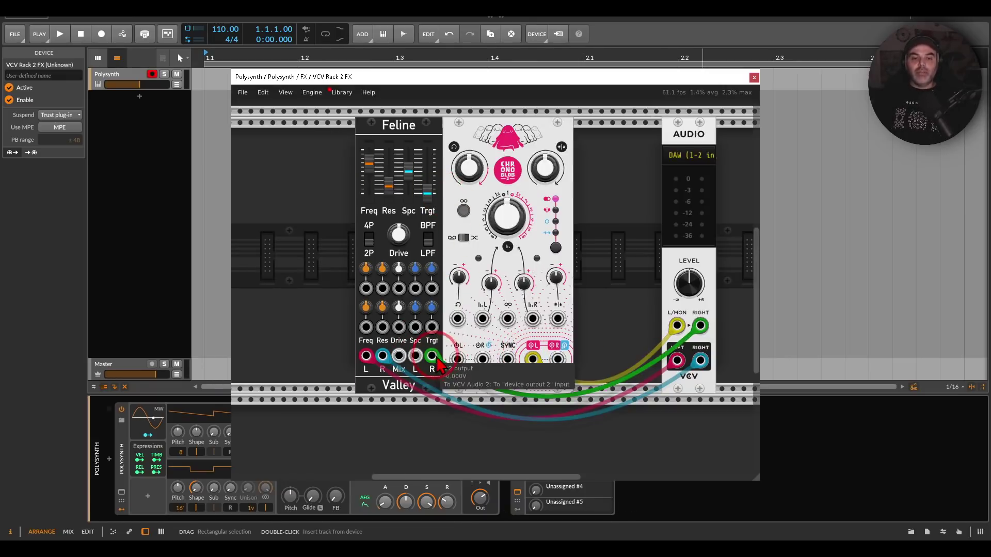
{"action": "left_click_drag", "start_coordinate": [432, 355], "coordinate": [558, 360]}
{"action": "mouse_move", "coordinate": [415, 356]}
{"action": "left_mouse_down"}
{"action": "mouse_move", "coordinate": [458, 360]}
{"action": "mouse_move", "coordinate": [433, 357]}
{"action": "left_mouse_up"}
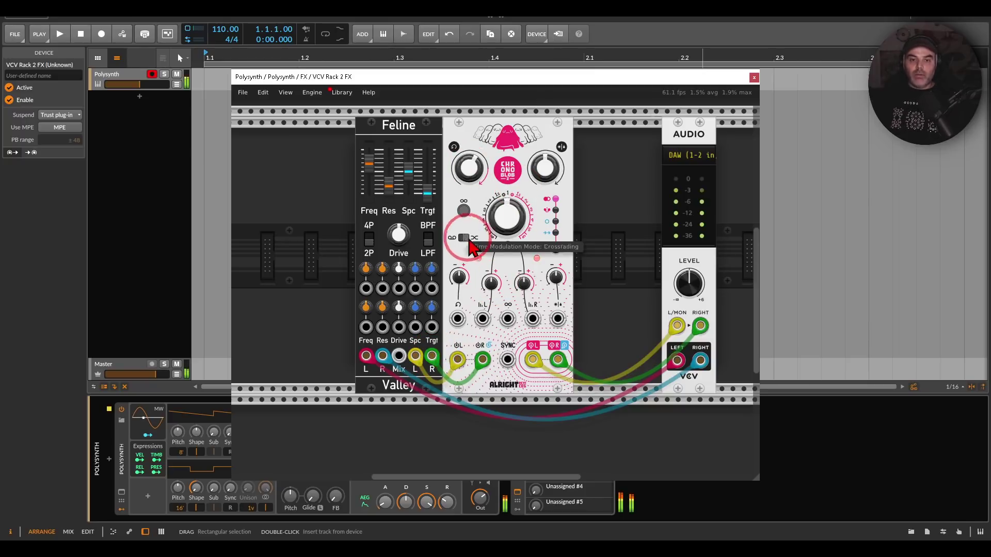
{"action": "left_click_drag", "start_coordinate": [526, 290], "coordinate": [526, 289]}
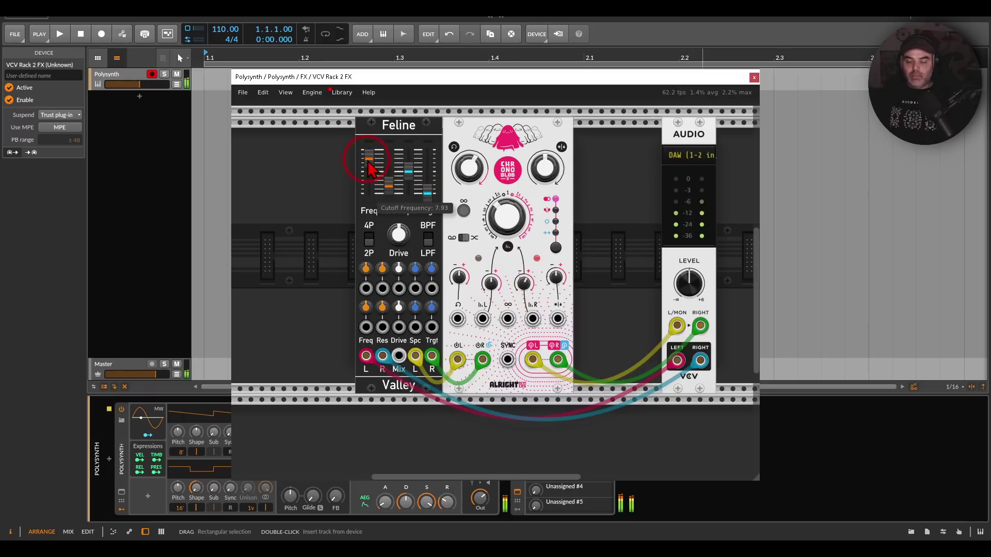
- Shift Feline and Chronoblob 2 away from Audio, search for "pla" and add the Valley Plateau reverb after Chronoblob 2
{"action": "left_click_drag", "start_coordinate": [521, 142], "coordinate": [390, 155]}
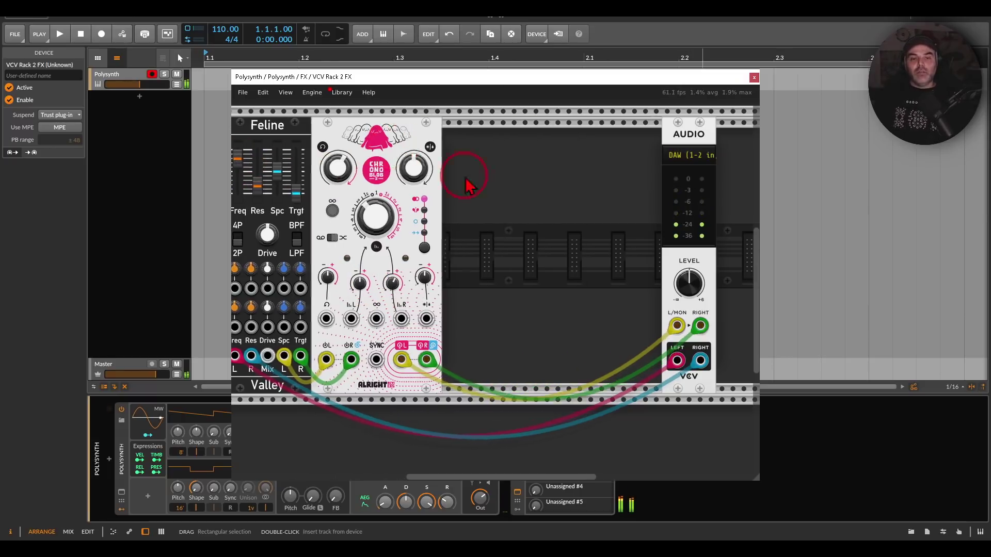
{"action": "right_click", "coordinate": [493, 197]}
{"action": "type", "text": "pla"}
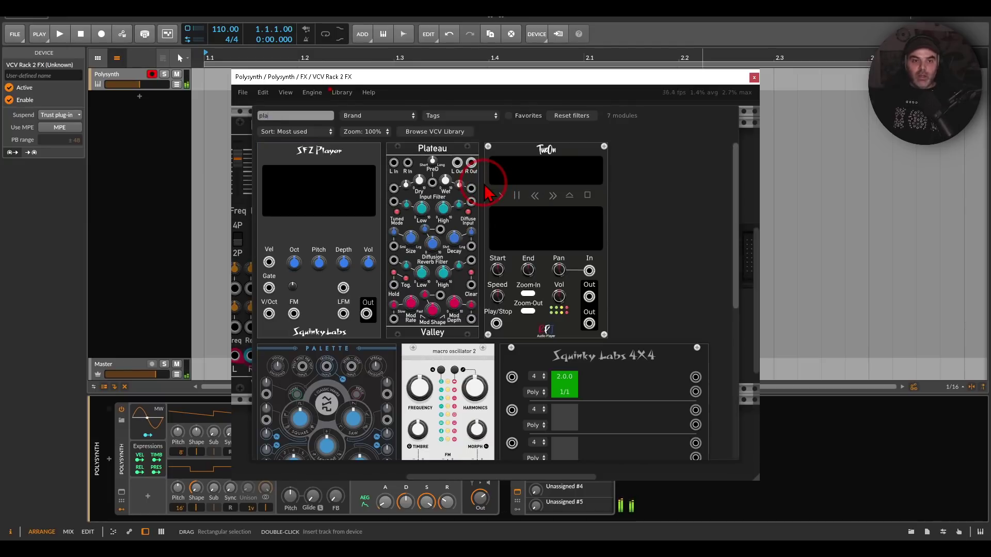
{"action": "left_click", "coordinate": [451, 157]}
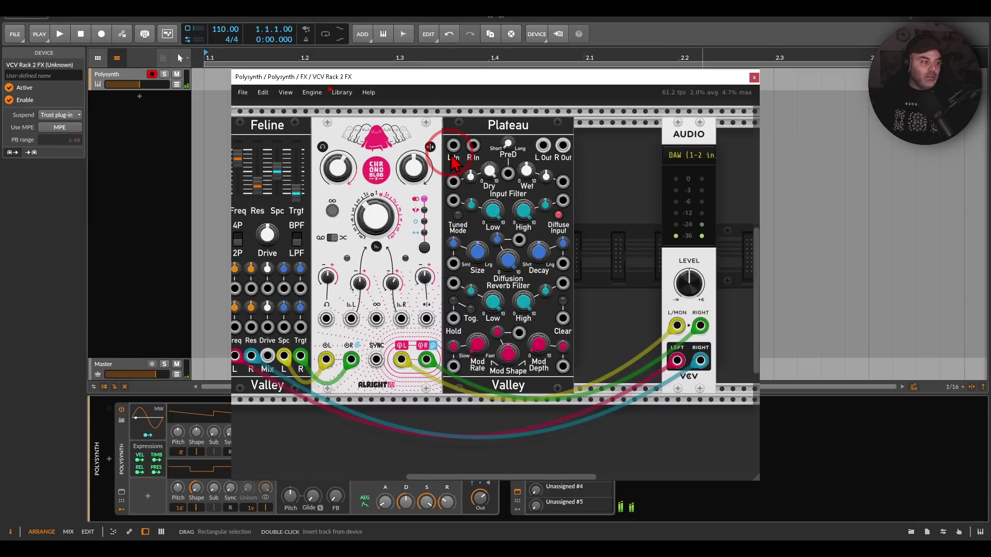
- Route Chronoblob 2's stereo outputs through Plateau into the Audio module and set Plateau's wet level to about 0.108
{"action": "left_click_drag", "start_coordinate": [400, 360], "coordinate": [543, 145]}
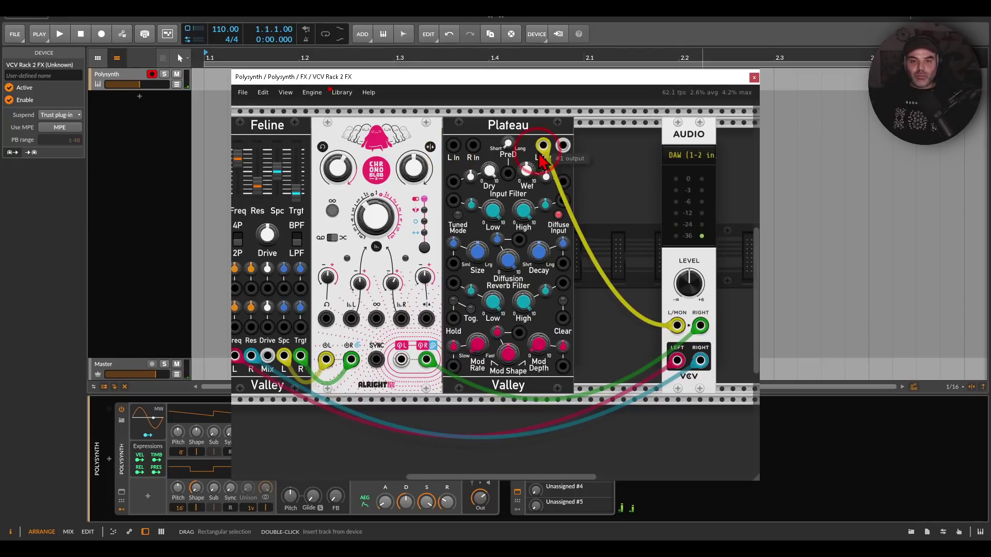
{"action": "left_click_drag", "start_coordinate": [426, 360], "coordinate": [562, 146]}
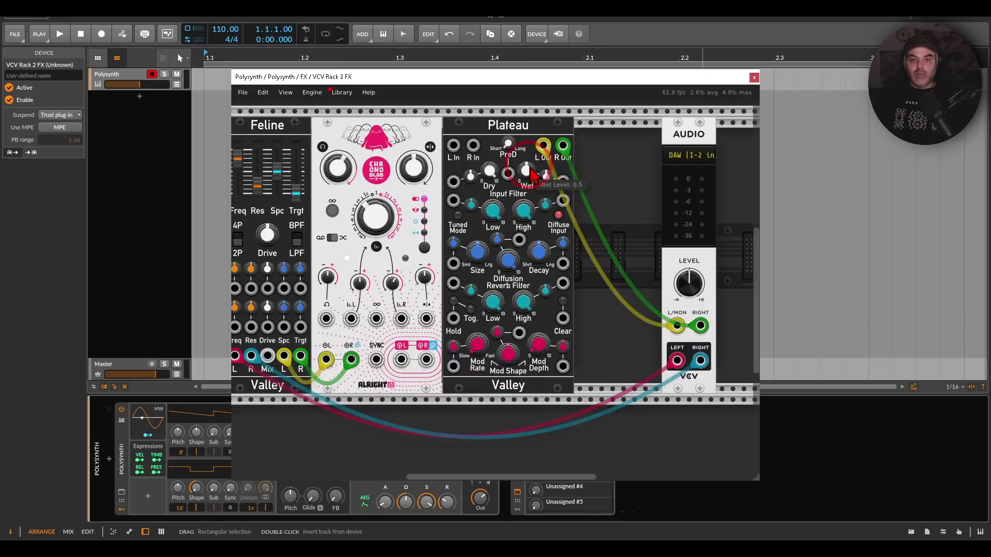
{"action": "left_click_drag", "start_coordinate": [401, 359], "coordinate": [426, 360]}
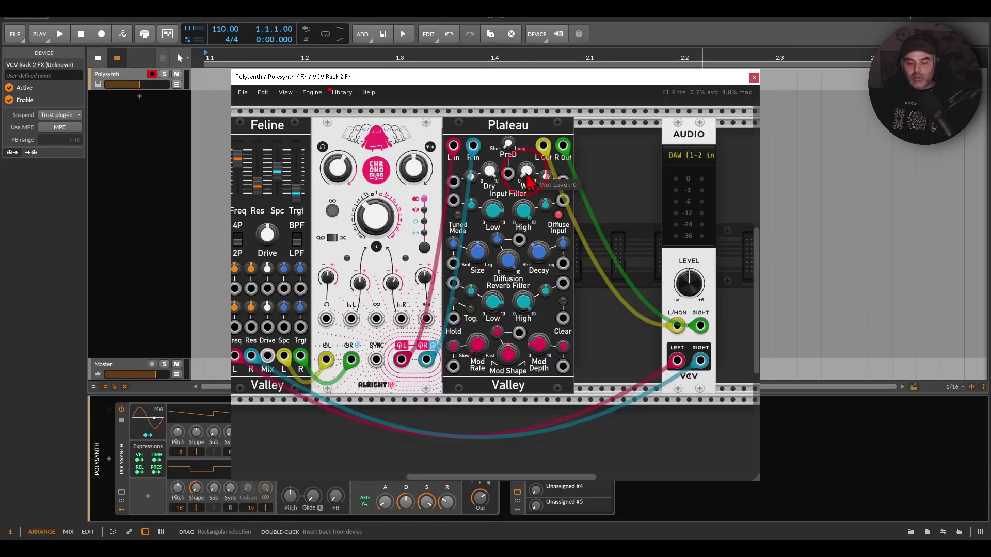
{"action": "left_click_drag", "start_coordinate": [525, 172], "coordinate": [526, 119]}
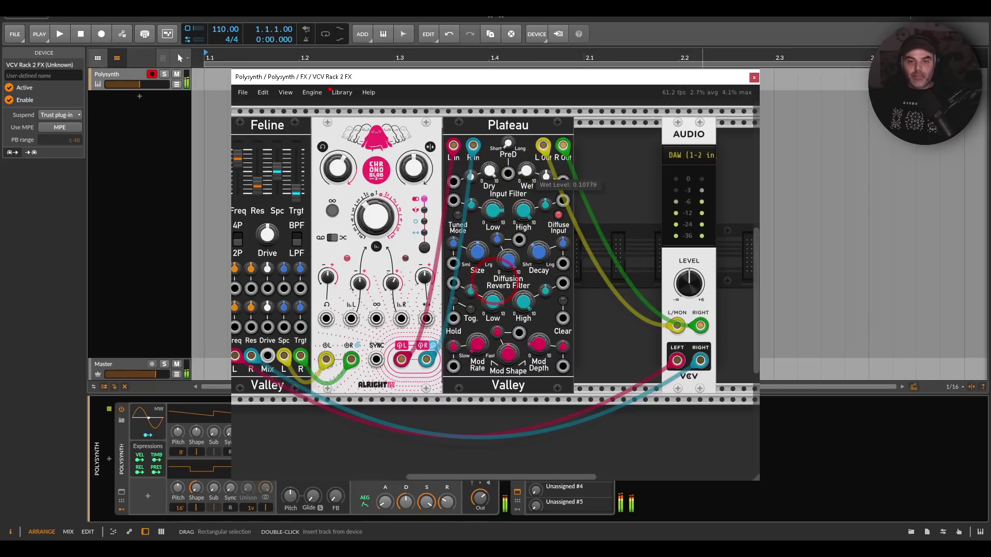
- Adjust Chronoblob 2's feedback and mix, set Plateau's wet level to about 0.16 and lower the Audio module's level
{"action": "left_click_drag", "start_coordinate": [341, 173], "coordinate": [341, 237]}
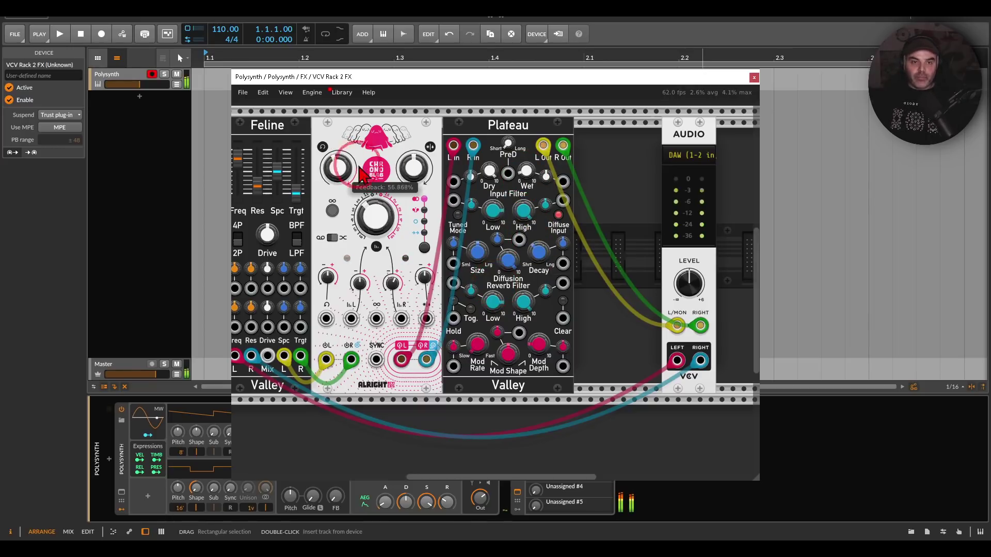
{"action": "left_click_drag", "start_coordinate": [418, 176], "coordinate": [418, 230]}
{"action": "left_click_drag", "start_coordinate": [531, 172], "coordinate": [531, 150]}
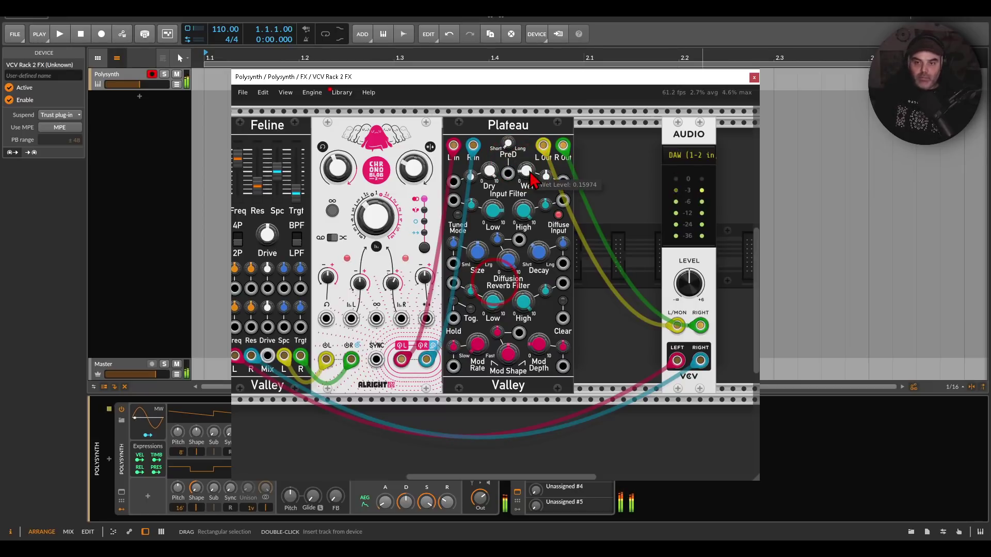
{"action": "left_click_drag", "start_coordinate": [690, 284], "coordinate": [690, 306]}
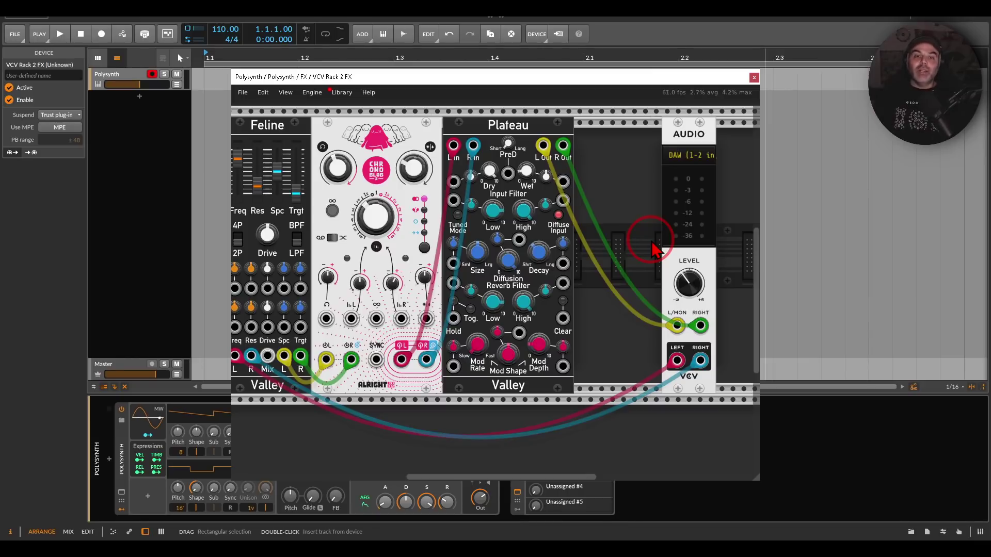
- In the Pad, Drums and Cello project, examine how Plateau is patched to Audio in the Plateau effect track's VCV Rack 2 FX
{"action": "left_click", "coordinate": [130, 78]}
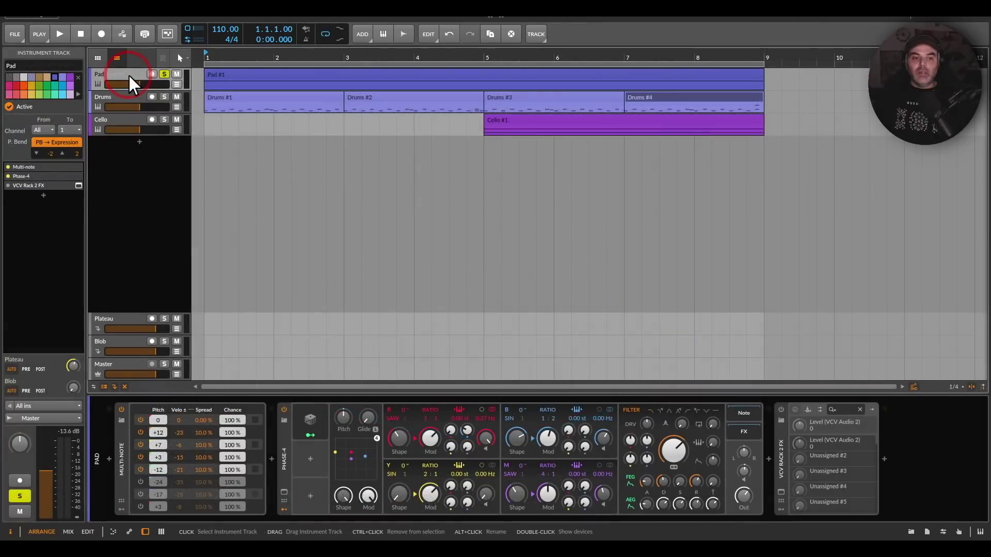
{"action": "left_click", "coordinate": [102, 320]}
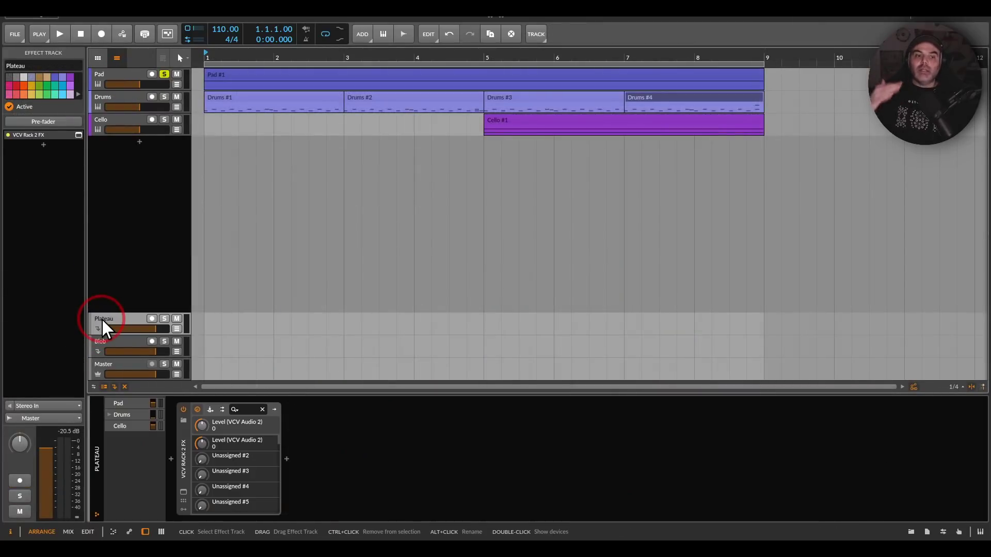
{"action": "left_click", "coordinate": [182, 491]}
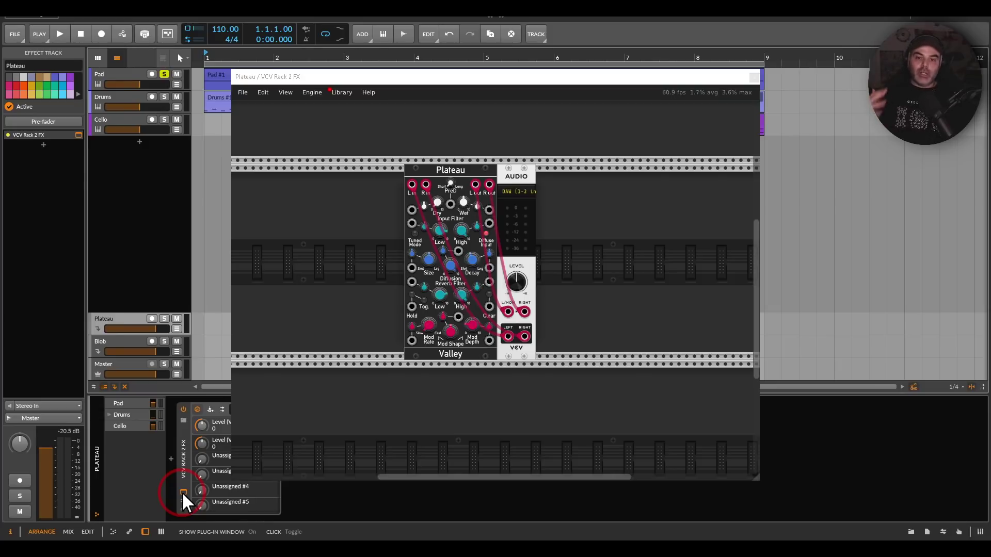
{"action": "scroll", "coordinate": [494, 330], "scroll_direction": "up", "scroll_amount": 2}
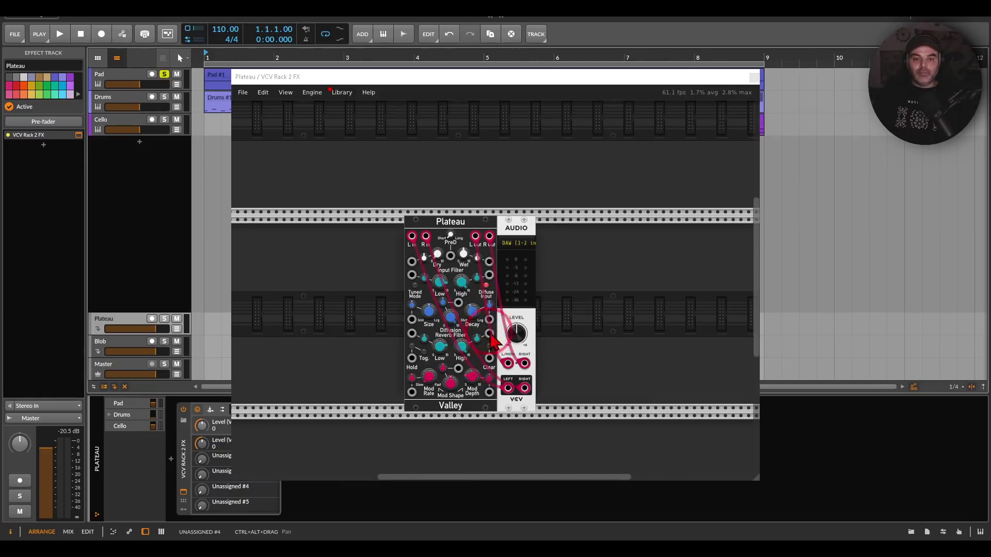
{"action": "scroll", "coordinate": [492, 342], "scroll_direction": "up", "scroll_amount": 3}
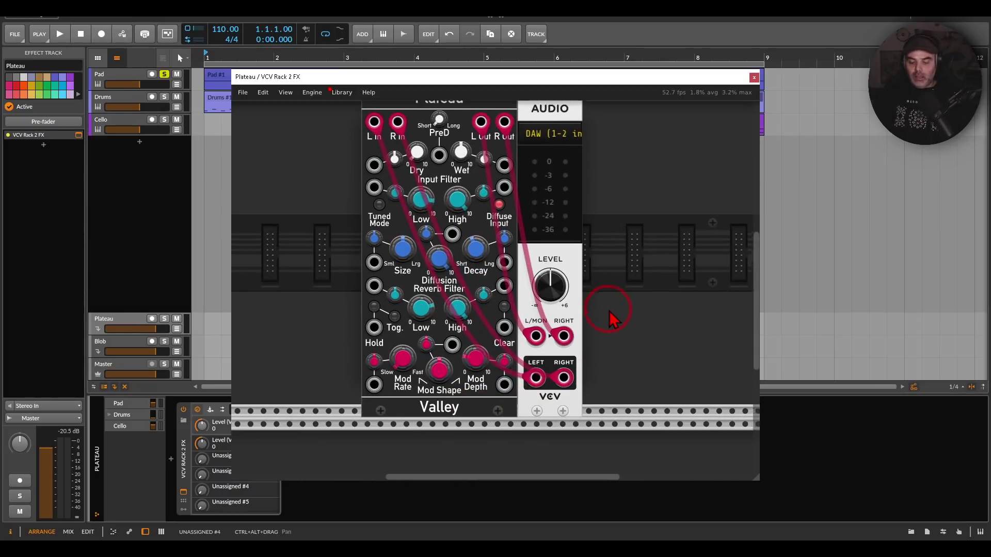
{"action": "left_click_drag", "start_coordinate": [609, 310], "coordinate": [619, 318]}
{"action": "mouse_move", "coordinate": [596, 365]}
{"action": "left_mouse_down"}
{"action": "mouse_move", "coordinate": [524, 406]}
{"action": "mouse_move", "coordinate": [606, 395]}
{"action": "mouse_move", "coordinate": [593, 364]}
{"action": "mouse_move", "coordinate": [438, 380]}
{"action": "mouse_move", "coordinate": [384, 196]}
{"action": "left_mouse_up"}
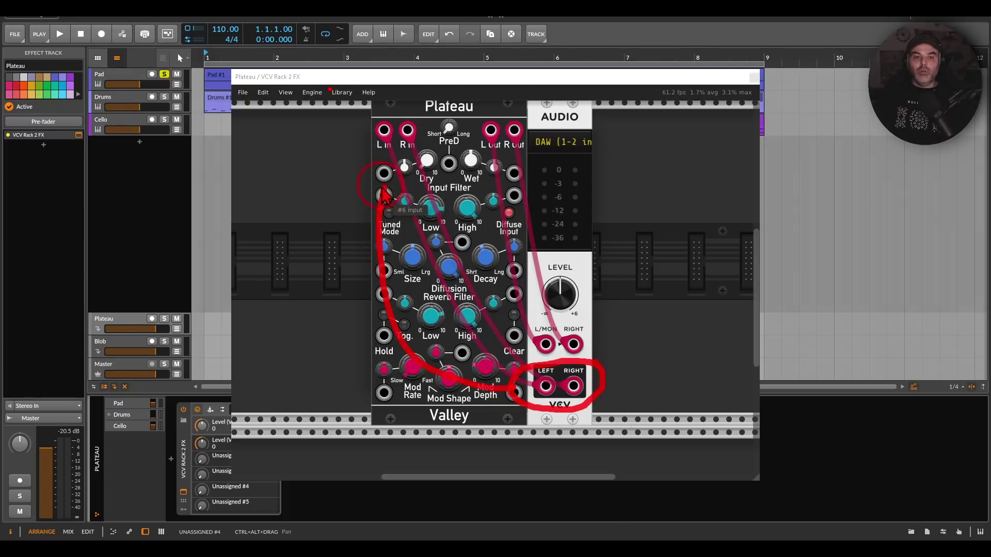
{"action": "mouse_move", "coordinate": [472, 159]}
{"action": "left_mouse_down"}
{"action": "mouse_move", "coordinate": [513, 181]}
{"action": "mouse_move", "coordinate": [513, 279]}
{"action": "left_mouse_up"}
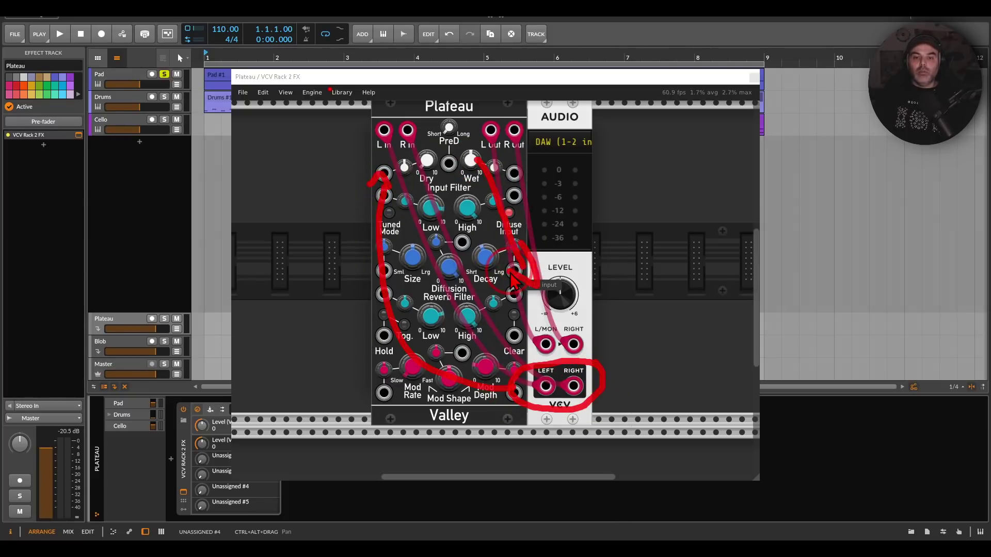
{"action": "key", "text": "Escape"}
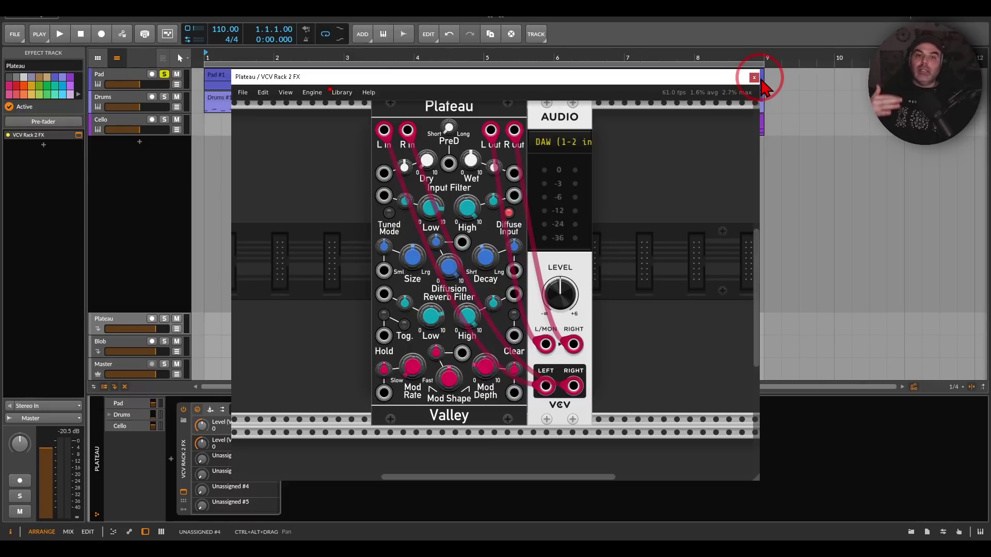
{"action": "left_click", "coordinate": [754, 78]}
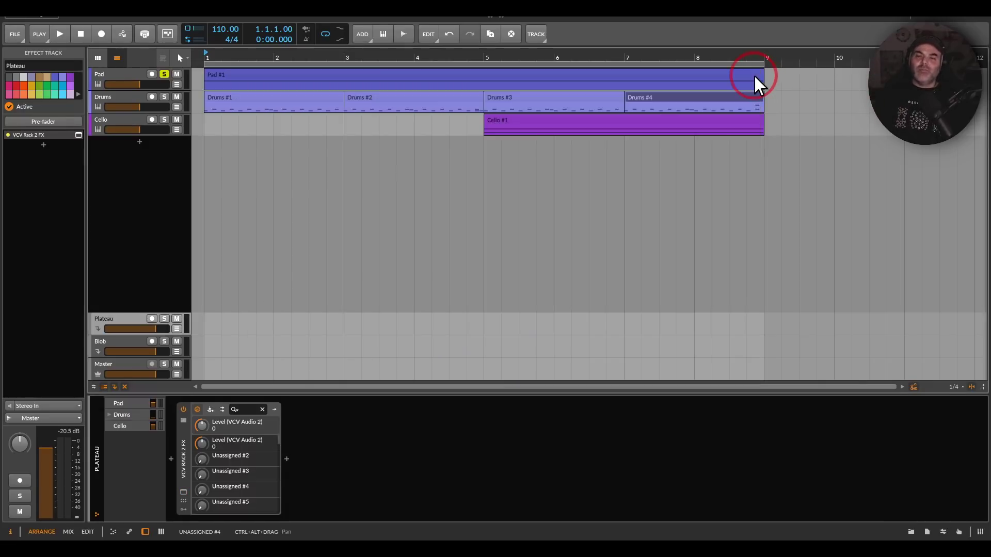
- Examine the Blob effect track's VCV Rack 2 FX patch with MIDI-CV, Chronoblob, Debriatus and Audio, and close its window
{"action": "left_click", "coordinate": [110, 341]}
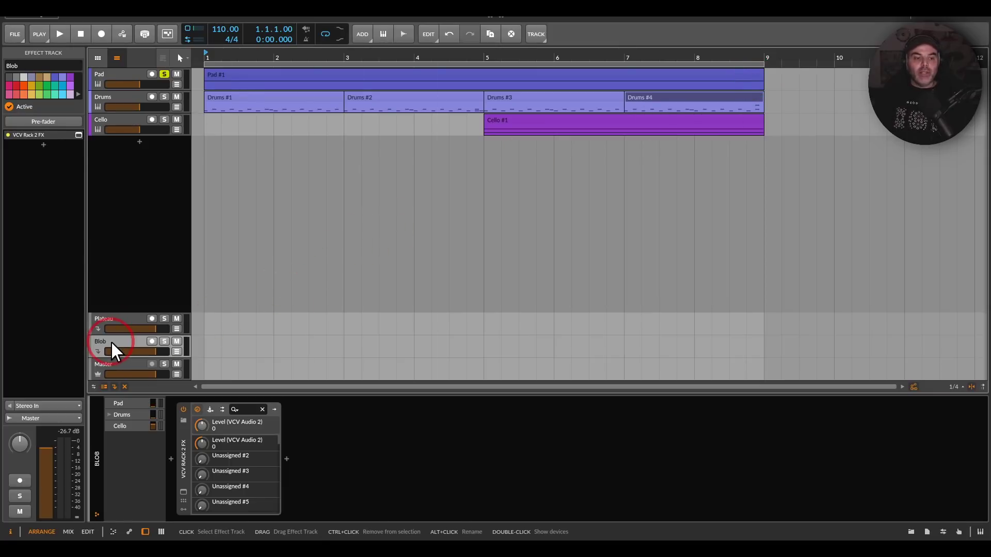
{"action": "left_click", "coordinate": [181, 488]}
{"action": "left_click", "coordinate": [421, 376]}
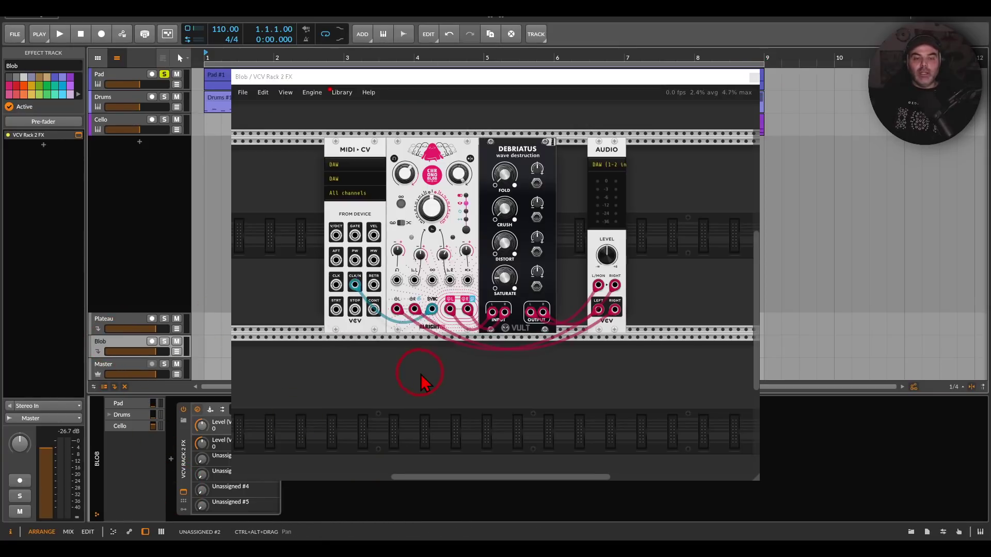
{"action": "left_click", "coordinate": [557, 131]}
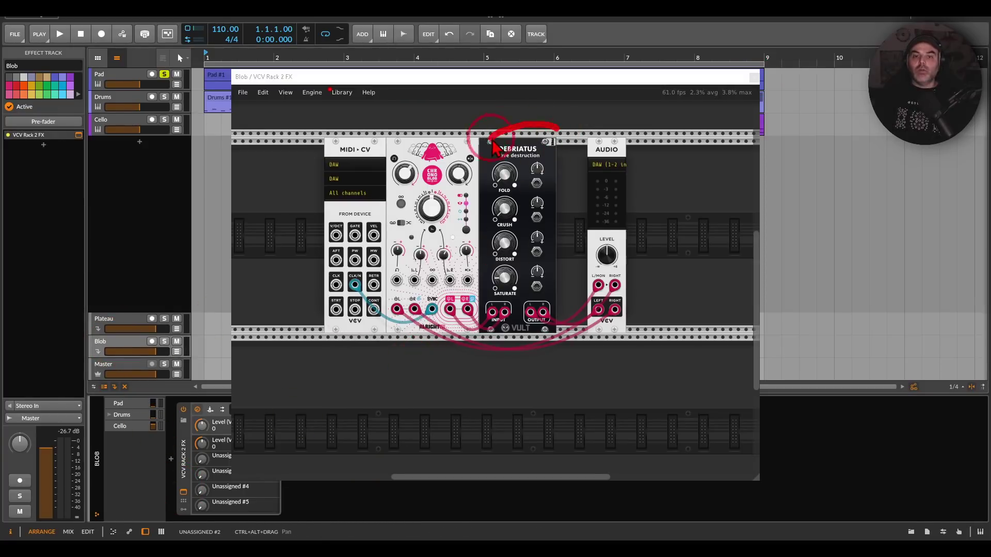
{"action": "mouse_move", "coordinate": [493, 147]}
{"action": "left_mouse_down"}
{"action": "mouse_move", "coordinate": [537, 204]}
{"action": "mouse_move", "coordinate": [556, 137]}
{"action": "left_mouse_up"}
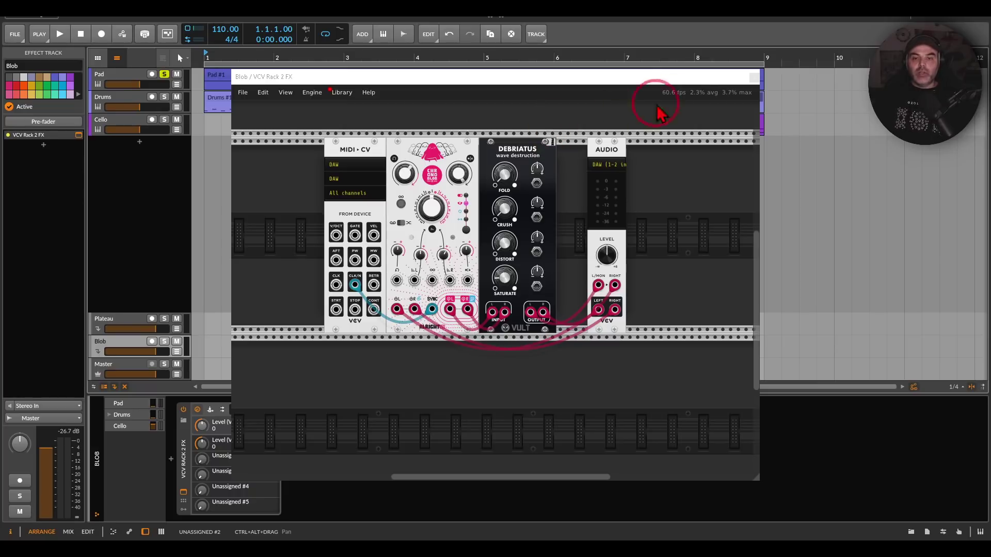
{"action": "left_click", "coordinate": [753, 78]}
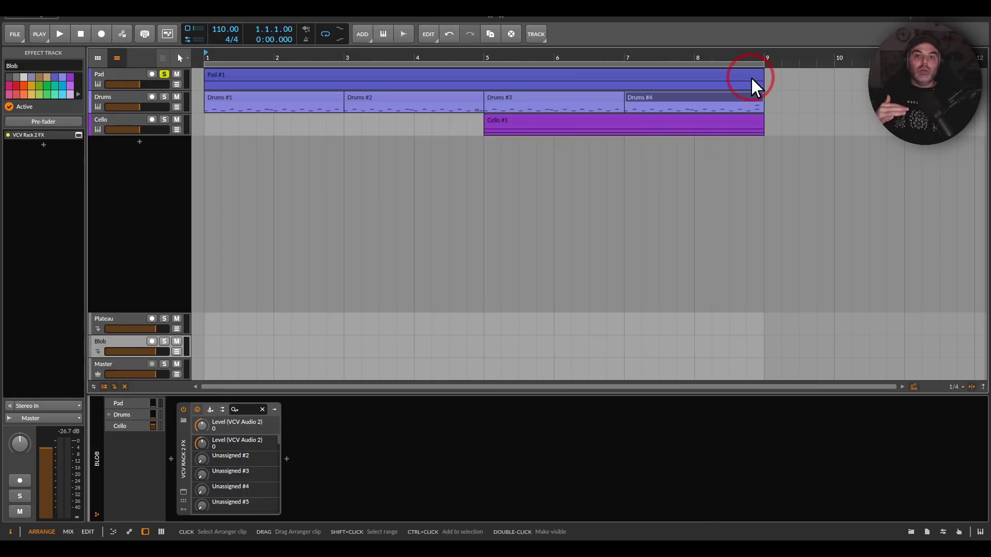
- Play the arrangement with the Pad track selected, and open and enable its VCV Rack 2 FX device
{"action": "left_click", "coordinate": [124, 77]}
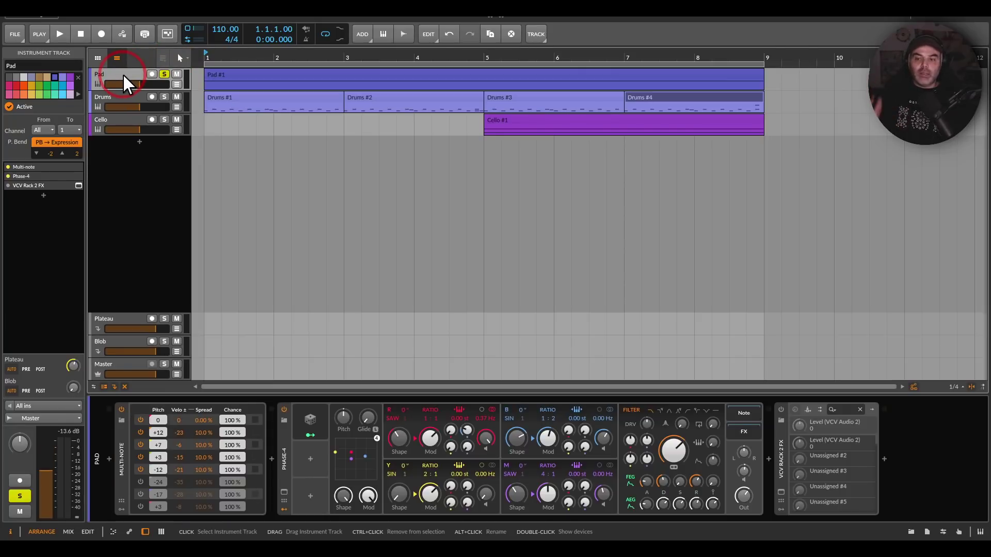
{"action": "mouse_move", "coordinate": [872, 399]}
{"action": "left_mouse_down"}
{"action": "mouse_move", "coordinate": [810, 395]}
{"action": "mouse_move", "coordinate": [881, 434]}
{"action": "left_mouse_up"}
{"action": "key", "text": "Escape"}
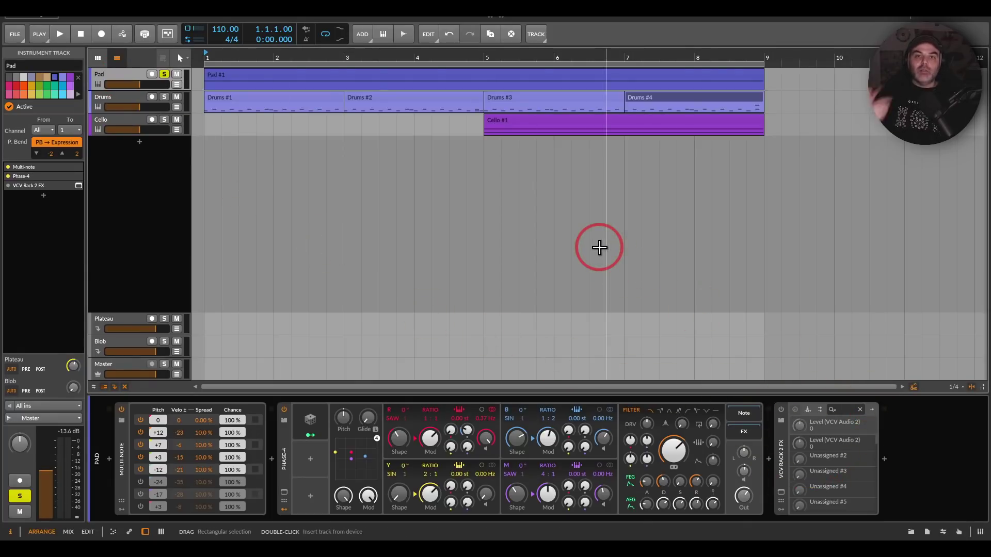
{"action": "left_click", "coordinate": [60, 34]}
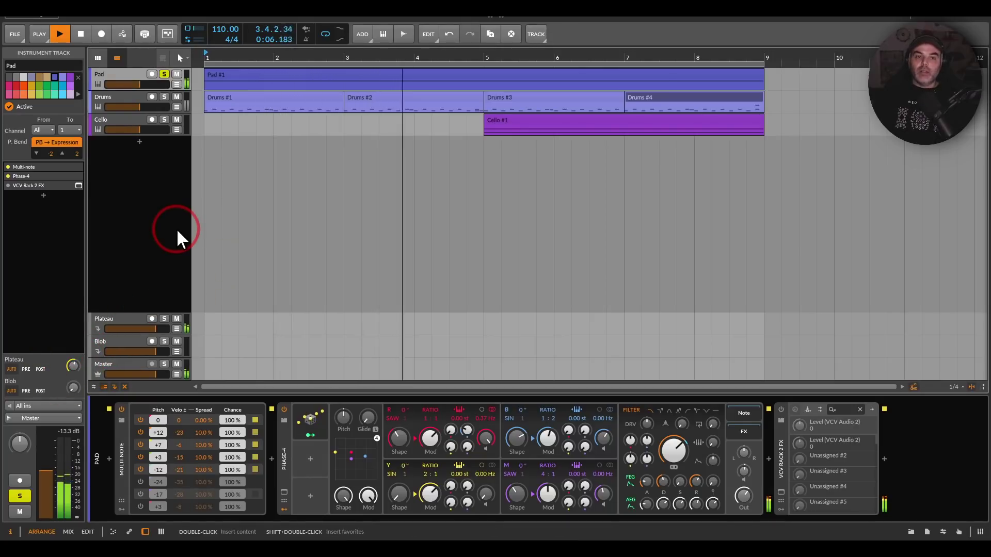
{"action": "left_click", "coordinate": [780, 491]}
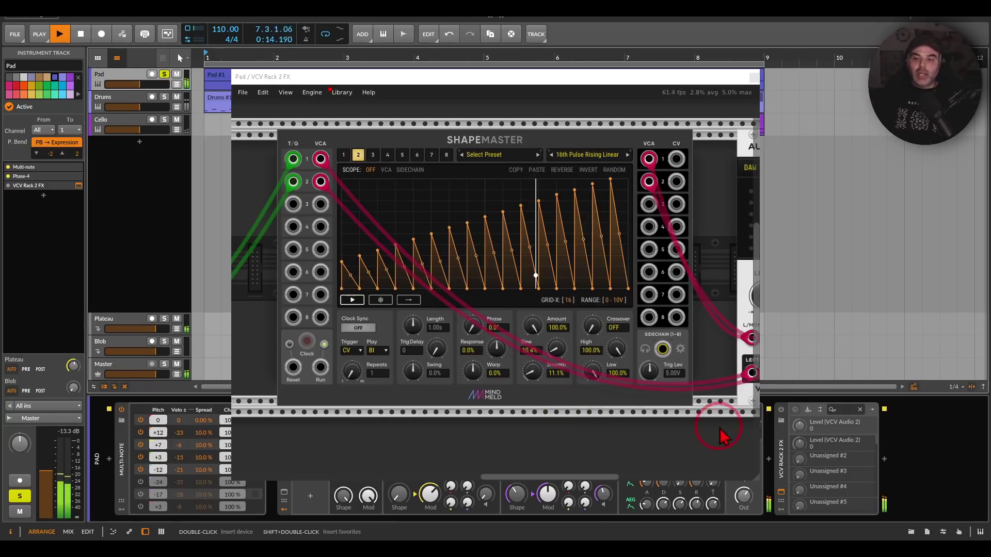
{"action": "left_click", "coordinate": [795, 410]}
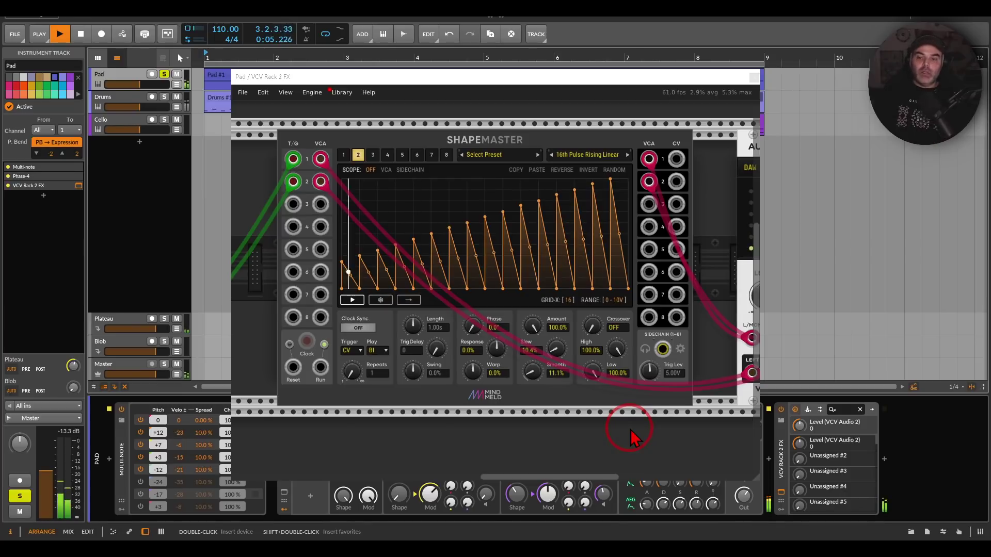
- Examine the Pad's signal path from the Audio module through ShapeMaster's VCA channels and back, and close the plug-in window
{"action": "left_click_drag", "start_coordinate": [630, 430], "coordinate": [574, 425]}
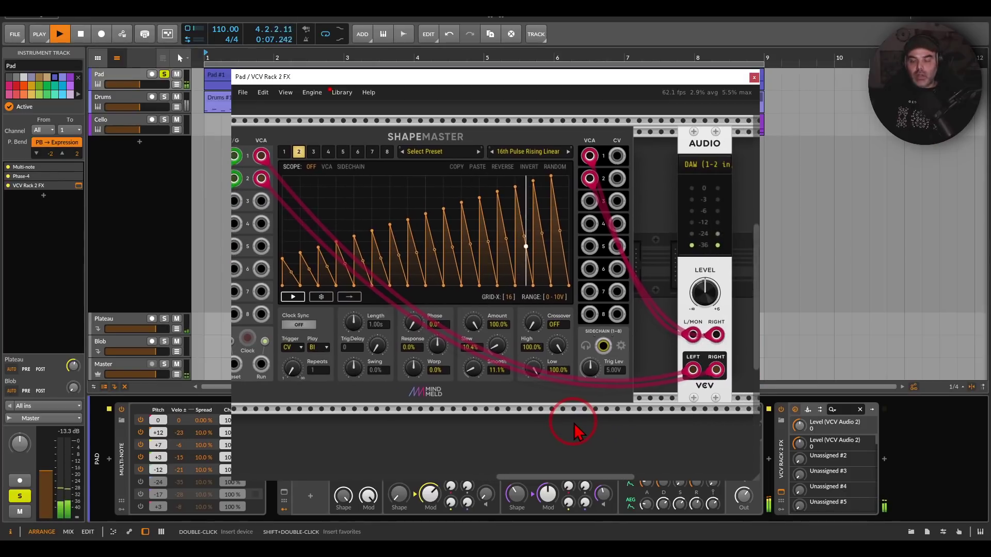
{"action": "mouse_move", "coordinate": [718, 361]}
{"action": "left_mouse_down"}
{"action": "mouse_move", "coordinate": [671, 415]}
{"action": "mouse_move", "coordinate": [667, 363]}
{"action": "mouse_move", "coordinate": [279, 262]}
{"action": "mouse_move", "coordinate": [260, 230]}
{"action": "mouse_move", "coordinate": [273, 210]}
{"action": "left_mouse_up"}
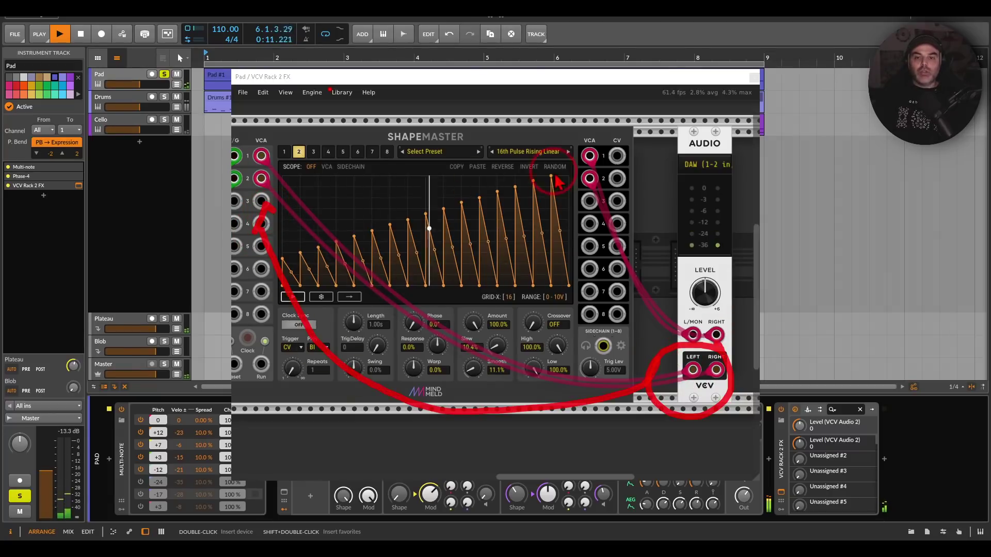
{"action": "mouse_move", "coordinate": [558, 180]}
{"action": "left_mouse_down"}
{"action": "mouse_move", "coordinate": [663, 276]}
{"action": "mouse_move", "coordinate": [673, 307]}
{"action": "left_mouse_up"}
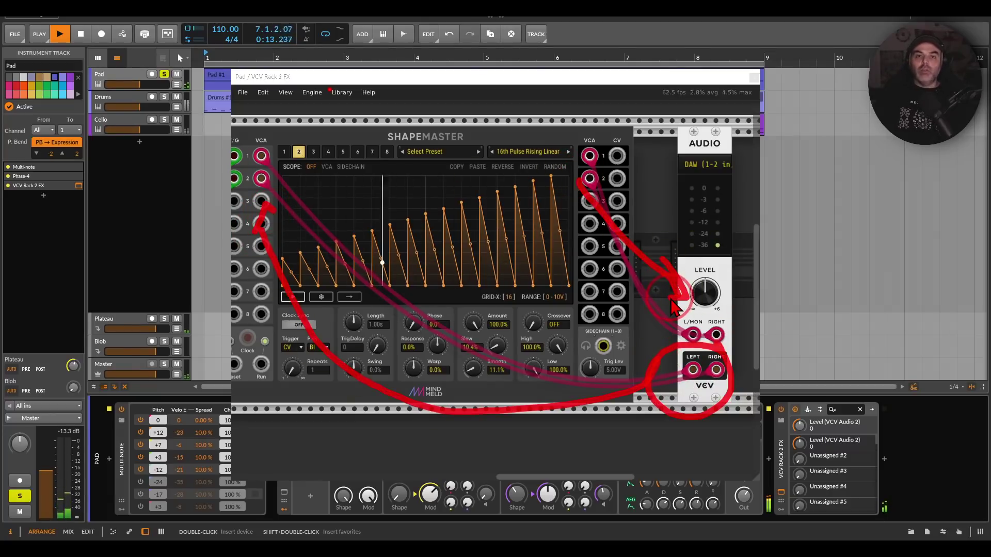
{"action": "key", "text": "Escape"}
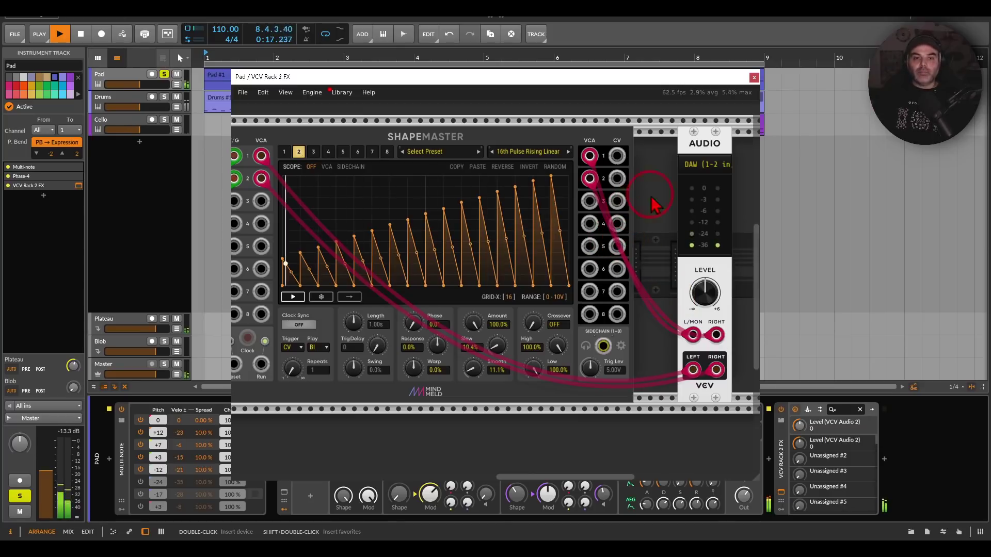
{"action": "left_click", "coordinate": [754, 77]}
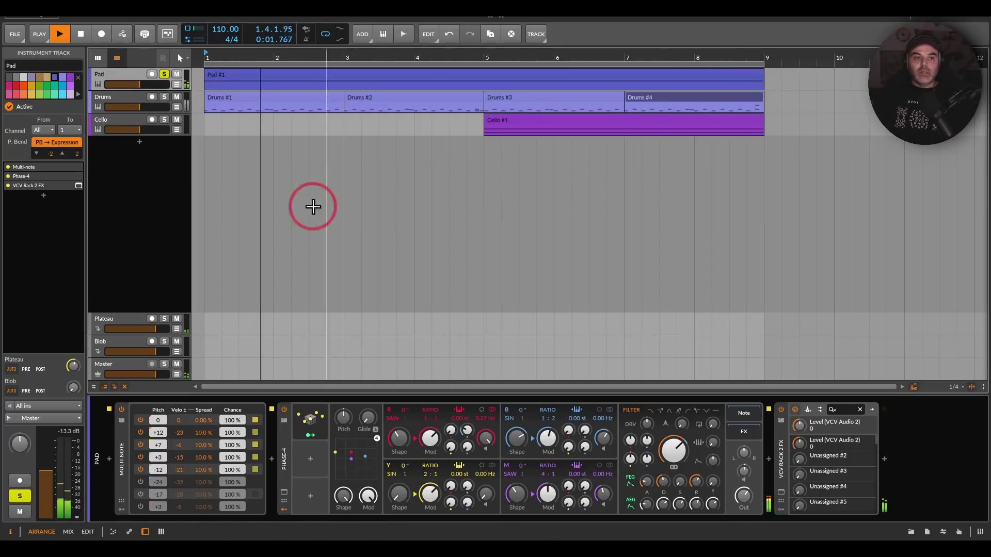
- Add the Drums track to the solo and inspect the Blisko Cello instrument on the Cello track
{"action": "left_click", "coordinate": [163, 96]}
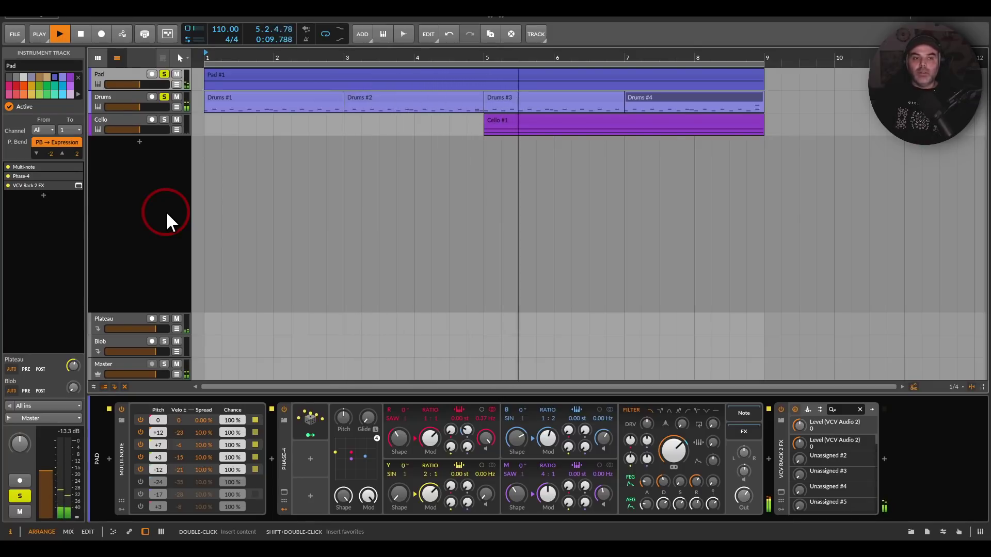
{"action": "left_click", "coordinate": [99, 118]}
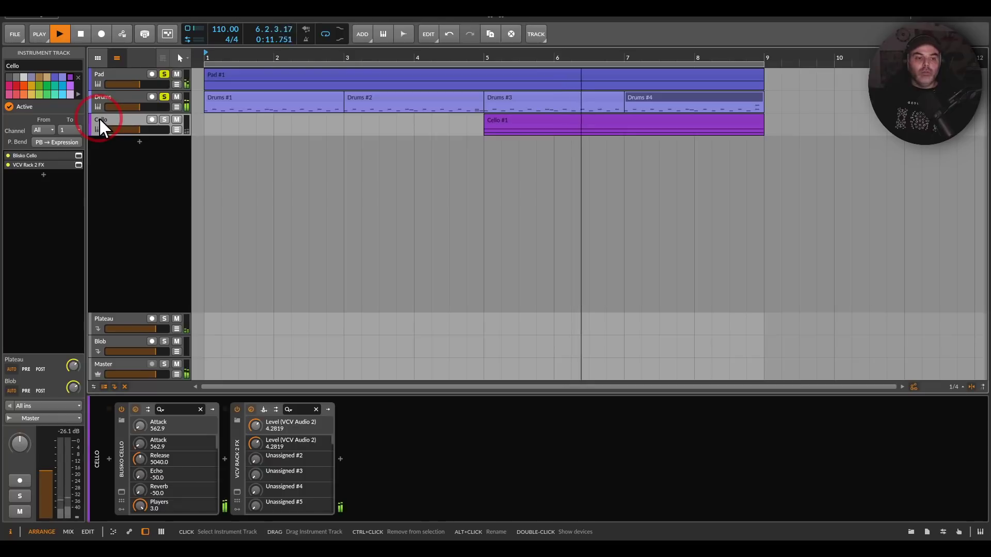
{"action": "left_click", "coordinate": [121, 491]}
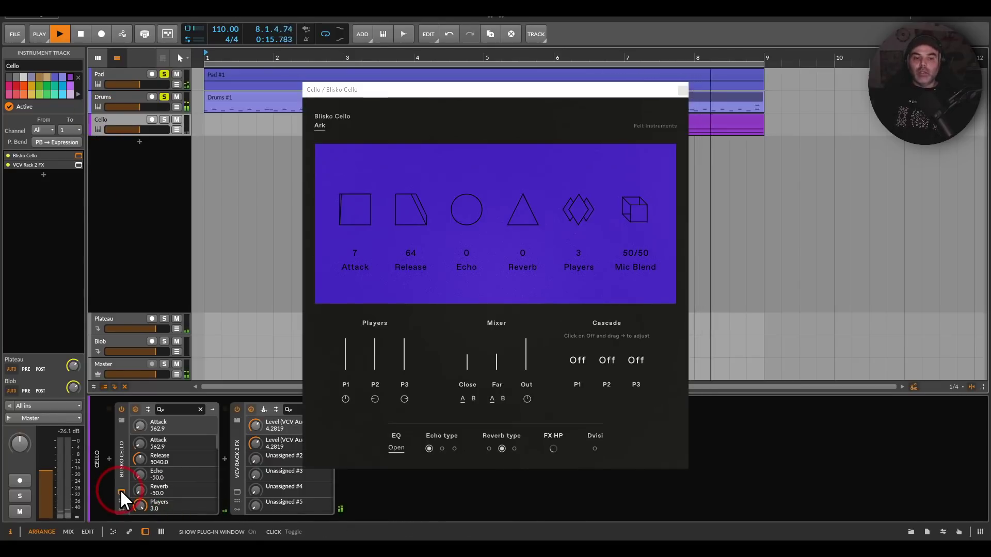
{"action": "left_click", "coordinate": [683, 91]}
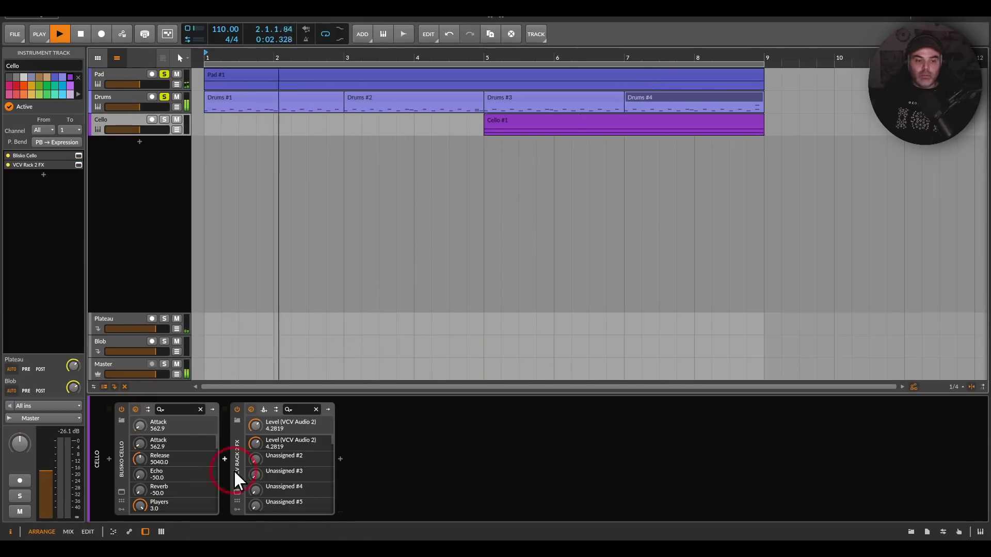
- Inspect the texture synthesizer patch in the Cello track's VCV Rack 2 FX and add the Cello track to the solo
{"action": "left_click", "coordinate": [237, 491]}
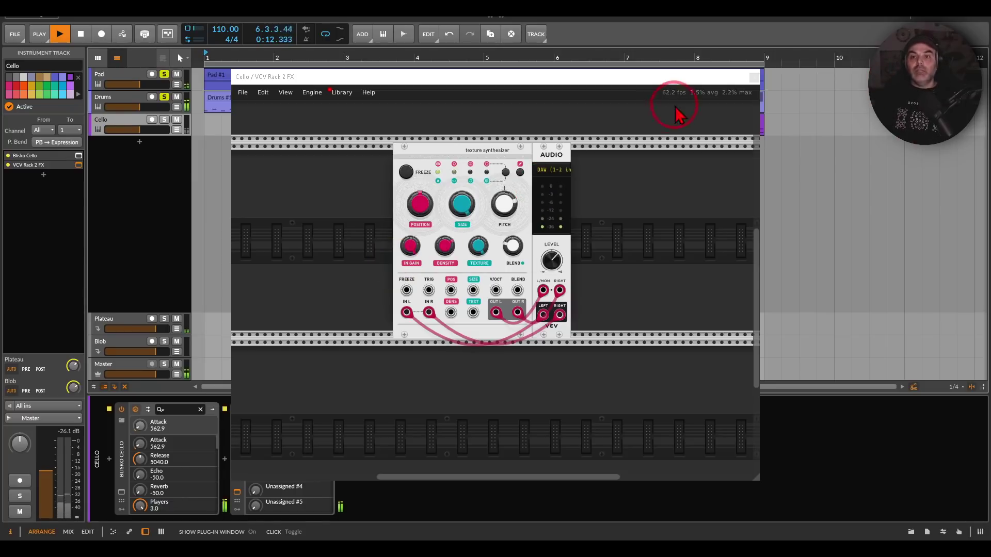
{"action": "left_click", "coordinate": [754, 78]}
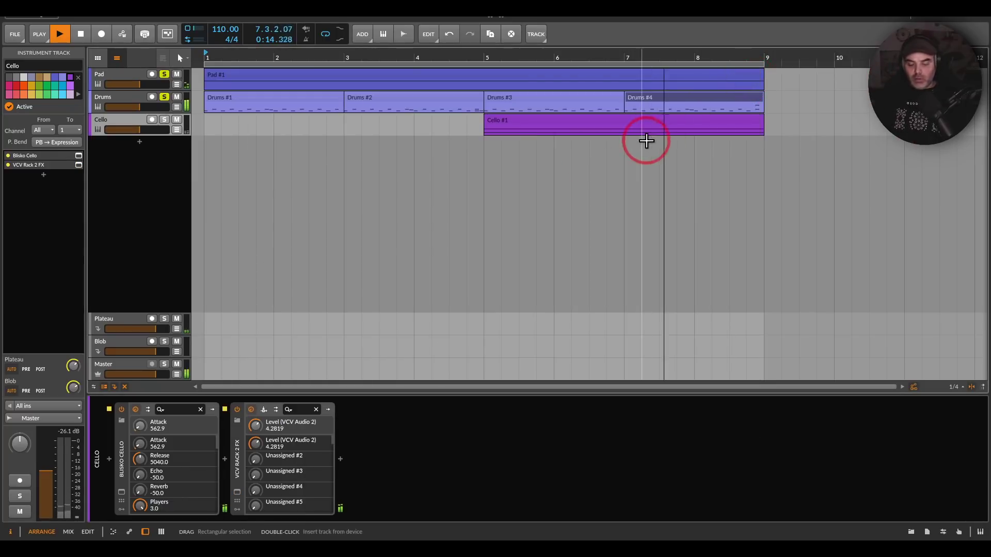
{"action": "mouse_move", "coordinate": [85, 342]}
{"action": "left_mouse_down"}
{"action": "mouse_move", "coordinate": [55, 381]}
{"action": "mouse_move", "coordinate": [83, 394]}
{"action": "mouse_move", "coordinate": [86, 342]}
{"action": "left_mouse_up"}
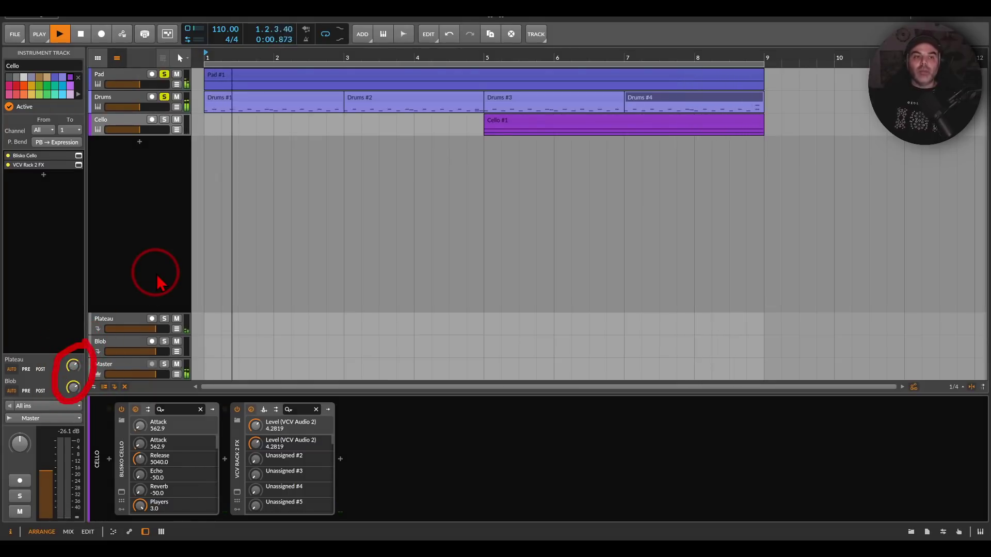
{"action": "left_click", "coordinate": [154, 130]}
{"action": "left_click", "coordinate": [163, 121]}
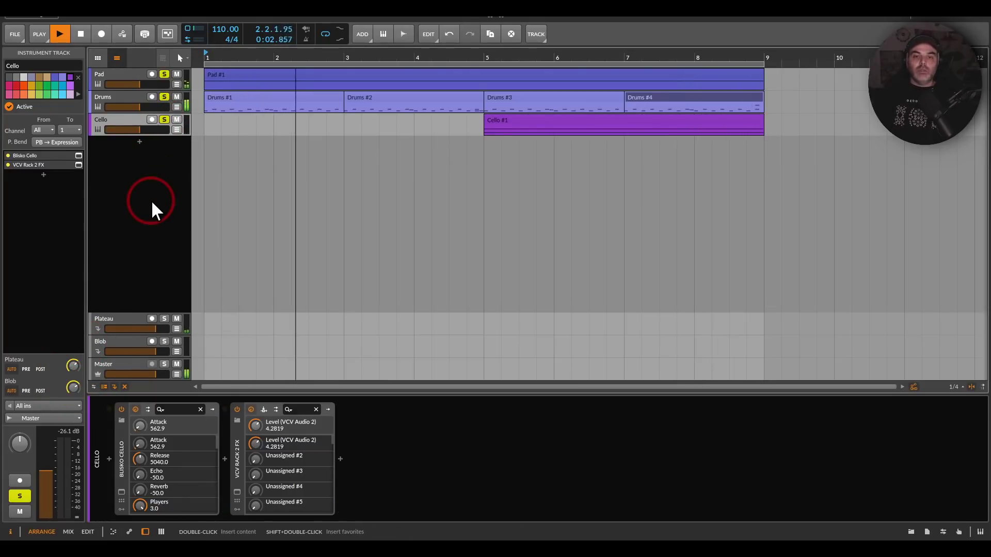